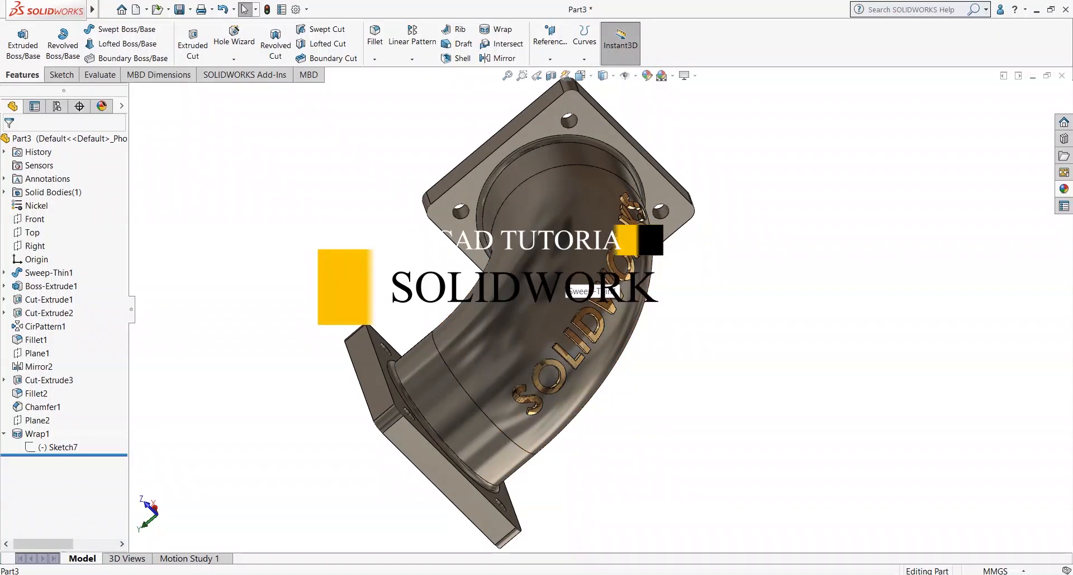
Step: Bring the Elbow.pdf reference drawing forward, maximize it, and view the whole A3 sheet
{"action": "left_click", "coordinate": [584, 574]}
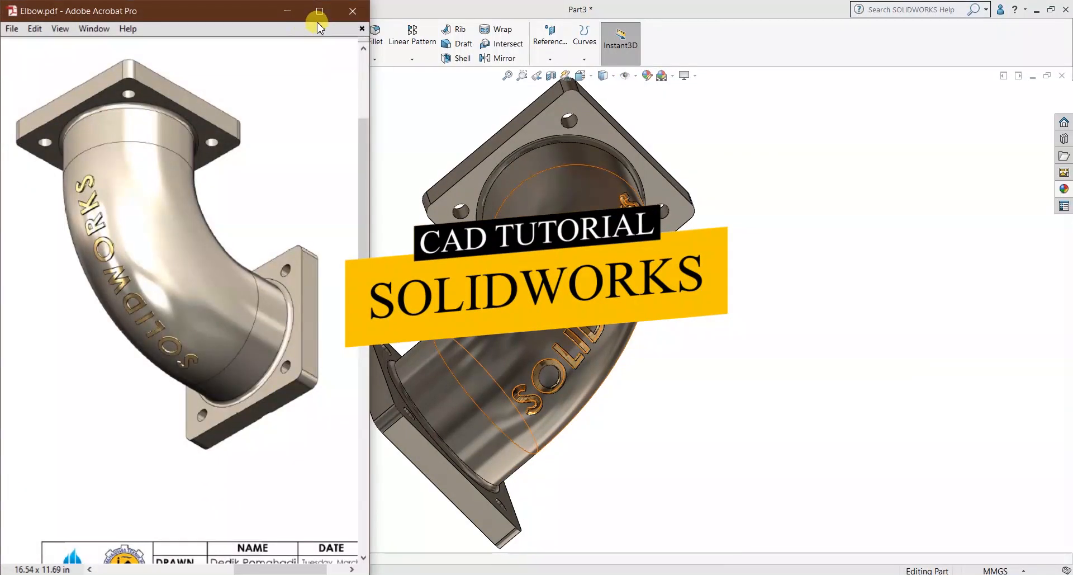
{"action": "left_click", "coordinate": [320, 12]}
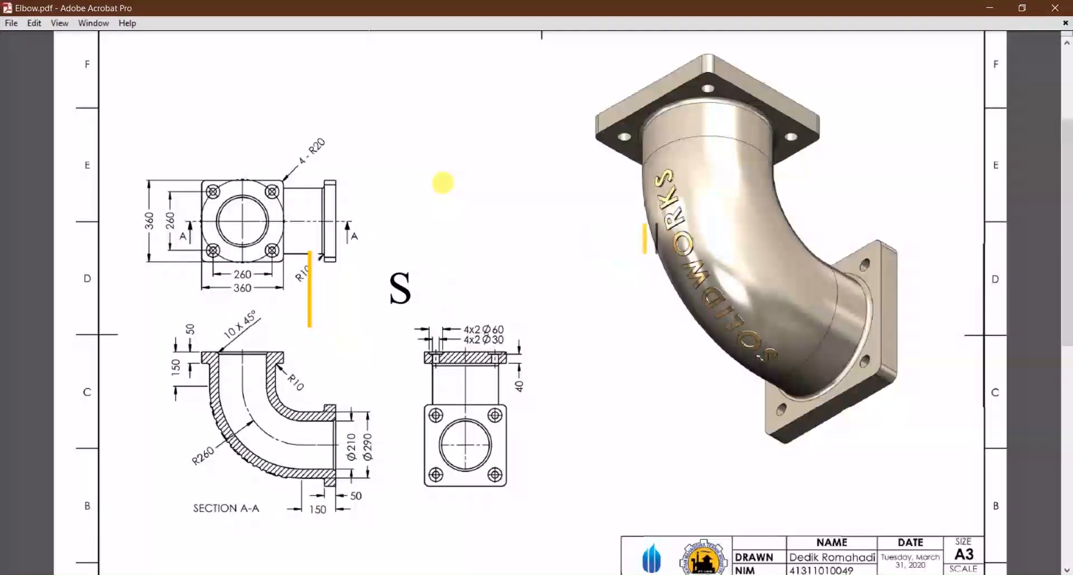
{"action": "scroll", "coordinate": [442, 183], "scroll_direction": "down", "scroll_amount": 1, "text": "ctrl"}
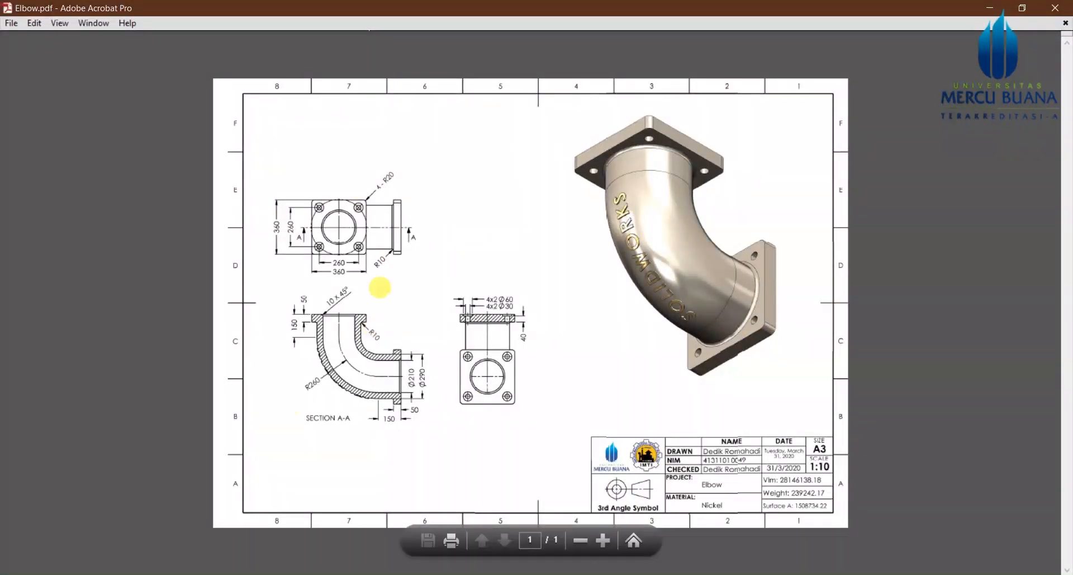
{"action": "scroll", "coordinate": [367, 313], "scroll_direction": "up", "scroll_amount": 1, "text": "ctrl"}
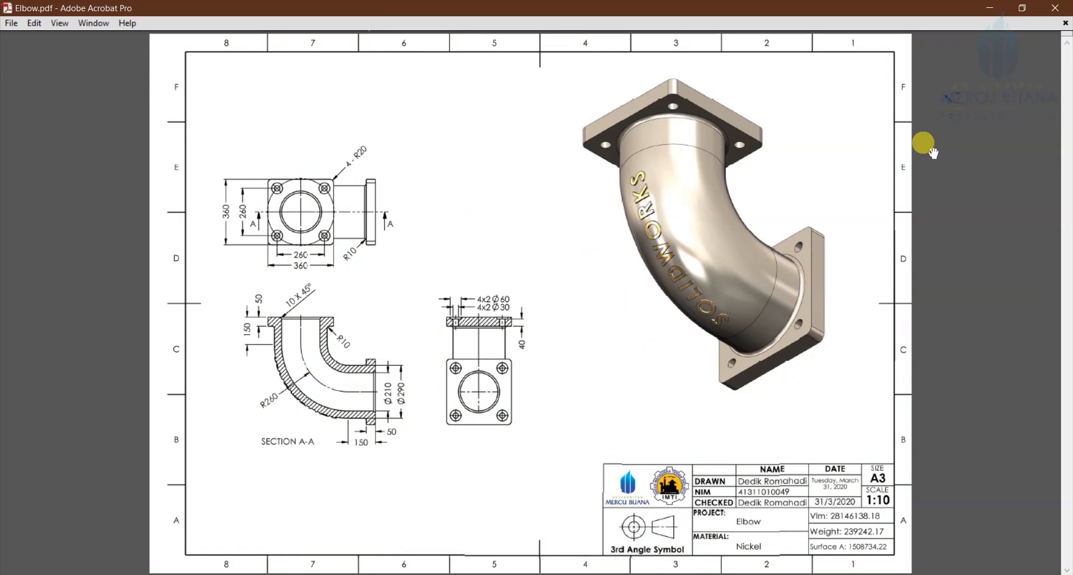
Step: Return to the elbow part, orbit it upright to show both flanges, and open File Properties
{"action": "left_click", "coordinate": [993, 7]}
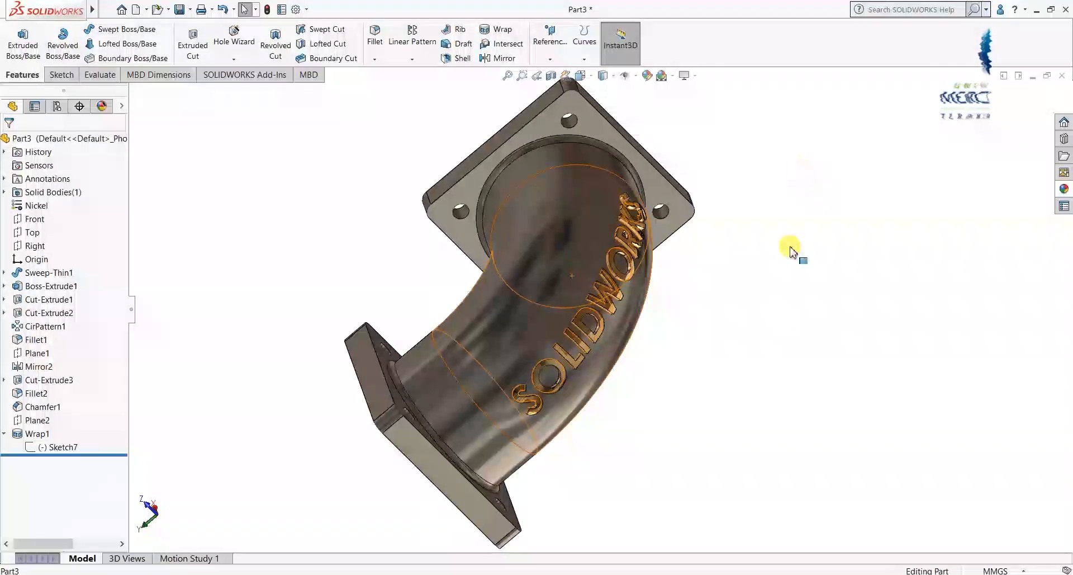
{"action": "middle_click_drag", "start_coordinate": [629, 293], "coordinate": [699, 363]}
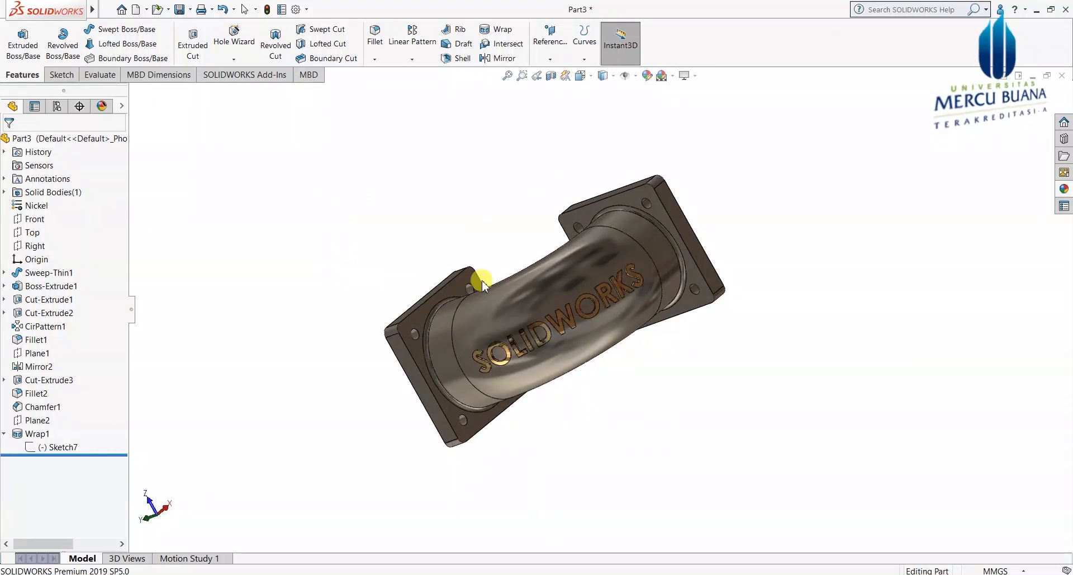
{"action": "middle_click_drag", "start_coordinate": [503, 282], "coordinate": [408, 182]}
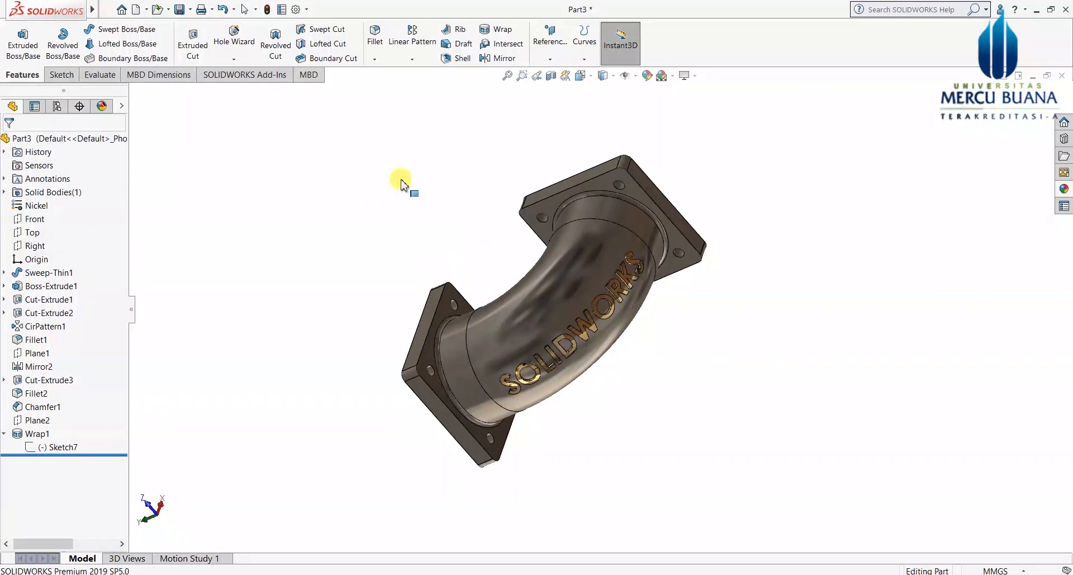
{"action": "left_click", "coordinate": [283, 9]}
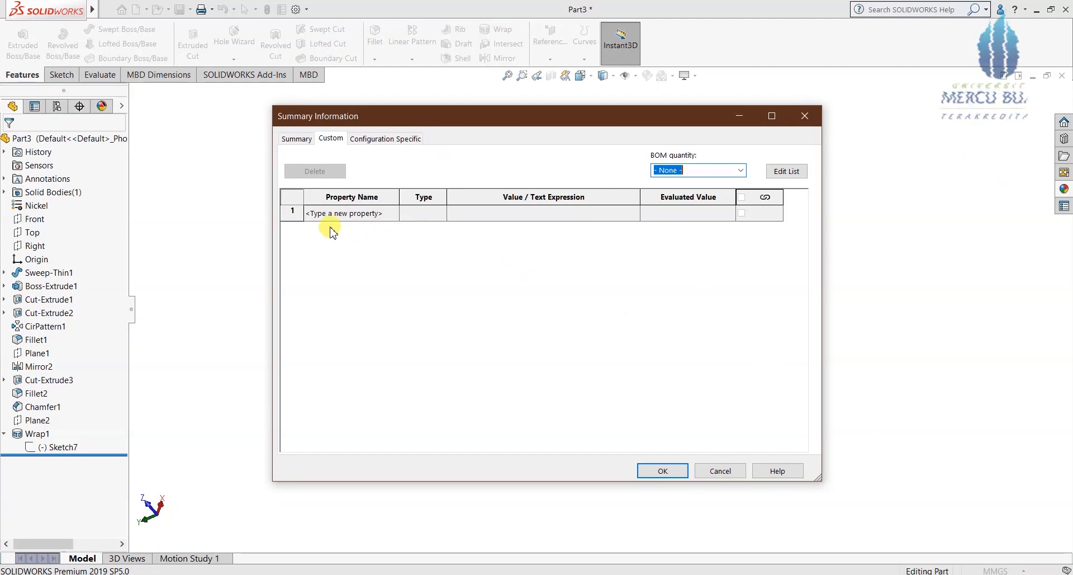
Step: Add a DrawnBy text custom property and enter the drafter's name as its value
{"action": "left_click", "coordinate": [370, 213]}
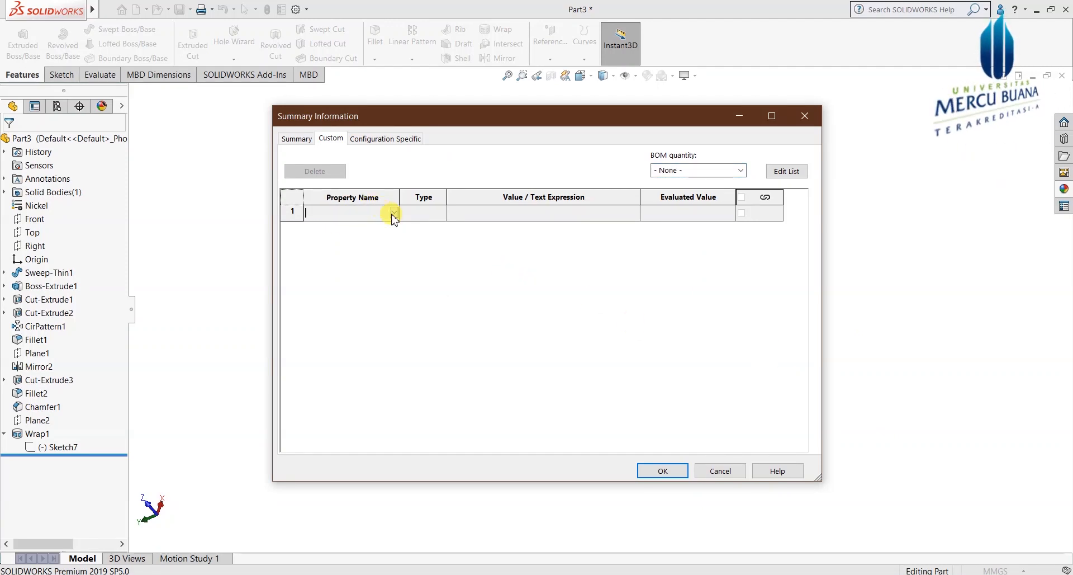
{"action": "left_click", "coordinate": [394, 216]}
{"action": "scroll", "coordinate": [341, 296], "scroll_direction": "down", "scroll_amount": 5}
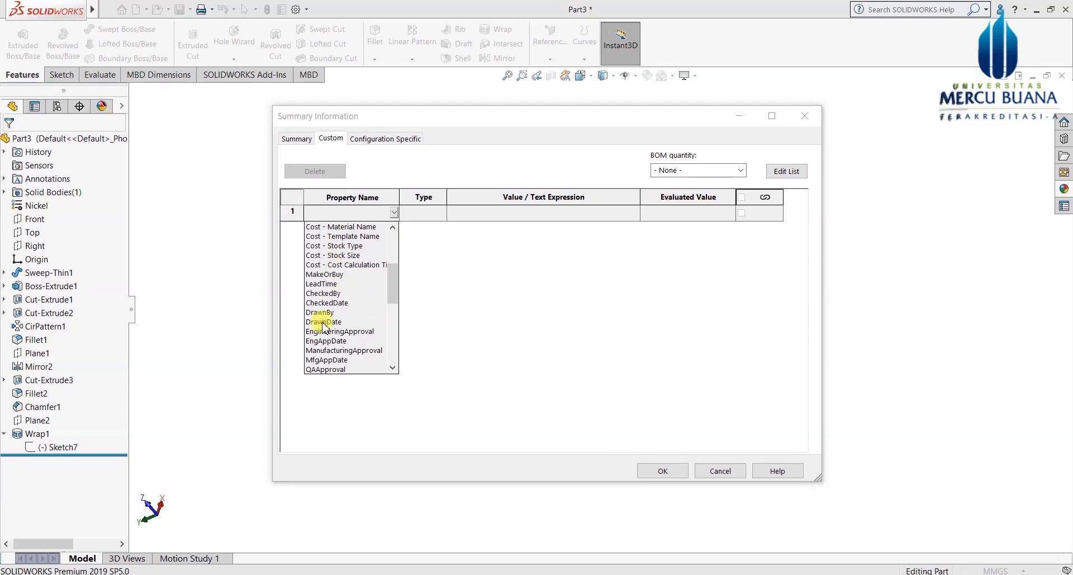
{"action": "left_click", "coordinate": [325, 313]}
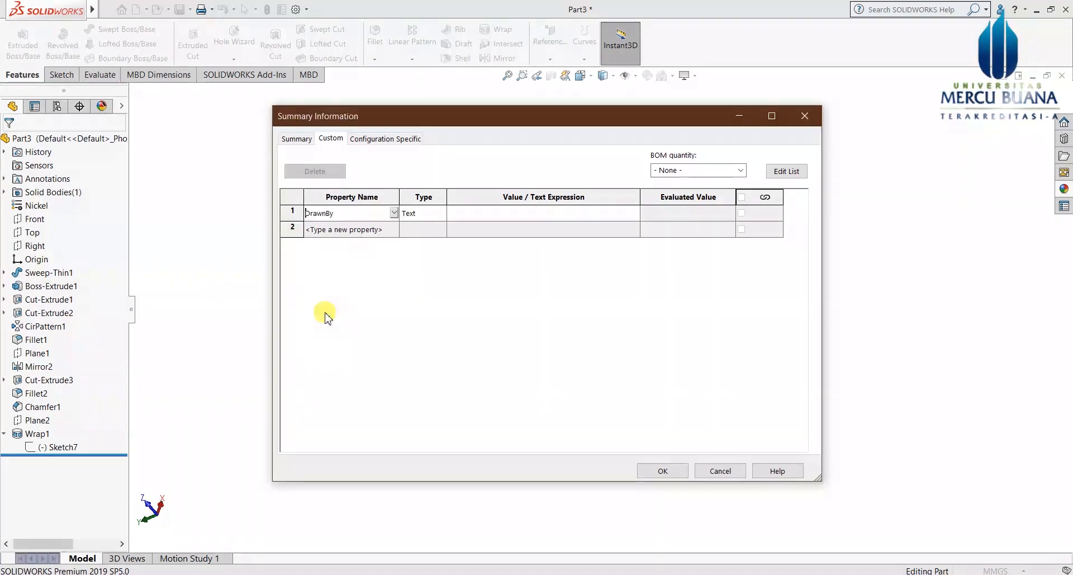
{"action": "left_click", "coordinate": [483, 213]}
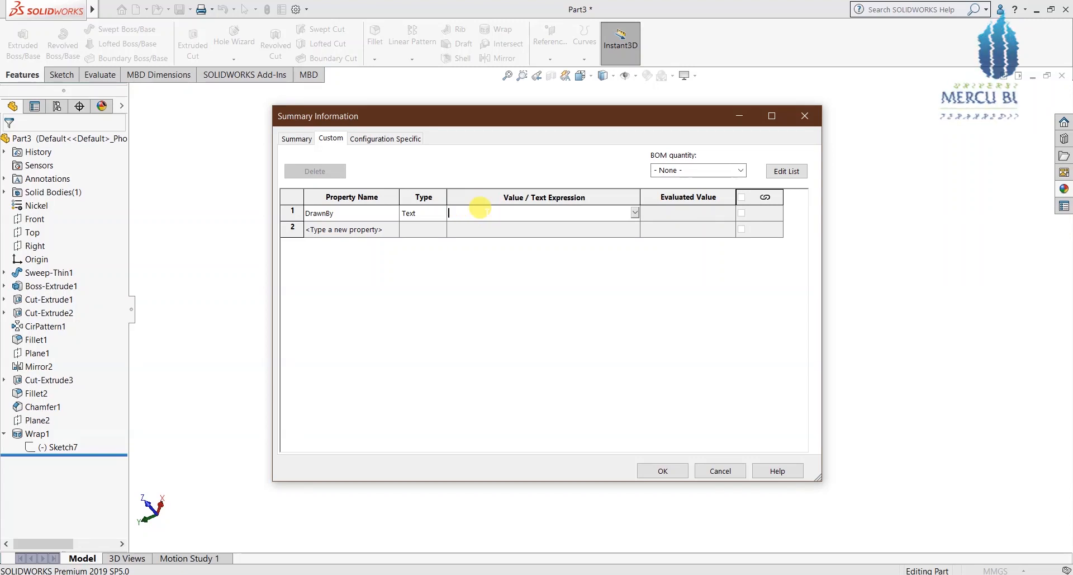
{"action": "key", "text": "Caps_Lock"}
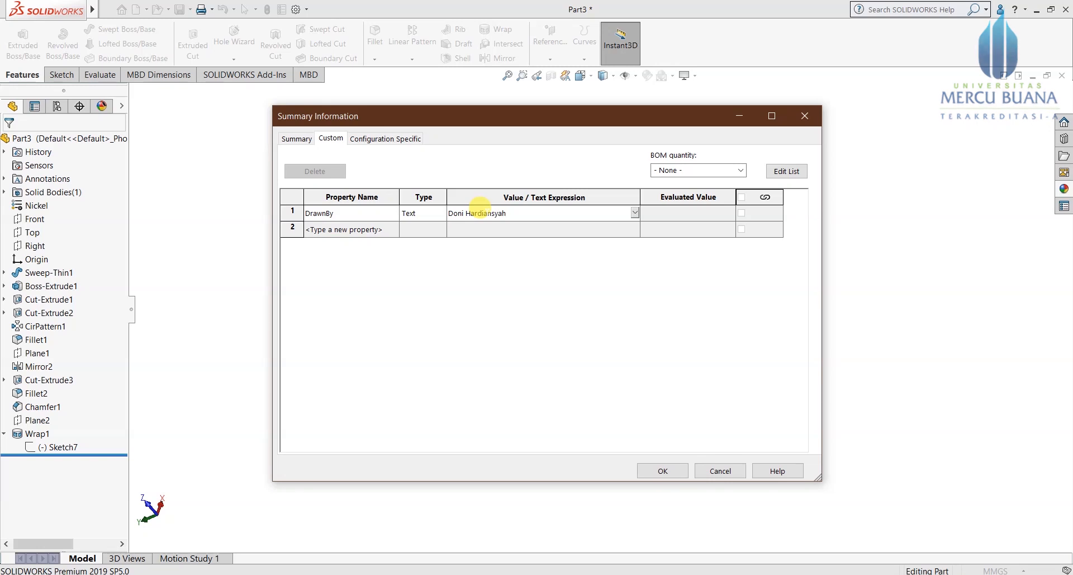
{"action": "left_click", "coordinate": [358, 229]}
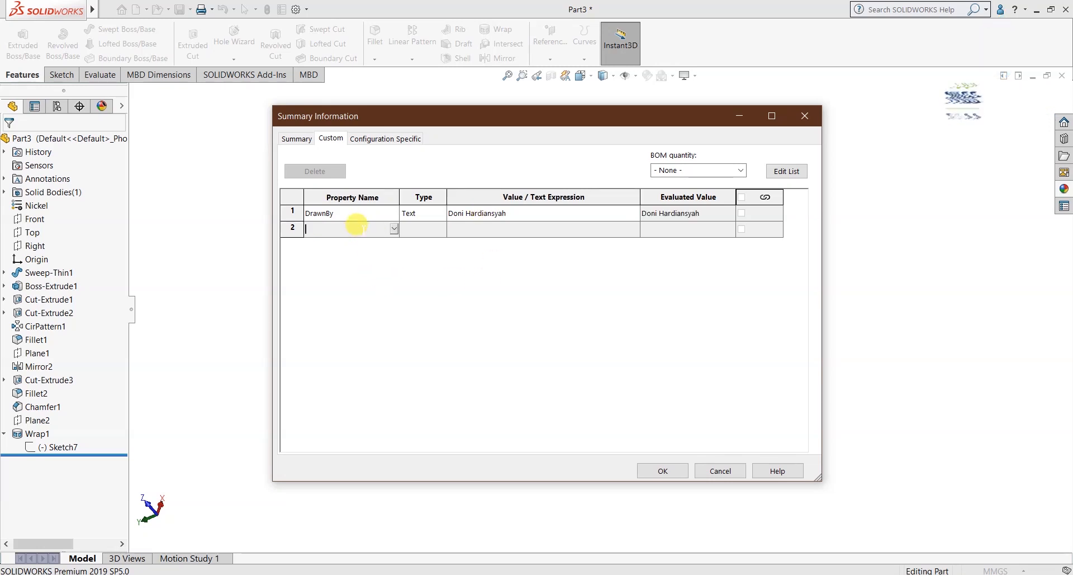
Step: Add a Material property linked to the part's material (Nickel)
{"action": "left_click", "coordinate": [394, 228]}
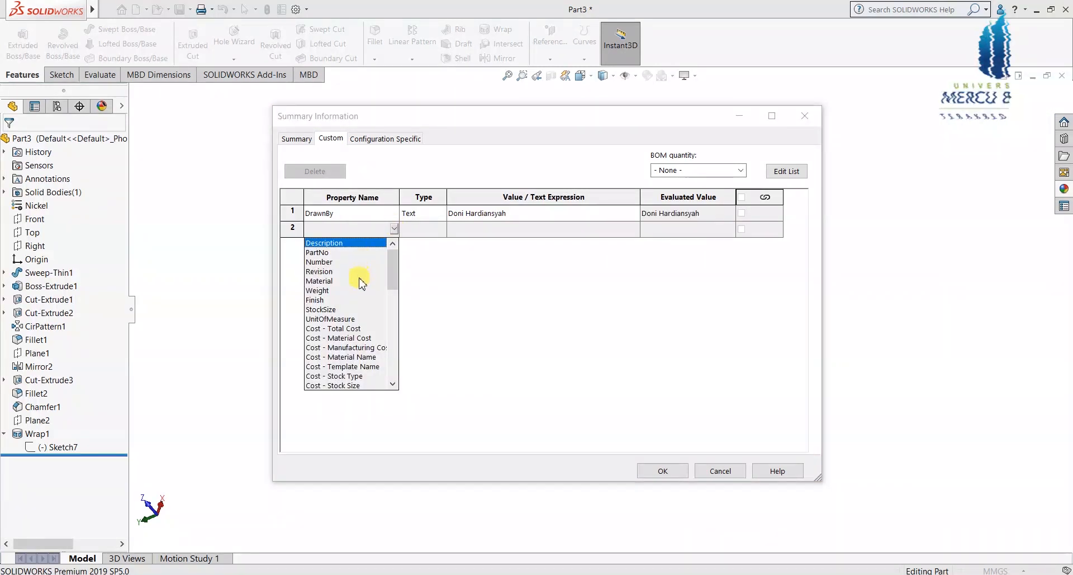
{"action": "left_click", "coordinate": [328, 285]}
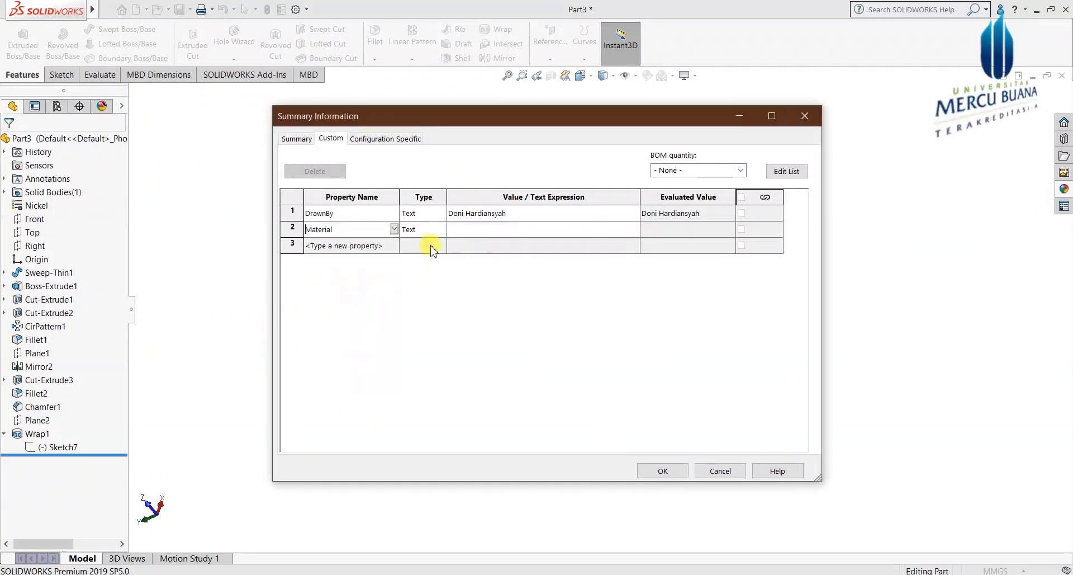
{"action": "left_click", "coordinate": [635, 229]}
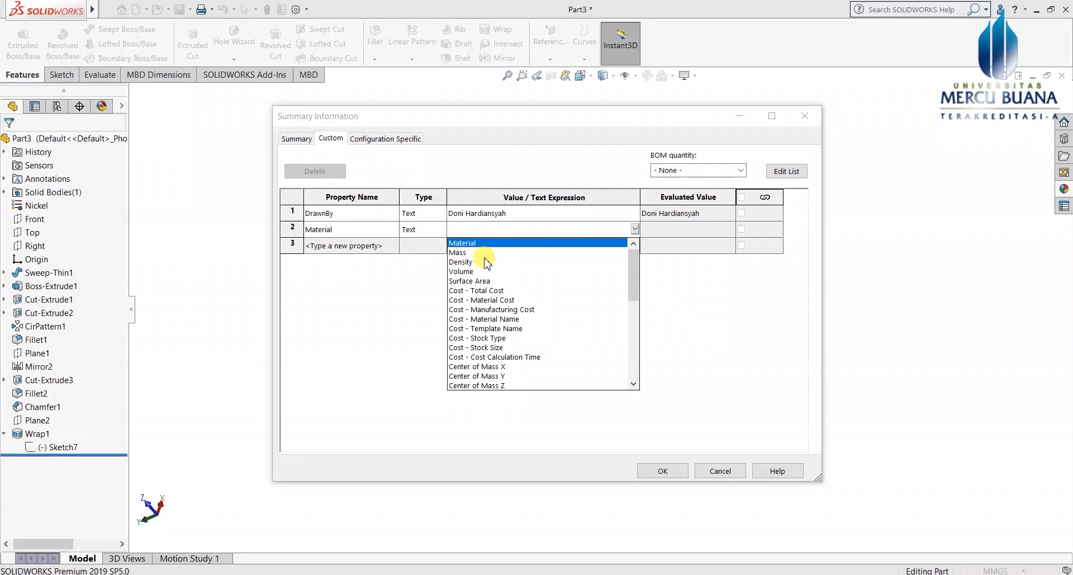
{"action": "left_click", "coordinate": [466, 242]}
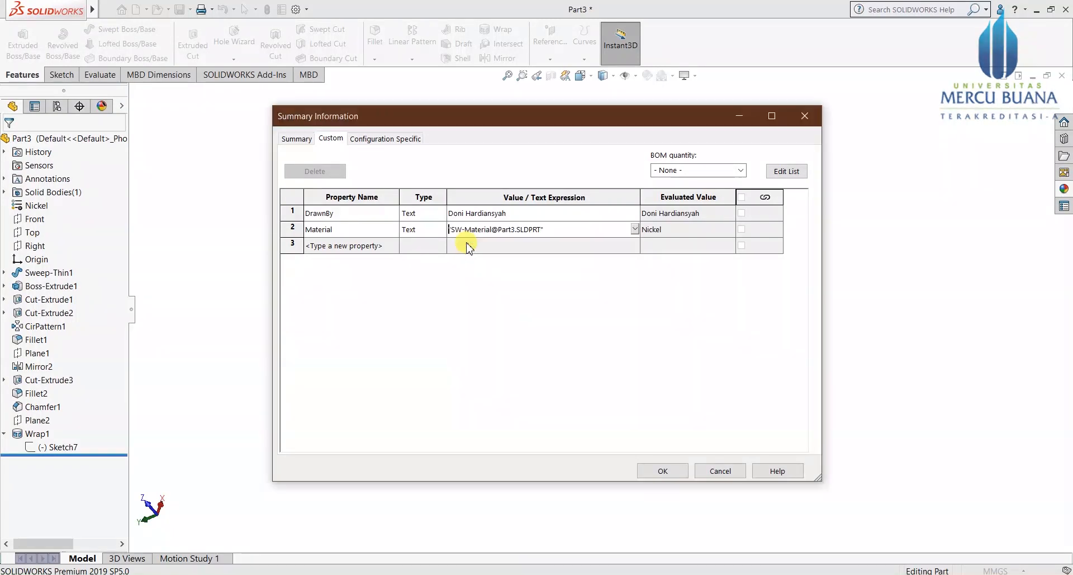
Step: Add a Weight property linked to the part's mass (239693.04), and start a fourth property row
{"action": "left_click", "coordinate": [327, 244]}
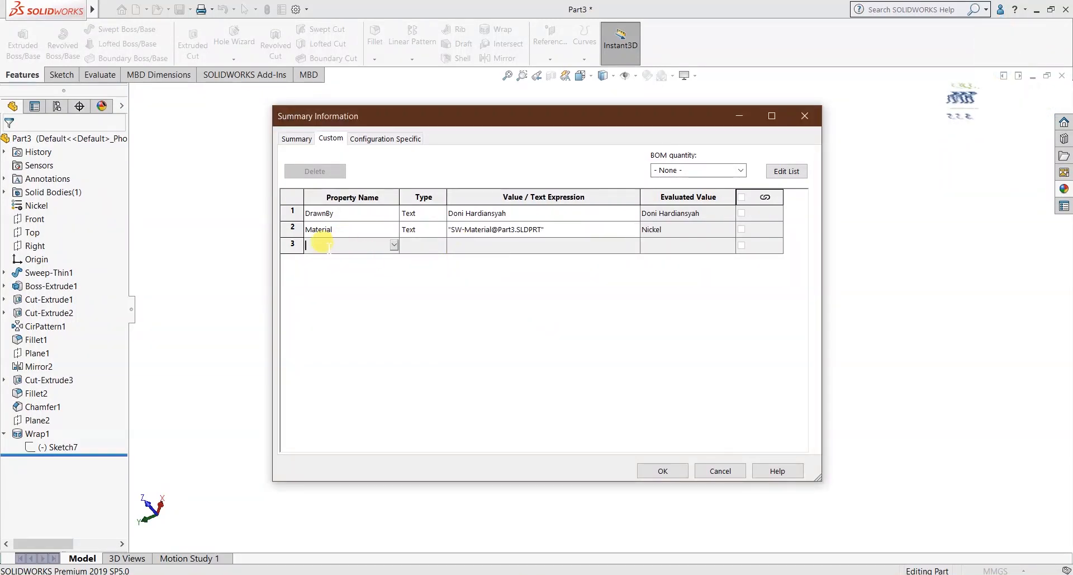
{"action": "left_click", "coordinate": [395, 245]}
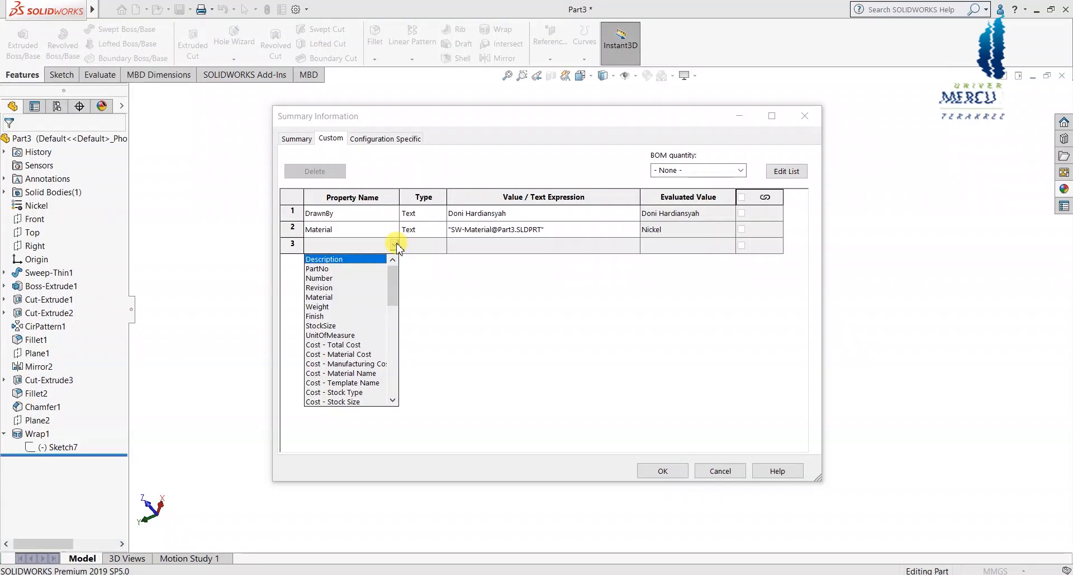
{"action": "left_click", "coordinate": [317, 307]}
{"action": "left_click", "coordinate": [570, 247]}
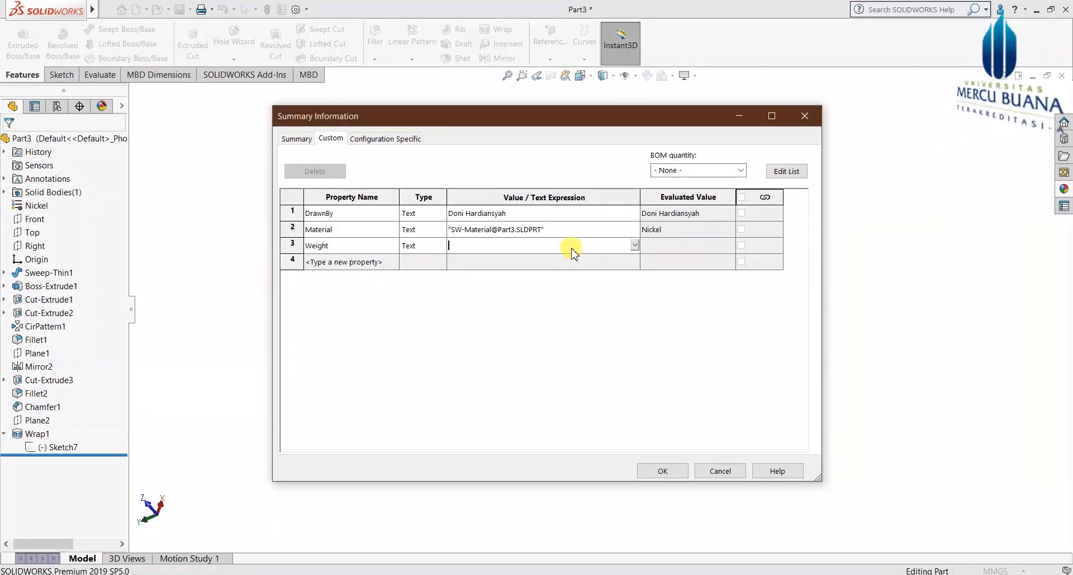
{"action": "left_click", "coordinate": [635, 245]}
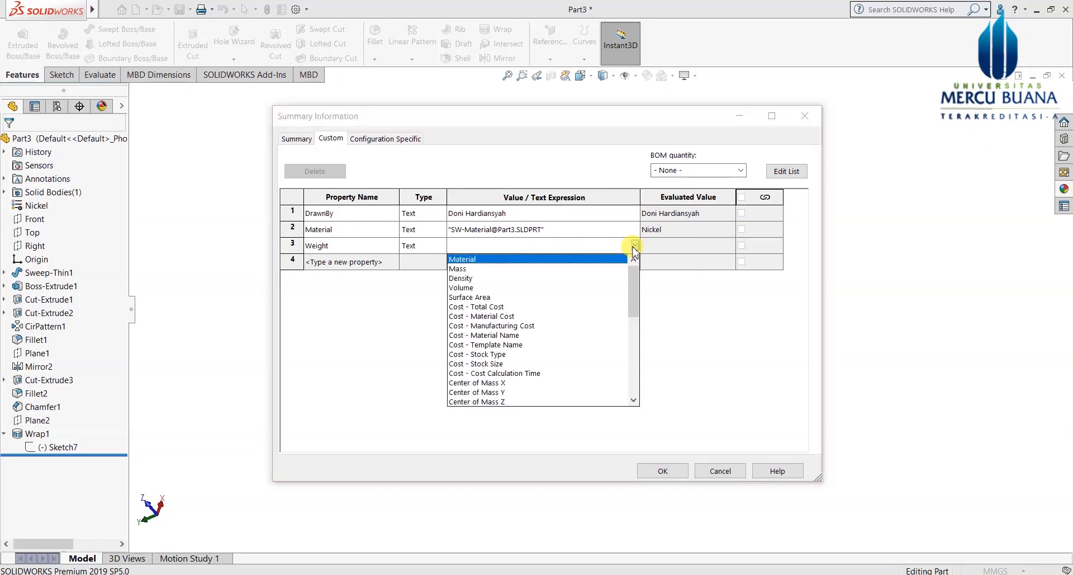
{"action": "left_click", "coordinate": [462, 272]}
{"action": "left_click", "coordinate": [342, 257]}
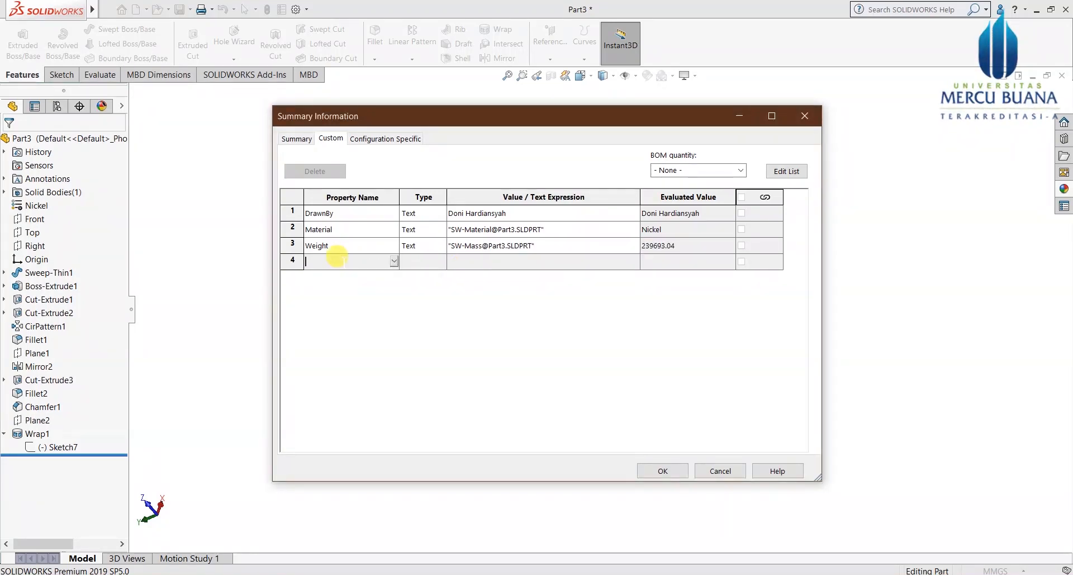
{"action": "left_click", "coordinate": [394, 261]}
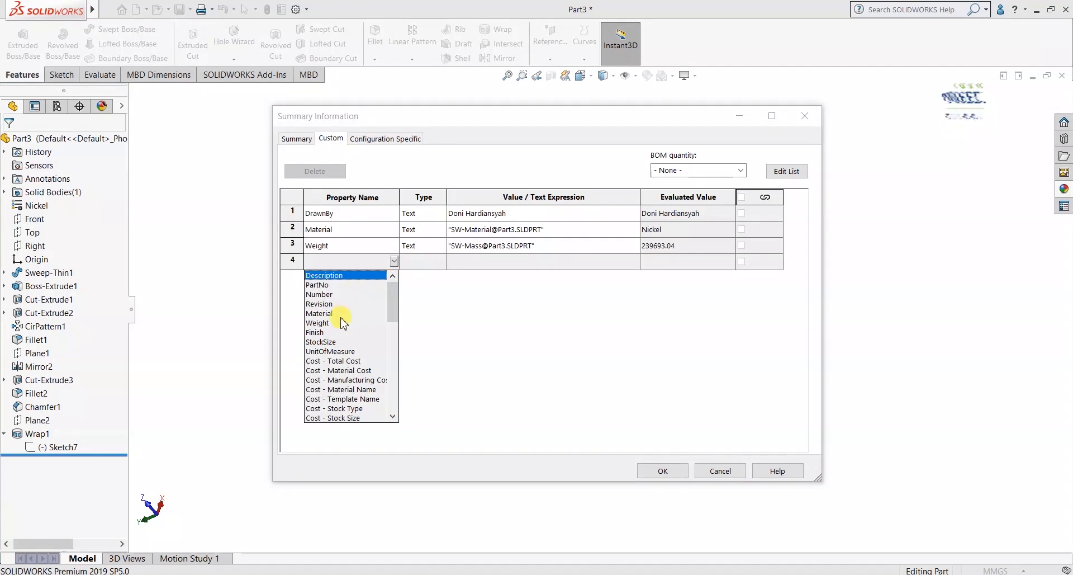
{"action": "scroll", "coordinate": [344, 316], "scroll_direction": "down", "scroll_amount": 4}
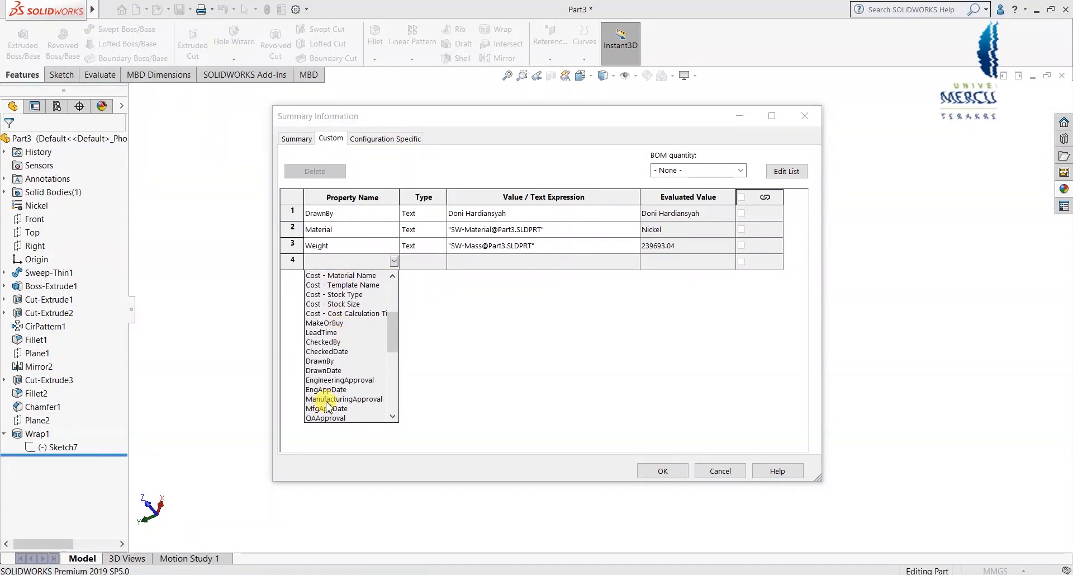
Step: Make row 4 a CheckedBy property holding the checker's name
{"action": "left_click", "coordinate": [336, 343]}
{"action": "left_click", "coordinate": [492, 261]}
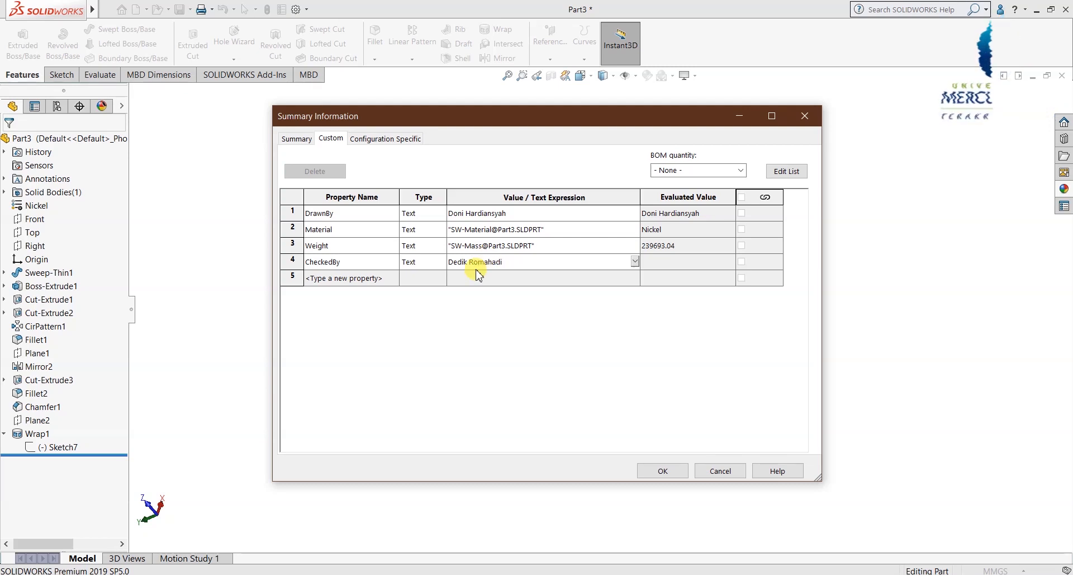
{"action": "left_click", "coordinate": [350, 277]}
Step: Name the fifth custom property Volume
{"action": "left_click", "coordinate": [394, 277]}
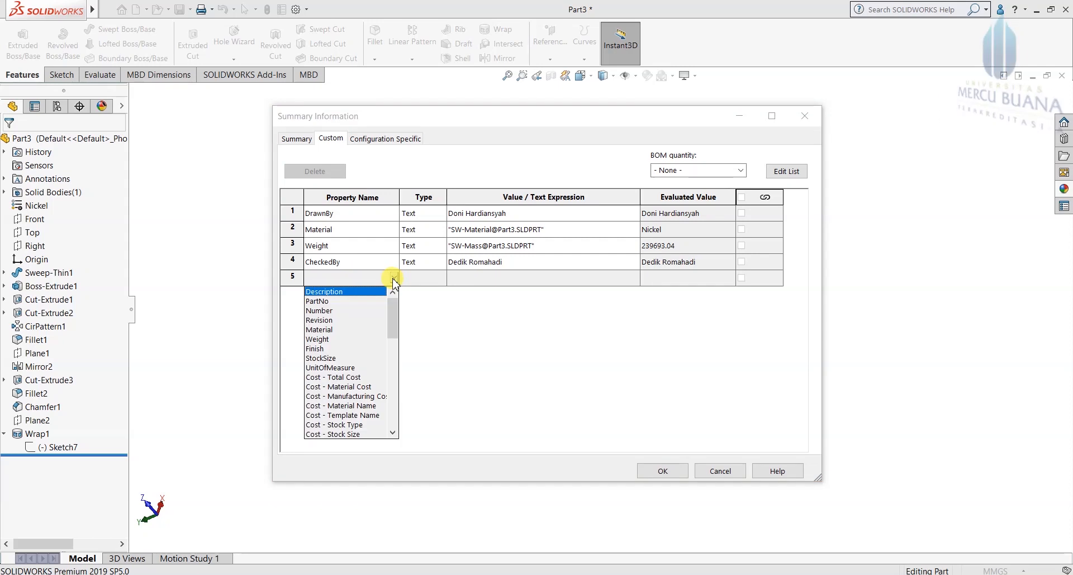
{"action": "scroll", "coordinate": [356, 378], "scroll_direction": "down", "scroll_amount": 3}
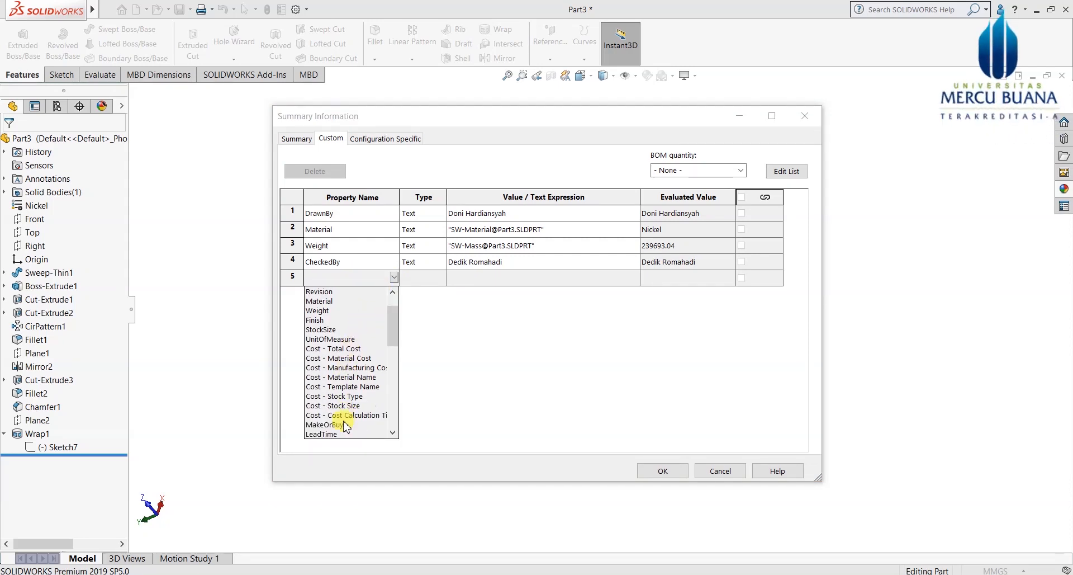
{"action": "scroll", "coordinate": [395, 394], "scroll_direction": "up", "scroll_amount": 3}
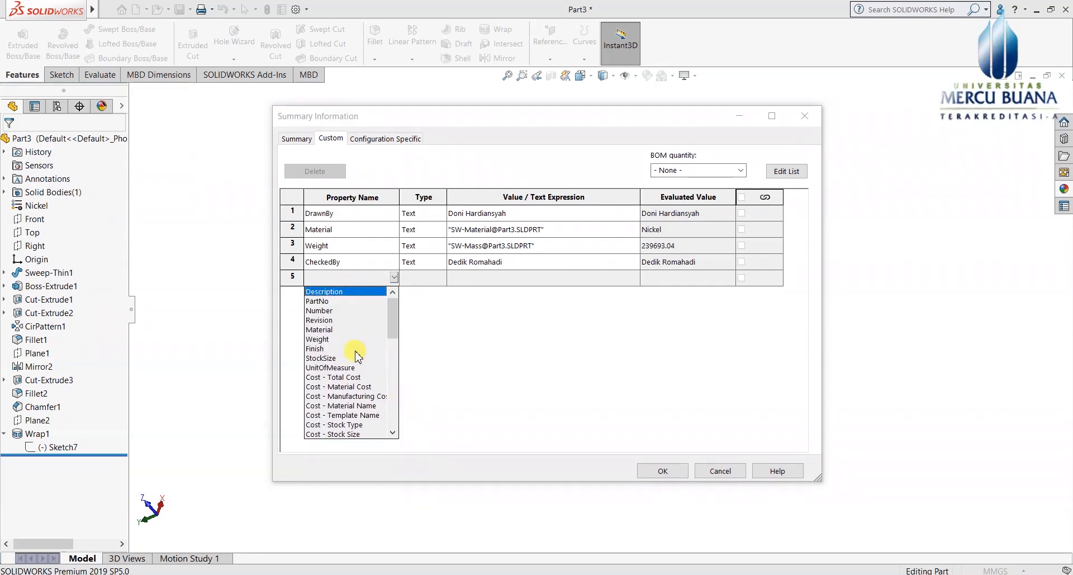
{"action": "left_click", "coordinate": [332, 275]}
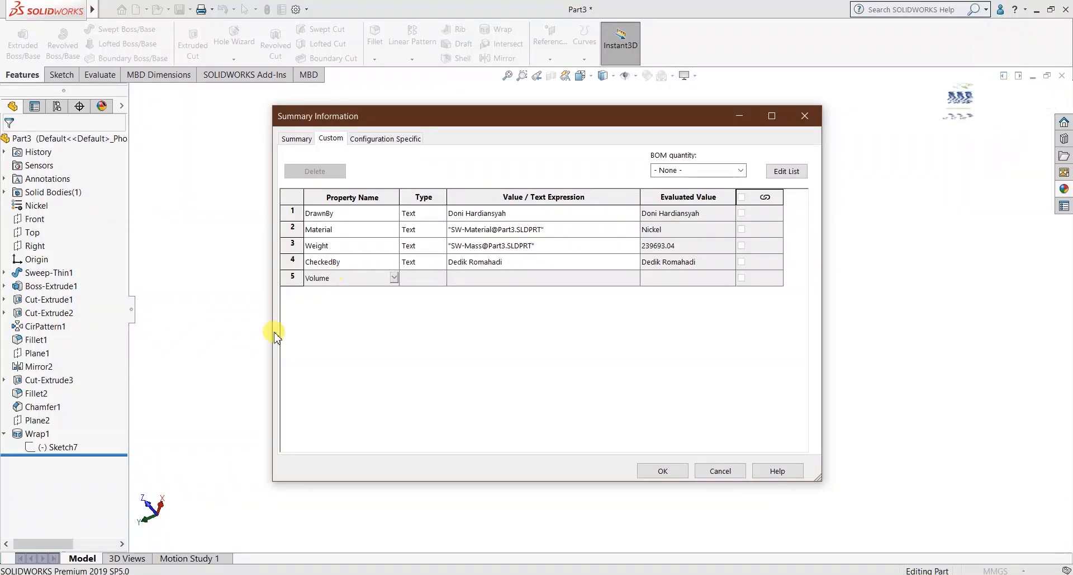
Step: Link the Volume property to SW-Volume, evaluating 28199180.65
{"action": "left_click", "coordinate": [470, 278]}
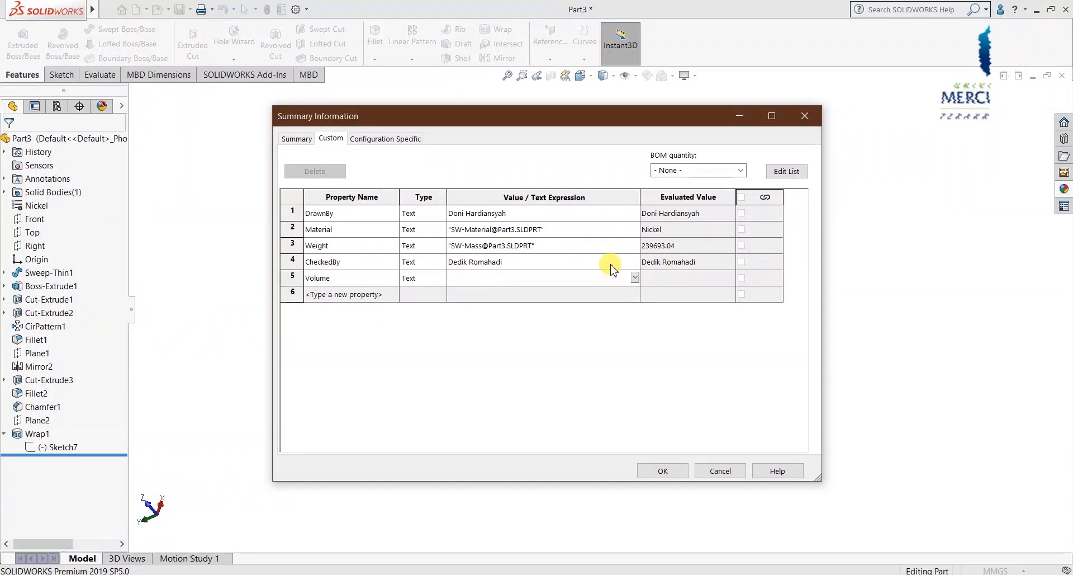
{"action": "left_click", "coordinate": [636, 278]}
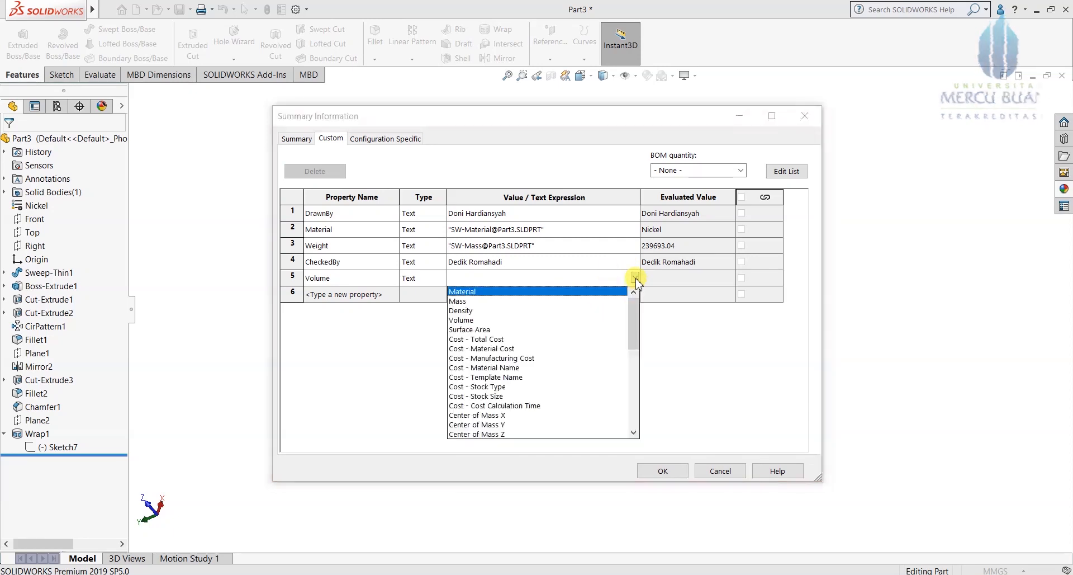
{"action": "left_click", "coordinate": [461, 320]}
Step: Add a Surface Area property linked to SW-SurfaceArea, evaluating 1517256.56
{"action": "left_click", "coordinate": [352, 296]}
{"action": "type", "text": "Surface Area"}
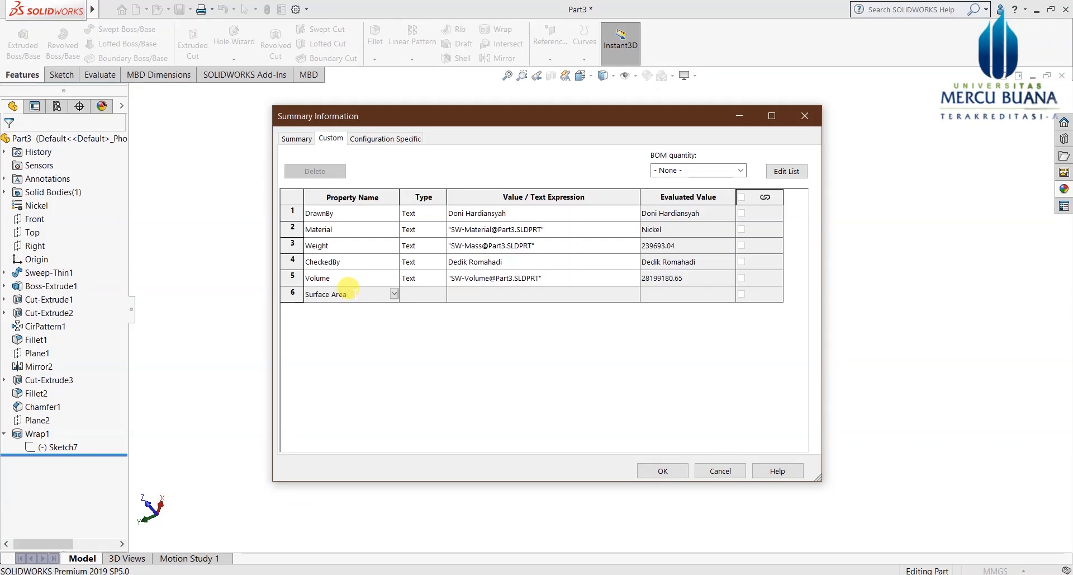
{"action": "left_click", "coordinate": [535, 298]}
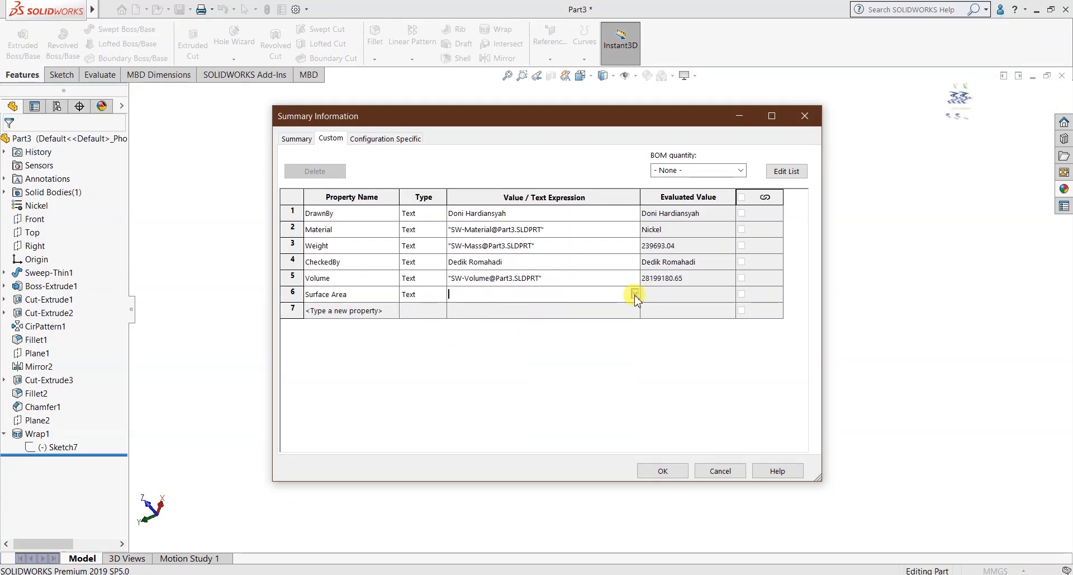
{"action": "left_click", "coordinate": [635, 294]}
{"action": "left_click", "coordinate": [484, 347]}
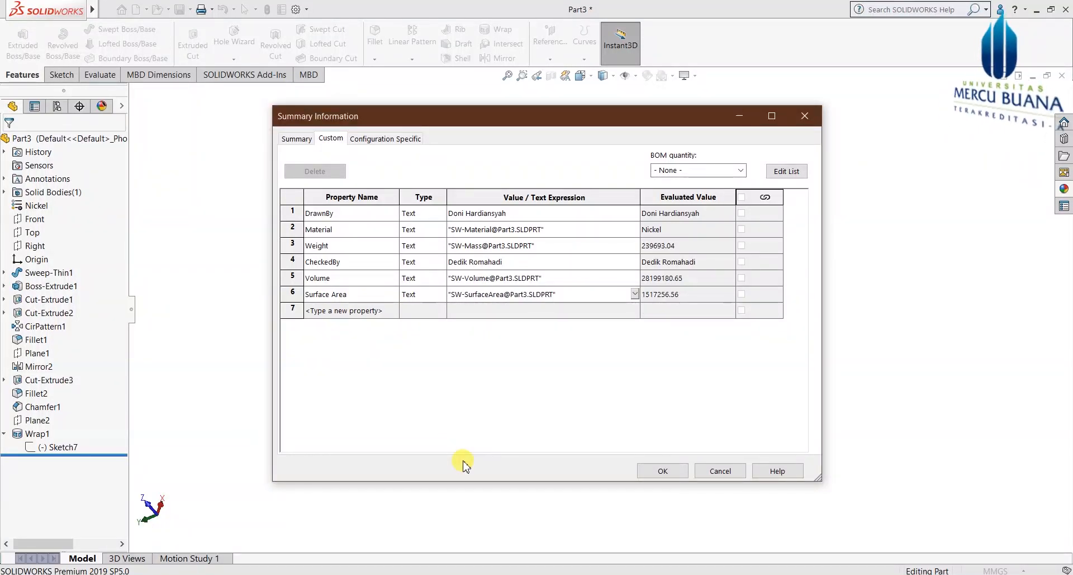
Step: Abandon the unused seventh property row and close the properties dialog, keeping the changes
{"action": "left_click", "coordinate": [358, 309]}
{"action": "left_click", "coordinate": [395, 311]}
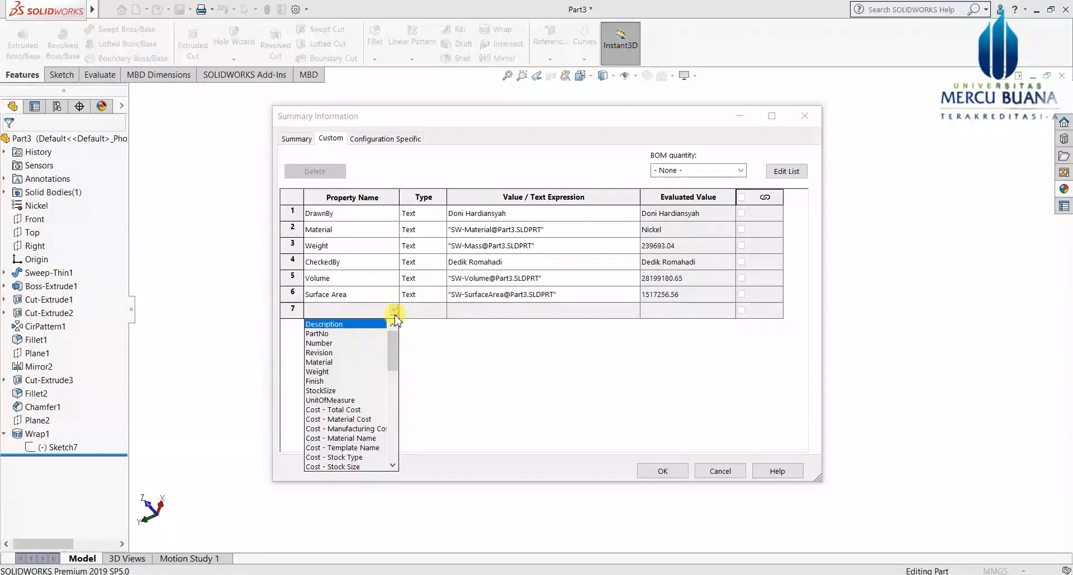
{"action": "scroll", "coordinate": [320, 384], "scroll_direction": "down", "scroll_amount": 8}
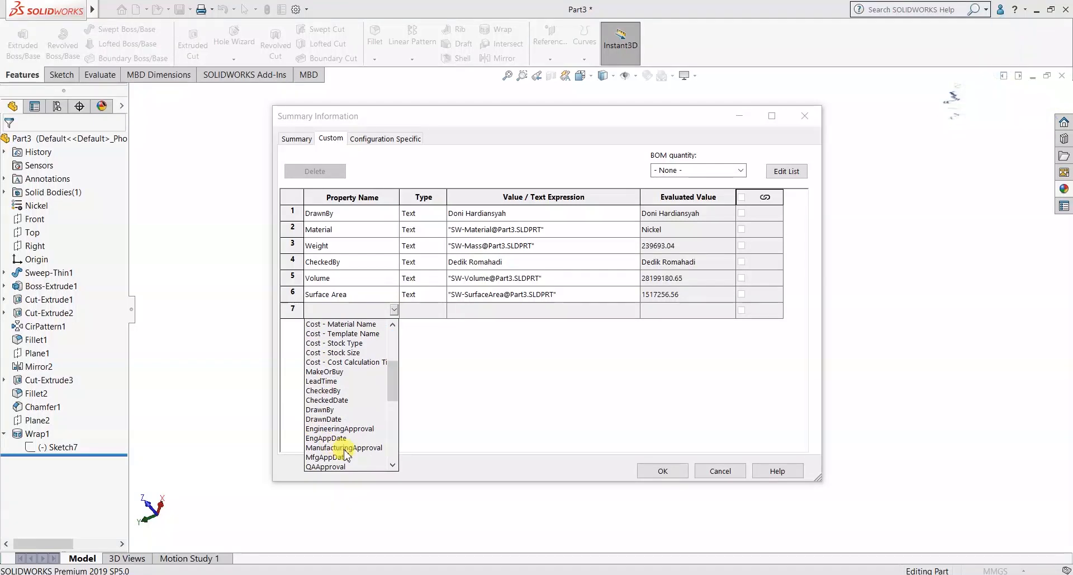
{"action": "scroll", "coordinate": [347, 448], "scroll_direction": "down", "scroll_amount": 6}
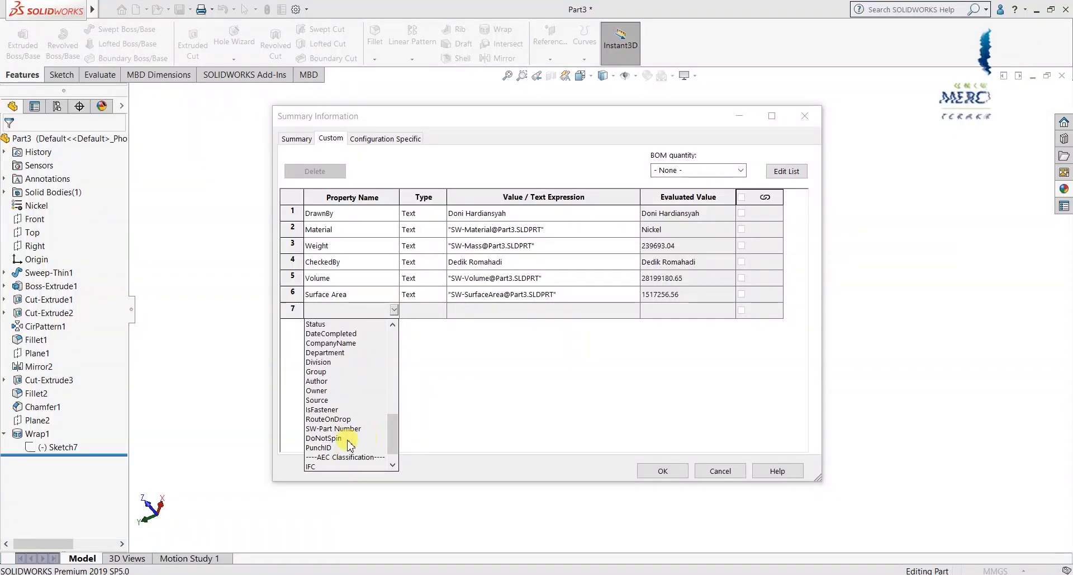
{"action": "left_click", "coordinate": [497, 385]}
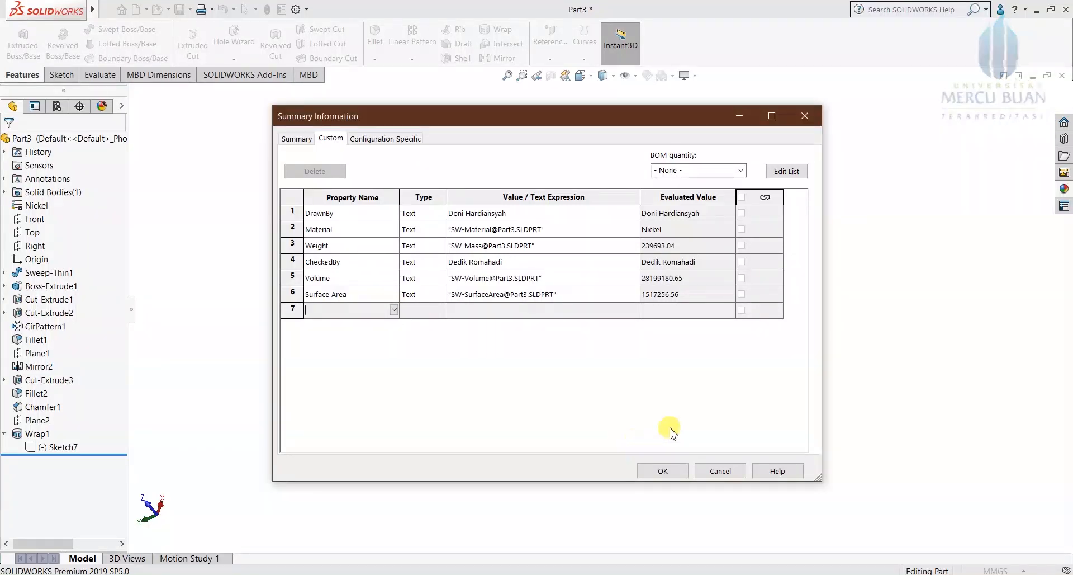
{"action": "left_click", "coordinate": [663, 472]}
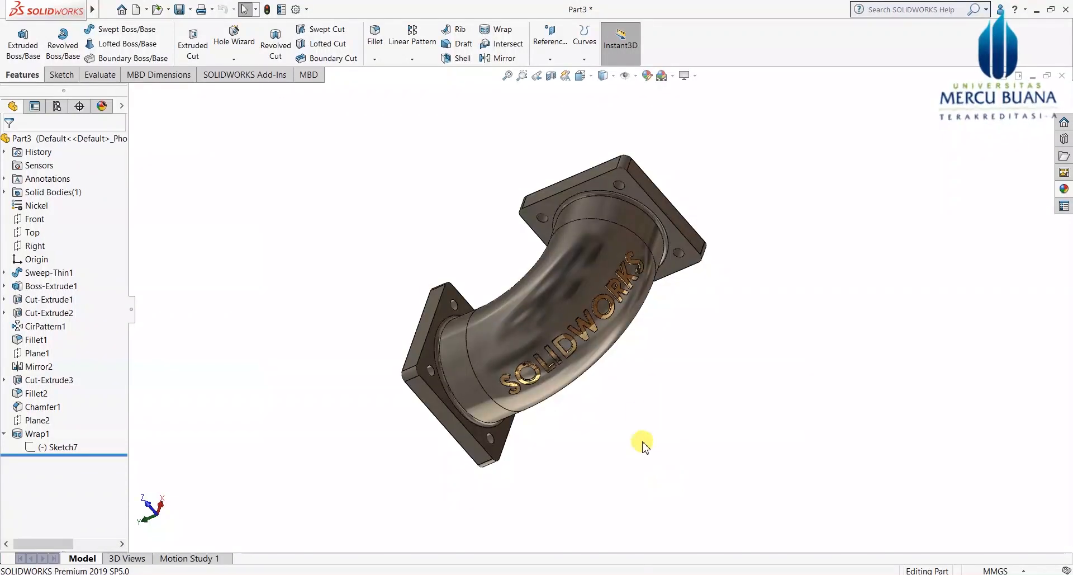
Step: Review the elbow from another angle, then start a new document with Ctrl+N
{"action": "middle_click_drag", "start_coordinate": [610, 374], "coordinate": [642, 401]}
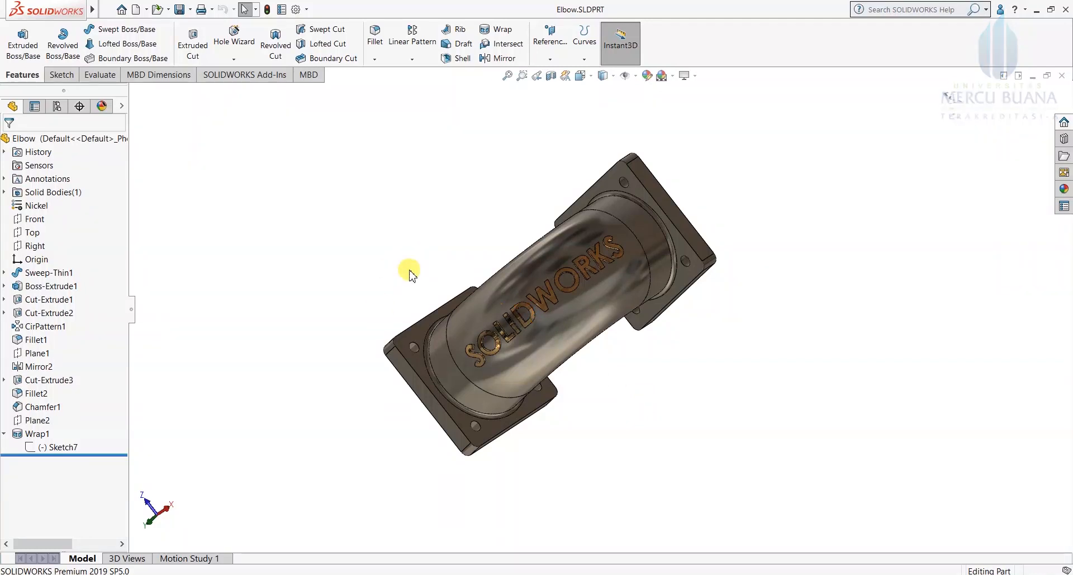
{"action": "scroll", "coordinate": [592, 404], "scroll_direction": "down", "scroll_amount": 2}
{"action": "scroll", "coordinate": [578, 360], "scroll_direction": "up", "scroll_amount": 2}
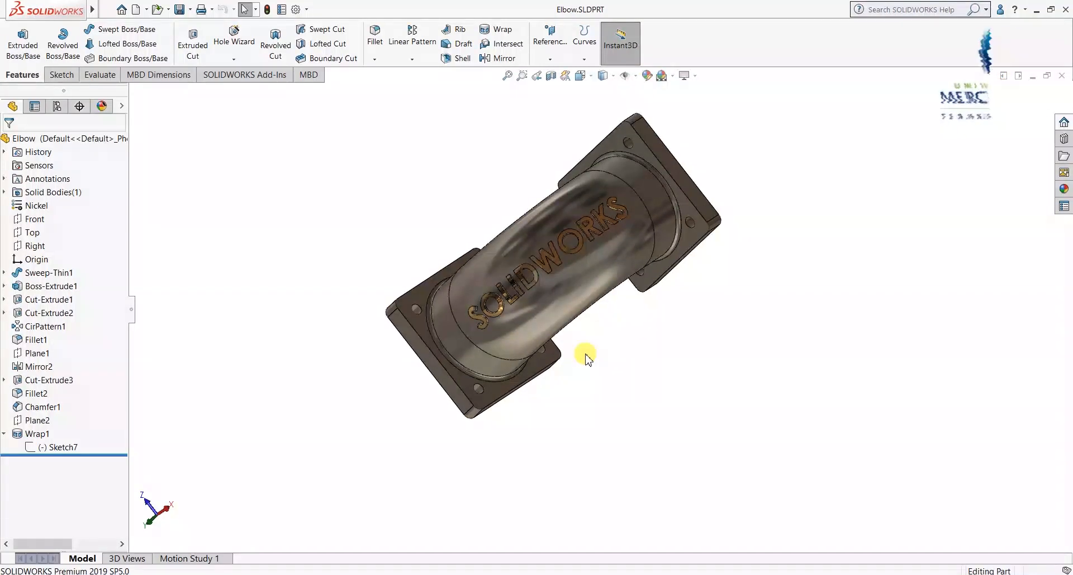
{"action": "key", "text": "ctrl+n"}
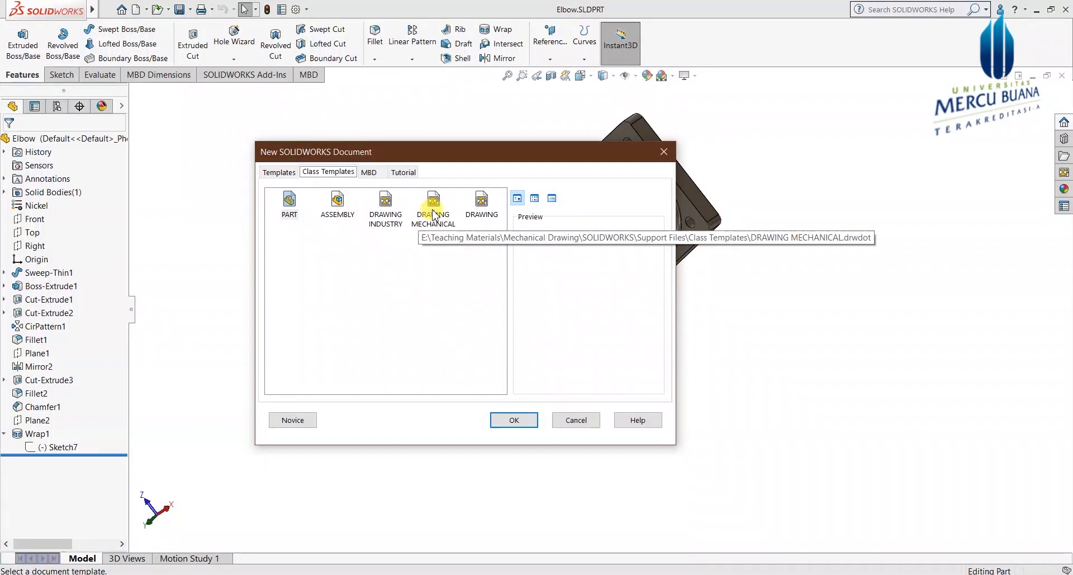
Step: Create an A3 drawing from the DRAWING INDUSTRY template and place one Elbow view at 1:10
{"action": "left_click", "coordinate": [385, 202]}
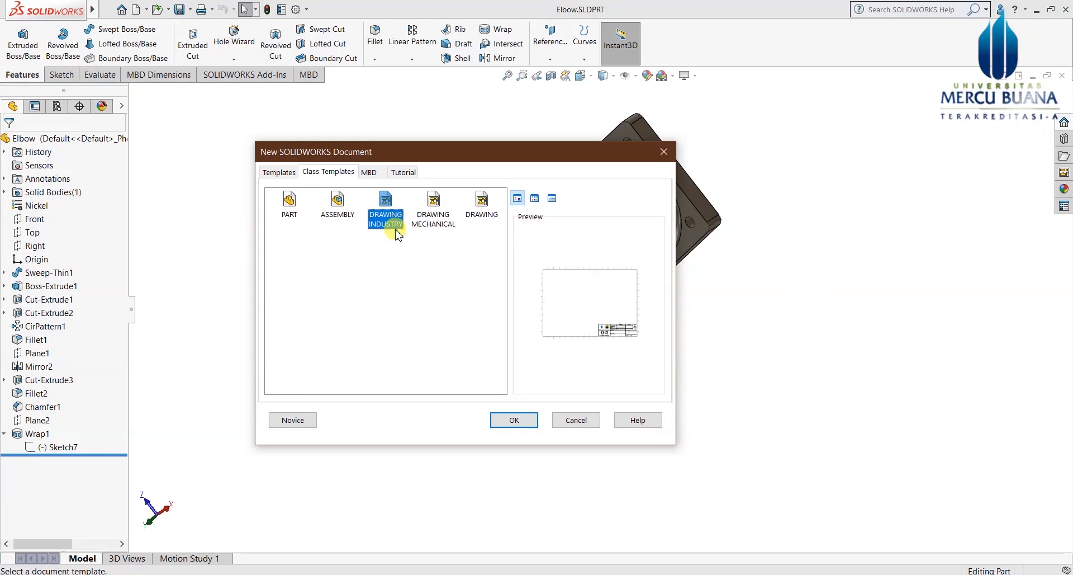
{"action": "left_click", "coordinate": [510, 418]}
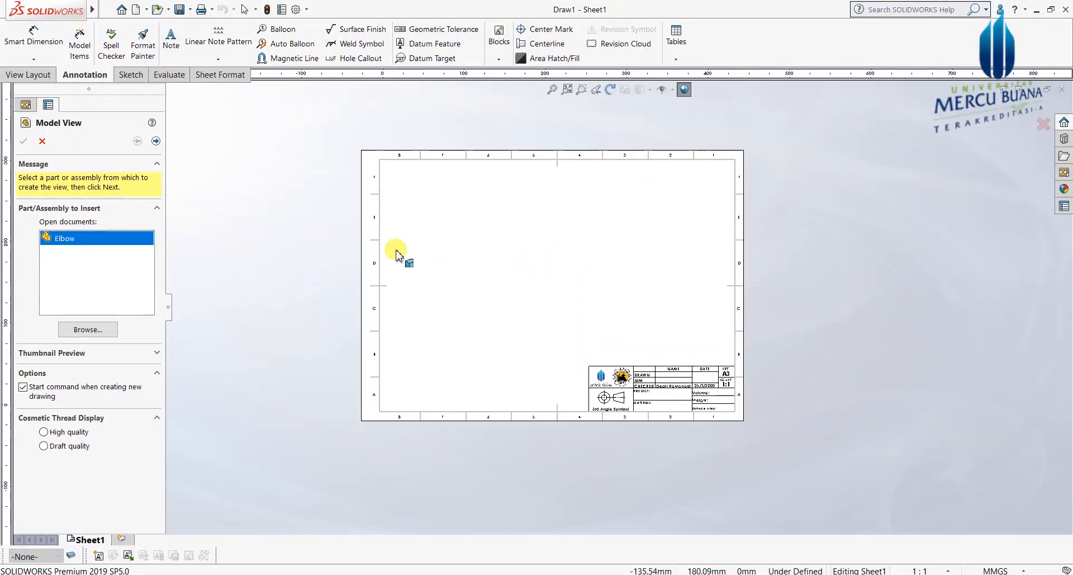
{"action": "left_click", "coordinate": [155, 141]}
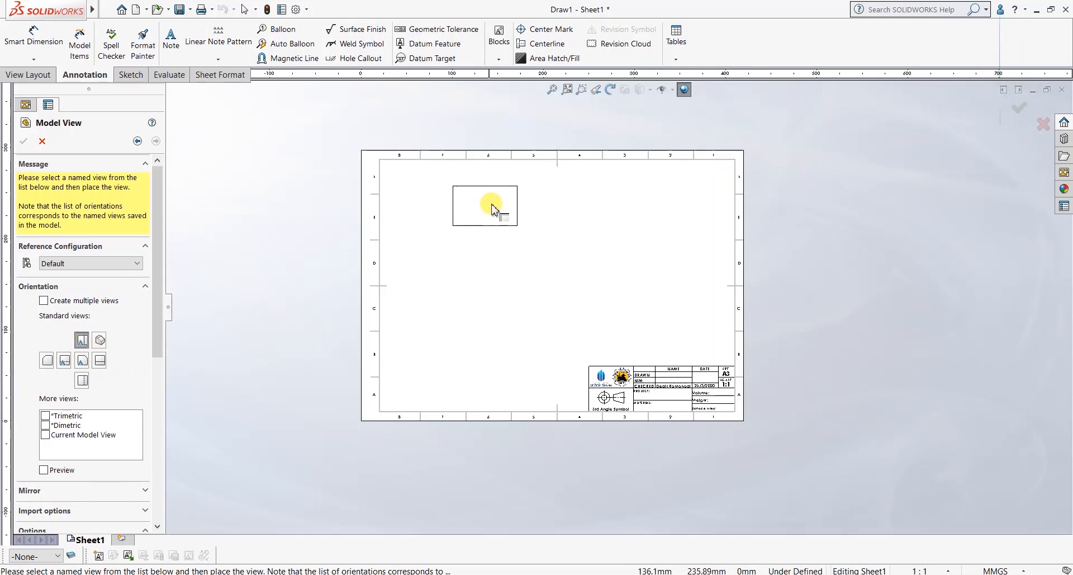
{"action": "left_click", "coordinate": [467, 193]}
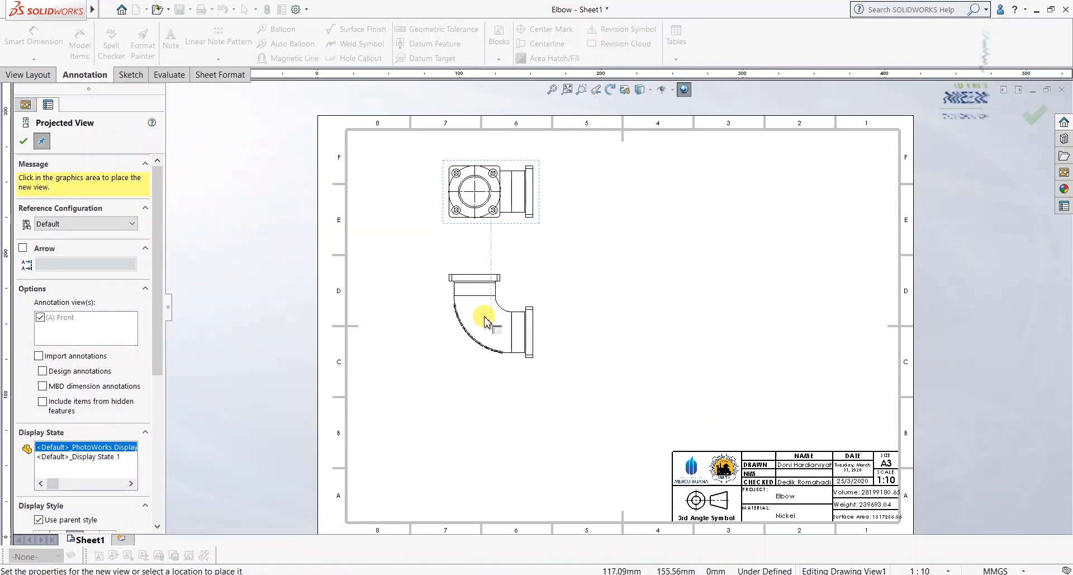
{"action": "key", "text": "Escape"}
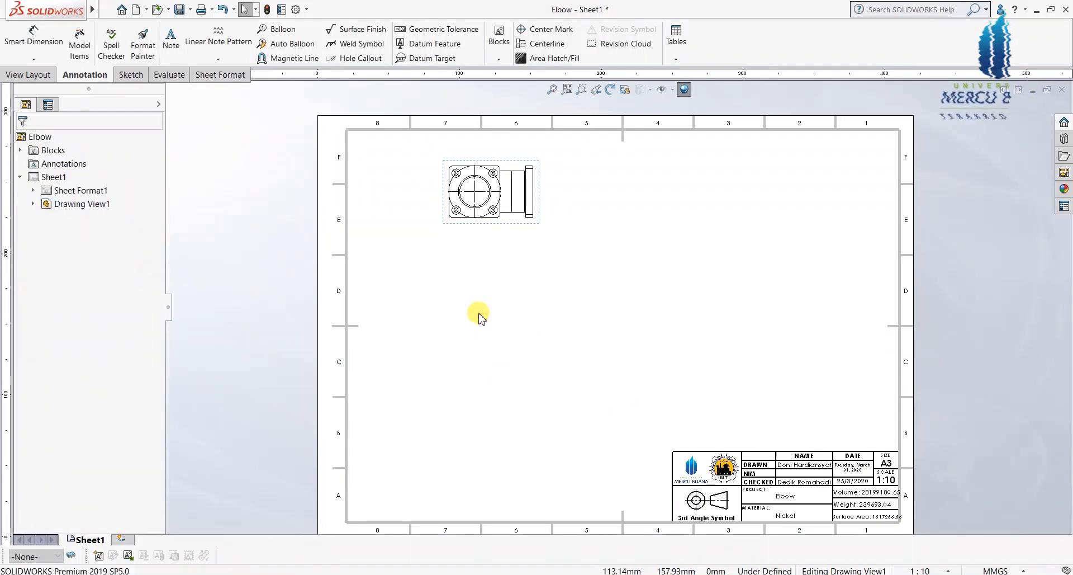
{"action": "scroll", "coordinate": [514, 232], "scroll_direction": "up", "scroll_amount": 2}
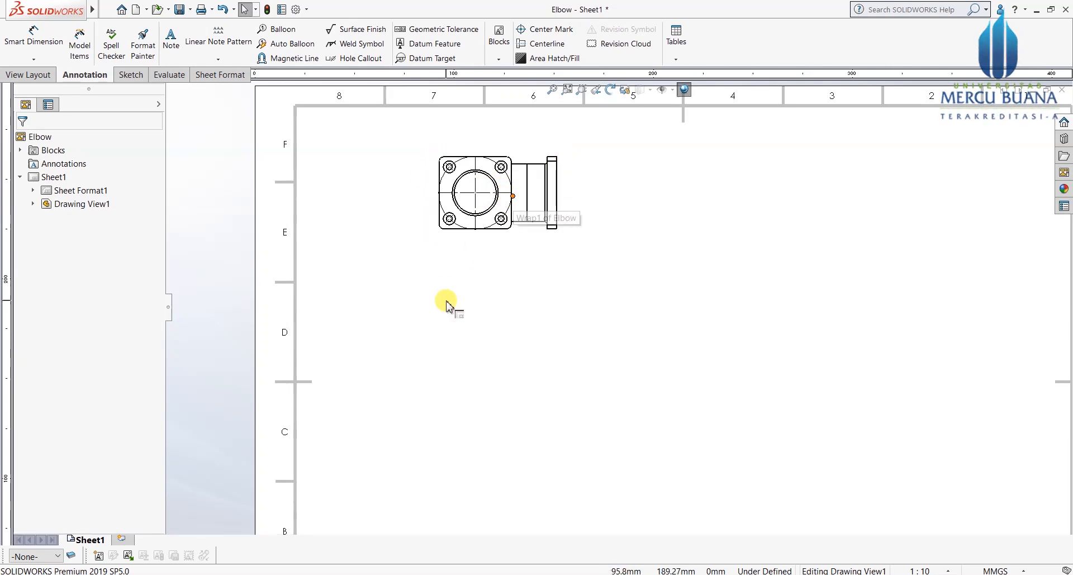
{"action": "left_click", "coordinate": [27, 75]}
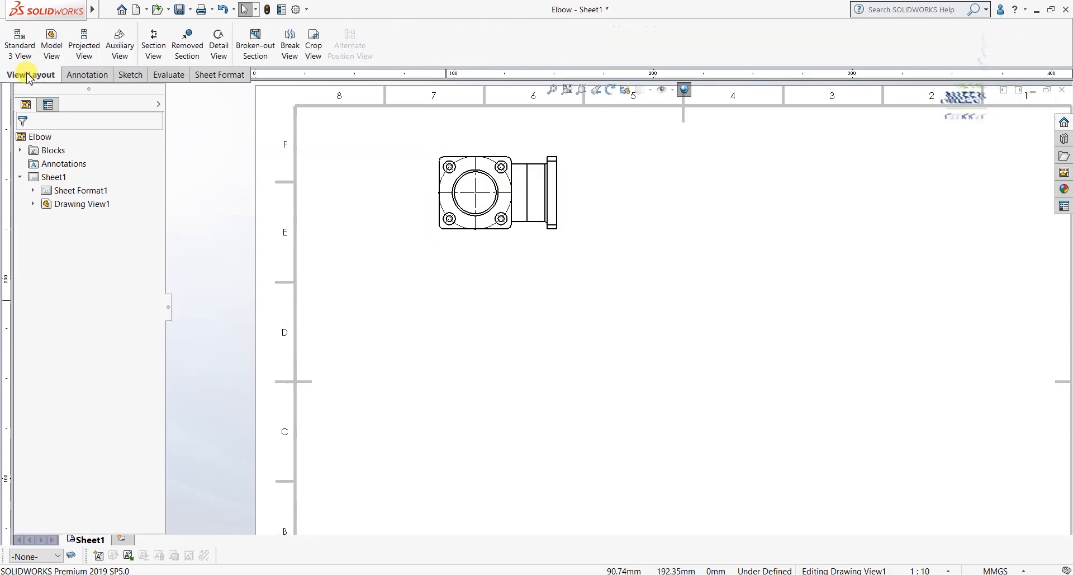
Step: Cut Section A-A horizontally through the flange centre and place it below the top view
{"action": "left_click", "coordinate": [156, 46]}
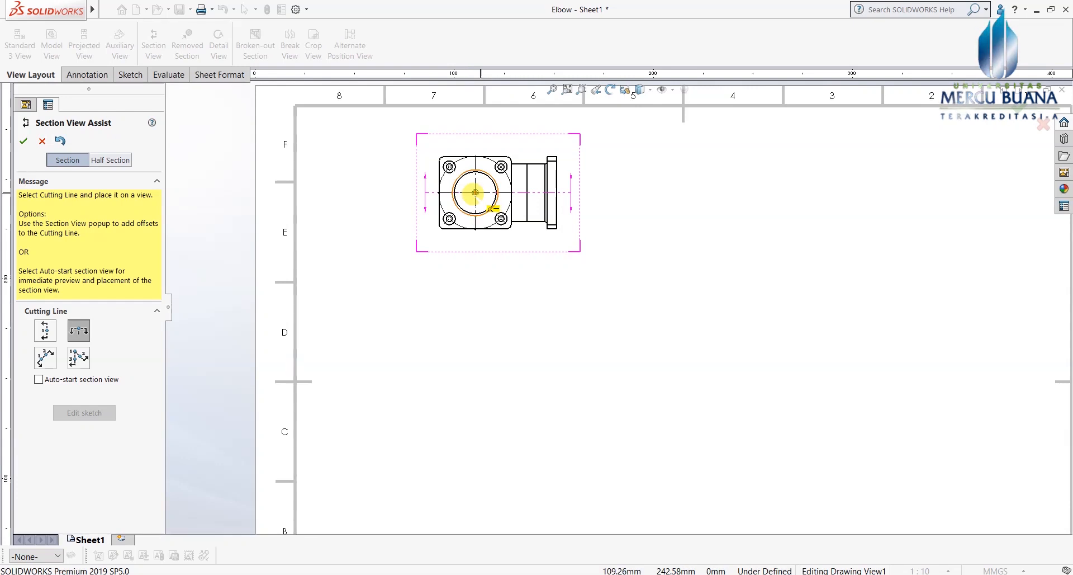
{"action": "scroll", "coordinate": [479, 192], "scroll_direction": "down", "scroll_amount": 3}
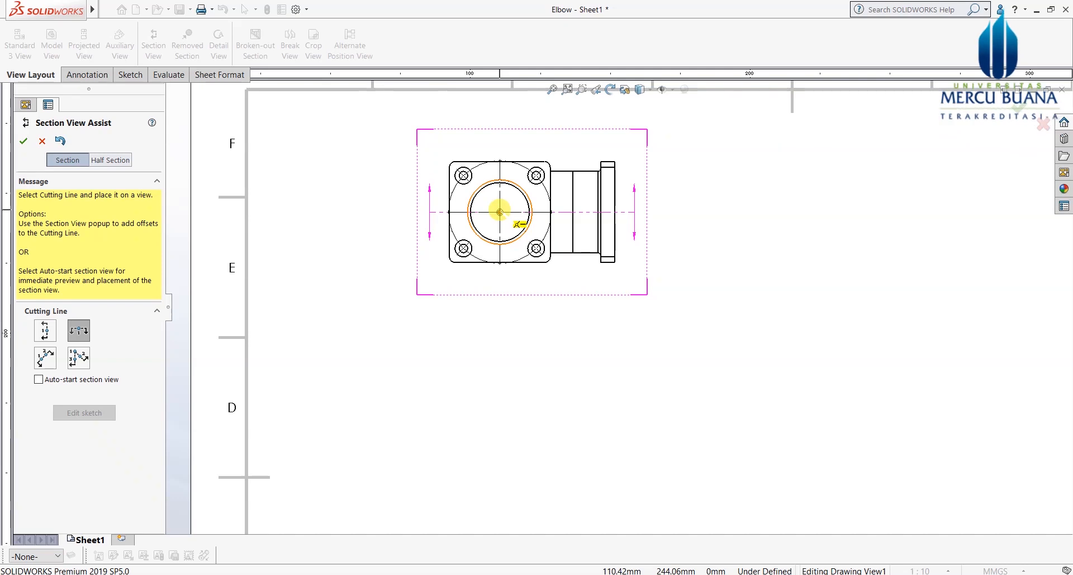
{"action": "left_click", "coordinate": [500, 212]}
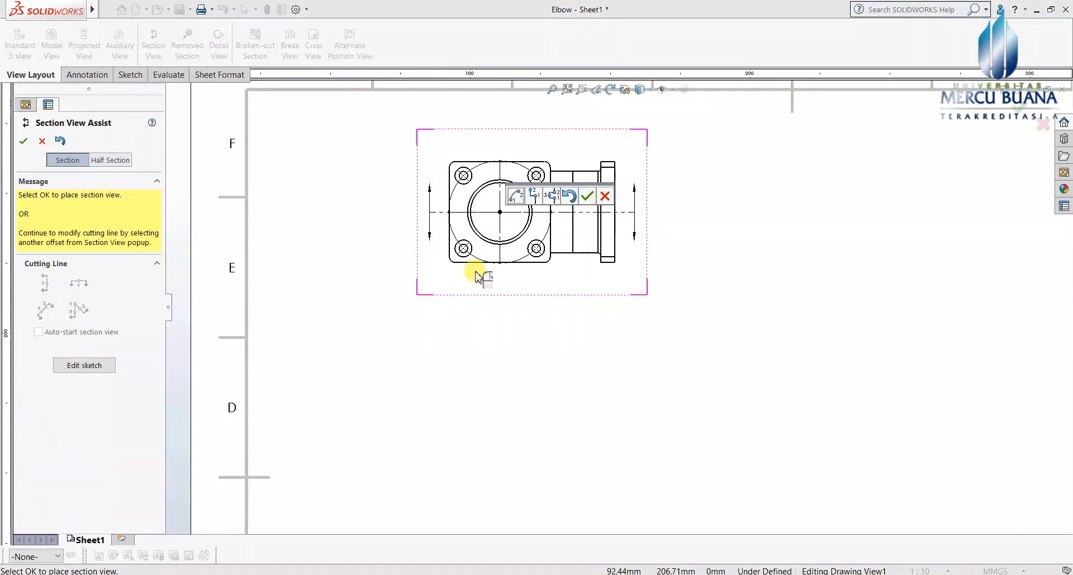
{"action": "left_click", "coordinate": [586, 196]}
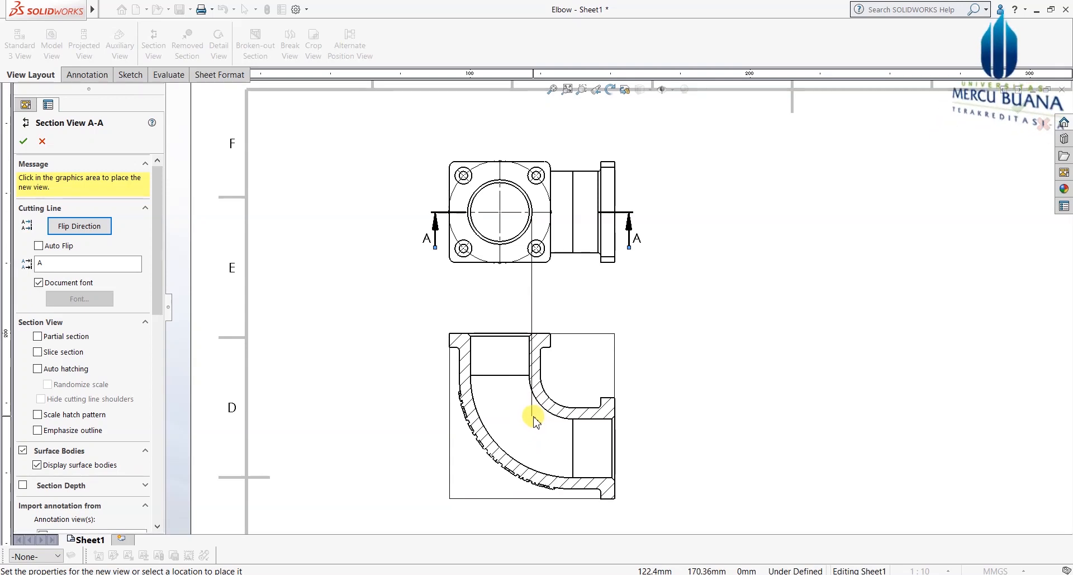
{"action": "left_click", "coordinate": [536, 422]}
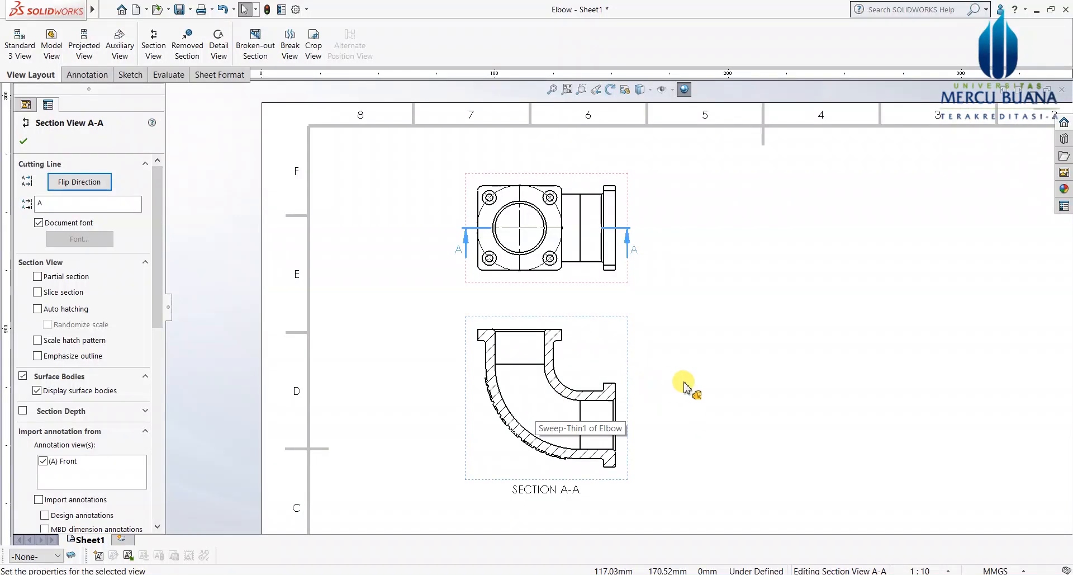
{"action": "scroll", "coordinate": [687, 392], "scroll_direction": "down", "scroll_amount": 2}
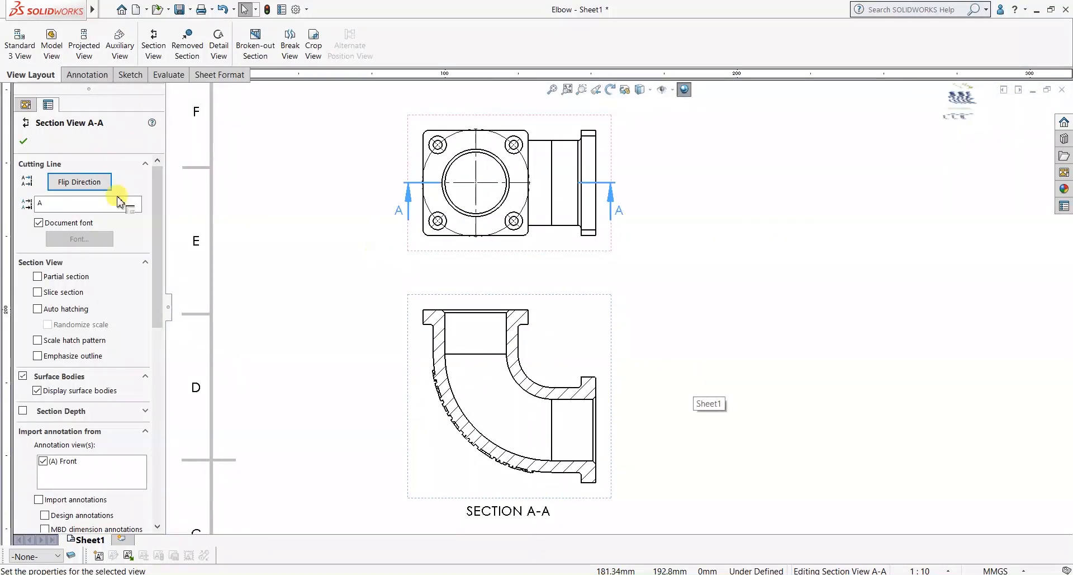
{"action": "left_click", "coordinate": [23, 143]}
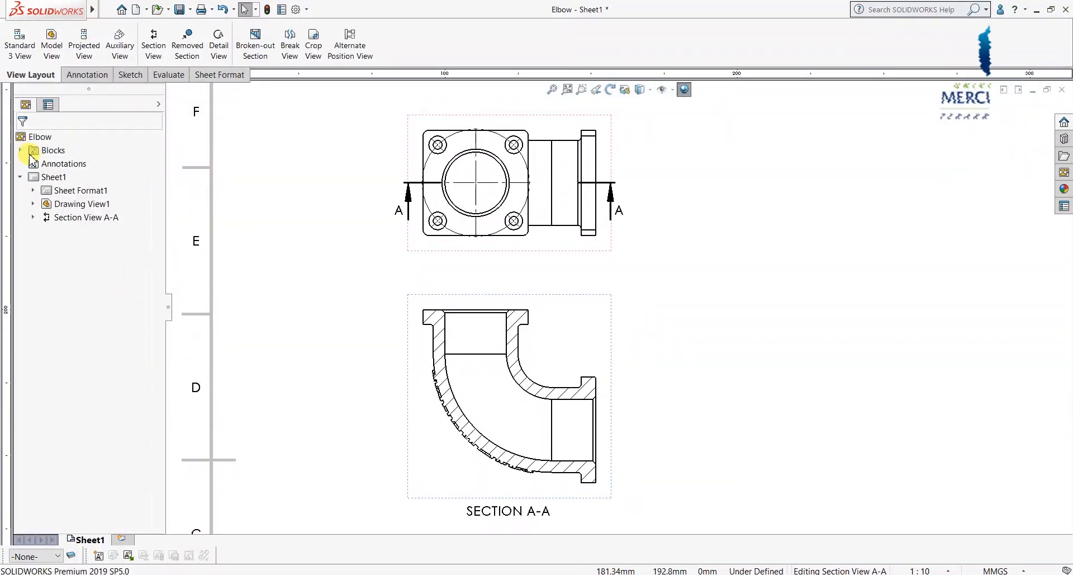
Step: Deselect everything and zoom to review the top view and Section A-A
{"action": "left_click", "coordinate": [693, 364]}
{"action": "scroll", "coordinate": [688, 361], "scroll_direction": "up", "scroll_amount": 1}
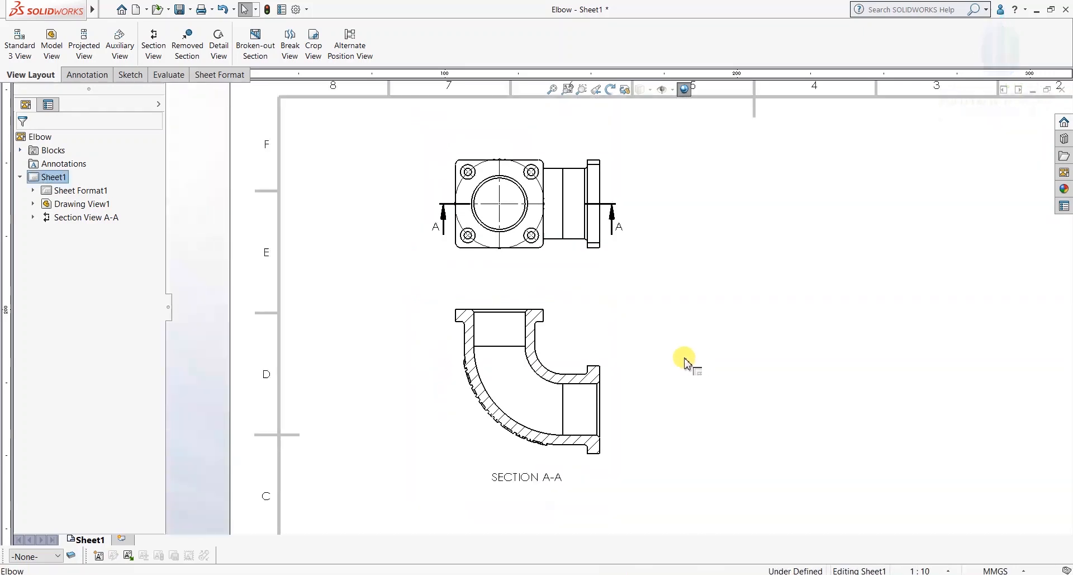
{"action": "scroll", "coordinate": [687, 362], "scroll_direction": "down", "scroll_amount": 2}
{"action": "scroll", "coordinate": [663, 346], "scroll_direction": "up", "scroll_amount": 1}
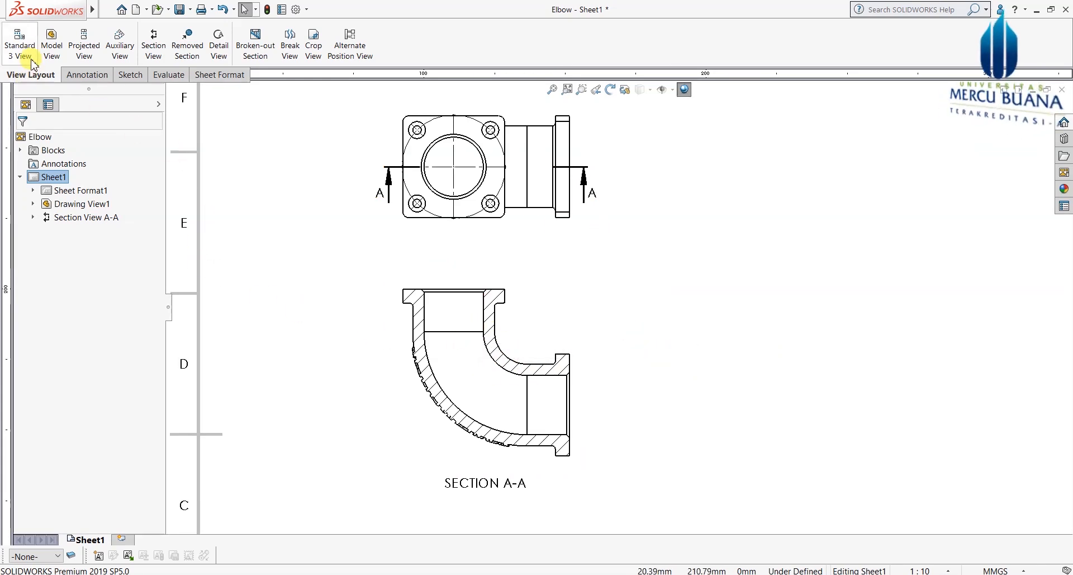
Step: Project a side view of the square flange end from Section A-A and place it to its right
{"action": "left_click", "coordinate": [89, 49]}
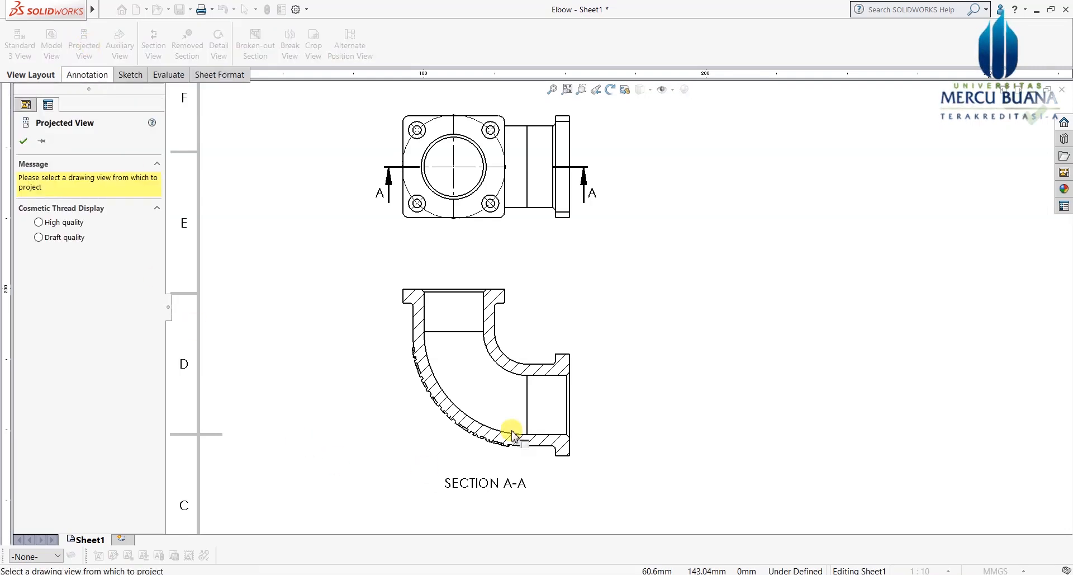
{"action": "scroll", "coordinate": [546, 336], "scroll_direction": "up", "scroll_amount": 2}
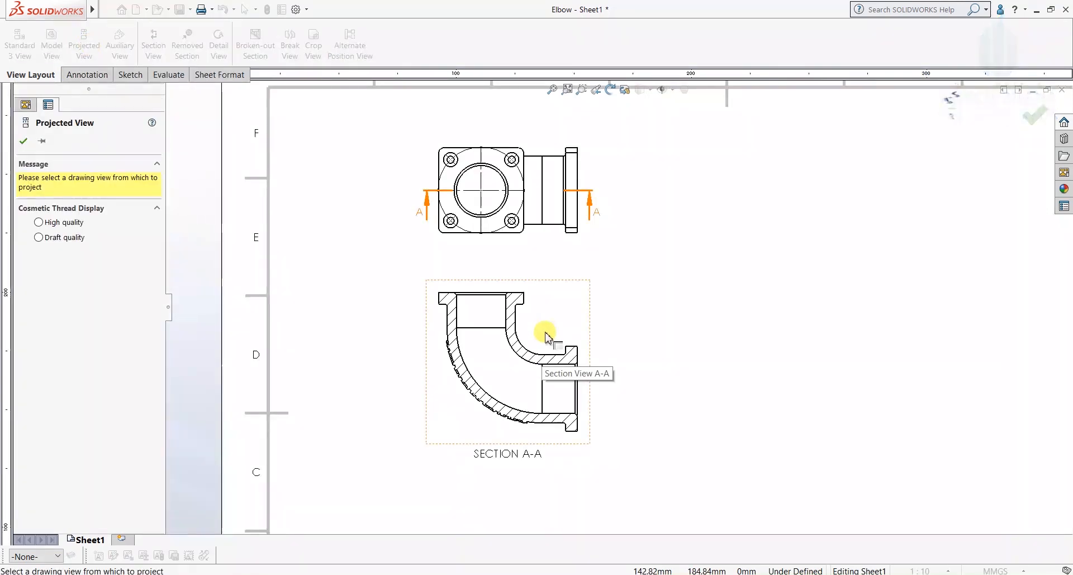
{"action": "left_click", "coordinate": [547, 336]}
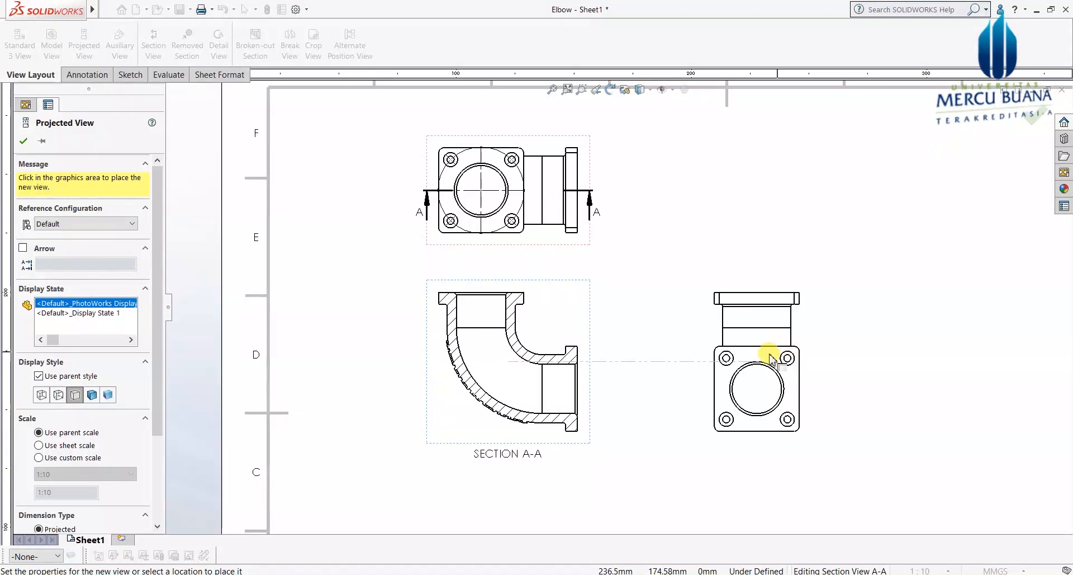
{"action": "left_click", "coordinate": [768, 360]}
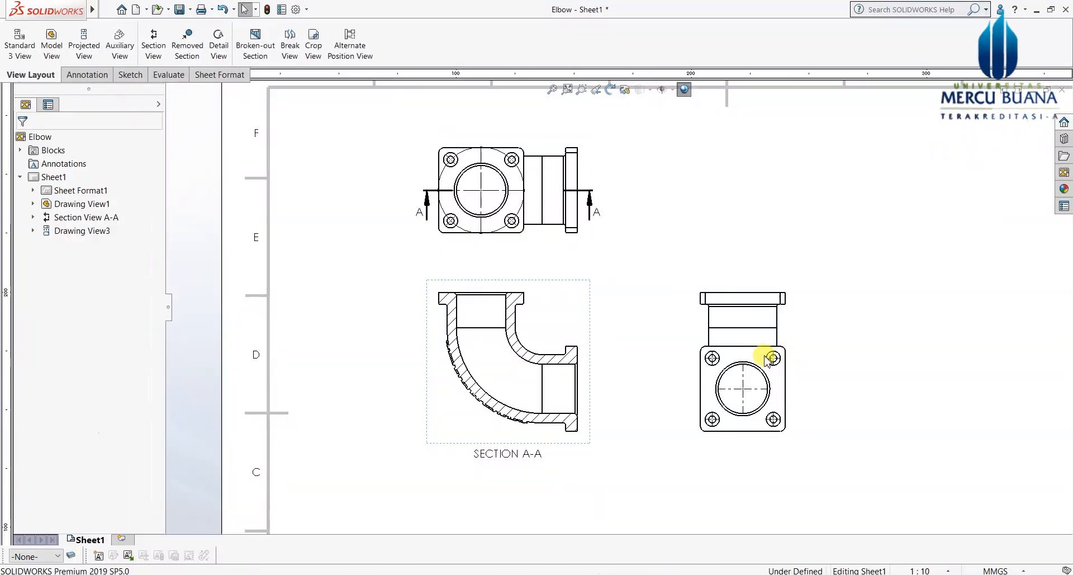
{"action": "scroll", "coordinate": [751, 386], "scroll_direction": "up", "scroll_amount": 1}
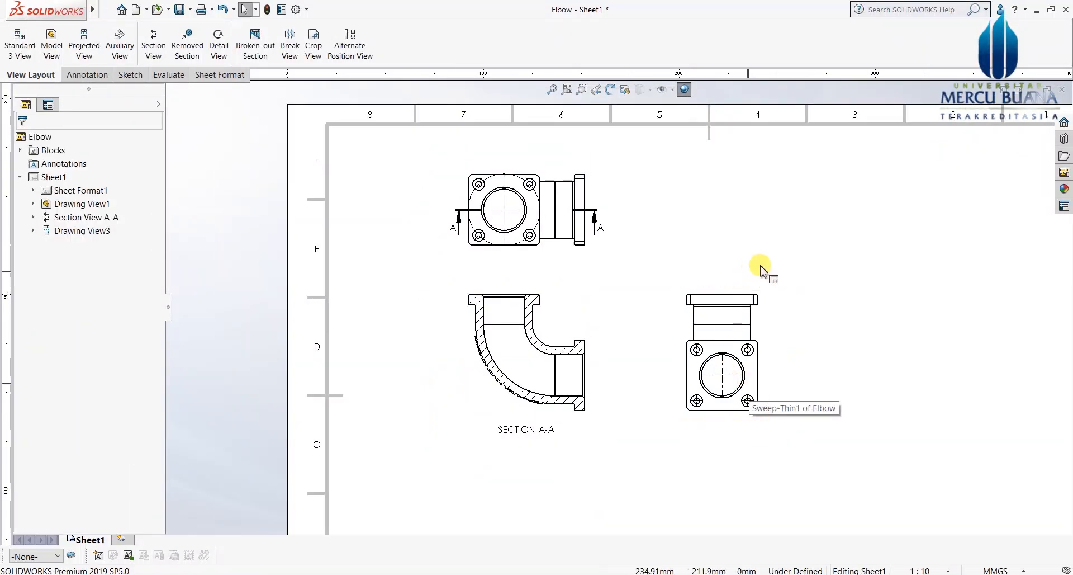
{"action": "scroll", "coordinate": [759, 271], "scroll_direction": "up", "scroll_amount": 1}
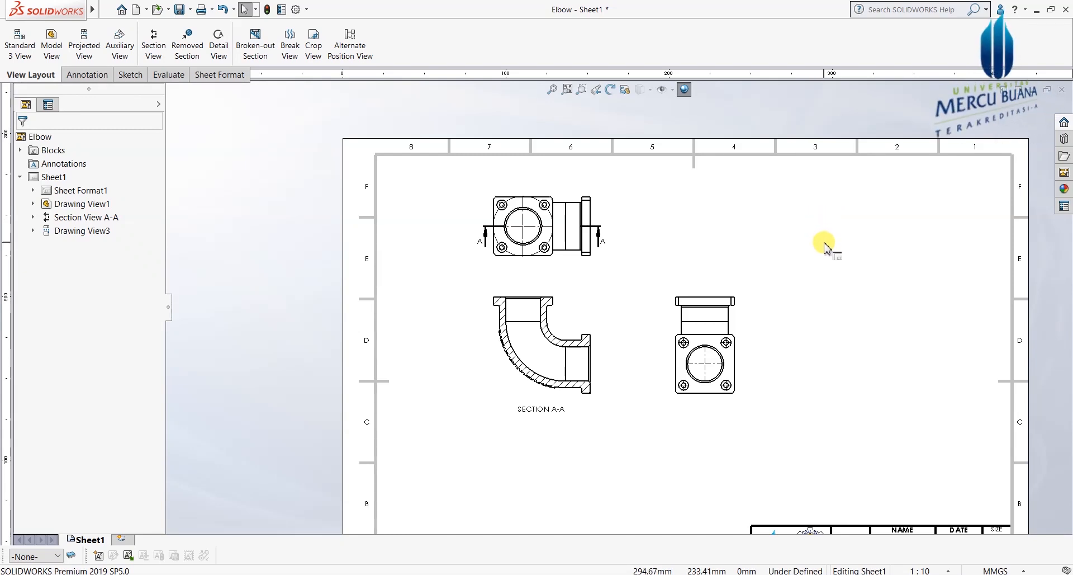
{"action": "scroll", "coordinate": [825, 246], "scroll_direction": "down", "scroll_amount": 1}
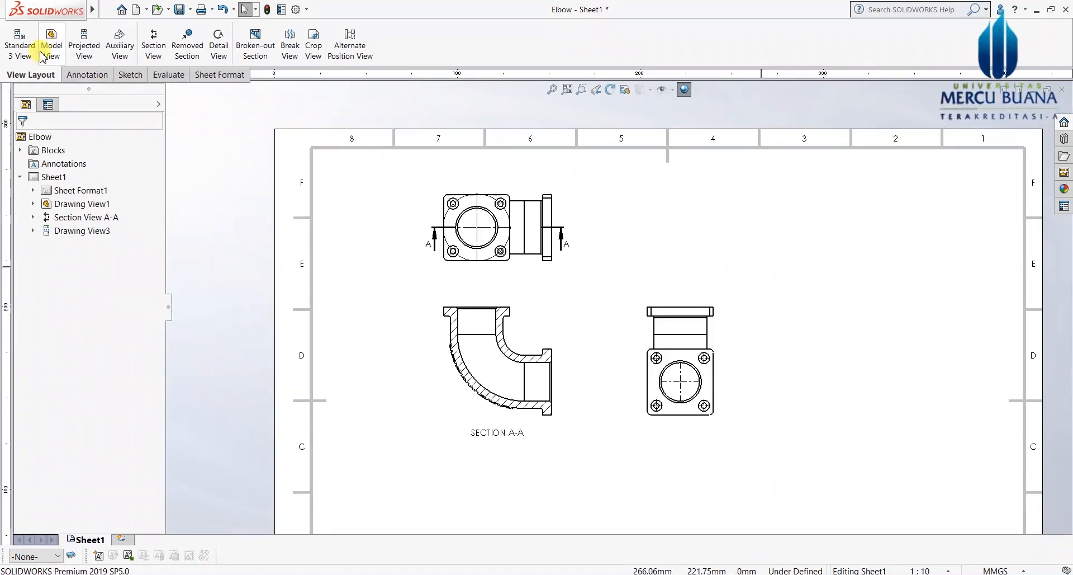
Step: Project an isometric view from Section A-A and place it on the sheet
{"action": "left_click", "coordinate": [84, 52]}
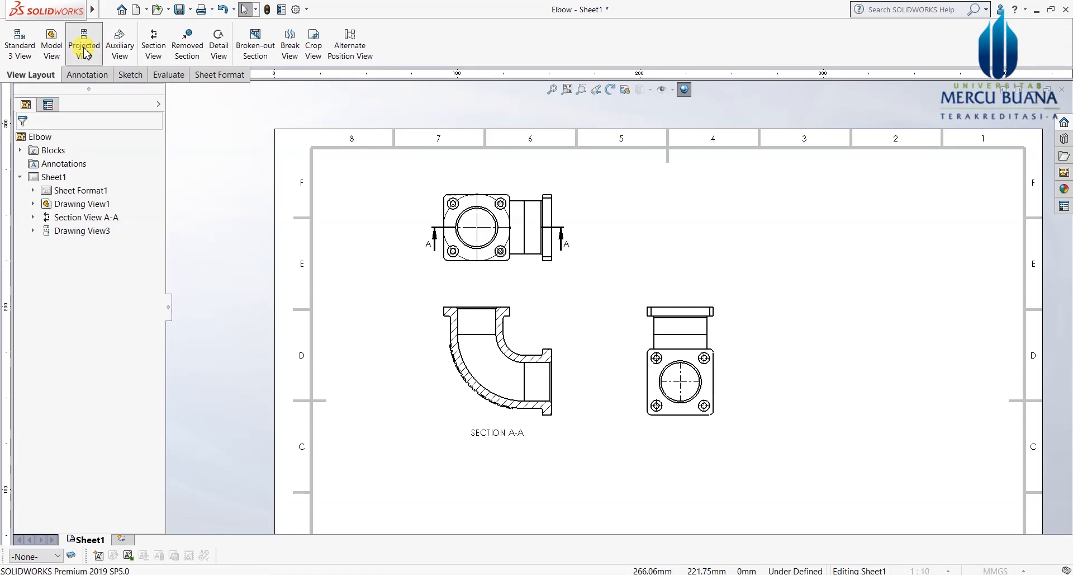
{"action": "left_click", "coordinate": [528, 332]}
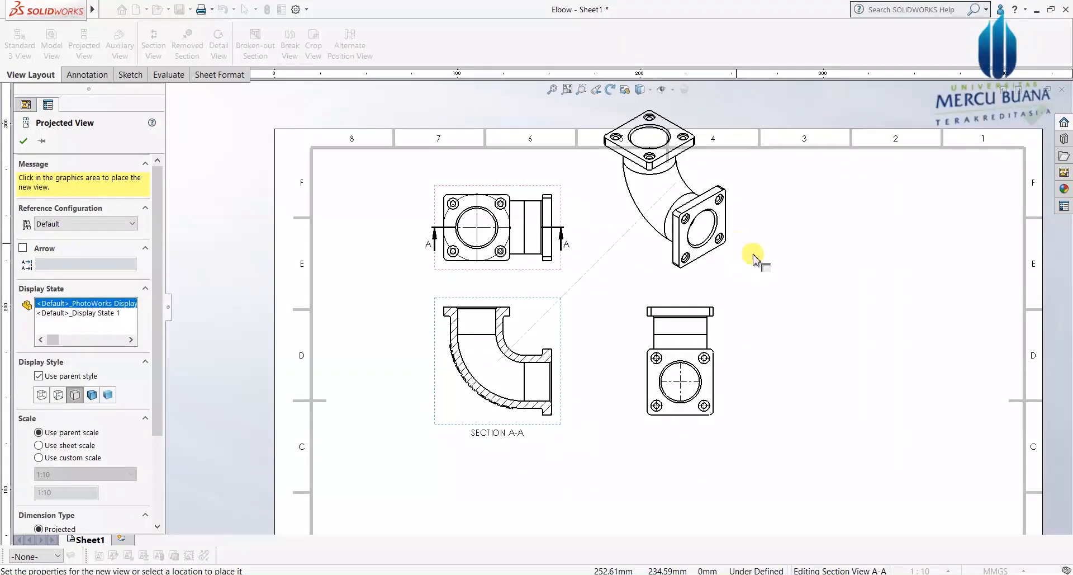
{"action": "left_click", "coordinate": [584, 358]}
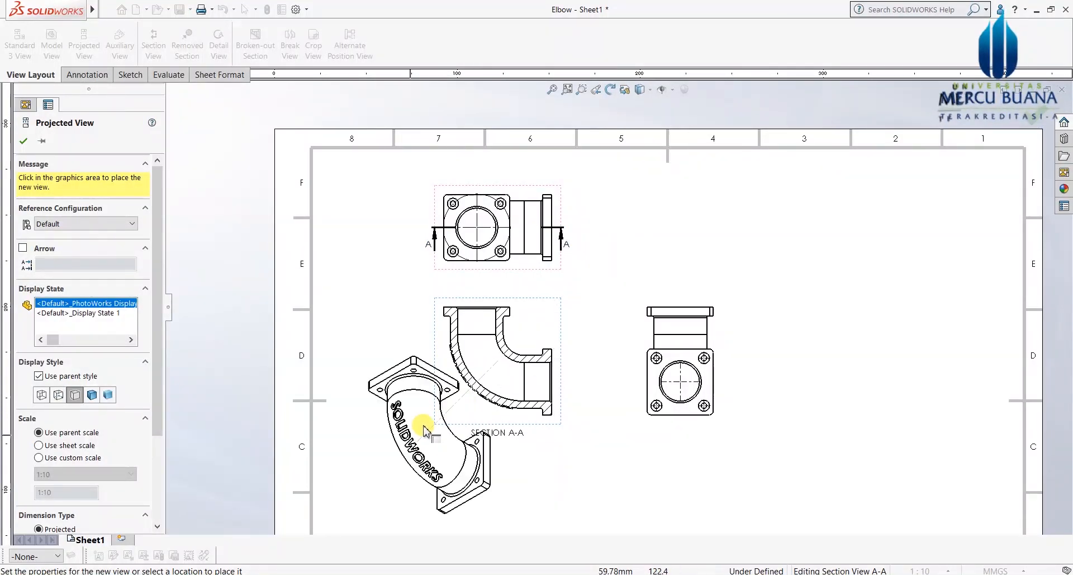
{"action": "key", "text": "z"}
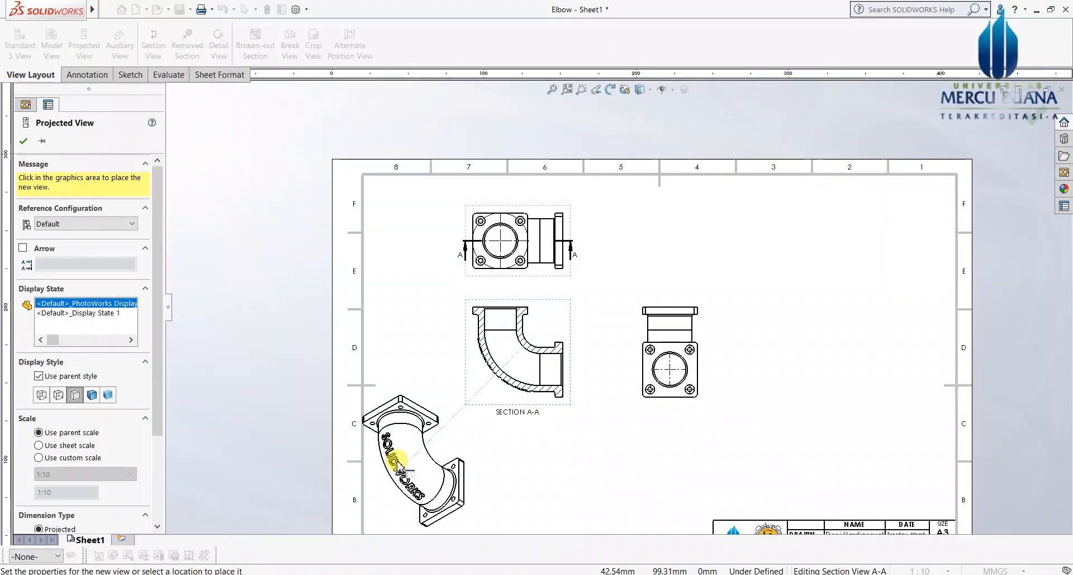
{"action": "left_click", "coordinate": [401, 465]}
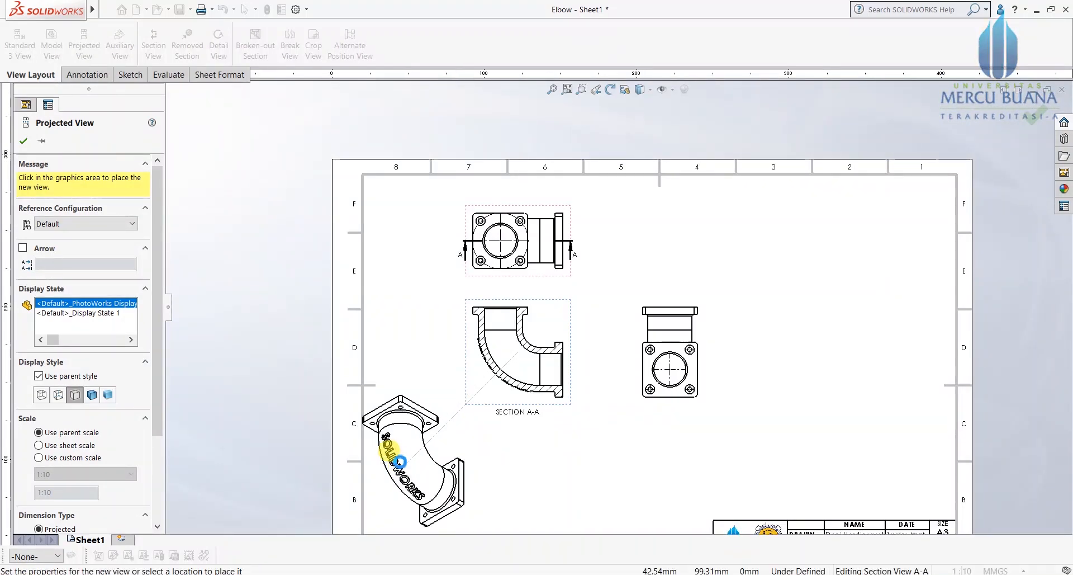
{"action": "key", "text": "Escape"}
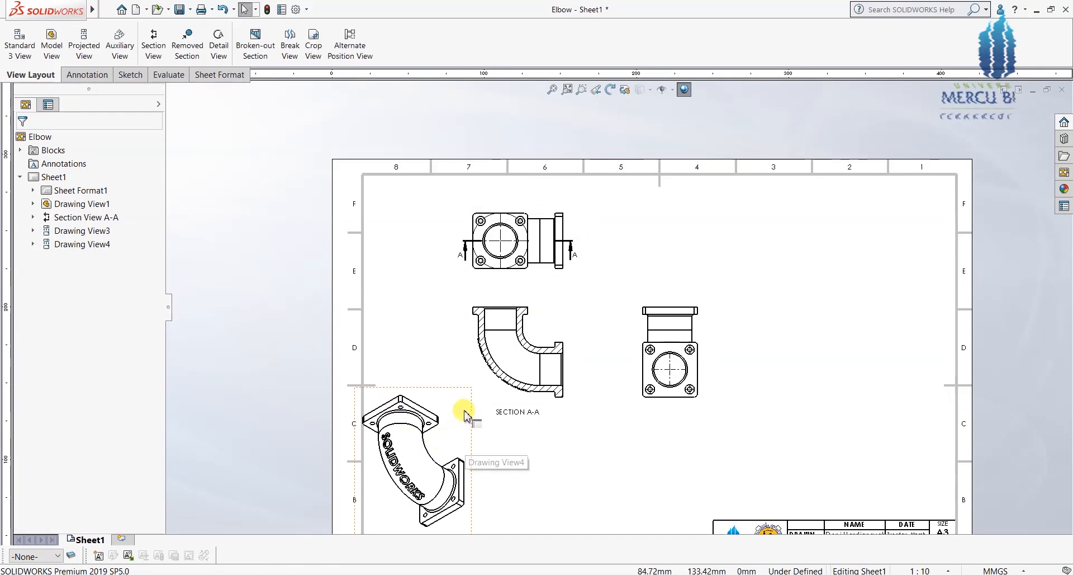
Step: Move the isometric view (Drawing View4) to the sheet's upper right
{"action": "mouse_move", "coordinate": [470, 416]}
{"action": "left_mouse_down"}
{"action": "mouse_move", "coordinate": [719, 316]}
{"action": "mouse_move", "coordinate": [839, 242]}
{"action": "mouse_move", "coordinate": [880, 239]}
{"action": "left_mouse_up"}
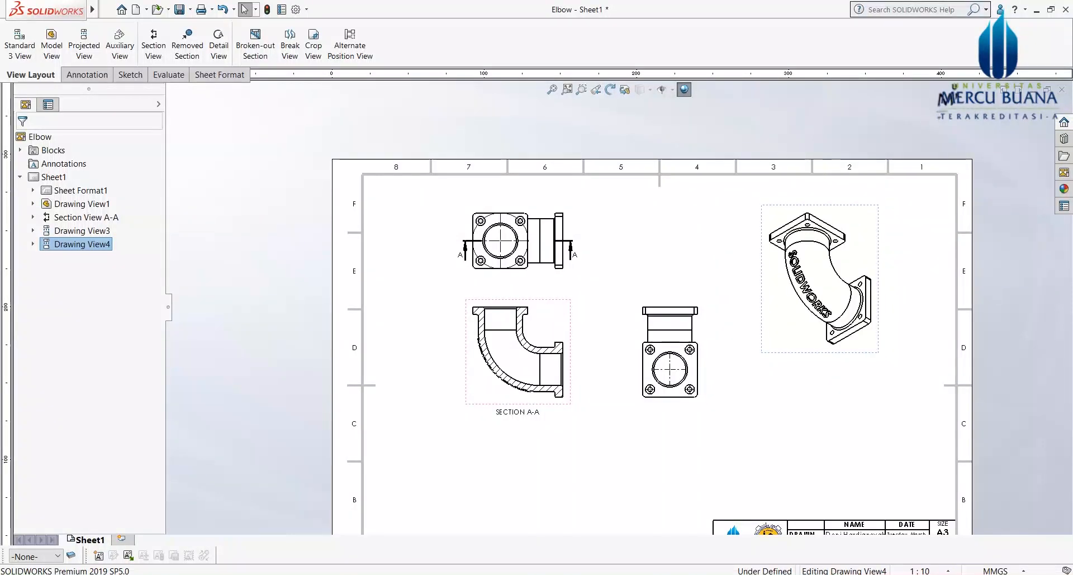
{"action": "left_click", "coordinate": [570, 454]}
{"action": "scroll", "coordinate": [567, 447], "scroll_direction": "down", "scroll_amount": 1}
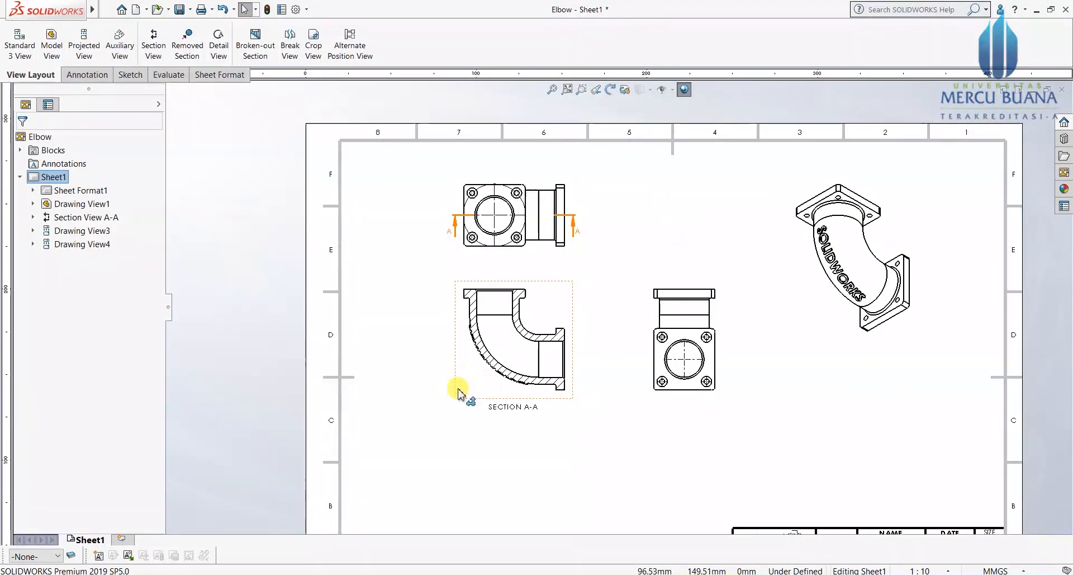
Step: Move Section A-A lower, the top view down-left, and the side view left beside Section A-A
{"action": "left_click_drag", "start_coordinate": [458, 398], "coordinate": [446, 495]}
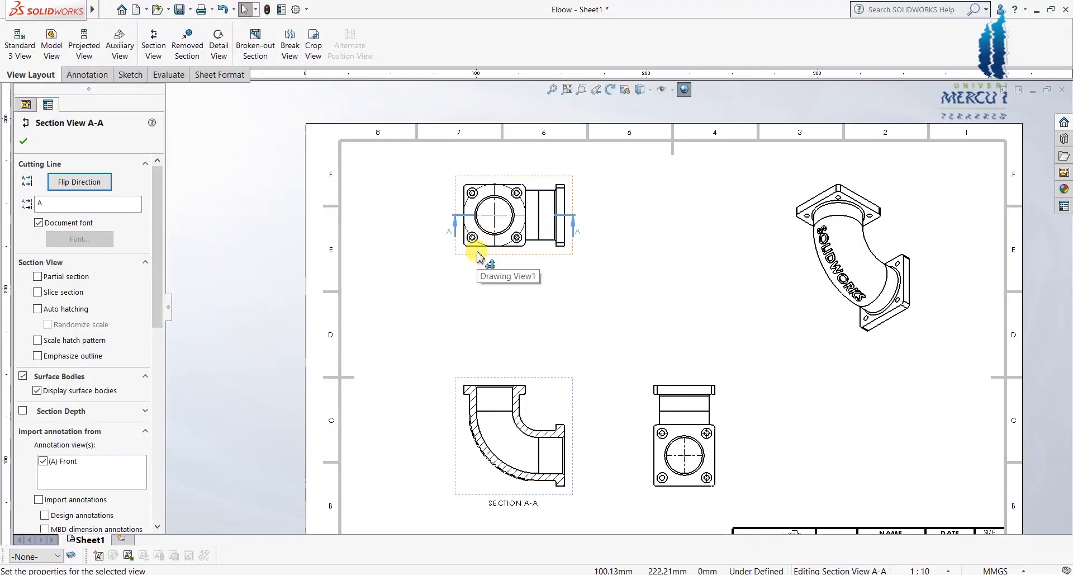
{"action": "mouse_move", "coordinate": [477, 313]}
{"action": "left_mouse_down"}
{"action": "mouse_move", "coordinate": [472, 343]}
{"action": "mouse_move", "coordinate": [439, 355]}
{"action": "left_mouse_up"}
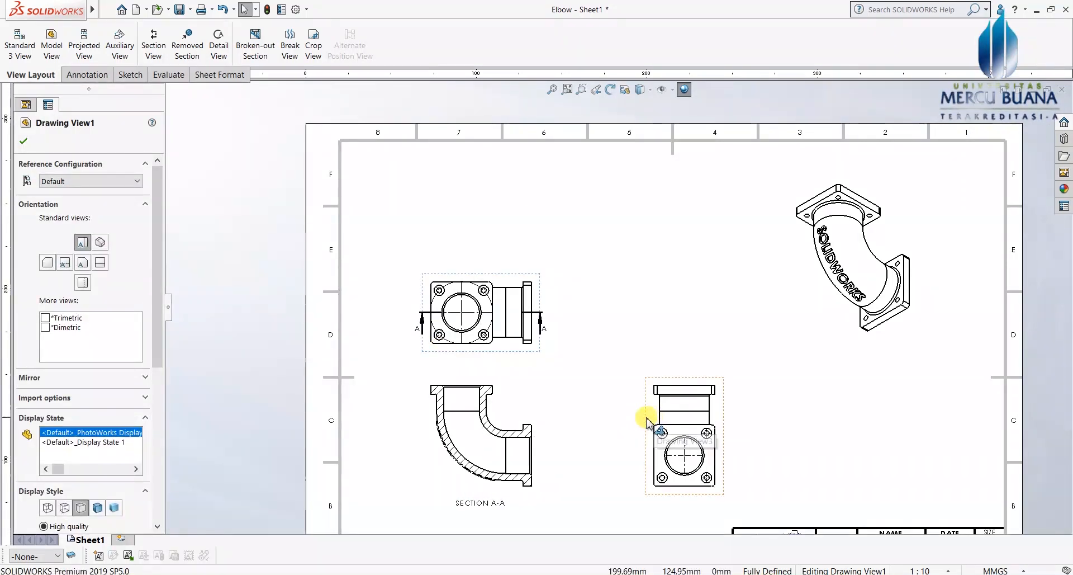
{"action": "left_click_drag", "start_coordinate": [640, 420], "coordinate": [588, 416]}
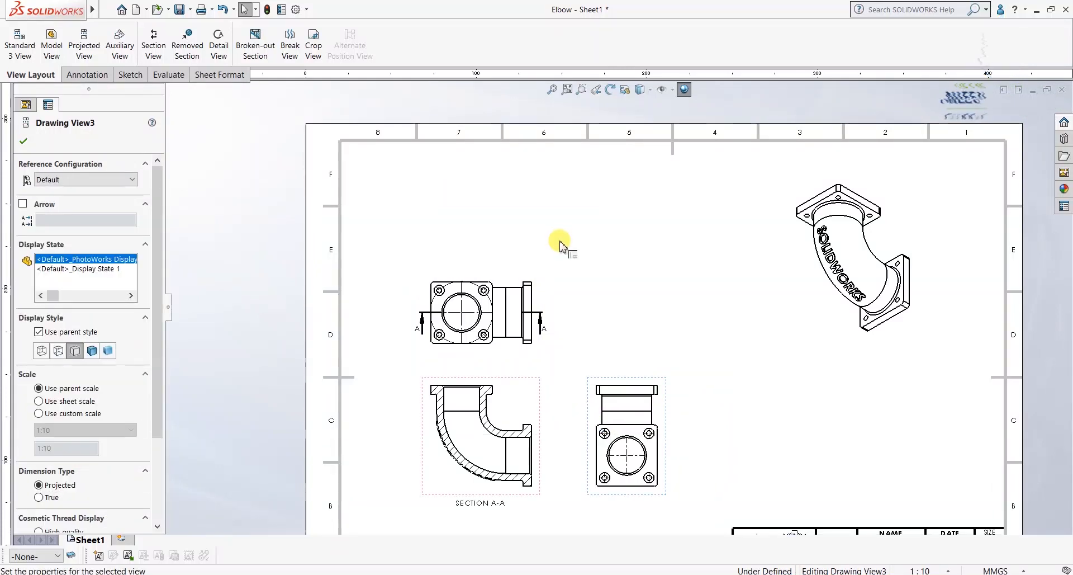
{"action": "left_click", "coordinate": [570, 357]}
{"action": "scroll", "coordinate": [545, 399], "scroll_direction": "down", "scroll_amount": 4}
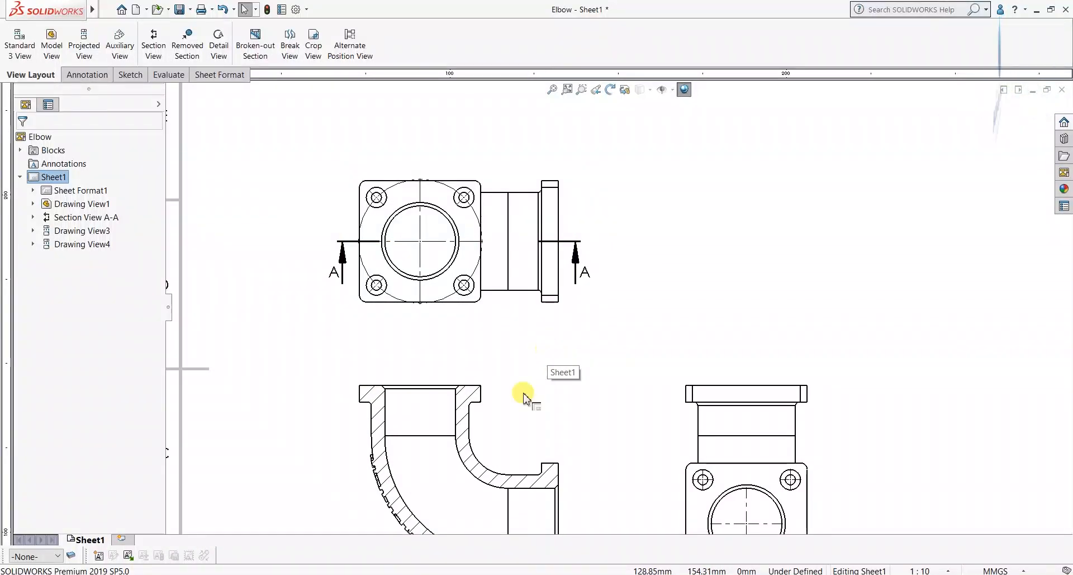
{"action": "scroll", "coordinate": [501, 313], "scroll_direction": "up", "scroll_amount": 1}
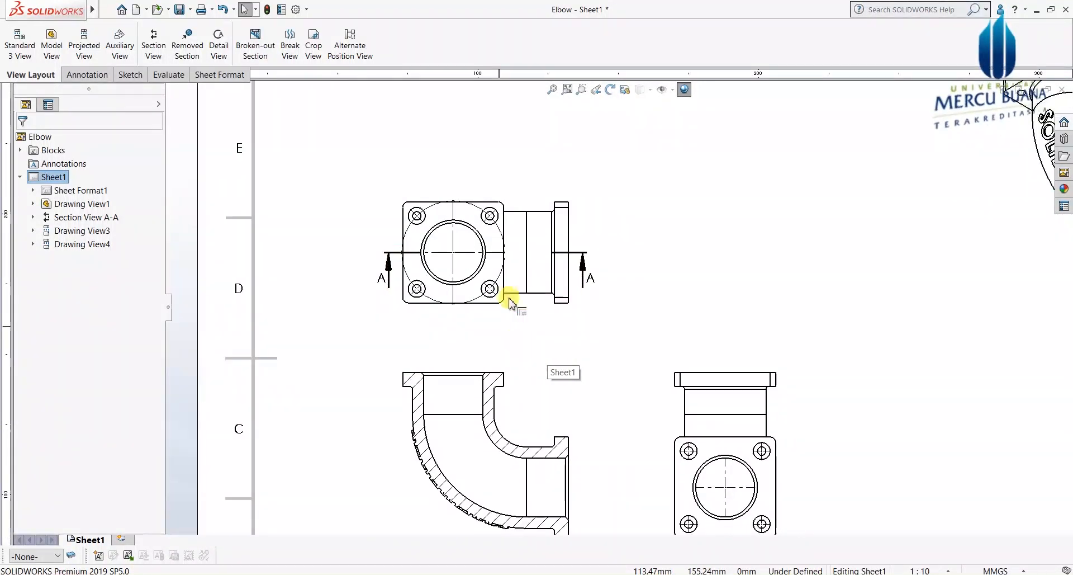
{"action": "left_click", "coordinate": [587, 230]}
{"action": "left_click_drag", "start_coordinate": [593, 177], "coordinate": [599, 115]}
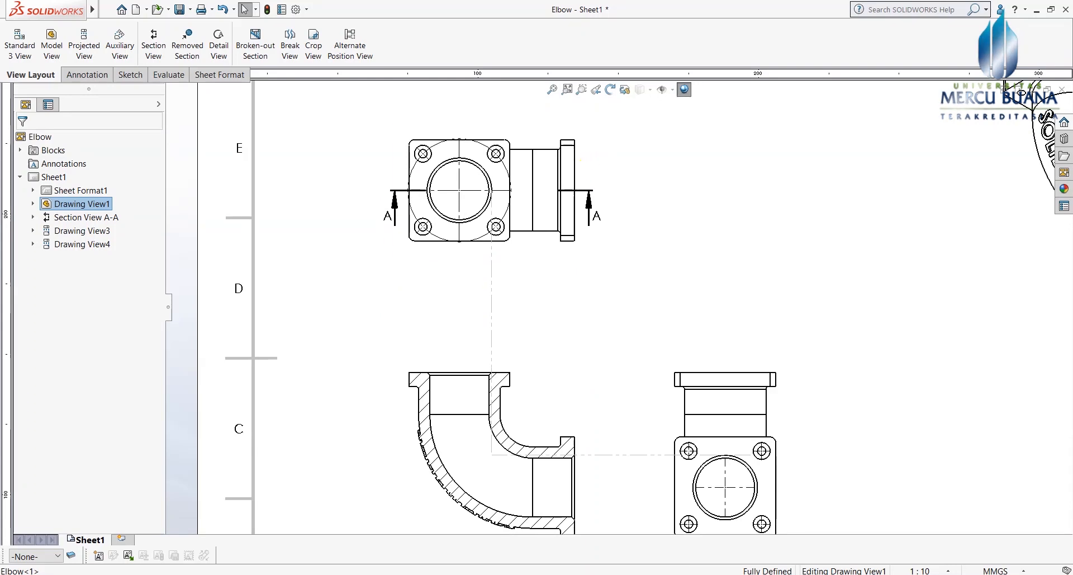
{"action": "left_click", "coordinate": [643, 245]}
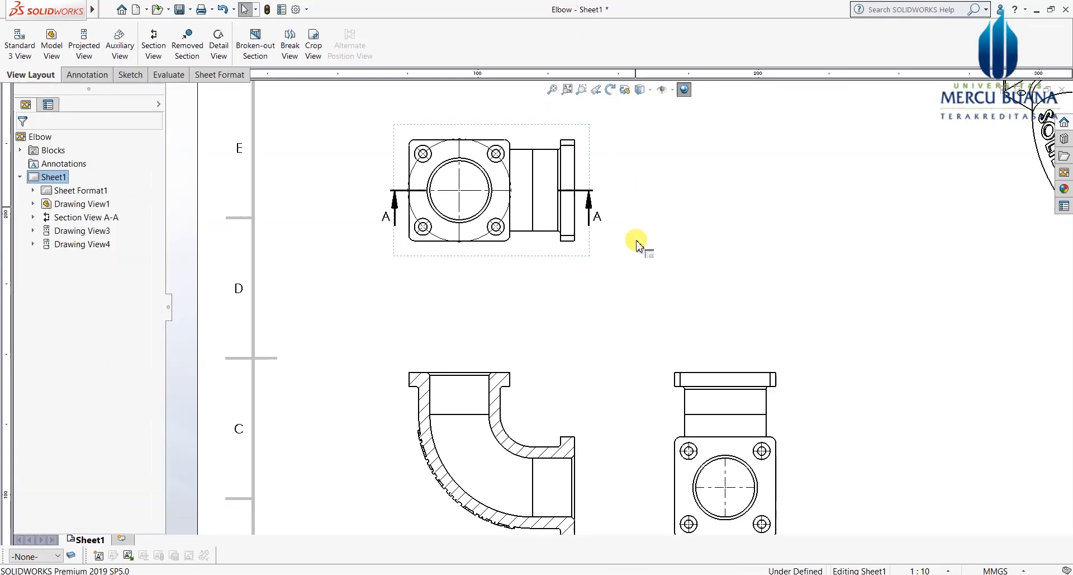
{"action": "scroll", "coordinate": [491, 249], "scroll_direction": "down", "scroll_amount": 1}
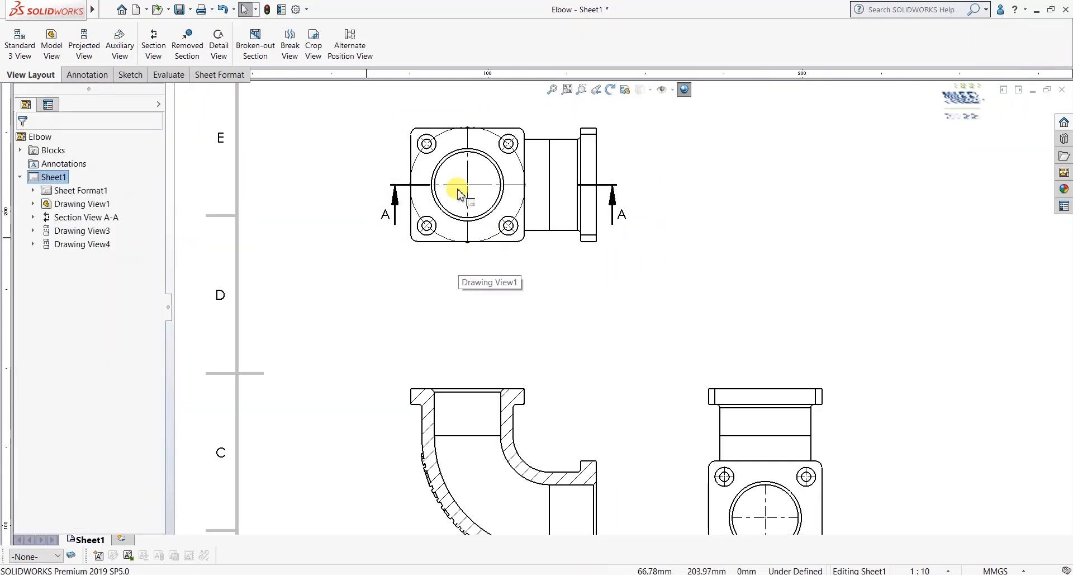
{"action": "scroll", "coordinate": [523, 302], "scroll_direction": "up", "scroll_amount": 1}
{"action": "scroll", "coordinate": [545, 403], "scroll_direction": "up", "scroll_amount": 1}
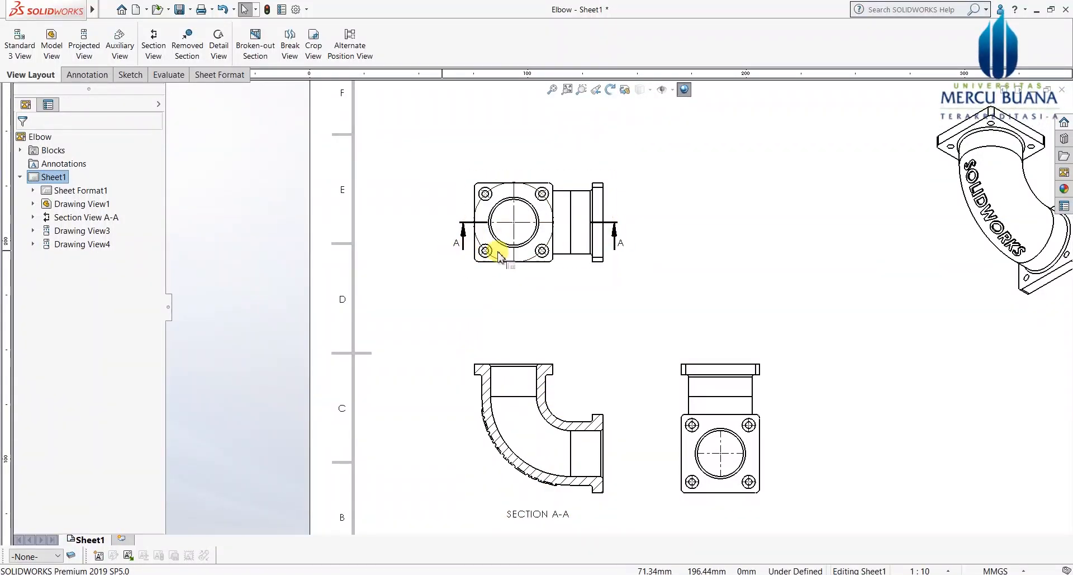
{"action": "scroll", "coordinate": [568, 408], "scroll_direction": "down", "scroll_amount": 1}
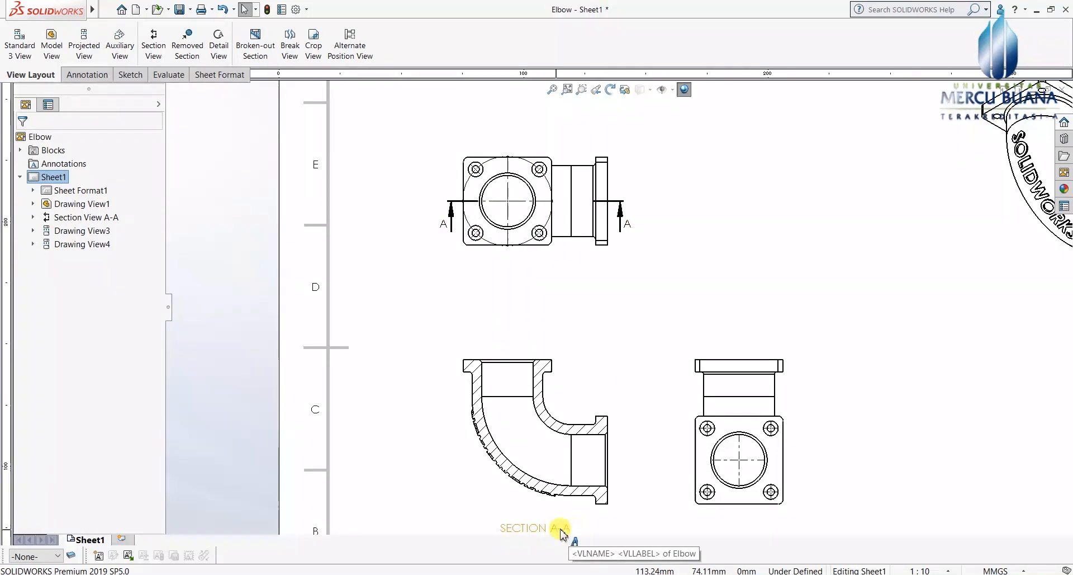
{"action": "scroll", "coordinate": [555, 246], "scroll_direction": "down", "scroll_amount": 1}
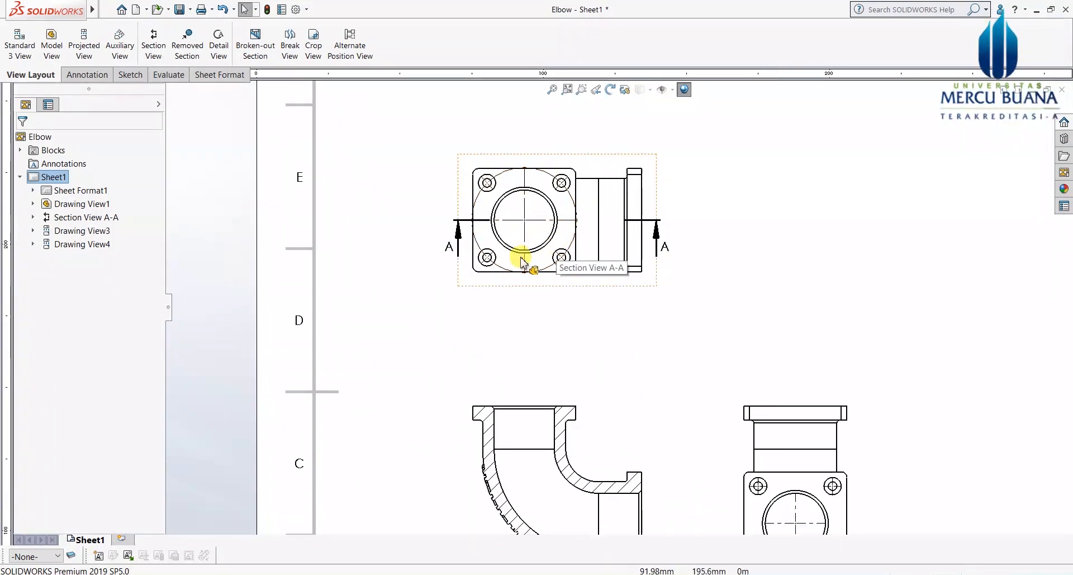
{"action": "scroll", "coordinate": [450, 243], "scroll_direction": "down", "scroll_amount": 1}
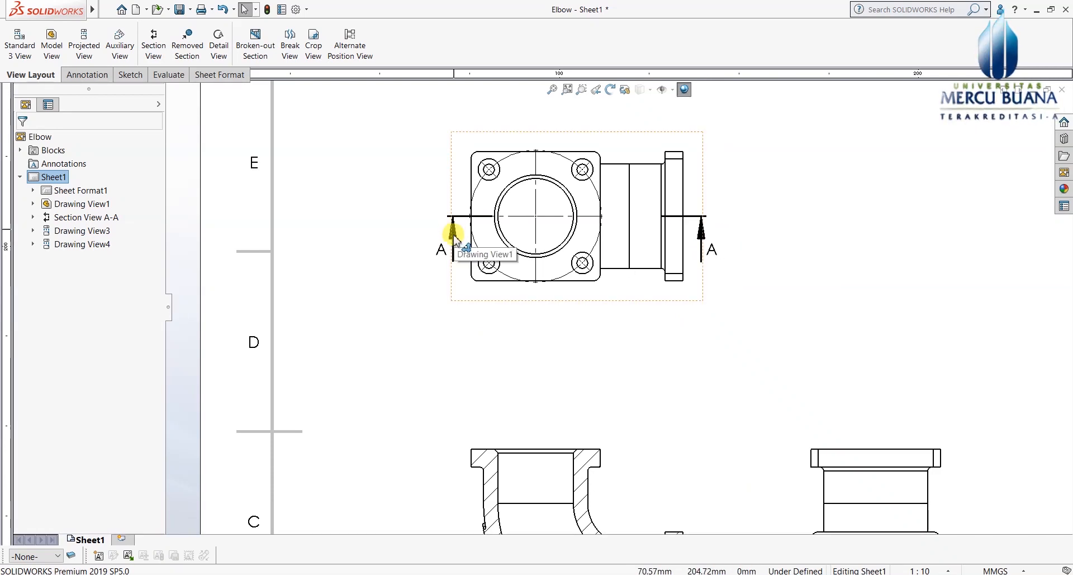
{"action": "scroll", "coordinate": [454, 232], "scroll_direction": "down", "scroll_amount": 3}
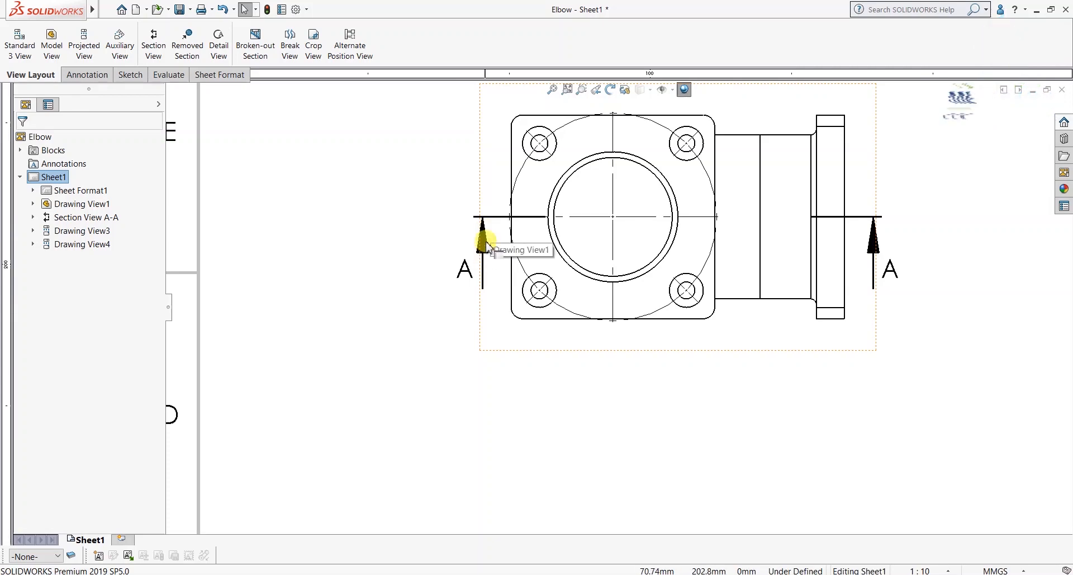
{"action": "scroll", "coordinate": [484, 236], "scroll_direction": "up", "scroll_amount": 2}
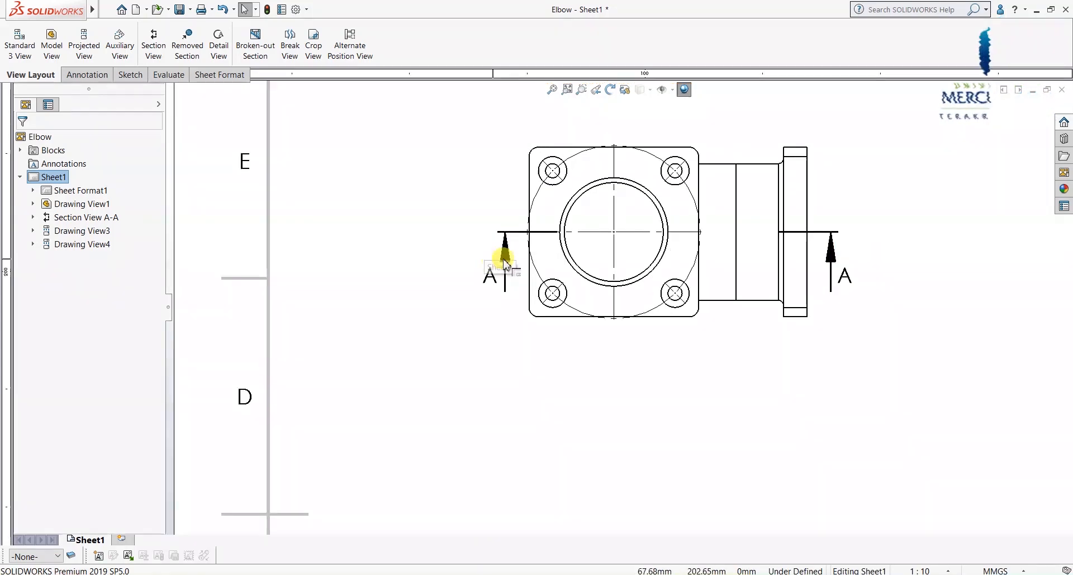
{"action": "scroll", "coordinate": [509, 244], "scroll_direction": "down", "scroll_amount": 2}
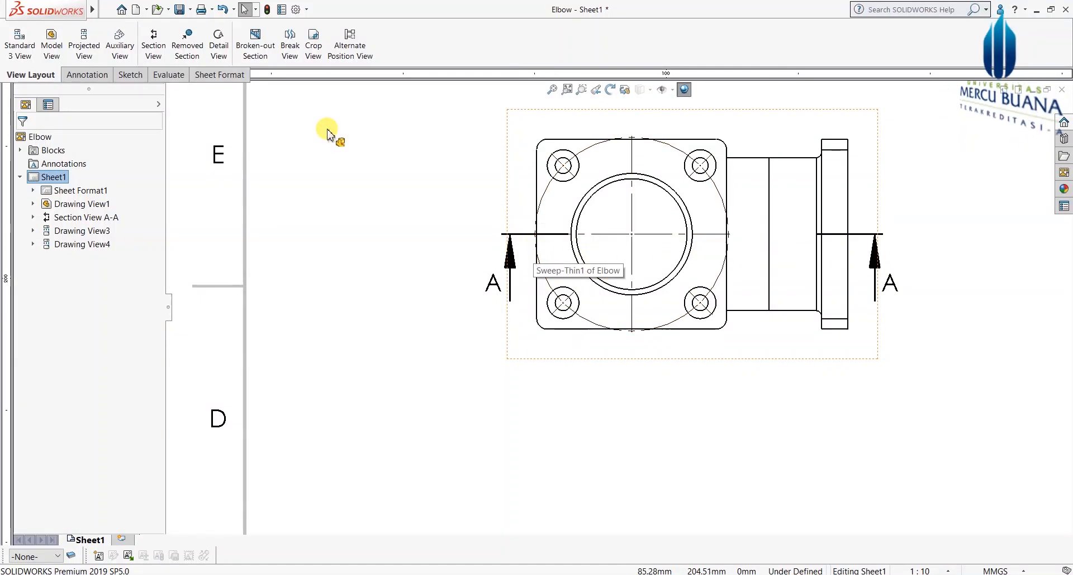
Step: In Document Properties, set section arrow sizes to 1.8, 4 and 10 mm with a connected cutting line
{"action": "left_click", "coordinate": [297, 10]}
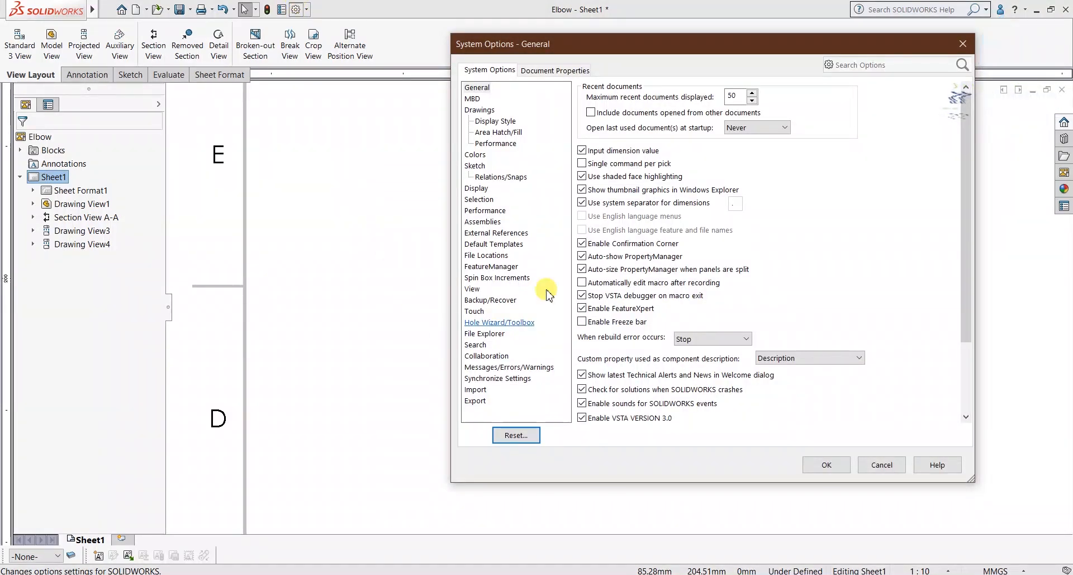
{"action": "left_click", "coordinate": [563, 71]}
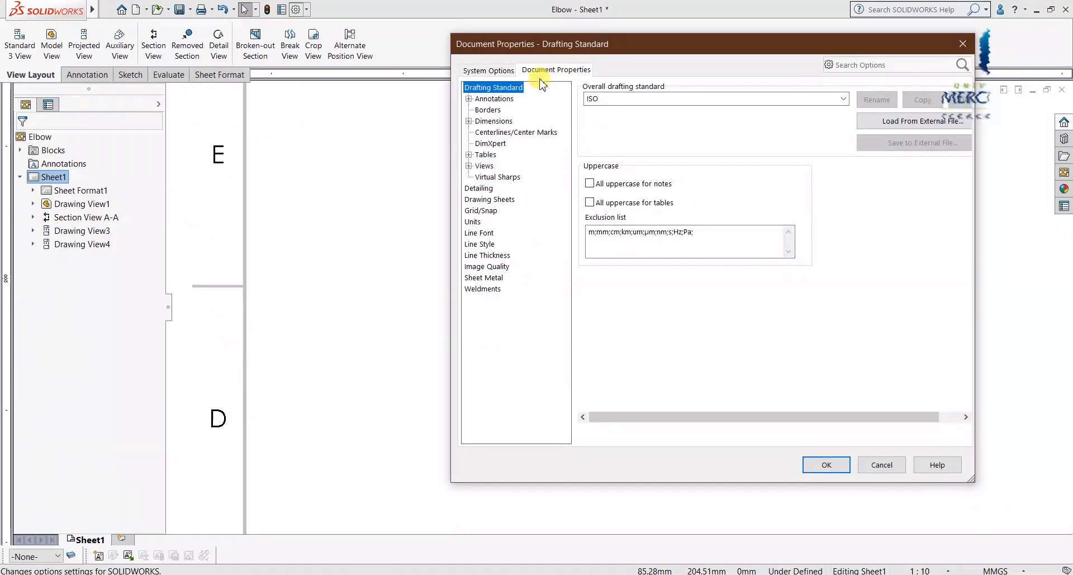
{"action": "left_click", "coordinate": [469, 166]}
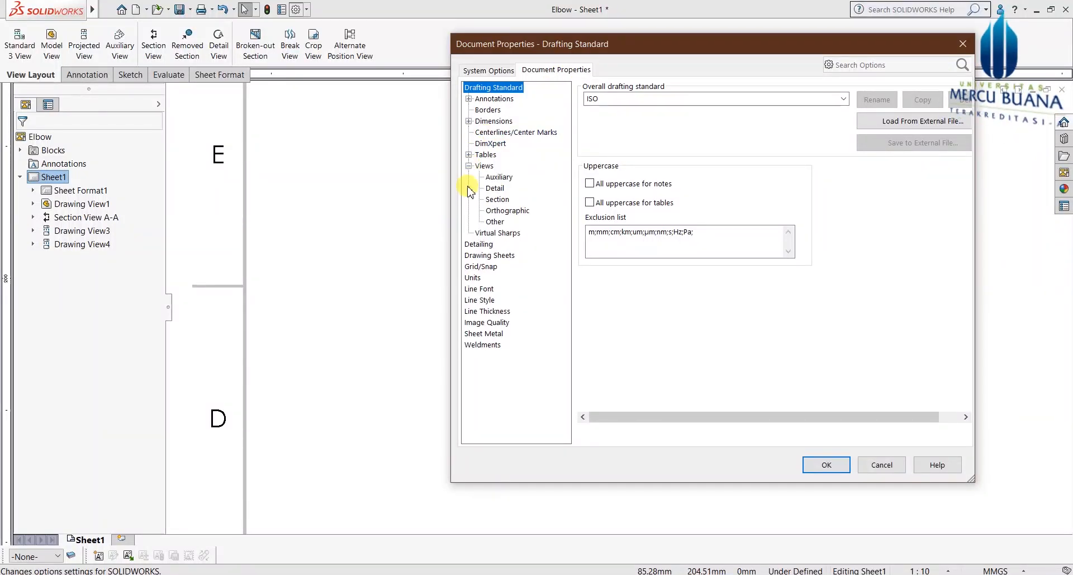
{"action": "left_click", "coordinate": [498, 200]}
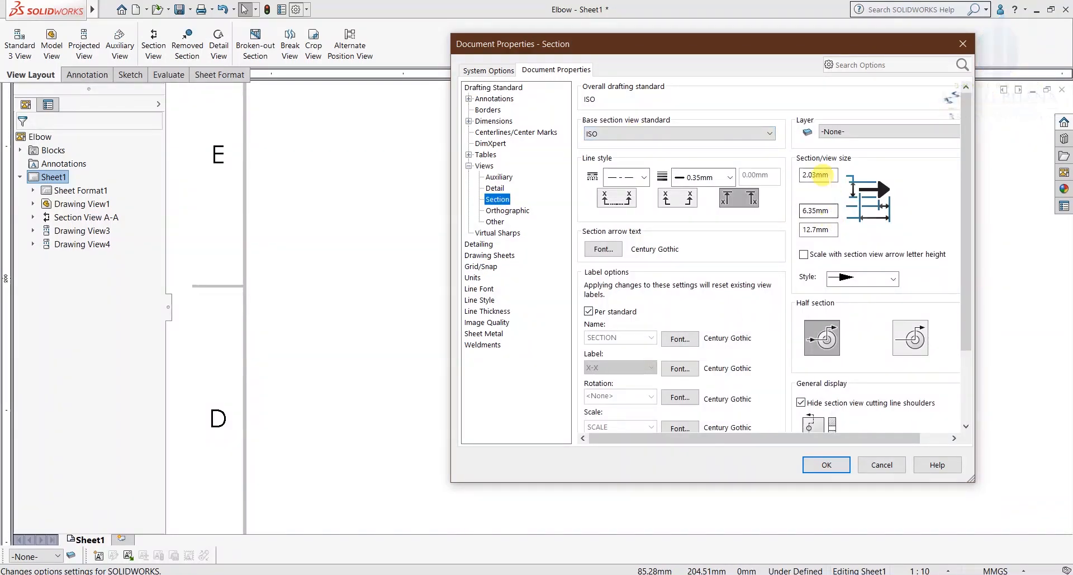
{"action": "left_click", "coordinate": [824, 174]}
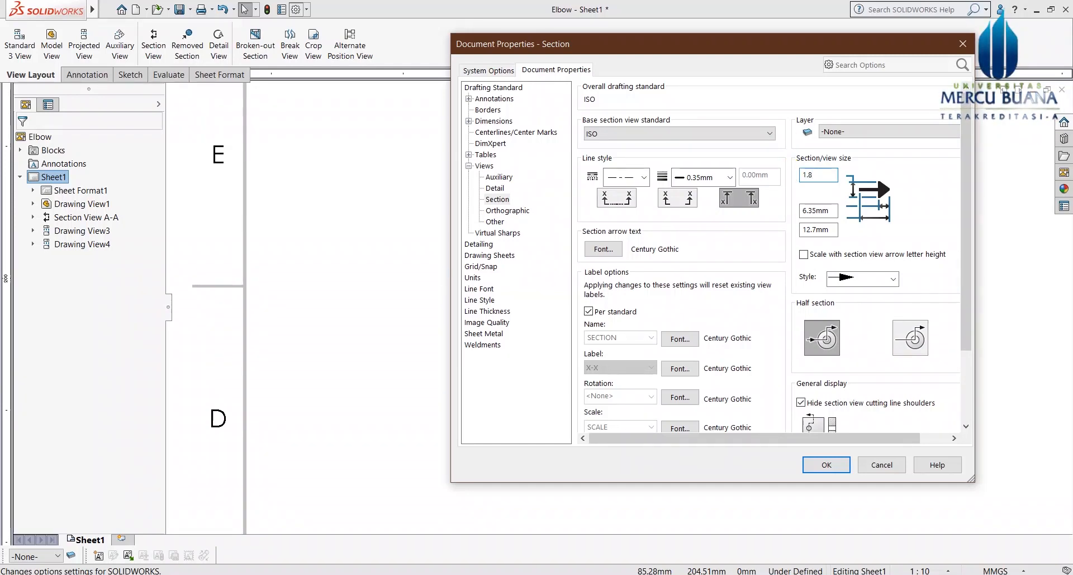
{"action": "key", "text": "Tab"}
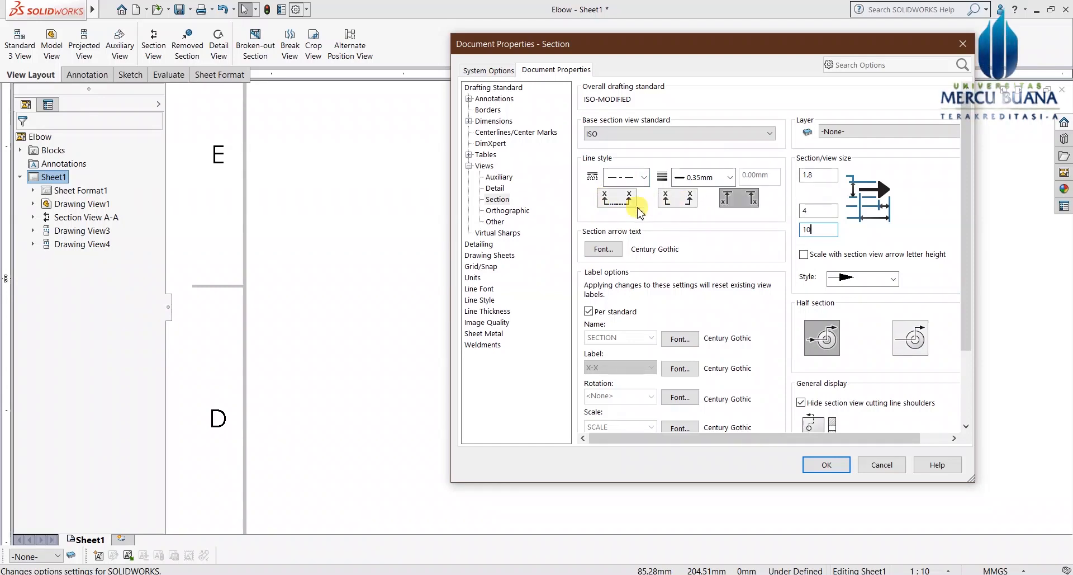
{"action": "left_click", "coordinate": [616, 197]}
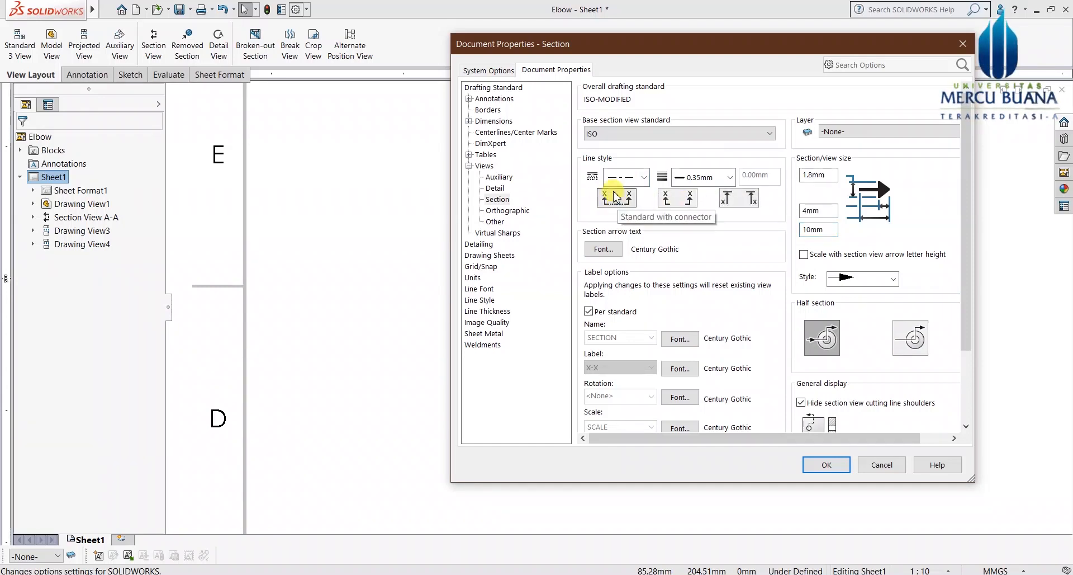
Step: Apply the section settings and zoom around the top view to check the continuous A-A line
{"action": "left_click", "coordinate": [827, 464]}
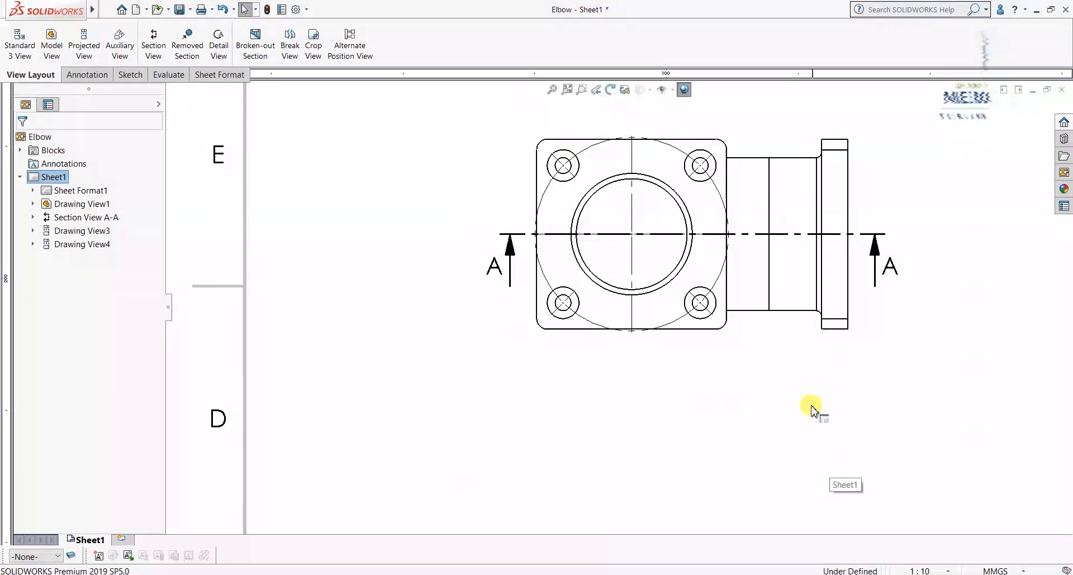
{"action": "scroll", "coordinate": [594, 291], "scroll_direction": "up", "scroll_amount": 3}
{"action": "scroll", "coordinate": [550, 285], "scroll_direction": "down", "scroll_amount": 2}
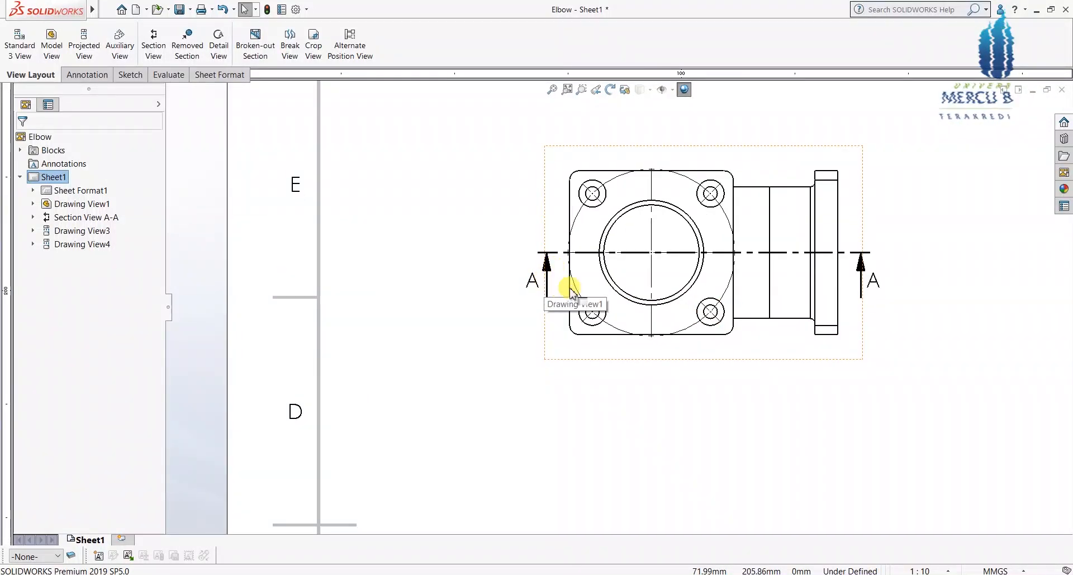
{"action": "scroll", "coordinate": [625, 351], "scroll_direction": "up", "scroll_amount": 3}
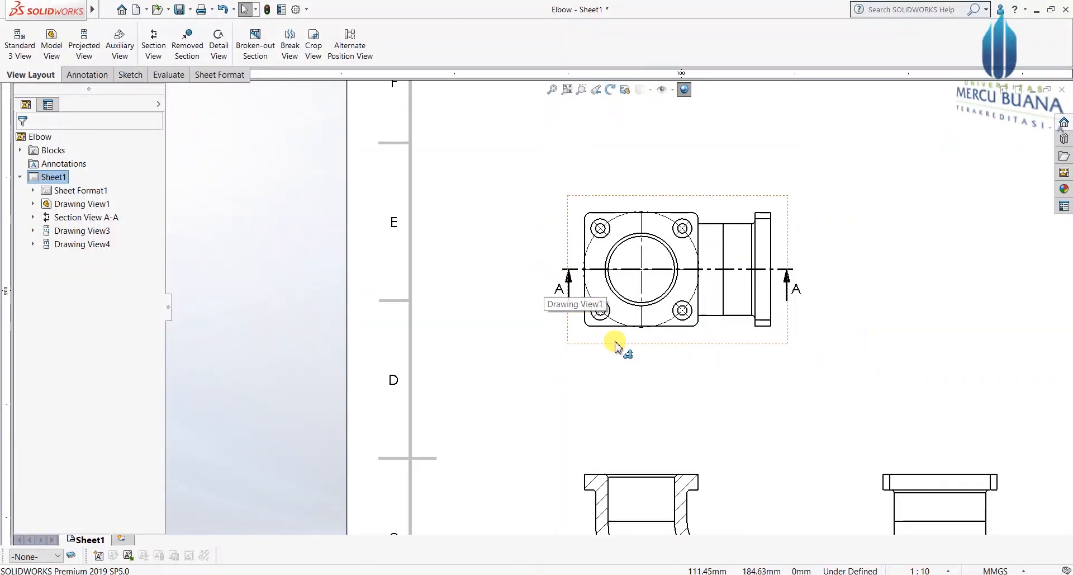
{"action": "scroll", "coordinate": [643, 353], "scroll_direction": "up", "scroll_amount": 2}
{"action": "scroll", "coordinate": [646, 358], "scroll_direction": "up", "scroll_amount": 2}
{"action": "scroll", "coordinate": [738, 300], "scroll_direction": "down", "scroll_amount": 3}
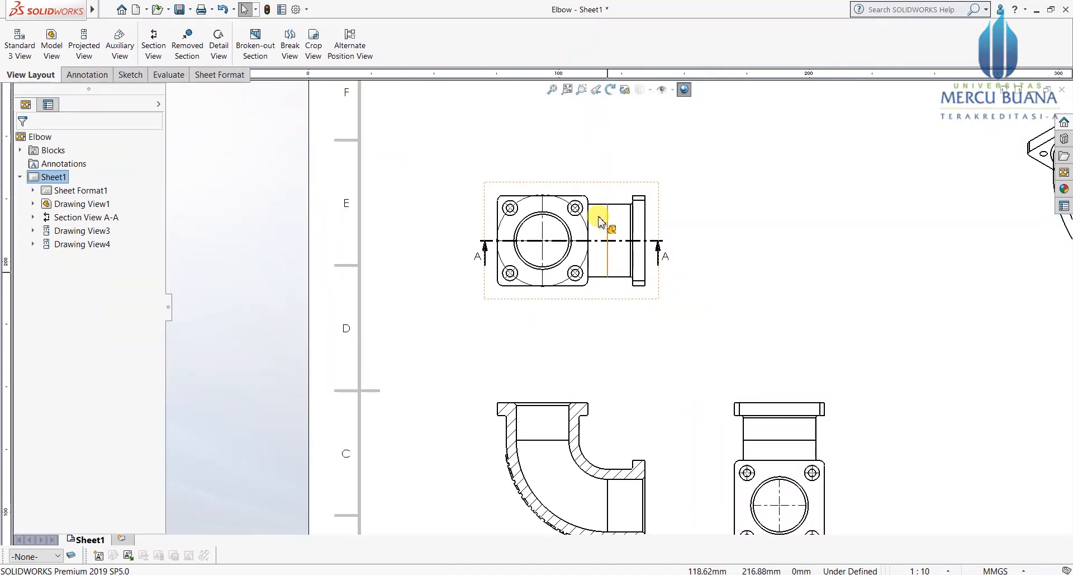
{"action": "scroll", "coordinate": [558, 256], "scroll_direction": "down", "scroll_amount": 1}
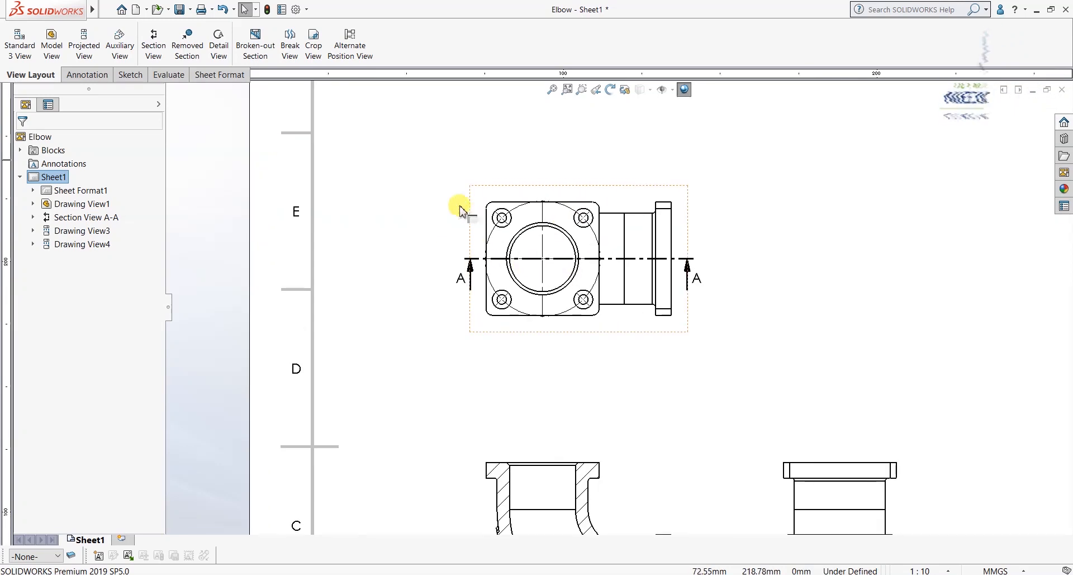
{"action": "scroll", "coordinate": [581, 296], "scroll_direction": "down", "scroll_amount": 1}
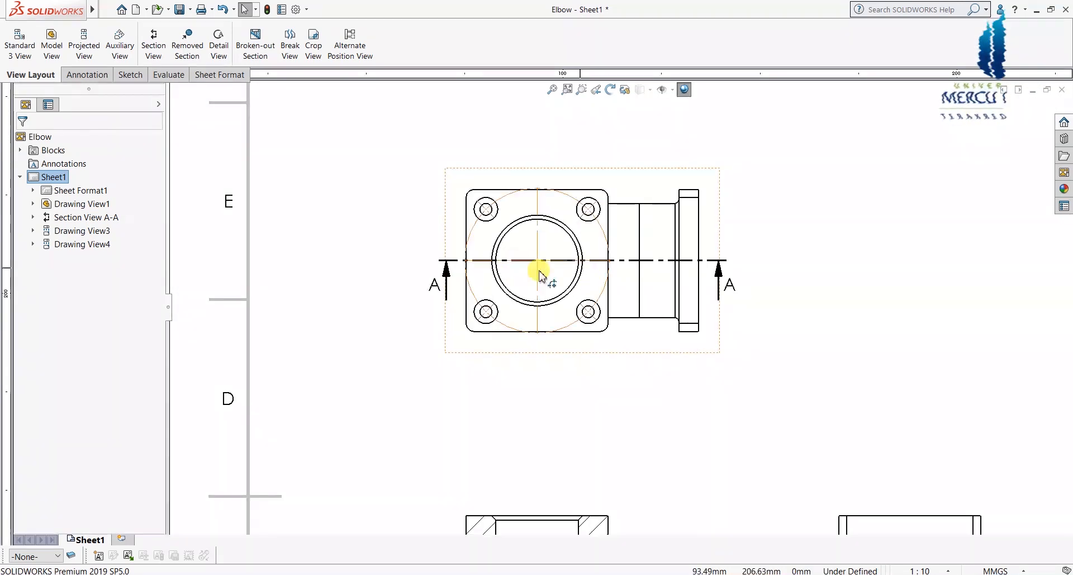
{"action": "left_click", "coordinate": [84, 76]}
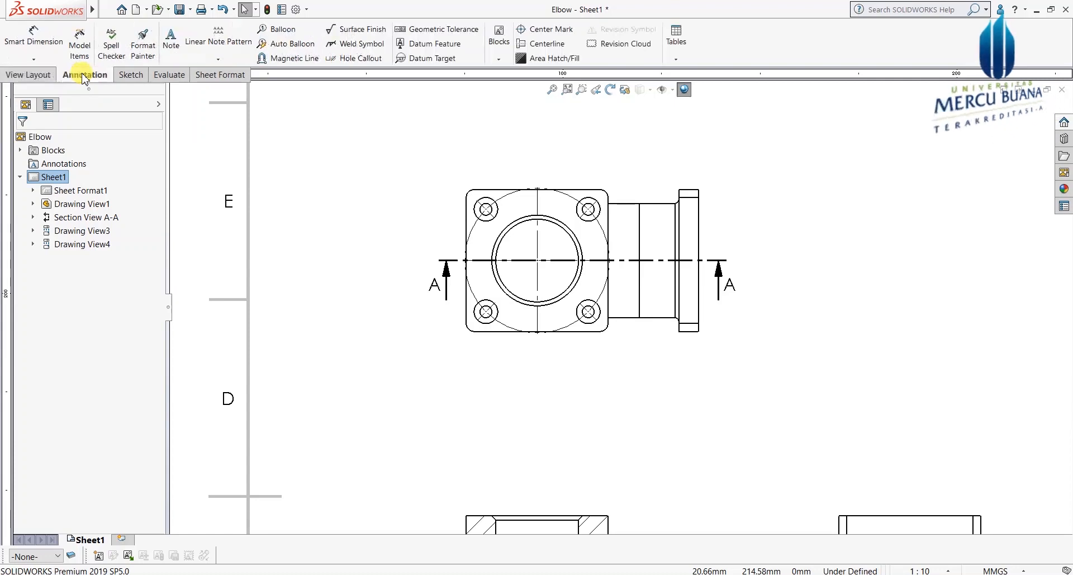
Step: Dimension the 260 distance between the left bolt-hole centres, placed left of the top view
{"action": "left_click", "coordinate": [34, 52]}
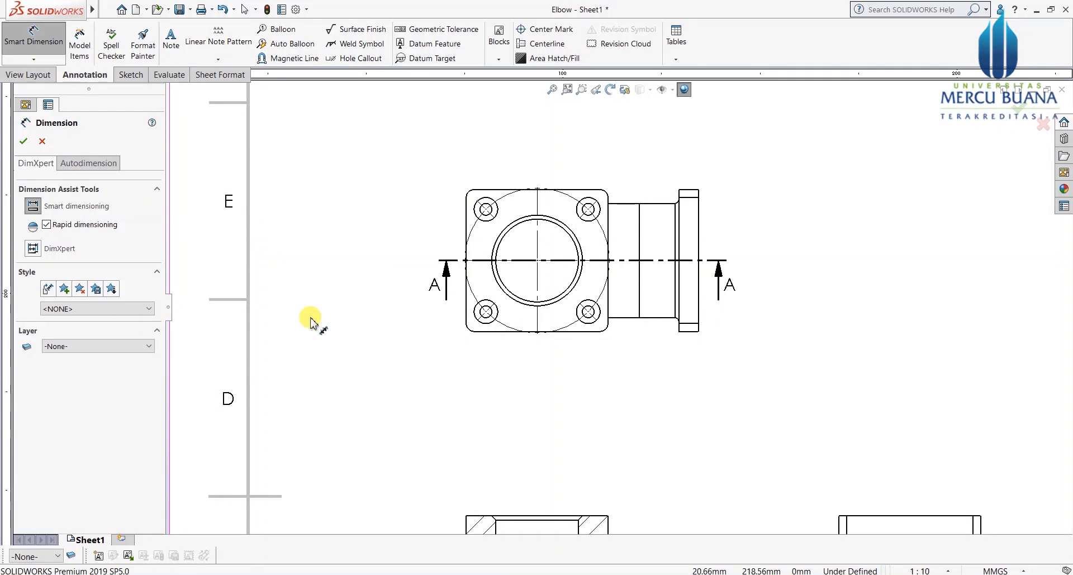
{"action": "scroll", "coordinate": [439, 312], "scroll_direction": "down", "scroll_amount": 1}
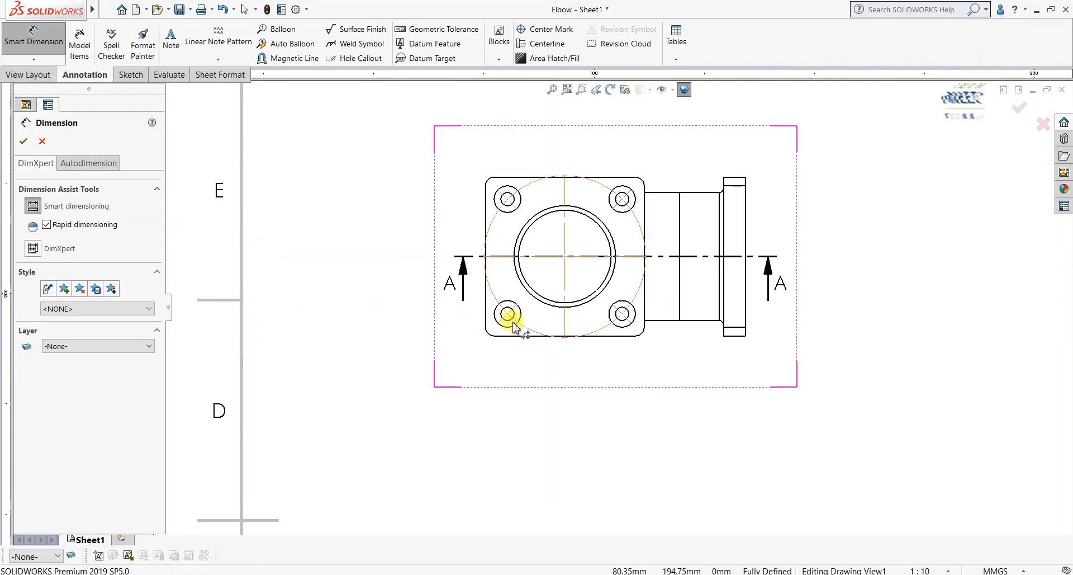
{"action": "scroll", "coordinate": [511, 329], "scroll_direction": "down", "scroll_amount": 4}
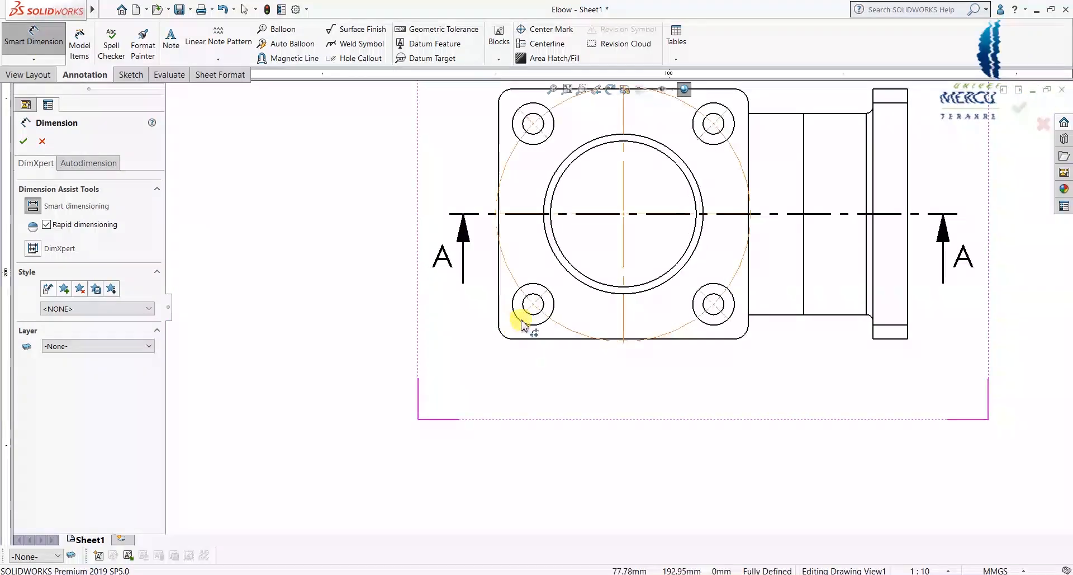
{"action": "left_click", "coordinate": [534, 312]}
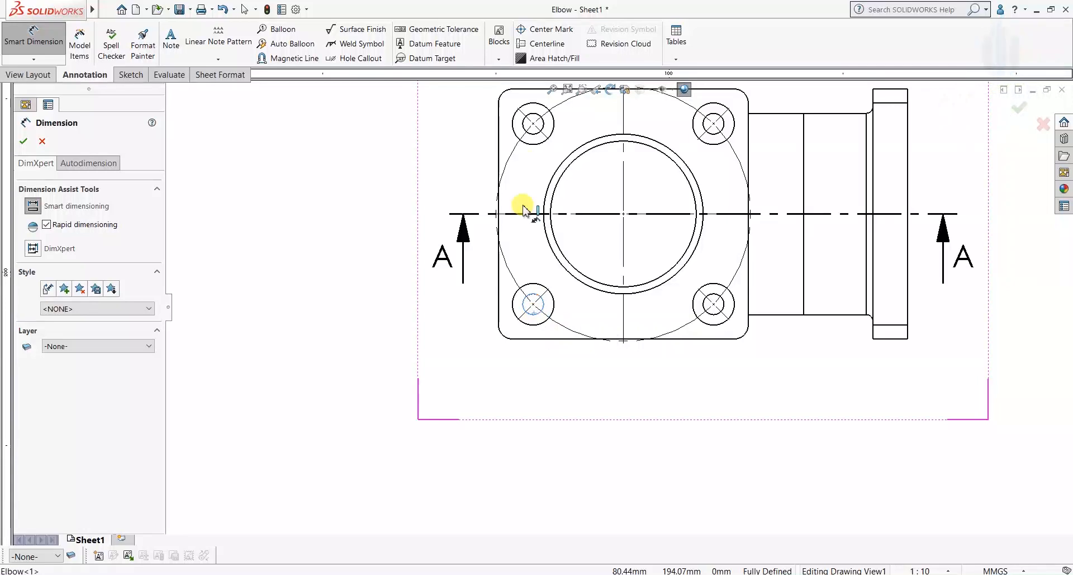
{"action": "left_click", "coordinate": [522, 125]}
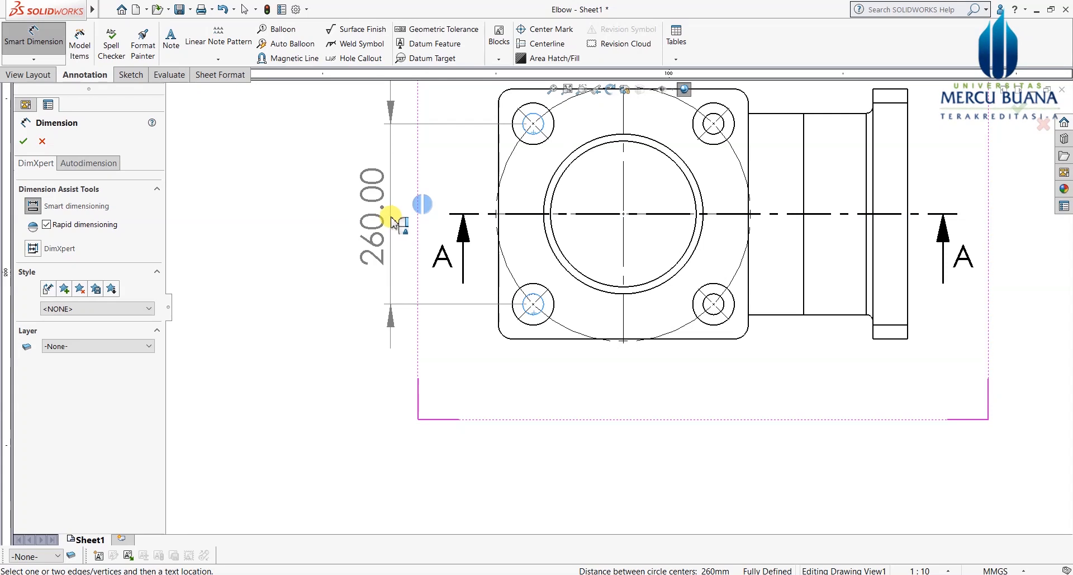
{"action": "left_click", "coordinate": [392, 219]}
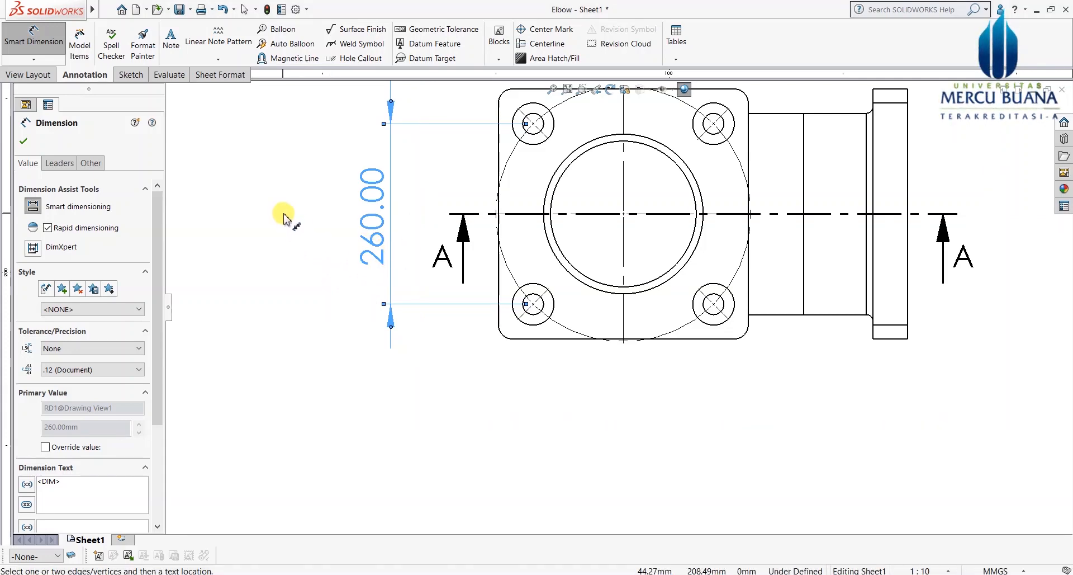
{"action": "left_click", "coordinate": [322, 182]}
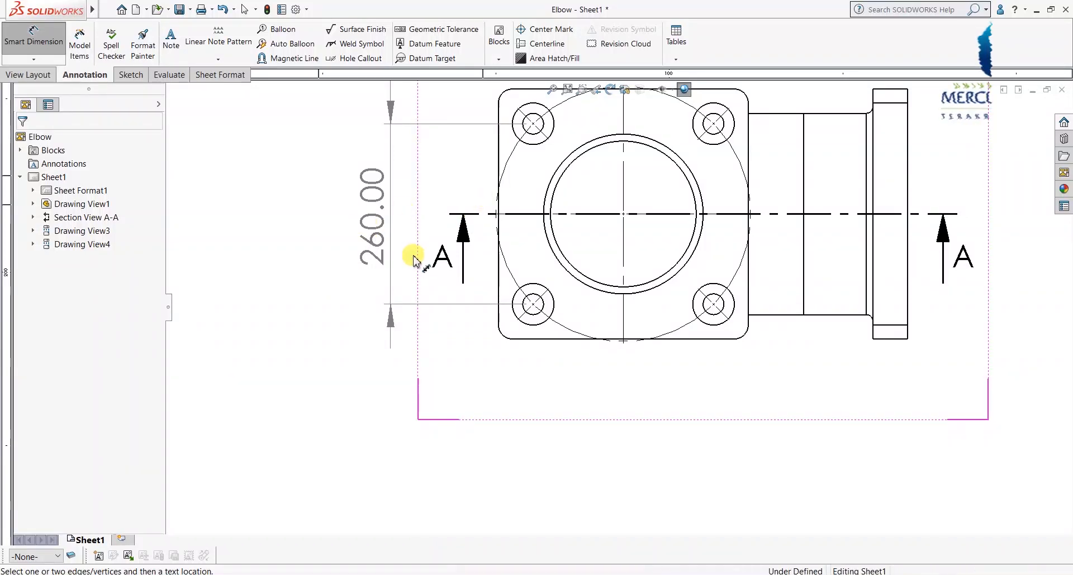
{"action": "scroll", "coordinate": [435, 177], "scroll_direction": "up", "scroll_amount": 1}
{"action": "scroll", "coordinate": [435, 177], "scroll_direction": "down", "scroll_amount": 1}
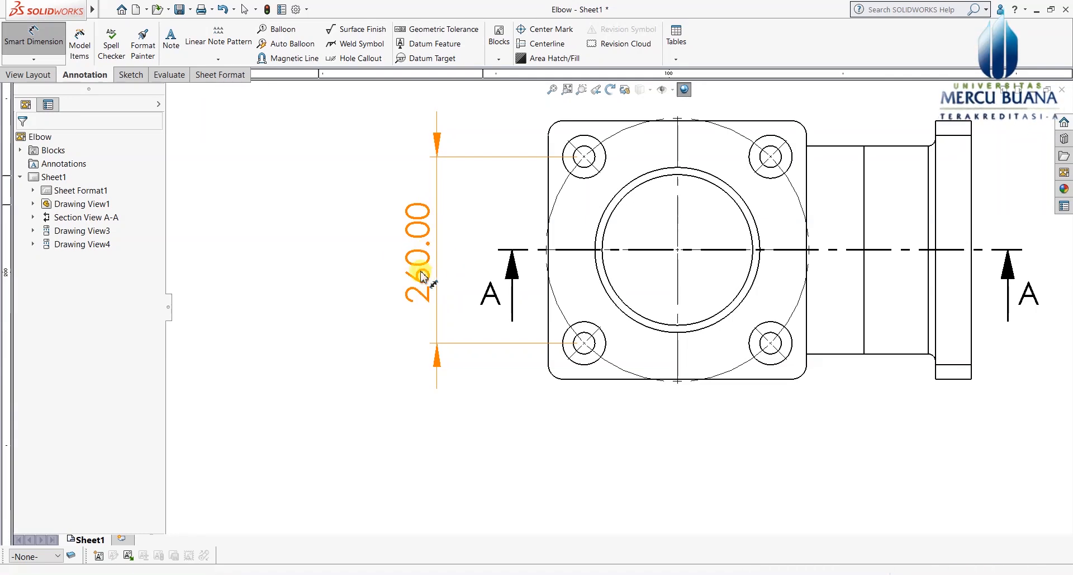
Step: Set the 260 dimension's precision to show no decimals
{"action": "left_click", "coordinate": [423, 248]}
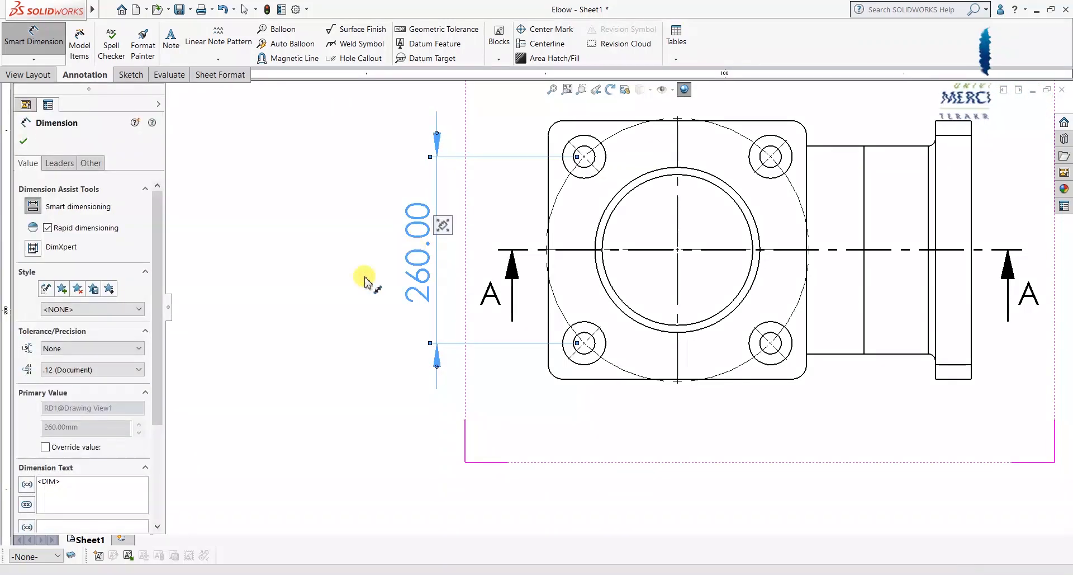
{"action": "left_click_drag", "start_coordinate": [165, 283], "coordinate": [167, 302]}
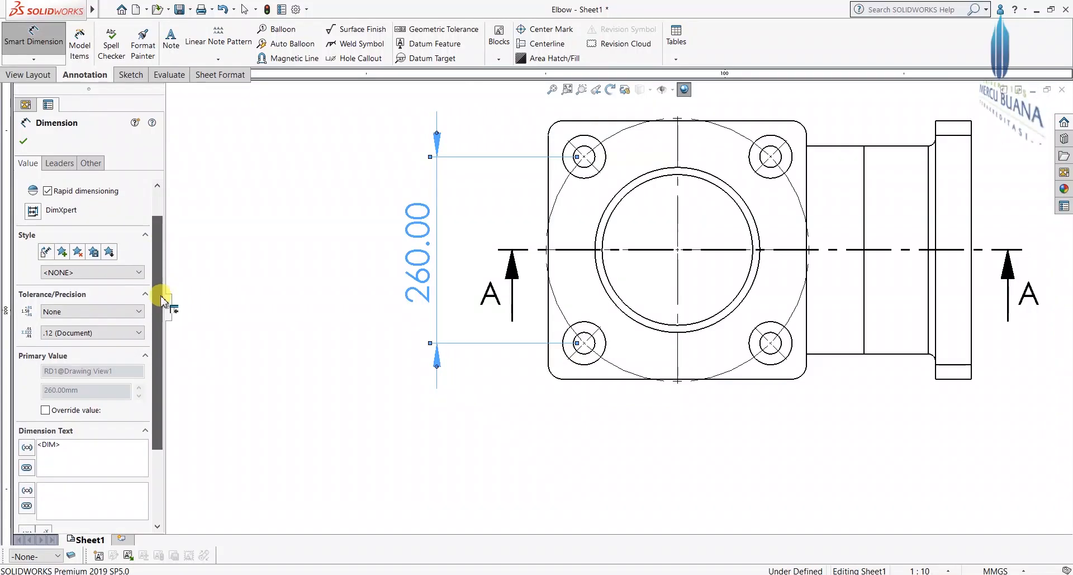
{"action": "left_click", "coordinate": [65, 334]}
{"action": "left_click", "coordinate": [56, 349]}
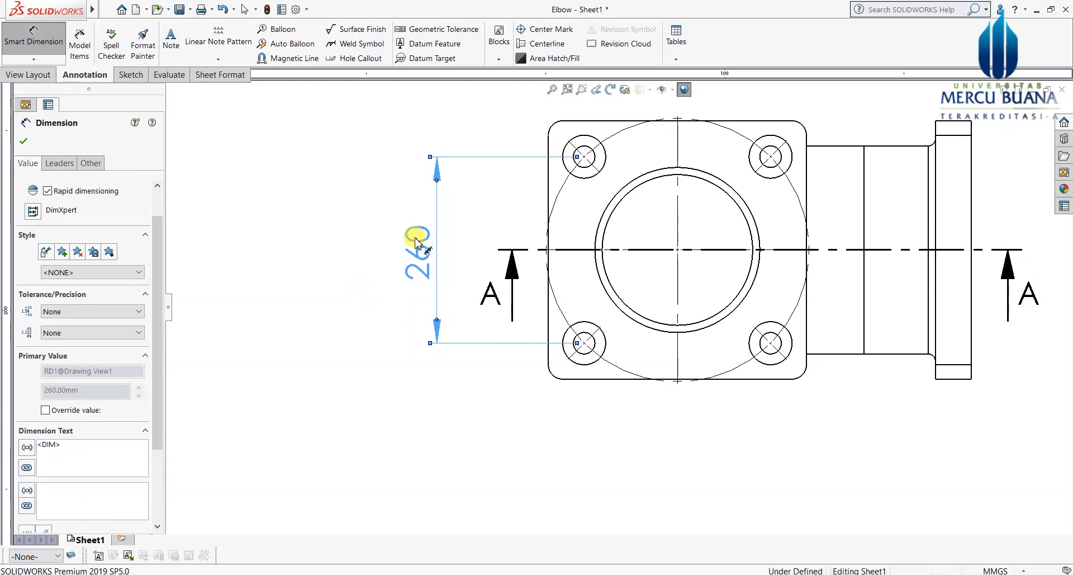
{"action": "left_click", "coordinate": [373, 278]}
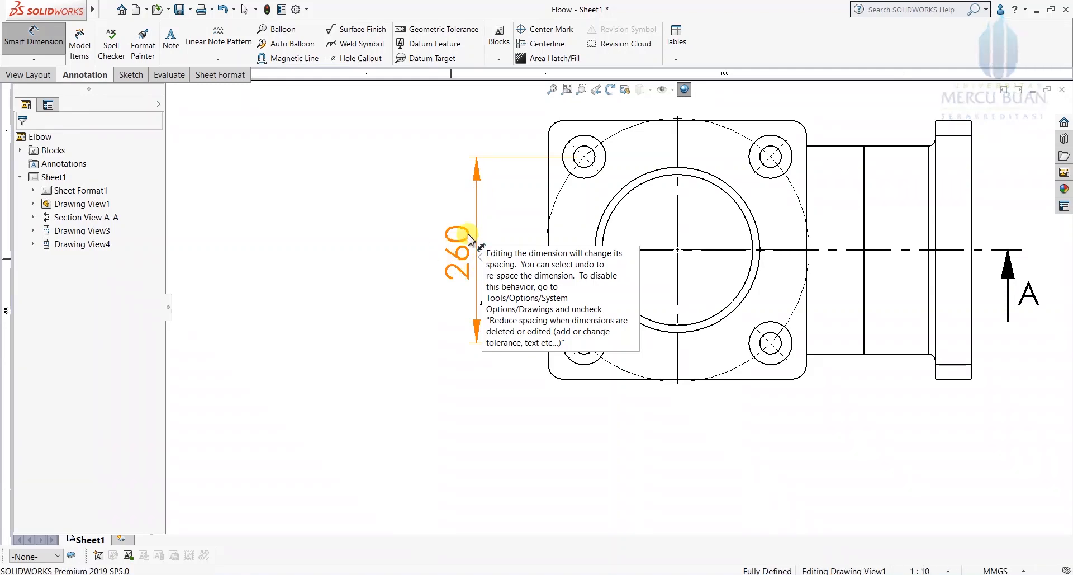
{"action": "scroll", "coordinate": [478, 249], "scroll_direction": "down", "scroll_amount": 2}
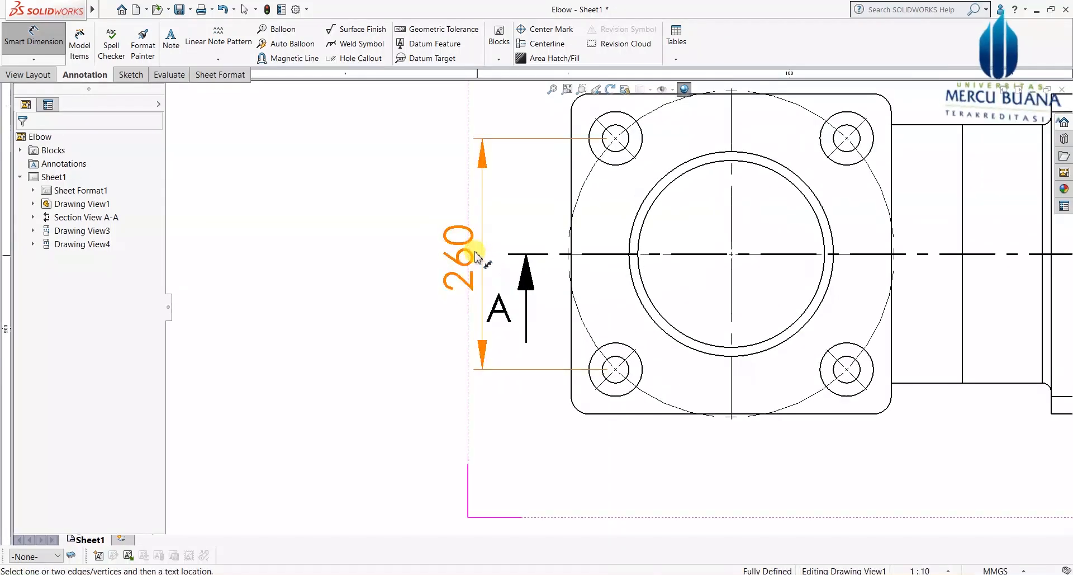
{"action": "left_click_drag", "start_coordinate": [455, 252], "coordinate": [421, 240]}
{"action": "left_click", "coordinate": [383, 163]}
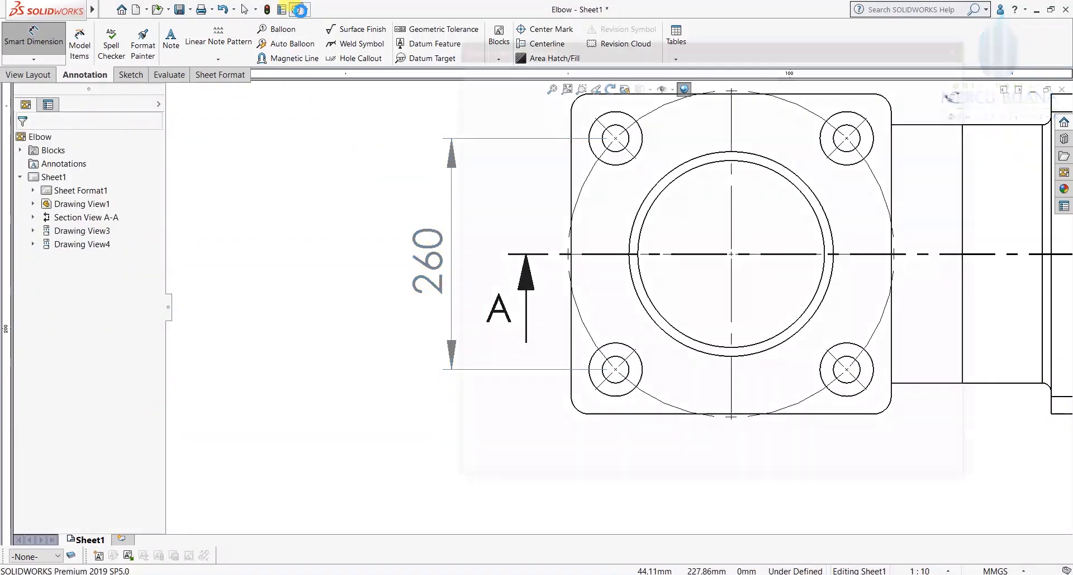
Step: Set the linear dimension text position to 'Broken Leader, Aligned Text' in Document Properties
{"action": "left_click", "coordinate": [299, 10]}
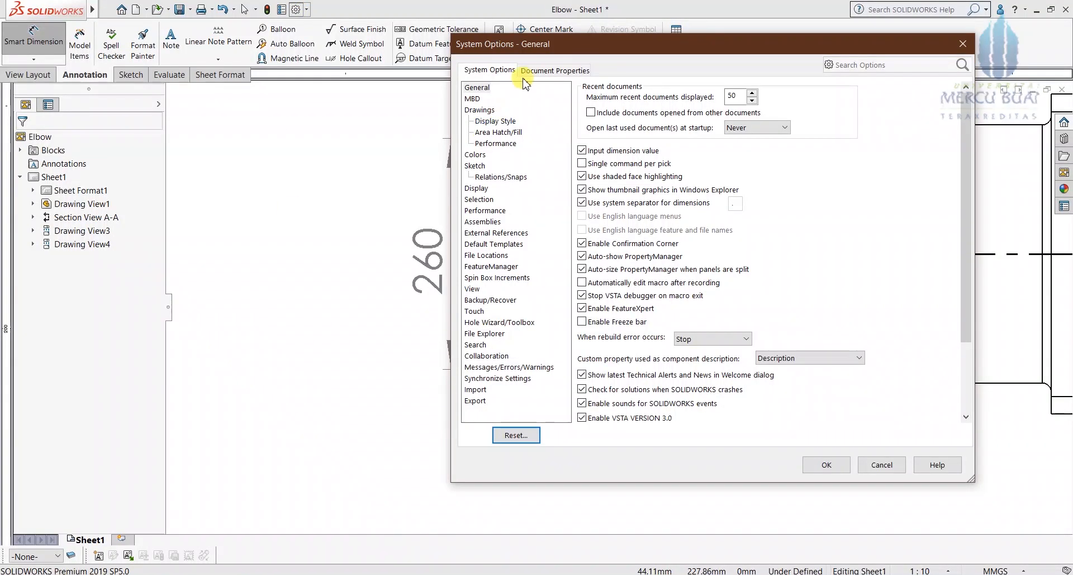
{"action": "left_click", "coordinate": [556, 71]}
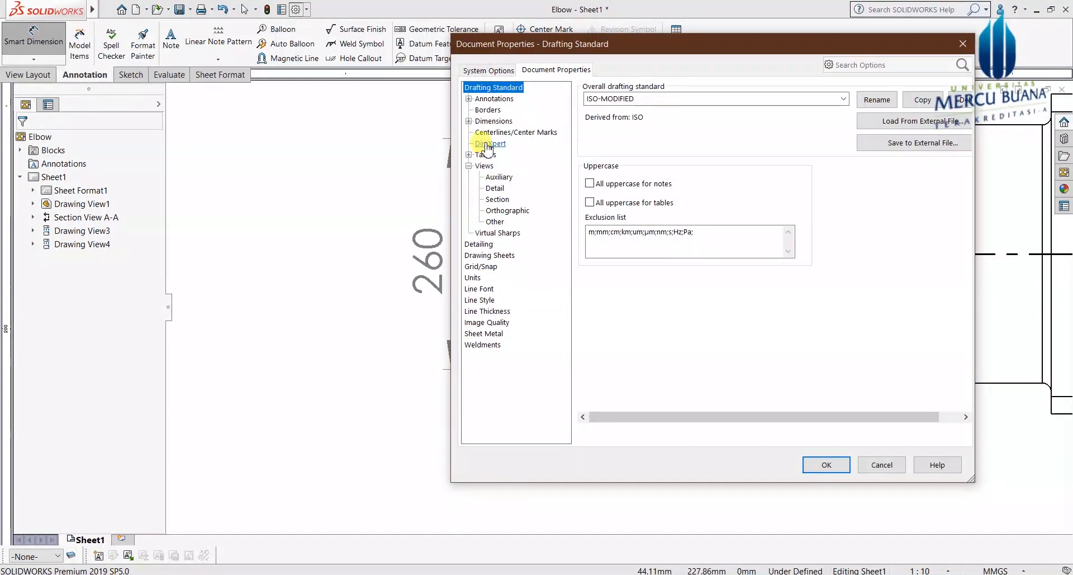
{"action": "left_click", "coordinate": [469, 120]}
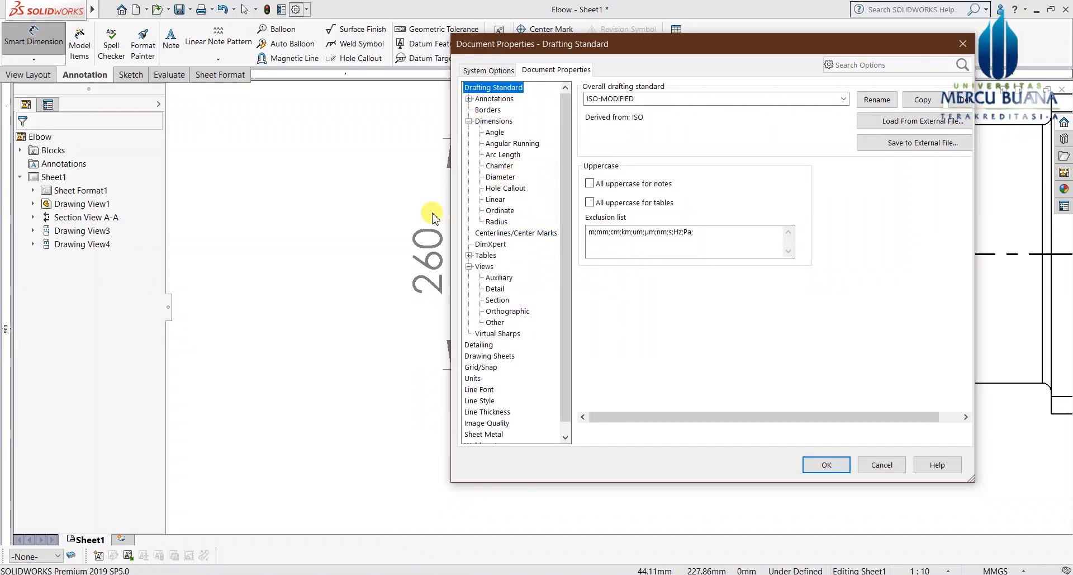
{"action": "left_click", "coordinate": [495, 200]}
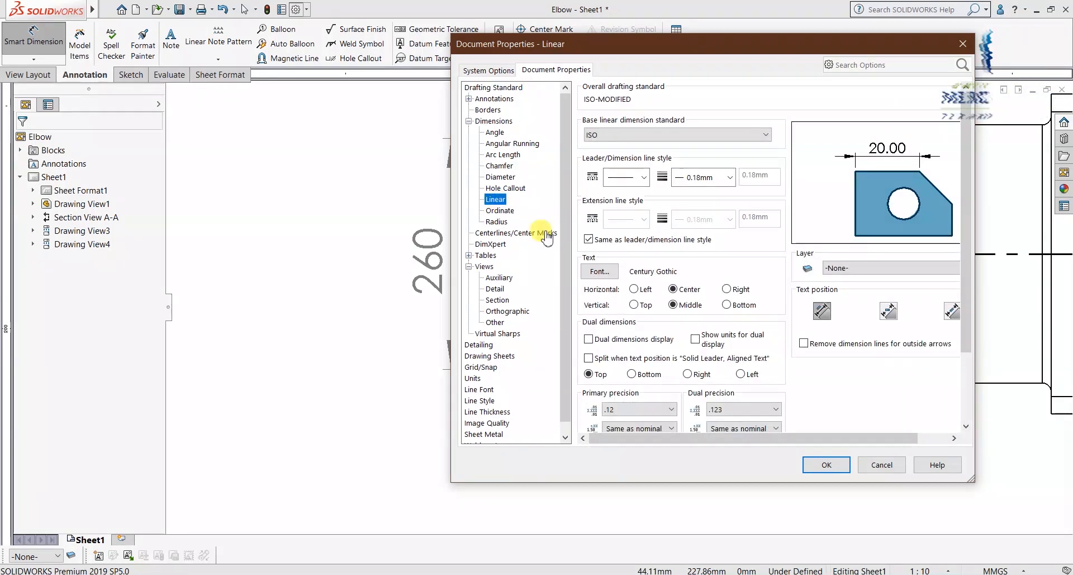
{"action": "left_click_drag", "start_coordinate": [881, 438], "coordinate": [913, 438]}
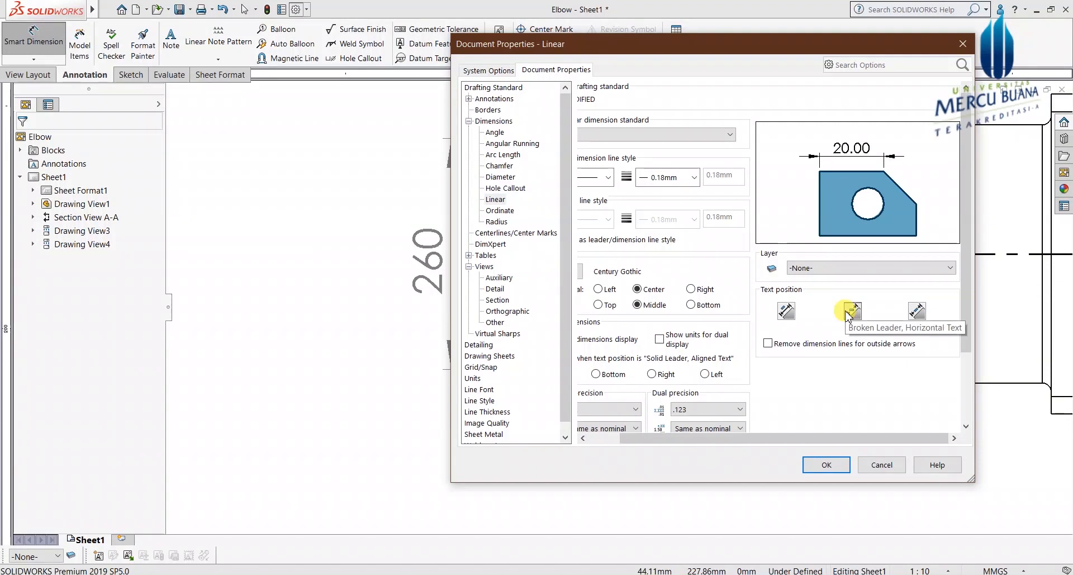
{"action": "left_click", "coordinate": [916, 311]}
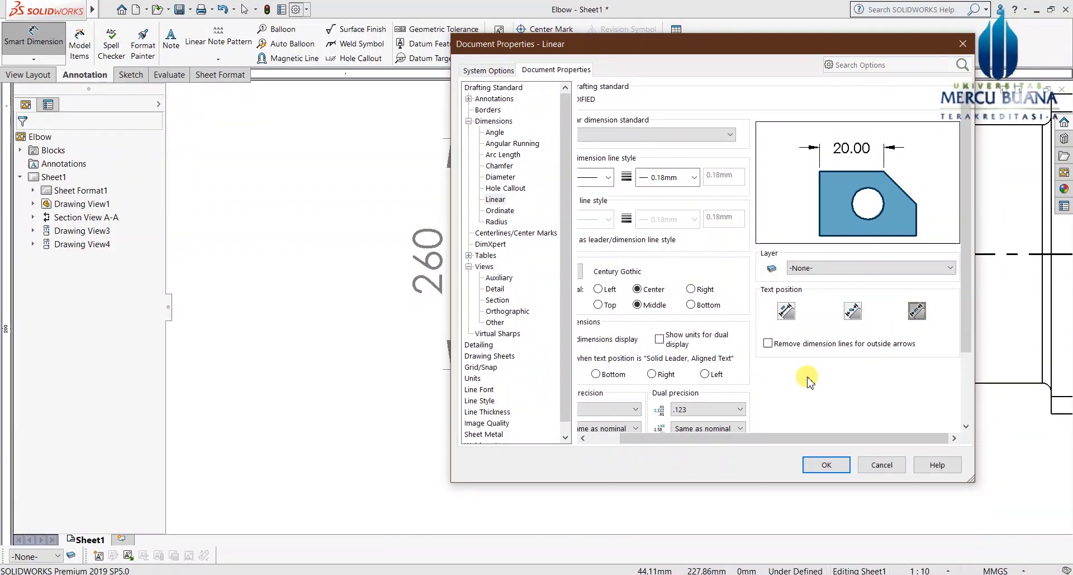
{"action": "left_click", "coordinate": [826, 464]}
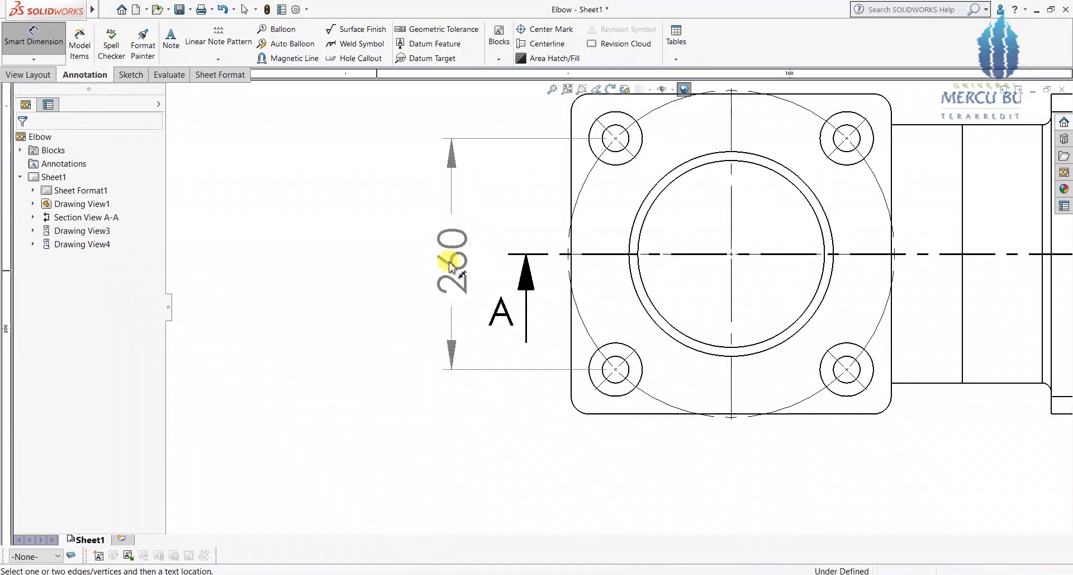
Step: Add a vertical 360 dimension between the flange's top and bottom edges, left of the 260
{"action": "scroll", "coordinate": [406, 456], "scroll_direction": "up", "scroll_amount": 2}
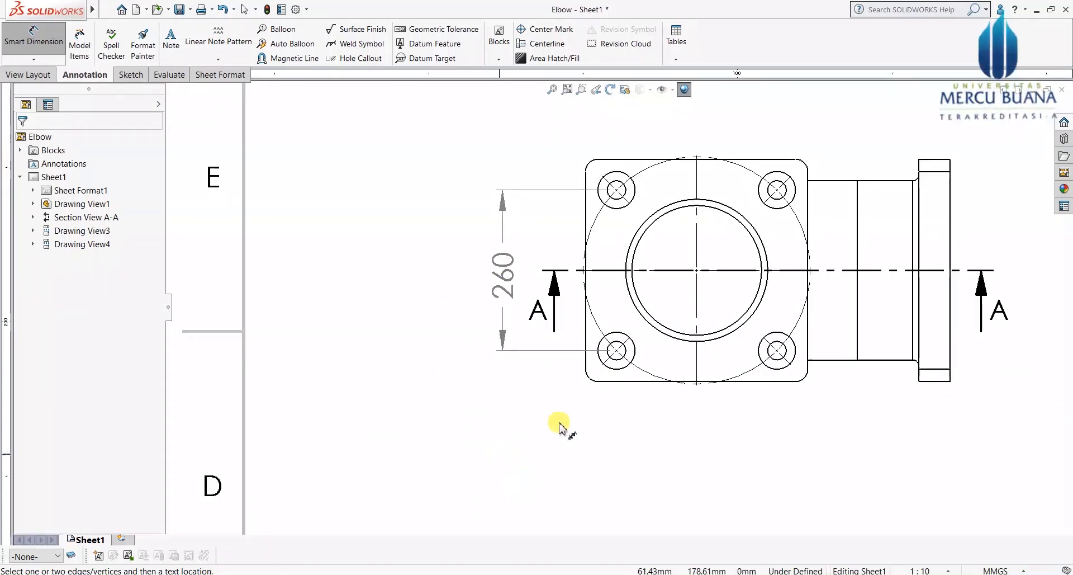
{"action": "scroll", "coordinate": [601, 424], "scroll_direction": "up", "scroll_amount": 1}
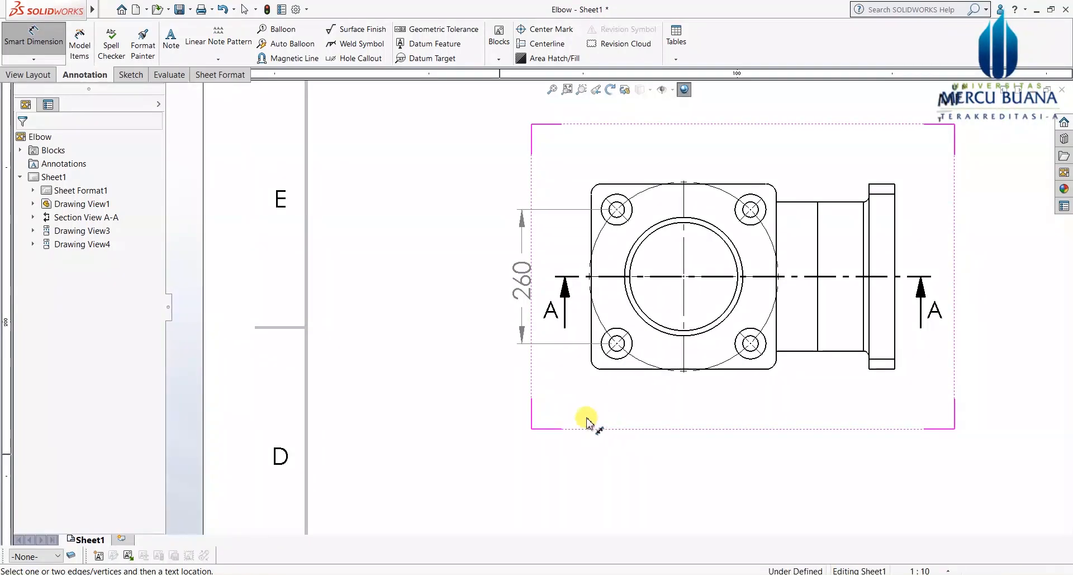
{"action": "scroll", "coordinate": [553, 375], "scroll_direction": "up", "scroll_amount": 1}
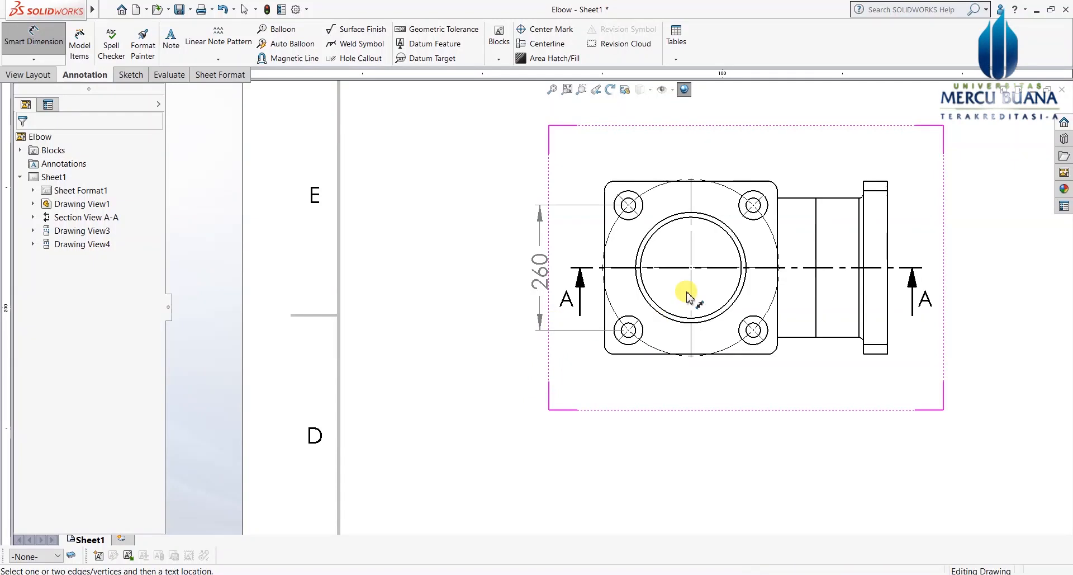
{"action": "scroll", "coordinate": [687, 297], "scroll_direction": "down", "scroll_amount": 1}
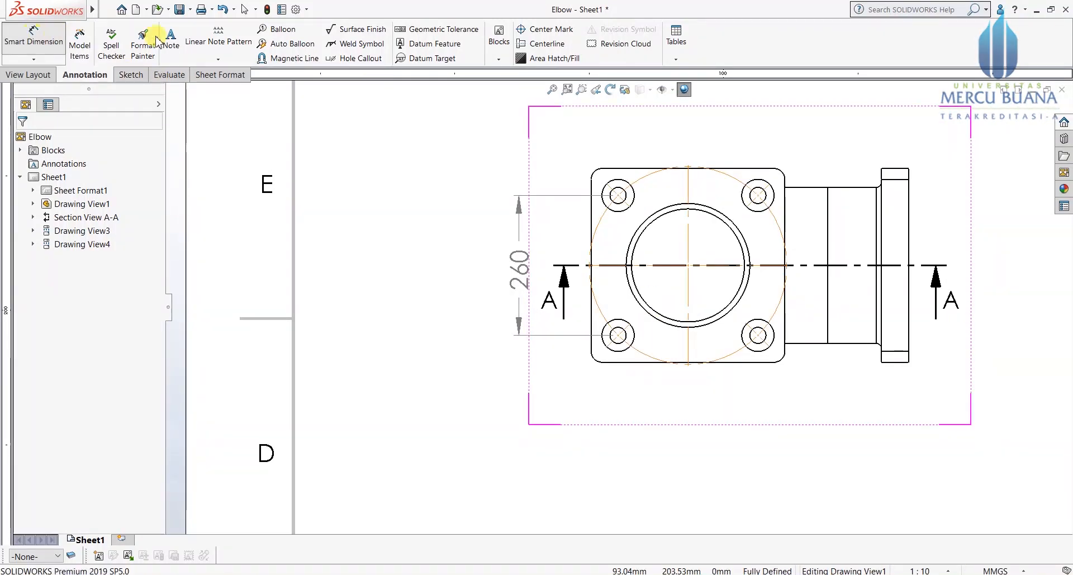
{"action": "scroll", "coordinate": [615, 184], "scroll_direction": "down", "scroll_amount": 1}
{"action": "left_click", "coordinate": [618, 176]}
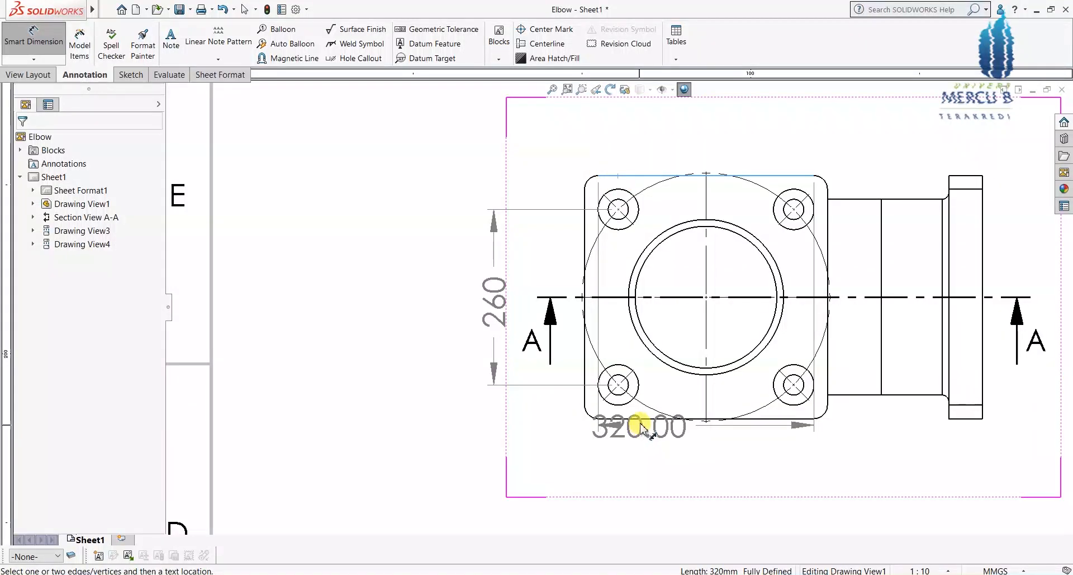
{"action": "left_click", "coordinate": [649, 417]}
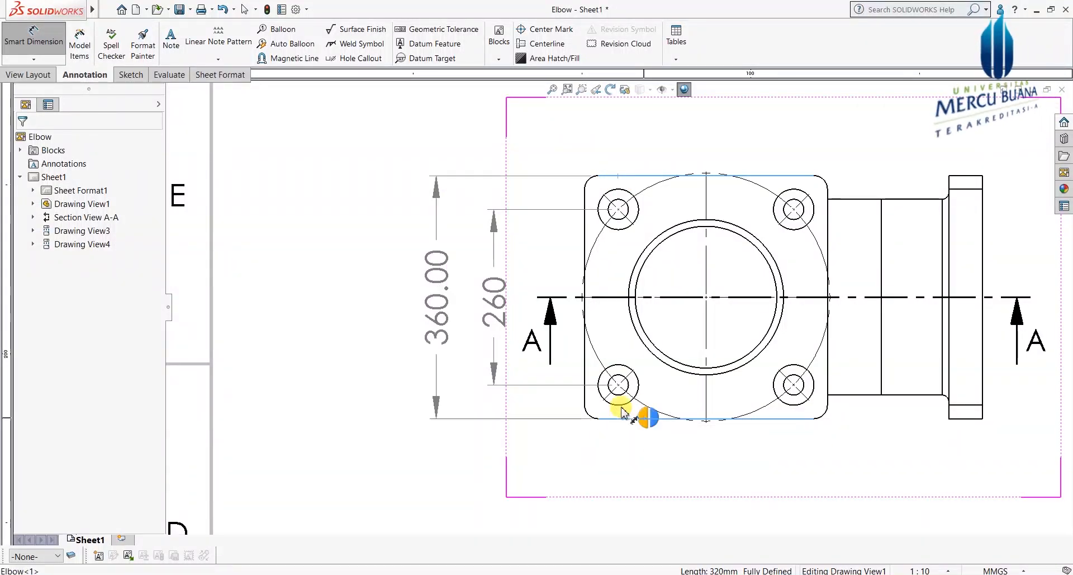
{"action": "left_click", "coordinate": [444, 301]}
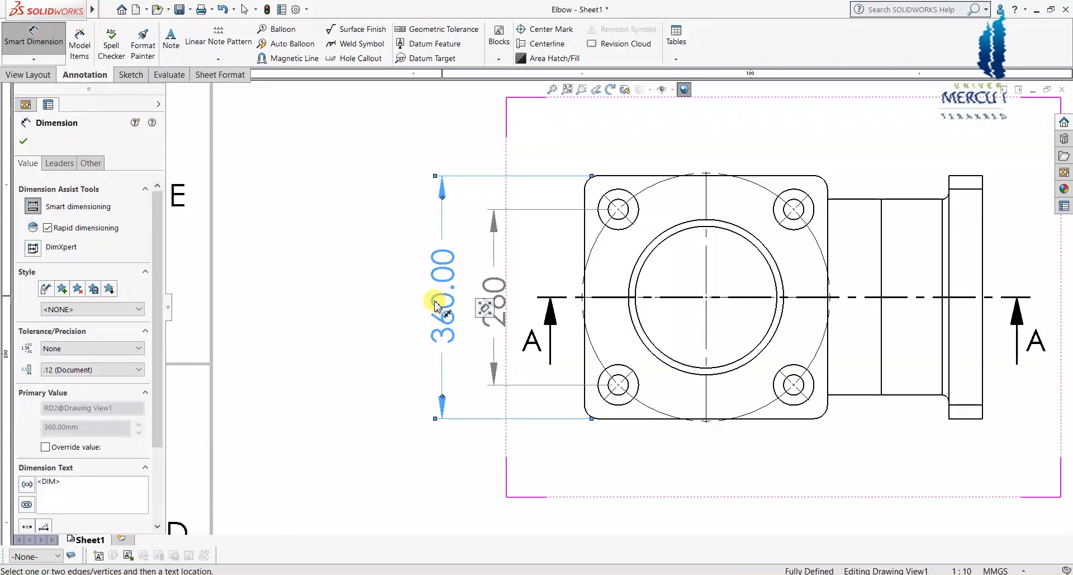
Step: Centre the 360 dimension text and set its precision to no decimals
{"action": "left_click_drag", "start_coordinate": [162, 319], "coordinate": [160, 441]}
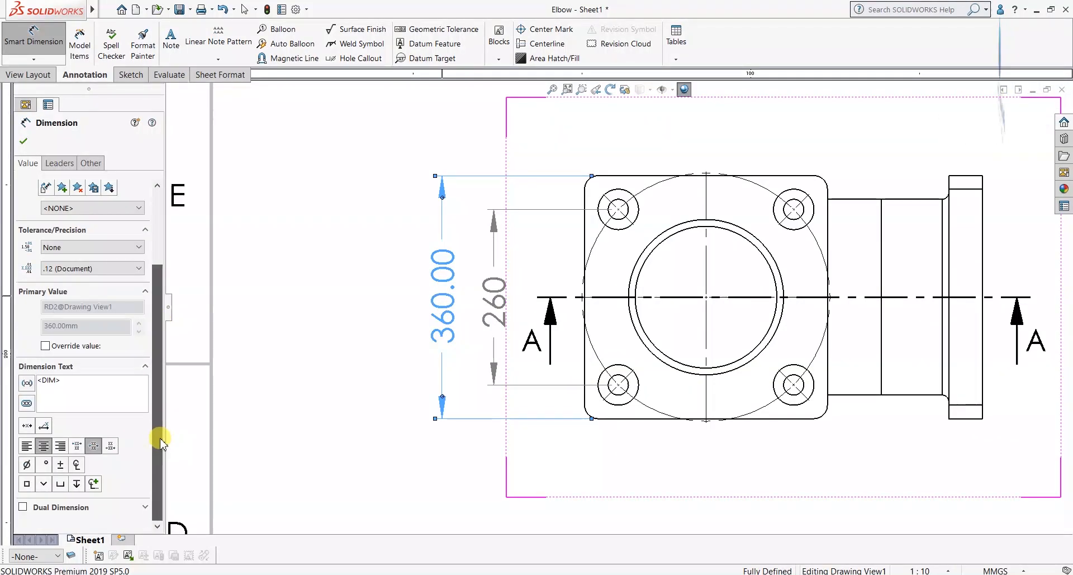
{"action": "left_click", "coordinate": [27, 428]}
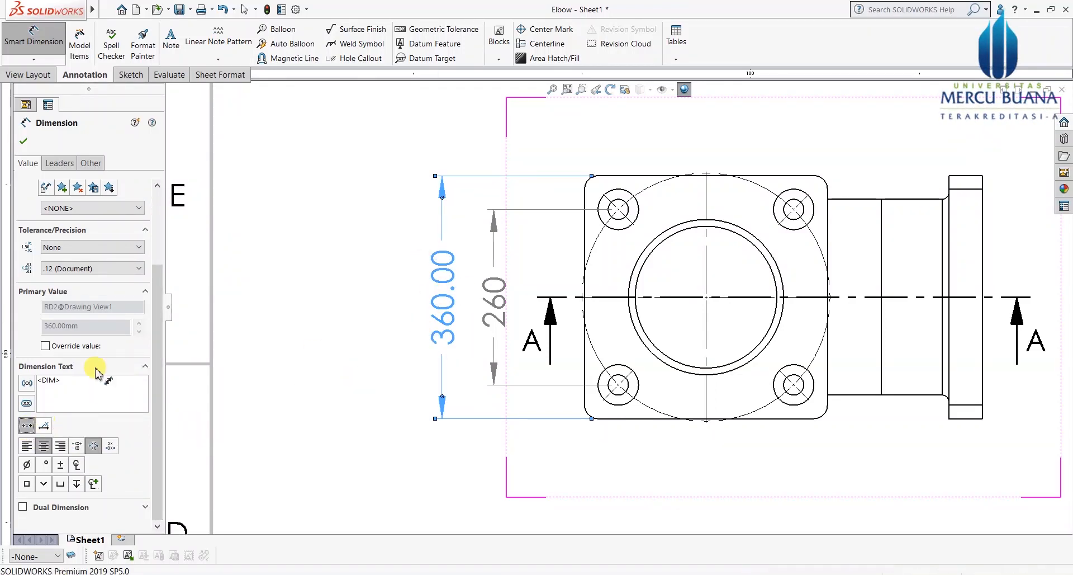
{"action": "left_click_drag", "start_coordinate": [152, 318], "coordinate": [158, 258]}
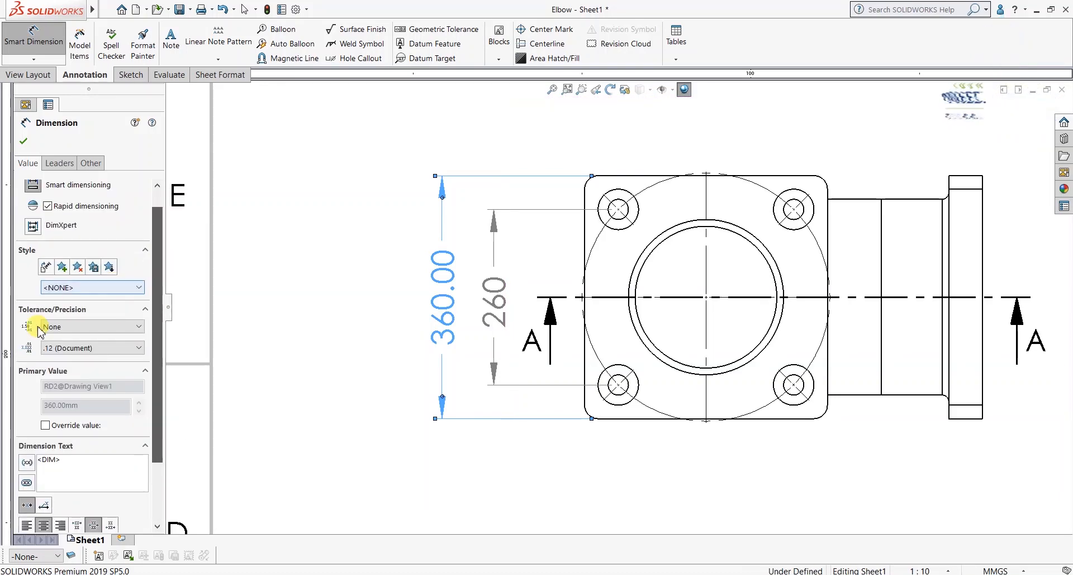
{"action": "left_click", "coordinate": [90, 348]}
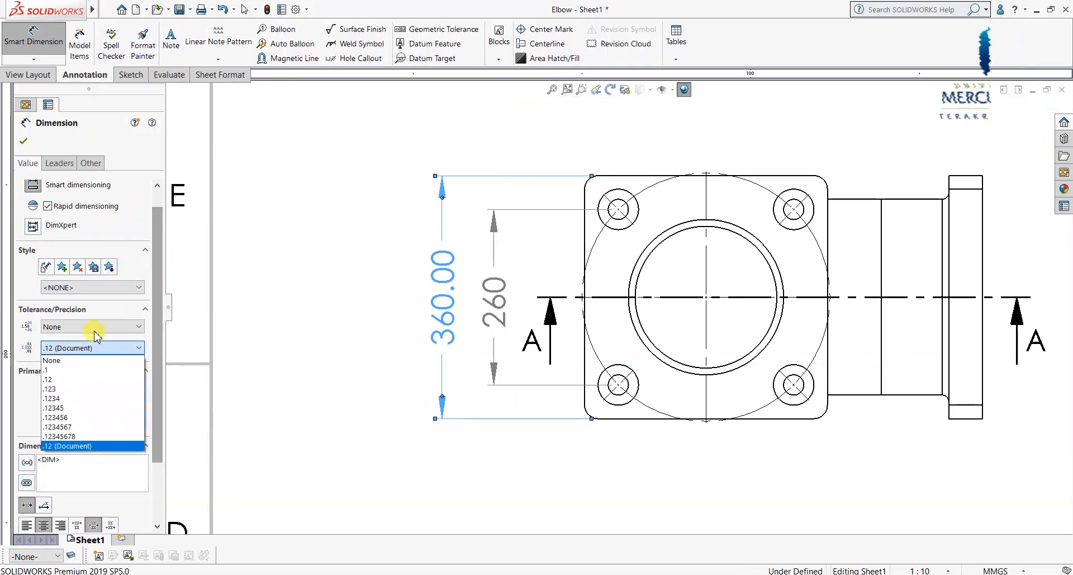
{"action": "left_click", "coordinate": [87, 364]}
{"action": "left_click", "coordinate": [23, 141]}
{"action": "key", "text": "Escape"}
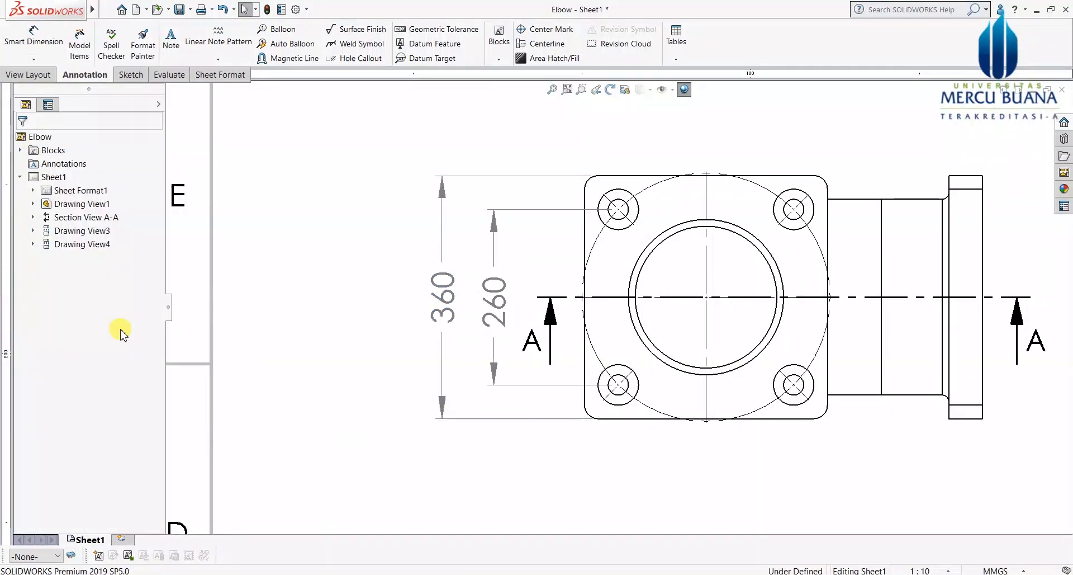
Step: Review the view settings in Document Properties, then set the default dimension precision to no decimals
{"action": "left_click", "coordinate": [296, 9]}
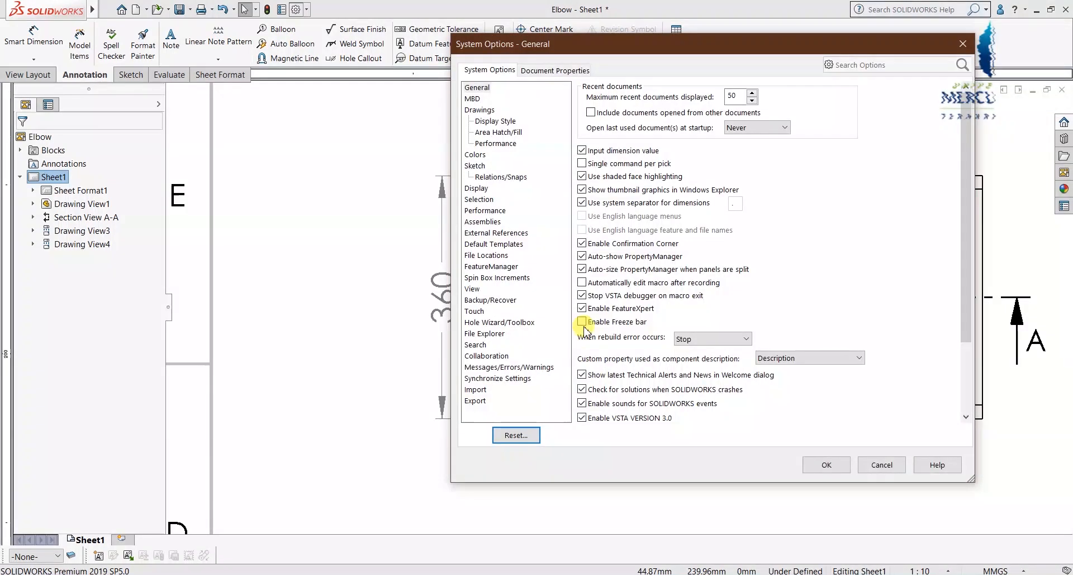
{"action": "left_click", "coordinate": [553, 71]}
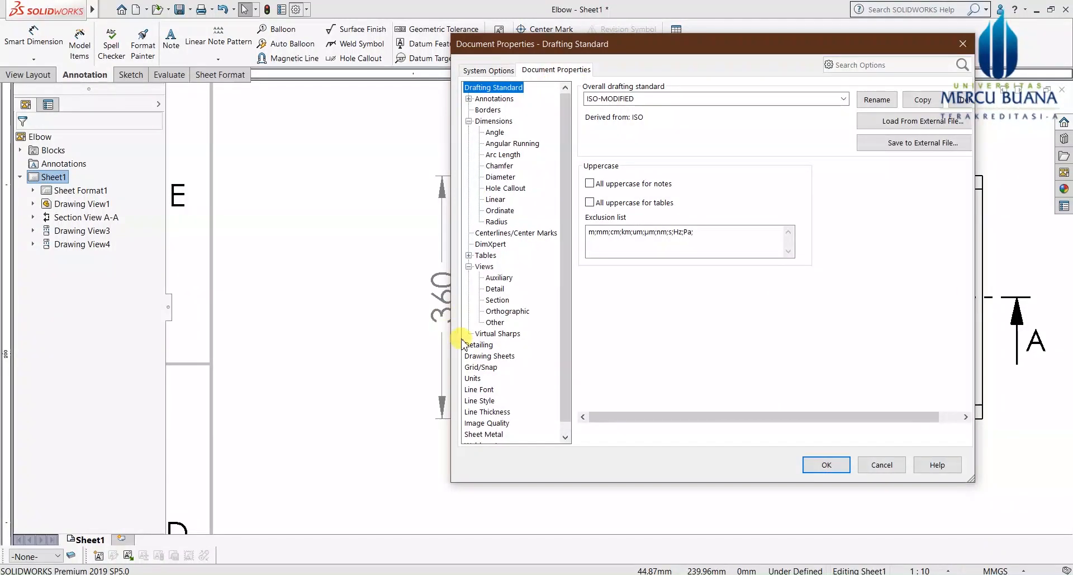
{"action": "left_click", "coordinate": [494, 289]}
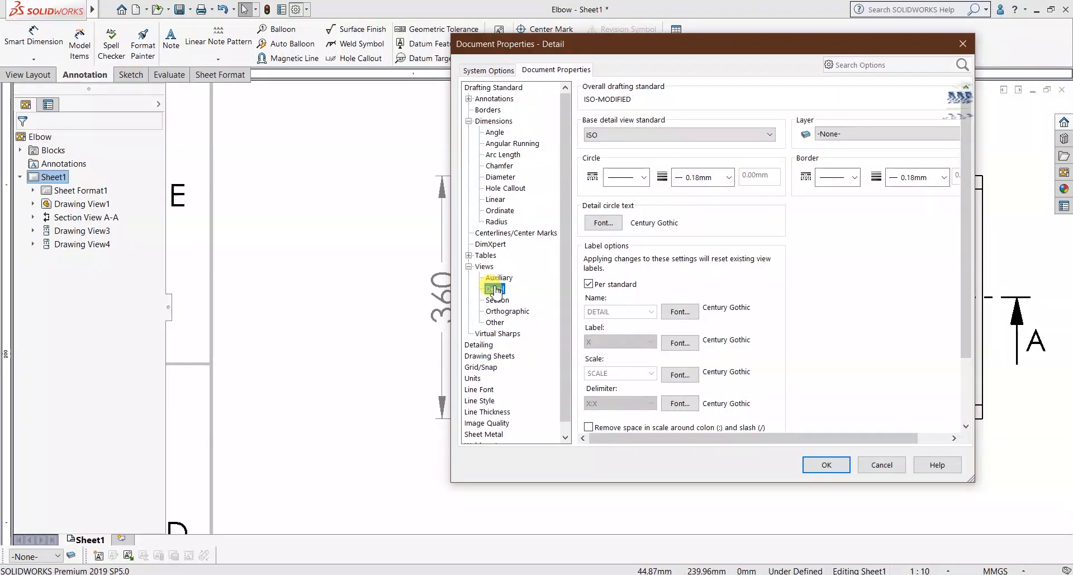
{"action": "scroll", "coordinate": [835, 265], "scroll_direction": "down", "scroll_amount": 1}
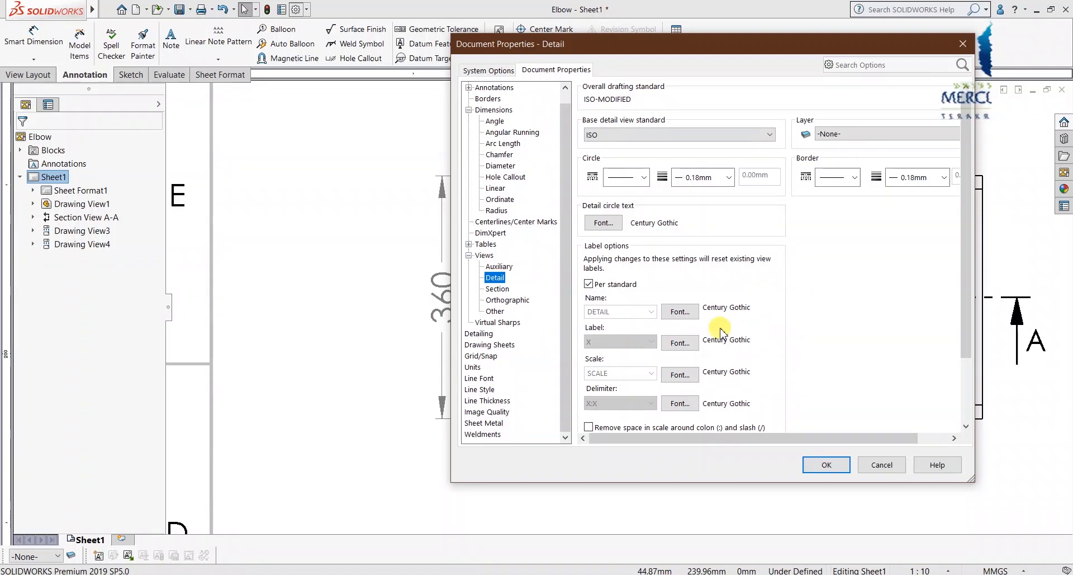
{"action": "left_click", "coordinate": [499, 267]}
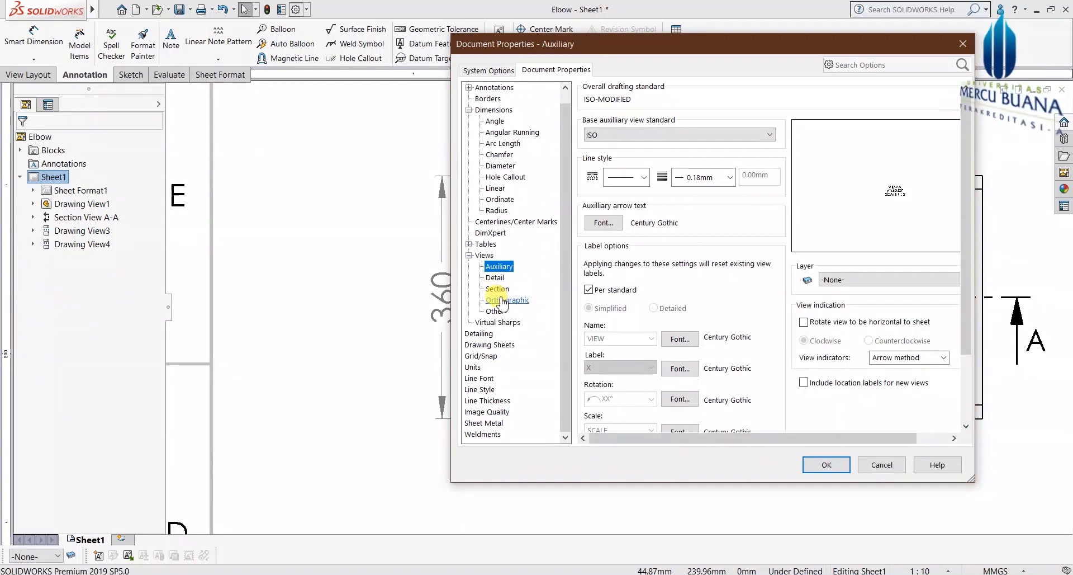
{"action": "left_click", "coordinate": [498, 289]}
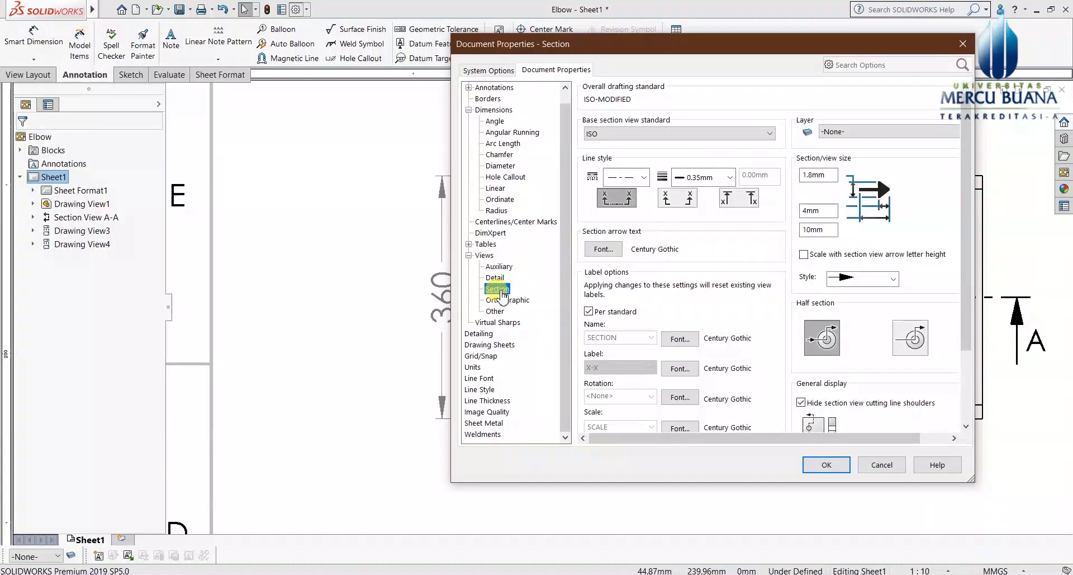
{"action": "left_click", "coordinate": [494, 312]}
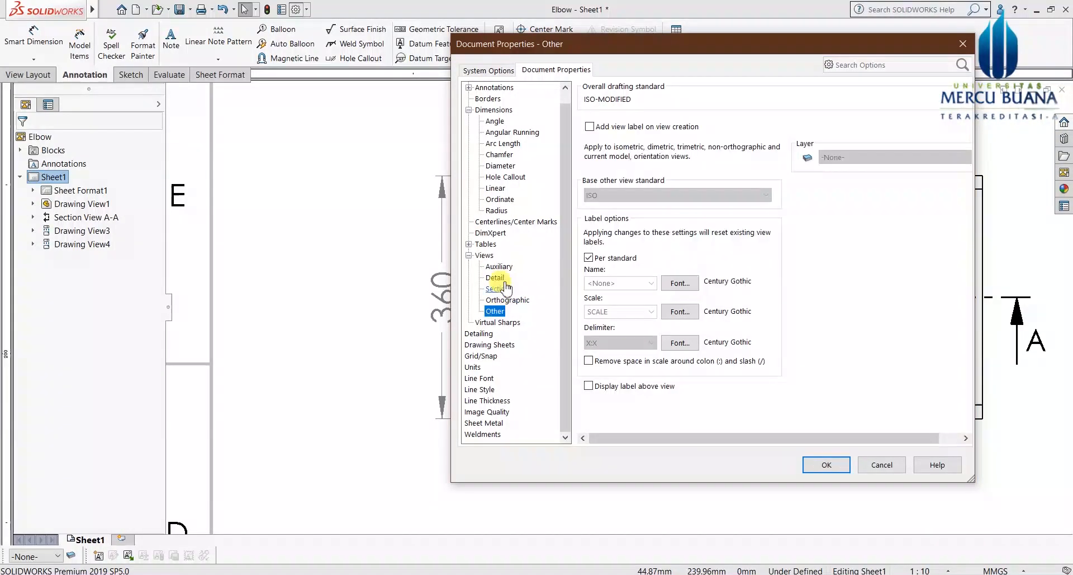
{"action": "left_click", "coordinate": [495, 110]}
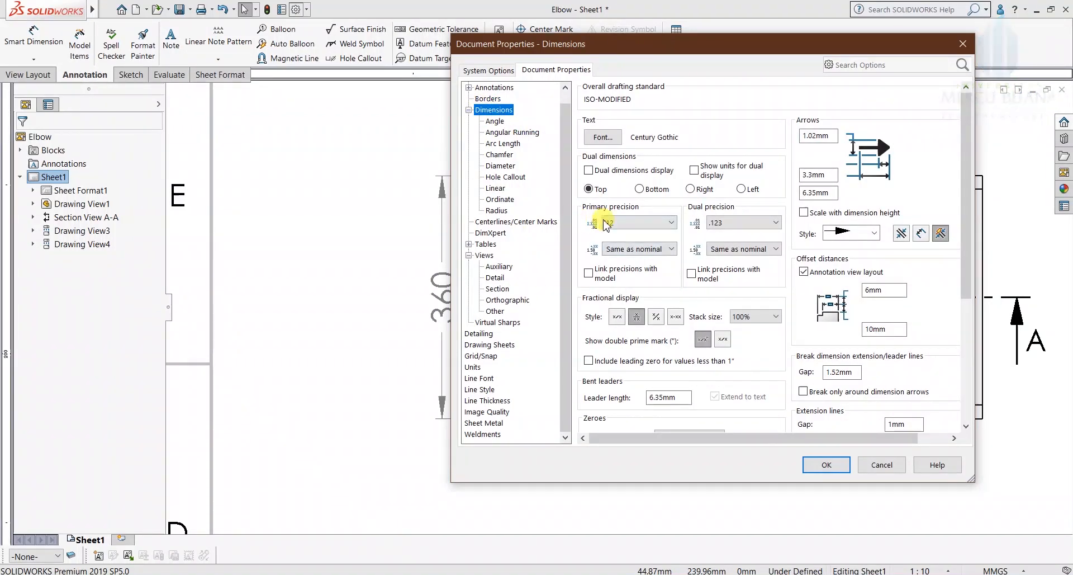
{"action": "left_click", "coordinate": [638, 223]}
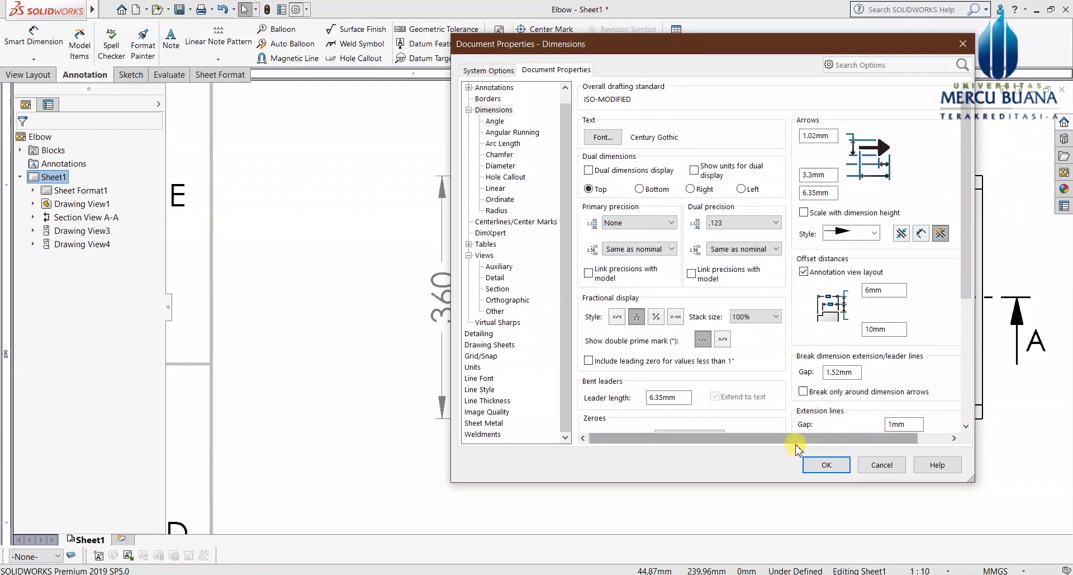
{"action": "left_click", "coordinate": [836, 464]}
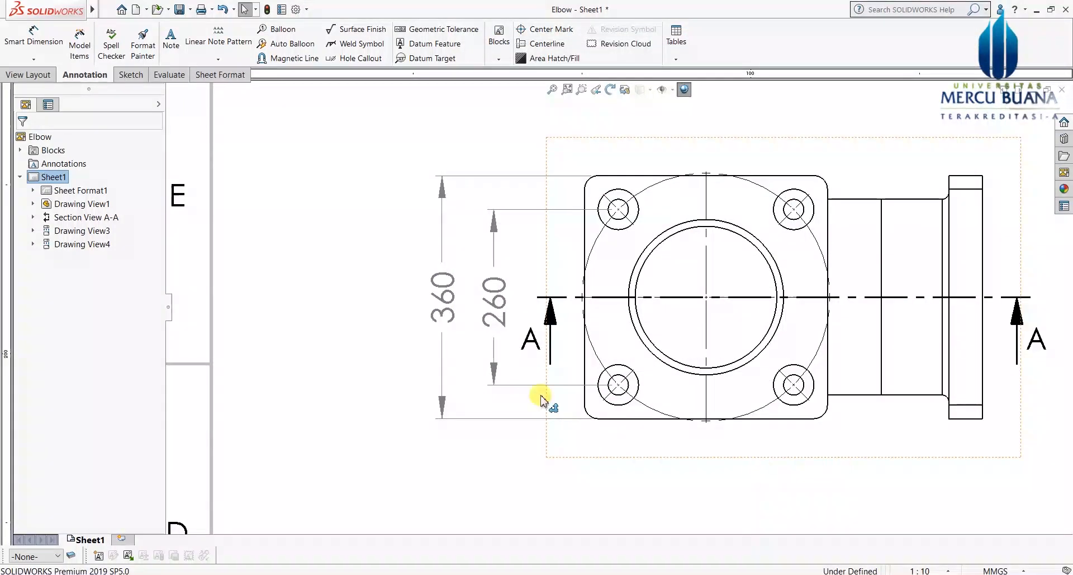
Step: Add an R20 radius dimension to the top-right flange corner in the top view
{"action": "key", "text": "z"}
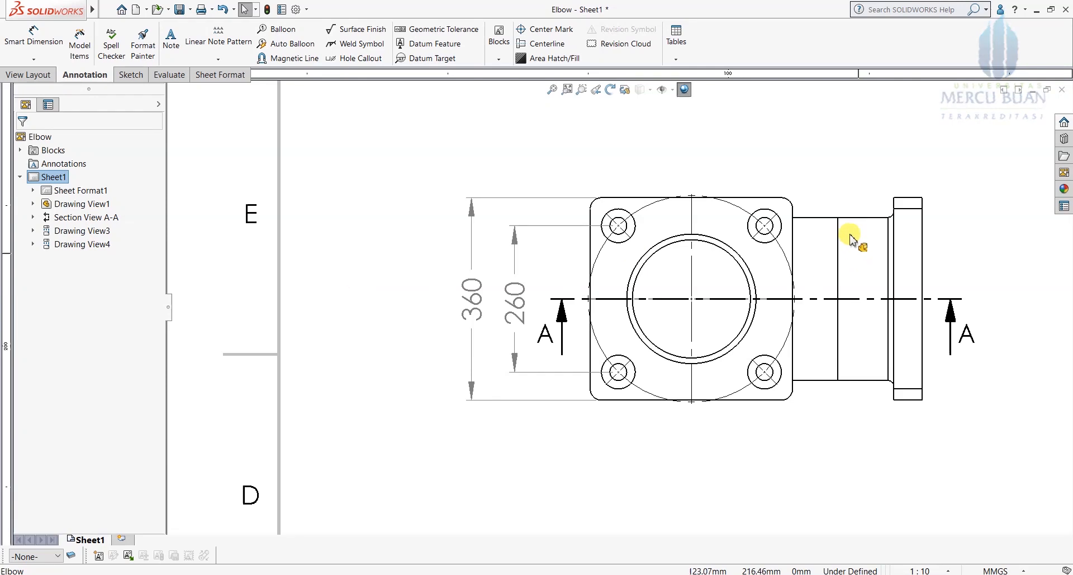
{"action": "scroll", "coordinate": [832, 205], "scroll_direction": "up", "scroll_amount": 1}
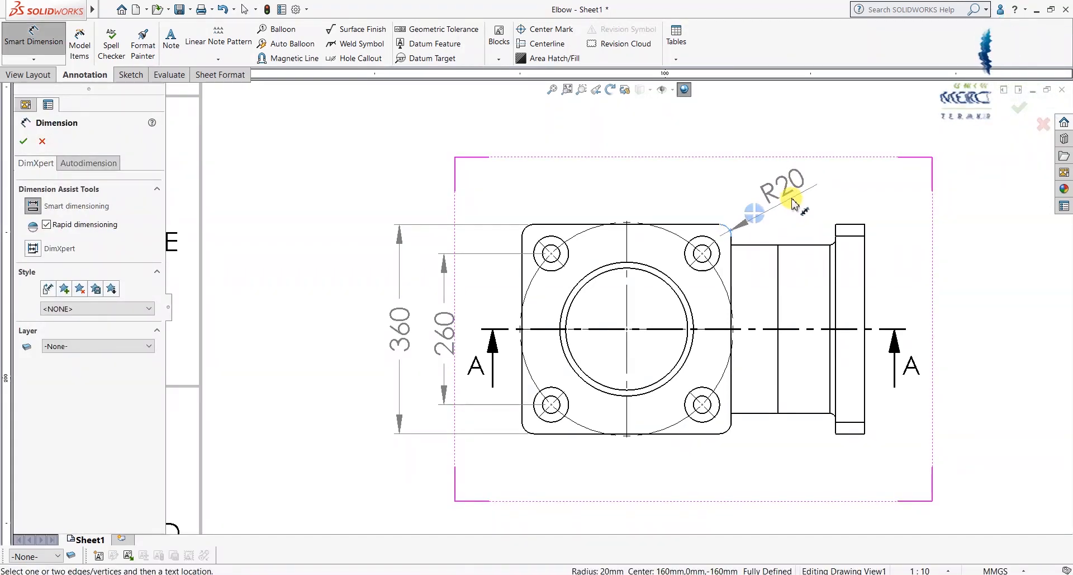
{"action": "left_click", "coordinate": [793, 203]}
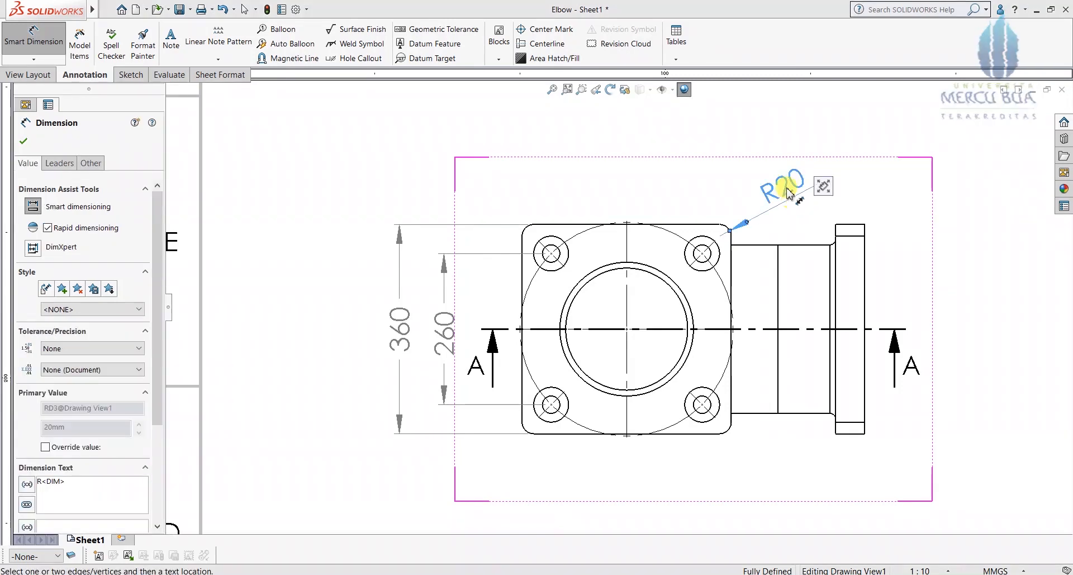
{"action": "scroll", "coordinate": [762, 245], "scroll_direction": "down", "scroll_amount": 1}
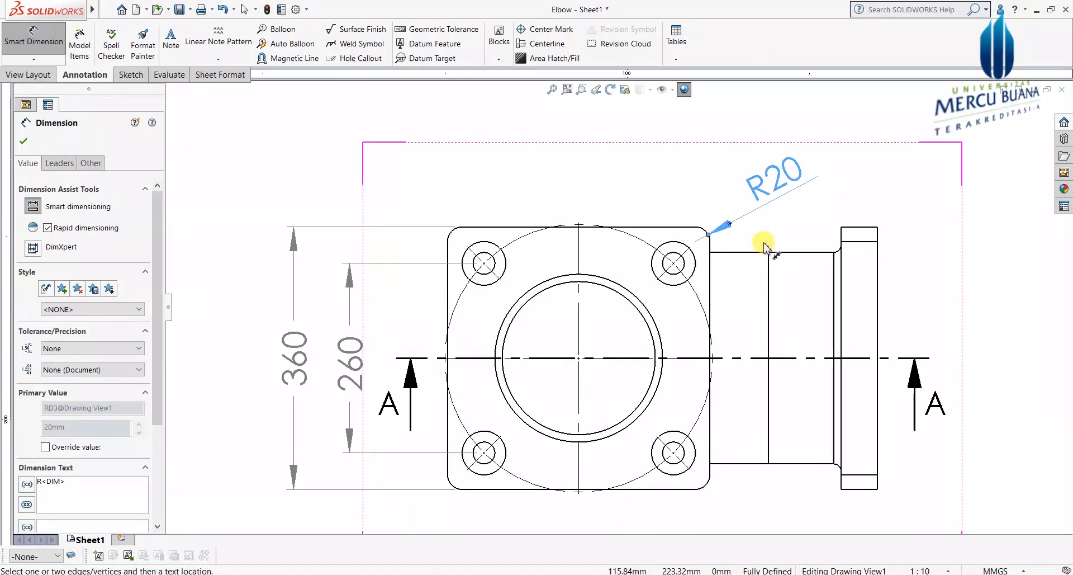
{"action": "scroll", "coordinate": [783, 236], "scroll_direction": "up", "scroll_amount": 1}
{"action": "scroll", "coordinate": [695, 250], "scroll_direction": "down", "scroll_amount": 1}
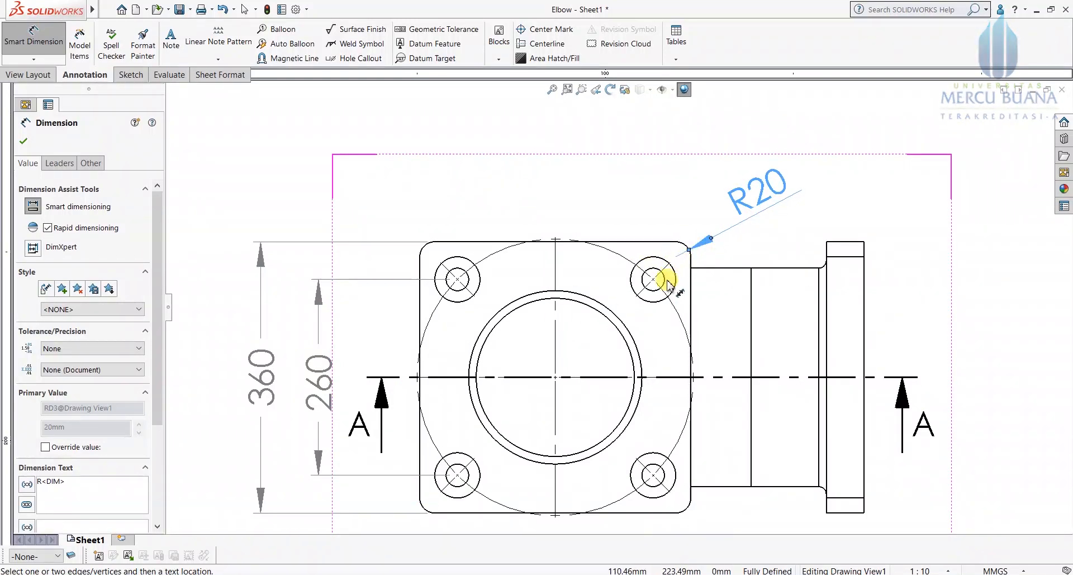
{"action": "mouse_move", "coordinate": [157, 282]}
{"action": "left_mouse_down"}
{"action": "mouse_move", "coordinate": [156, 353]}
{"action": "mouse_move", "coordinate": [159, 283]}
{"action": "left_mouse_up"}
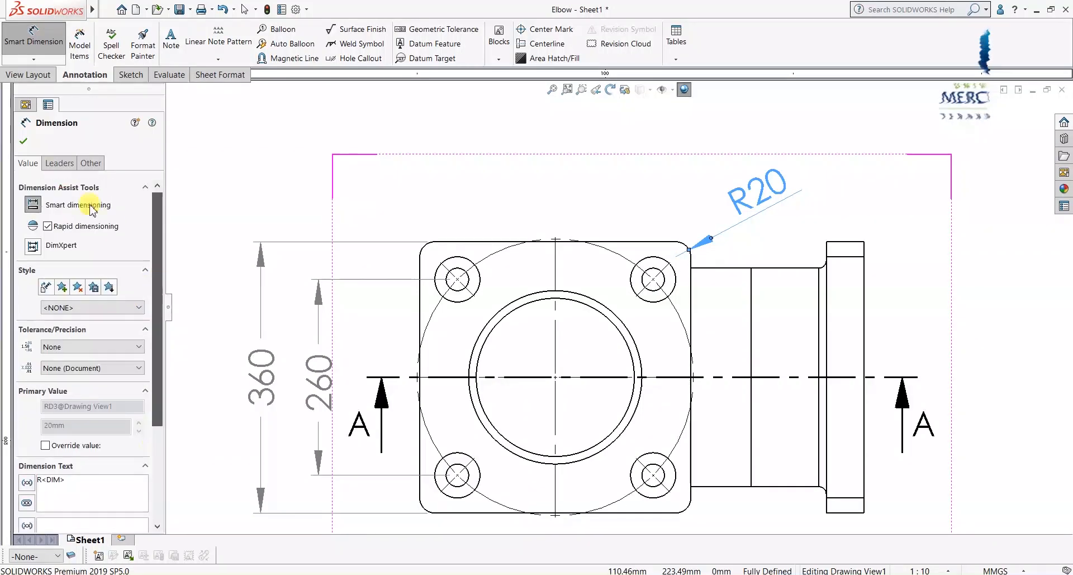
Step: Try inside/outside arrows and ⌀40 diameter display styles on the corner dimension
{"action": "left_click", "coordinate": [53, 165]}
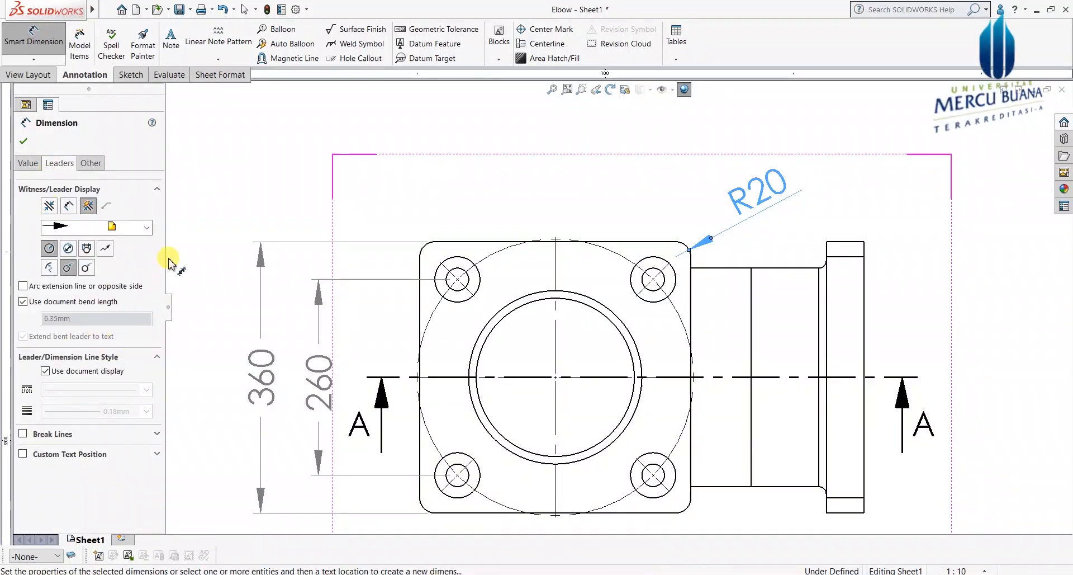
{"action": "left_click", "coordinate": [69, 207]}
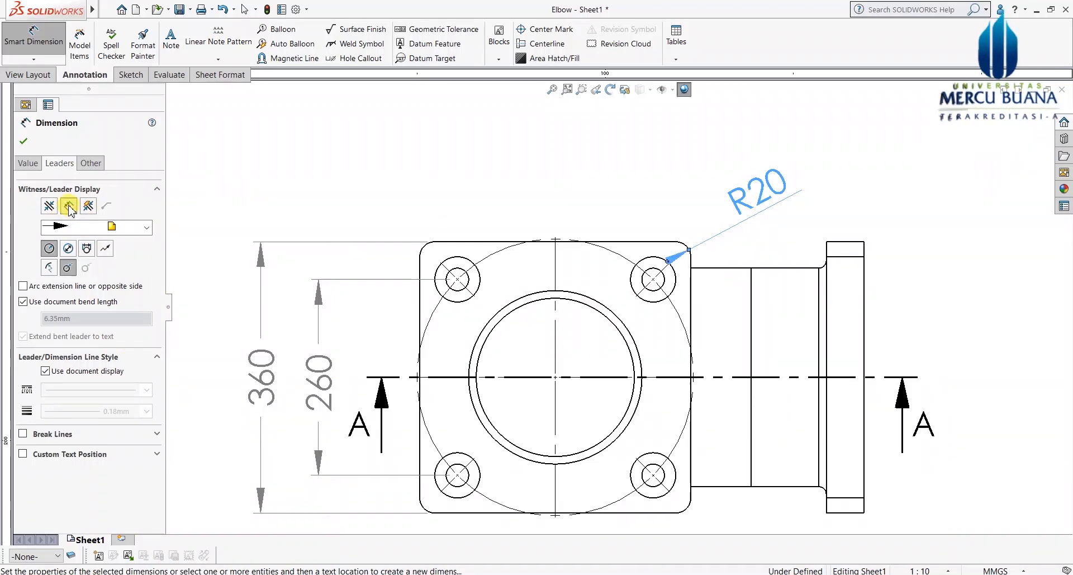
{"action": "left_click", "coordinate": [88, 206]}
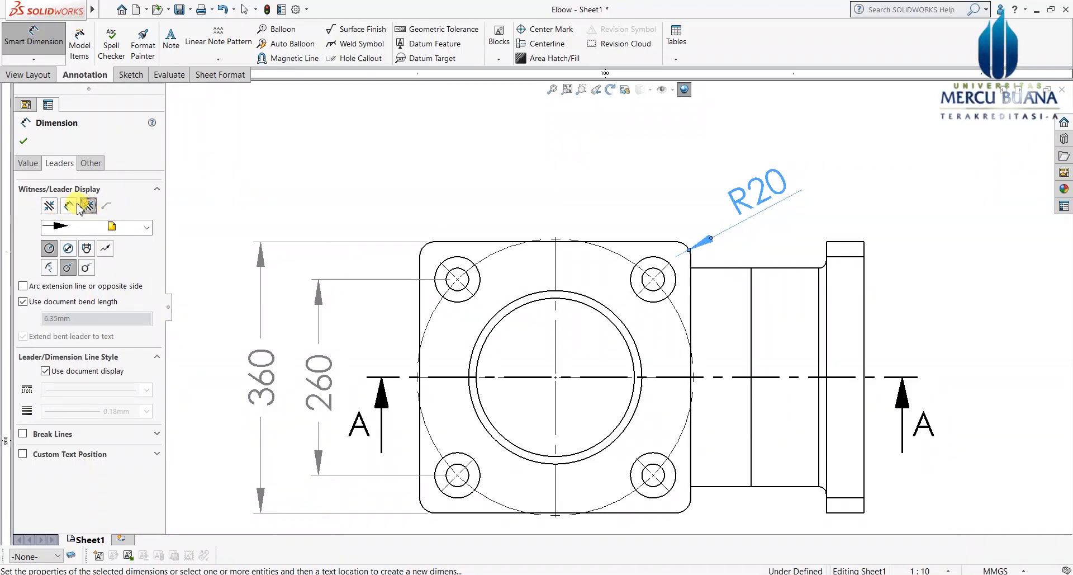
{"action": "left_click", "coordinate": [68, 250]}
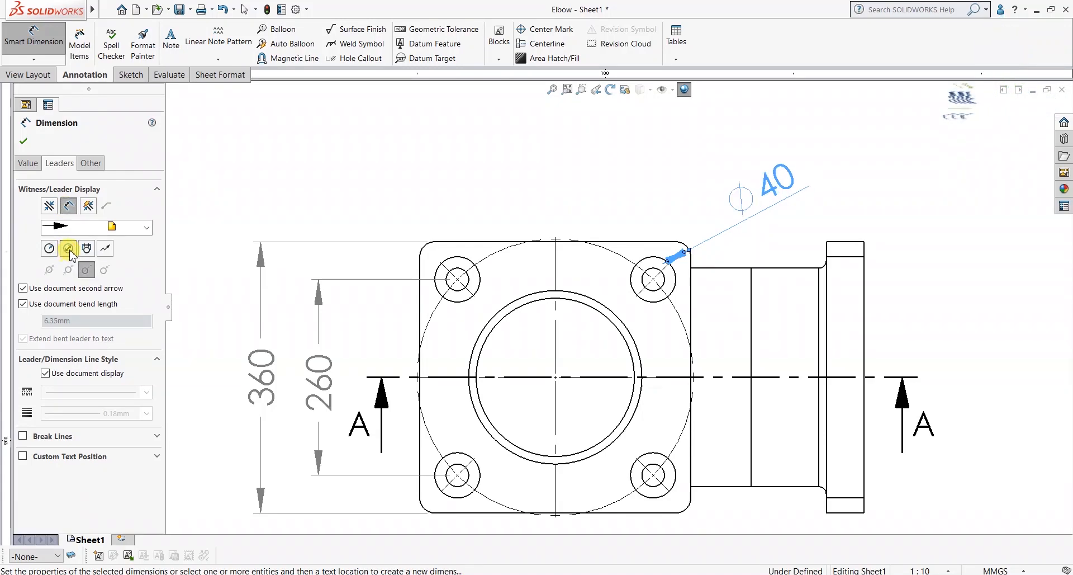
{"action": "left_click", "coordinate": [88, 207]}
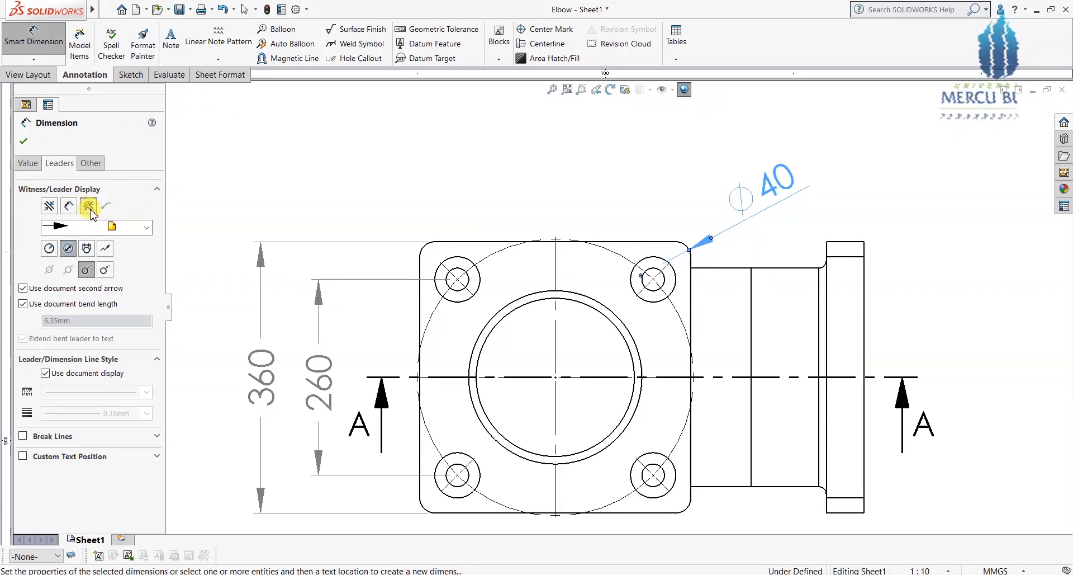
{"action": "left_click", "coordinate": [49, 248]}
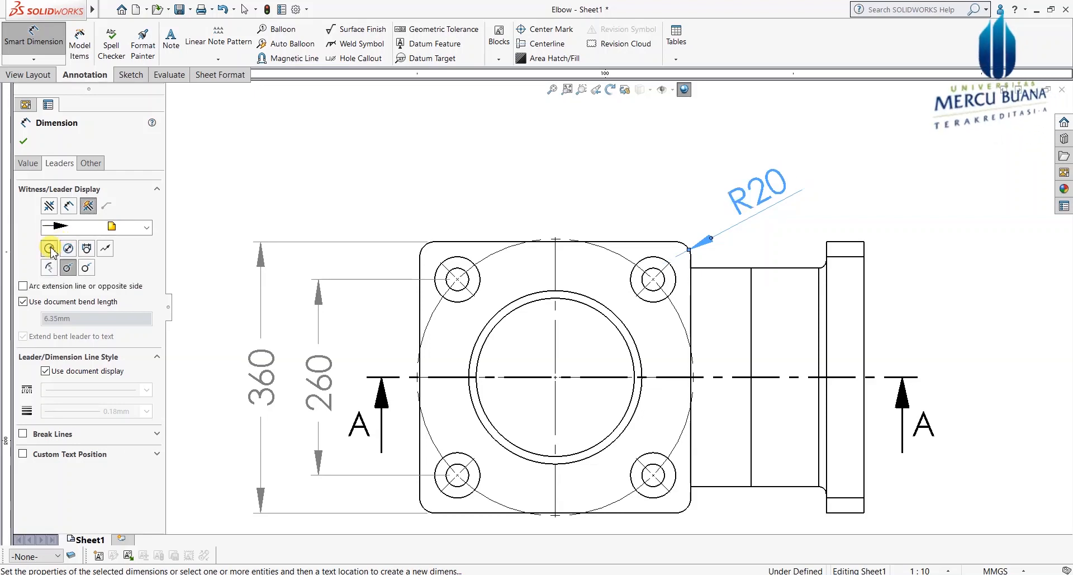
{"action": "left_click", "coordinate": [86, 248]}
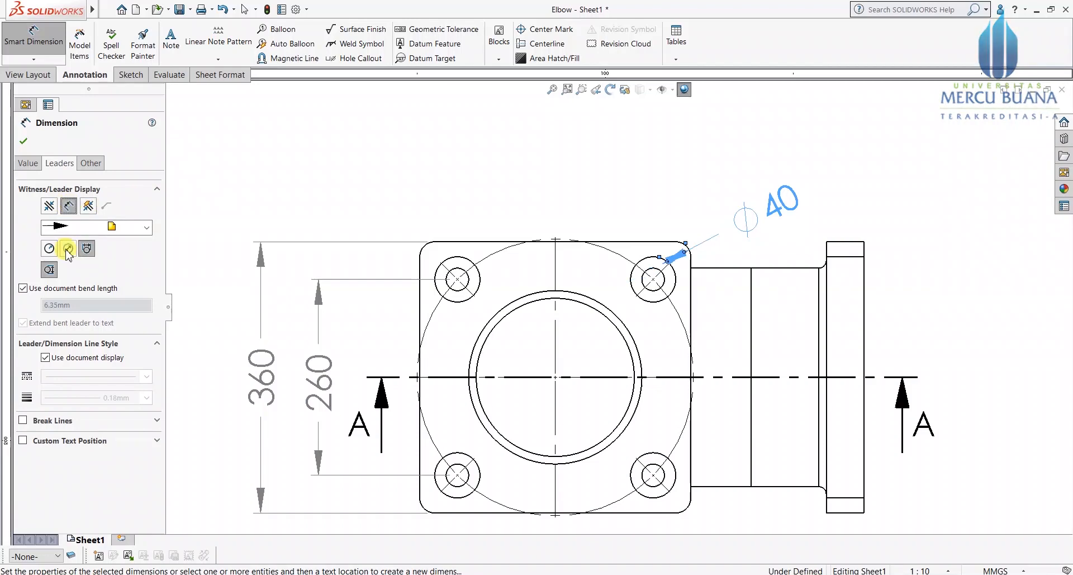
{"action": "left_click", "coordinate": [67, 249]}
{"action": "mouse_move", "coordinate": [648, 212]}
{"action": "left_mouse_down"}
{"action": "mouse_move", "coordinate": [797, 148]}
{"action": "mouse_move", "coordinate": [773, 201]}
{"action": "mouse_move", "coordinate": [756, 176]}
{"action": "left_mouse_up"}
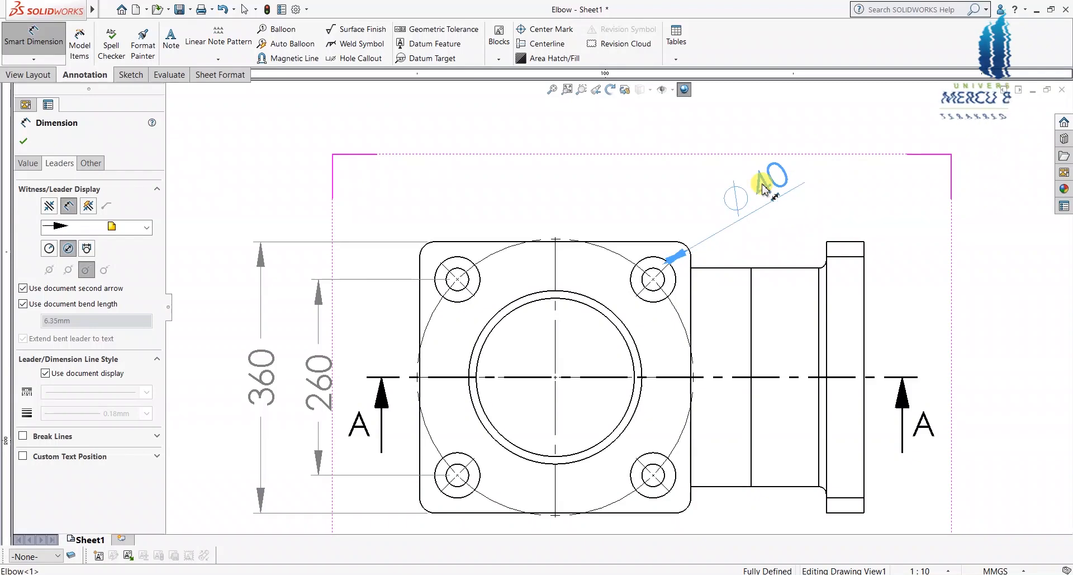
Step: Return the corner dimension to R20 with its arrow outside the arc
{"action": "left_click", "coordinate": [49, 249]}
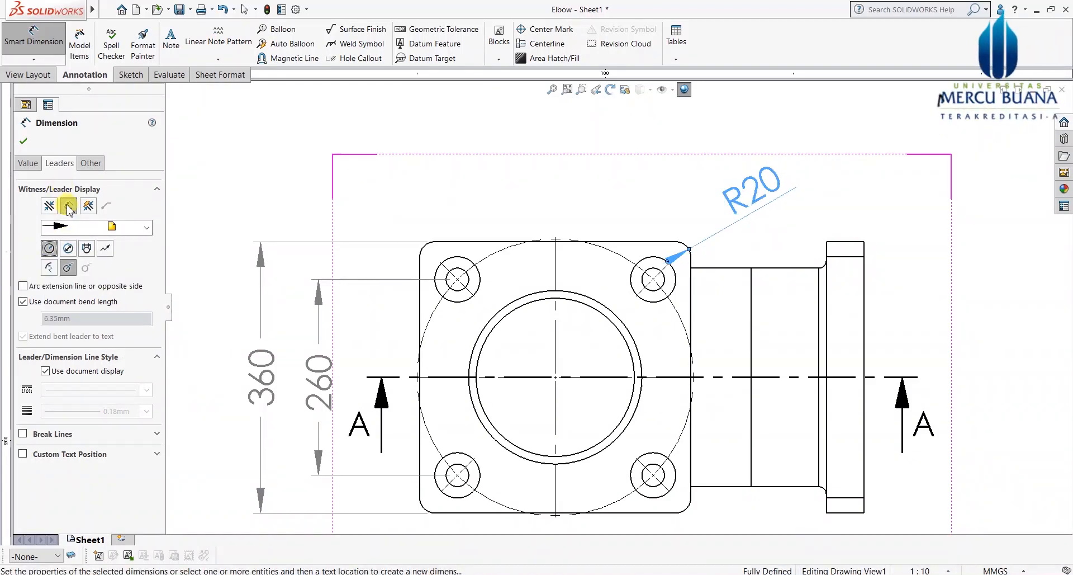
{"action": "left_click", "coordinate": [90, 205]}
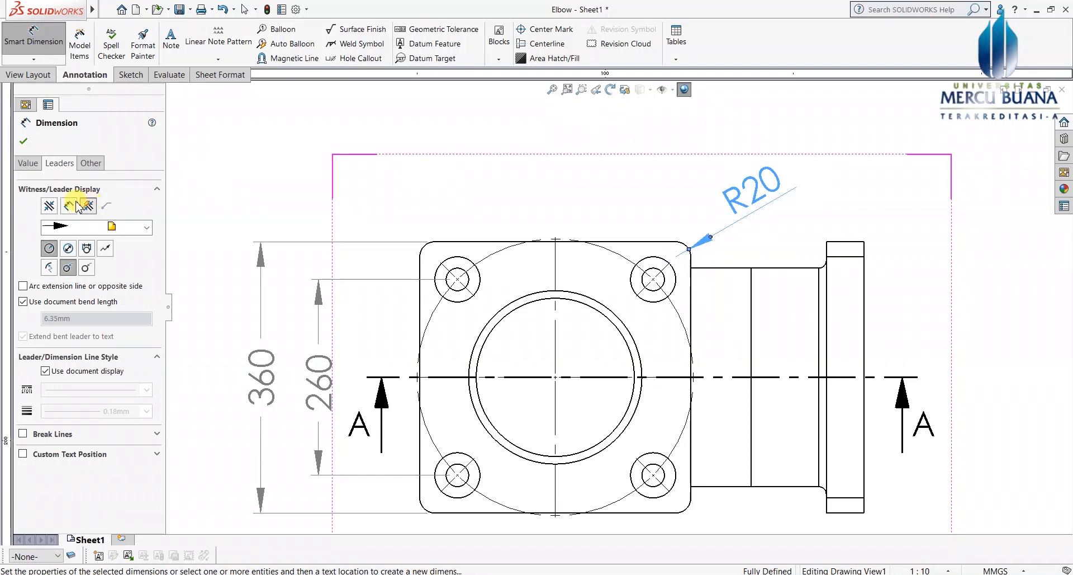
{"action": "left_click", "coordinate": [87, 205]}
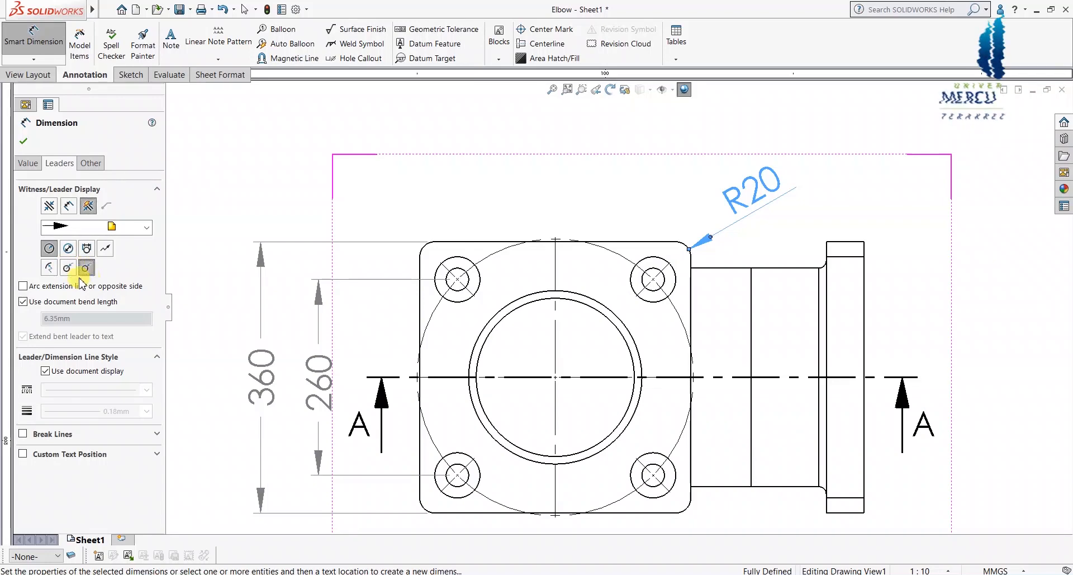
{"action": "left_click", "coordinate": [86, 267]}
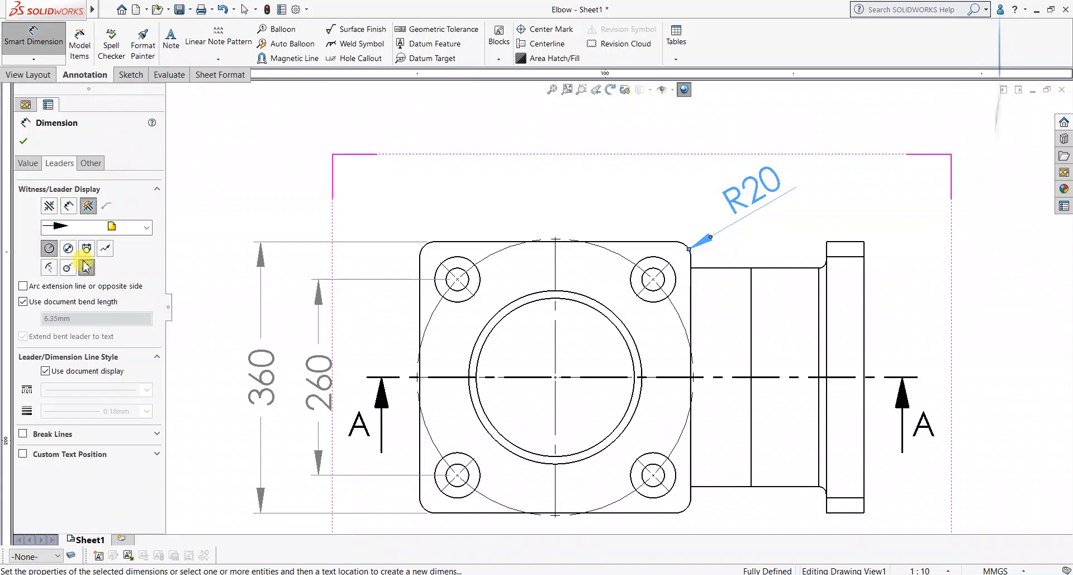
{"action": "scroll", "coordinate": [721, 241], "scroll_direction": "down", "scroll_amount": 1}
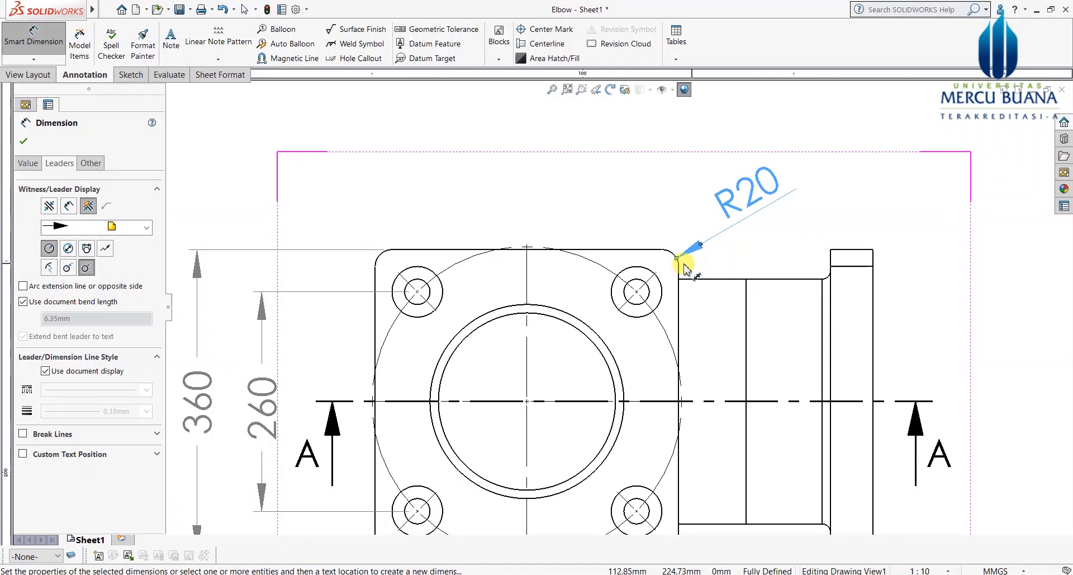
{"action": "left_click", "coordinate": [744, 252]}
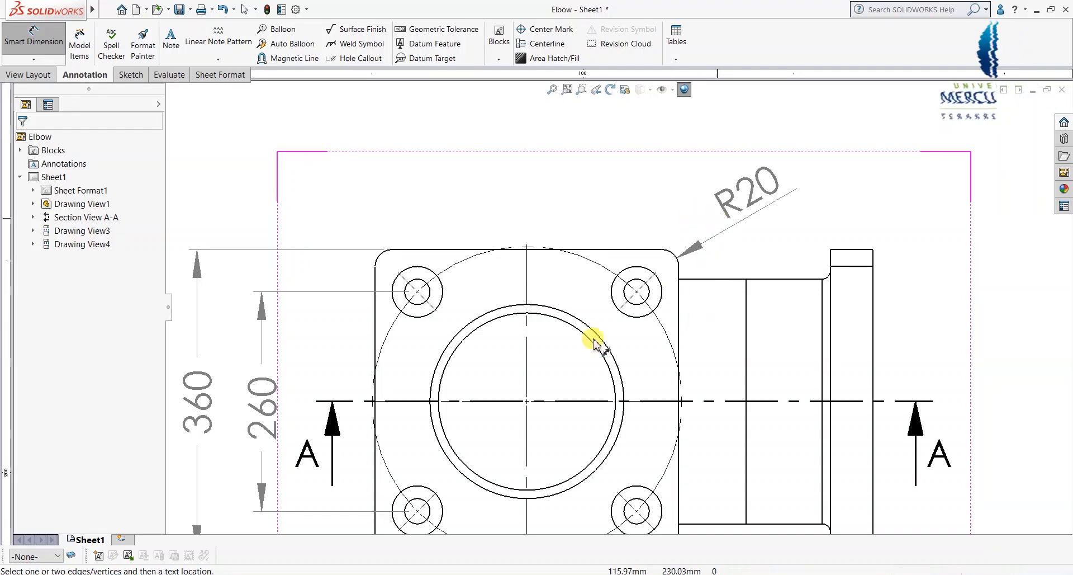
Step: Prefix the flange corner R20 dimension with '4 - ' so it reads 4 - R20
{"action": "scroll", "coordinate": [673, 241], "scroll_direction": "up", "scroll_amount": 2}
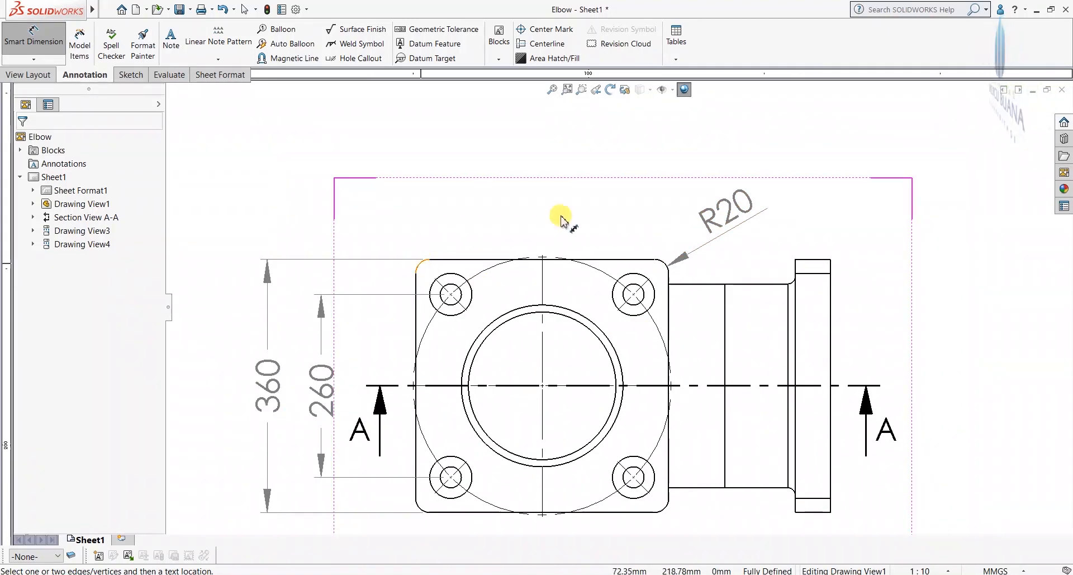
{"action": "left_click", "coordinate": [724, 226]}
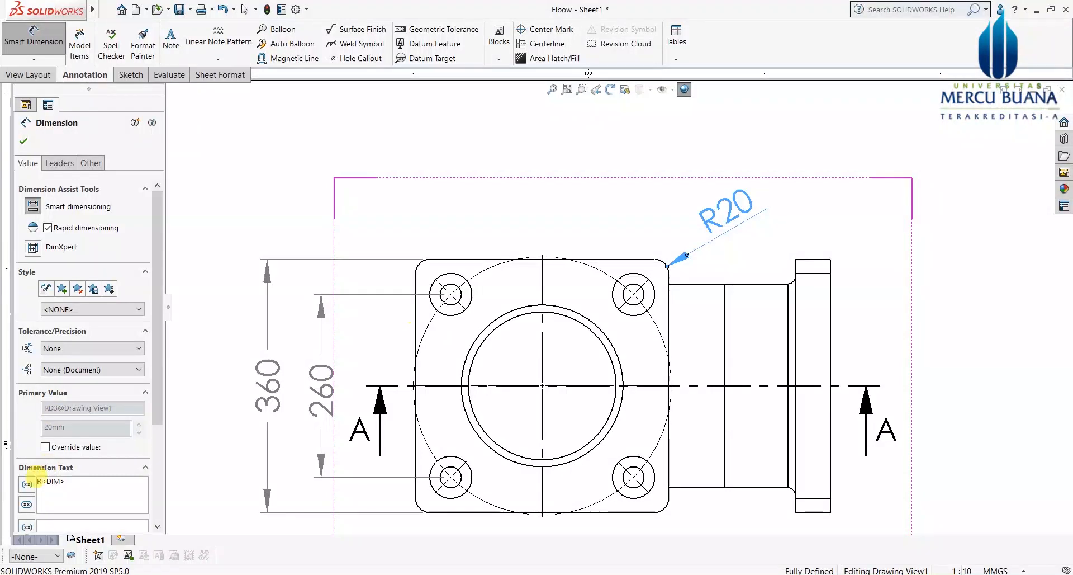
{"action": "left_click", "coordinate": [52, 501]}
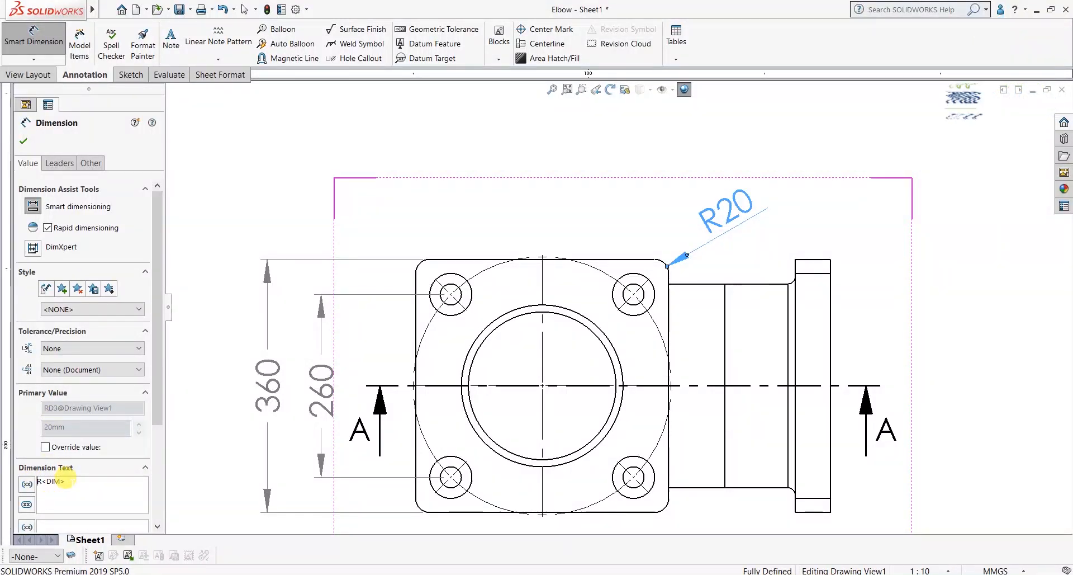
{"action": "type", "text": "4 -"}
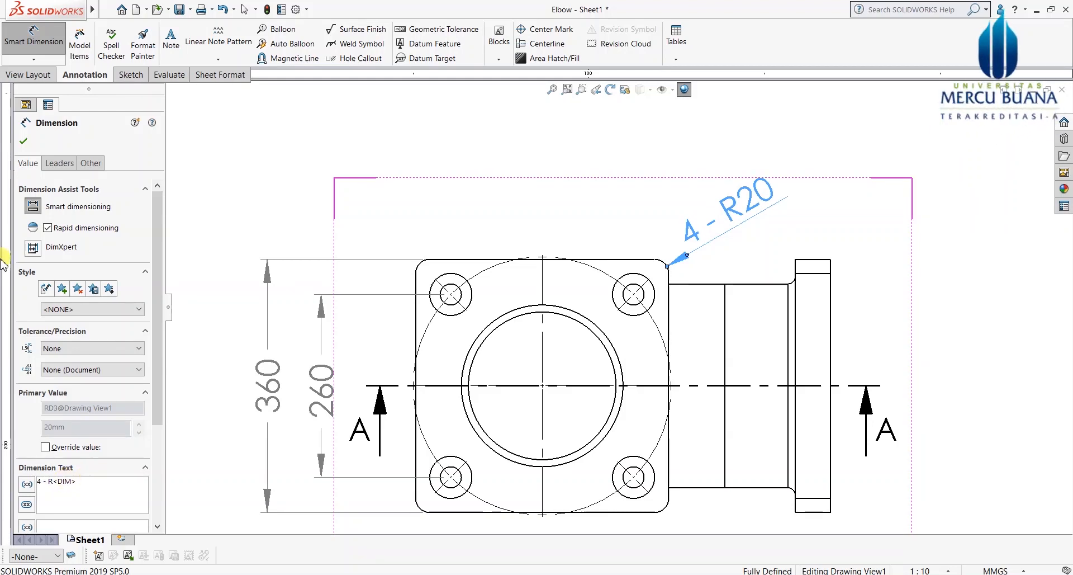
{"action": "left_click", "coordinate": [24, 141]}
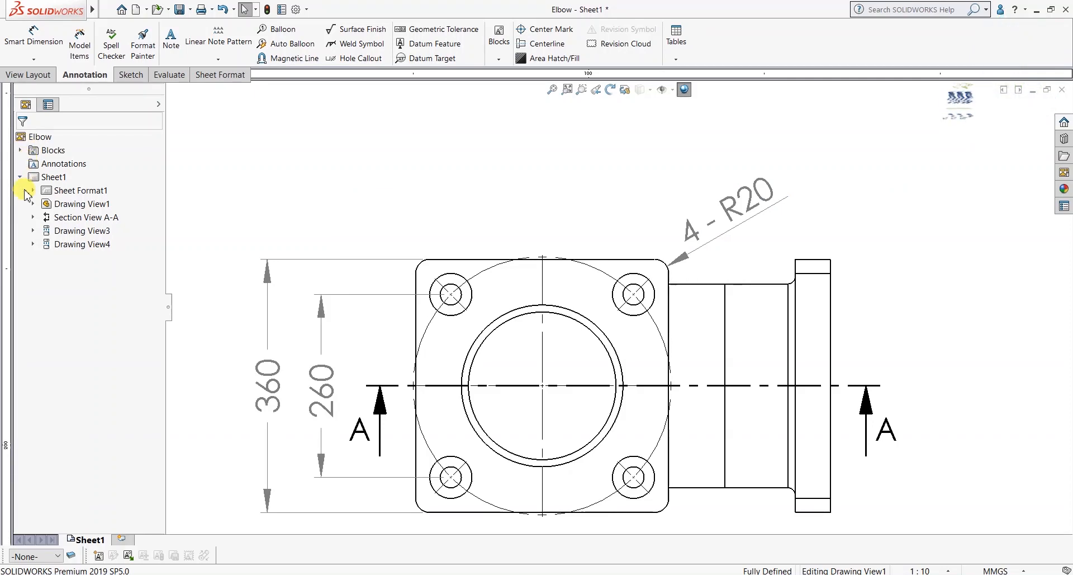
Step: Dimension the 260 spacing between the lower bolt holes below the top view
{"action": "left_click", "coordinate": [45, 42]}
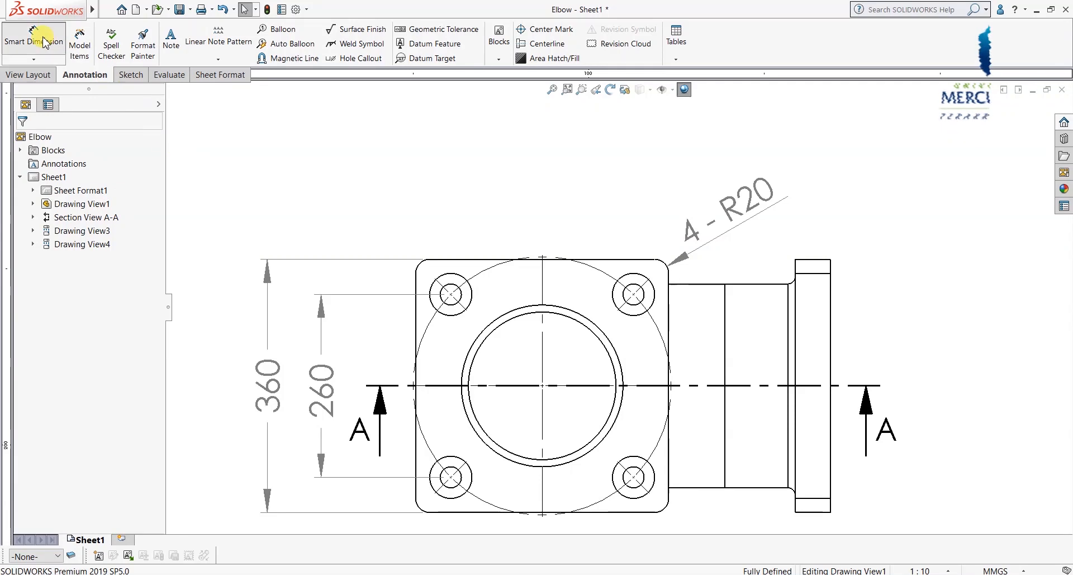
{"action": "scroll", "coordinate": [563, 455], "scroll_direction": "up", "scroll_amount": 3}
{"action": "scroll", "coordinate": [551, 441], "scroll_direction": "down", "scroll_amount": 4}
{"action": "scroll", "coordinate": [517, 453], "scroll_direction": "down", "scroll_amount": 2}
{"action": "left_click", "coordinate": [506, 382]}
{"action": "left_click", "coordinate": [753, 385]}
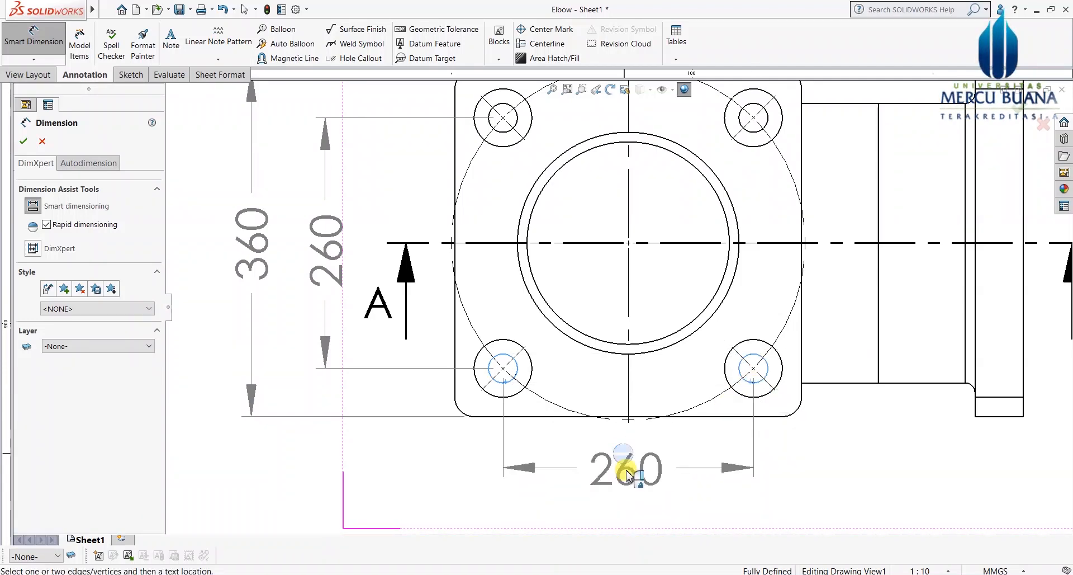
{"action": "left_click", "coordinate": [630, 487]}
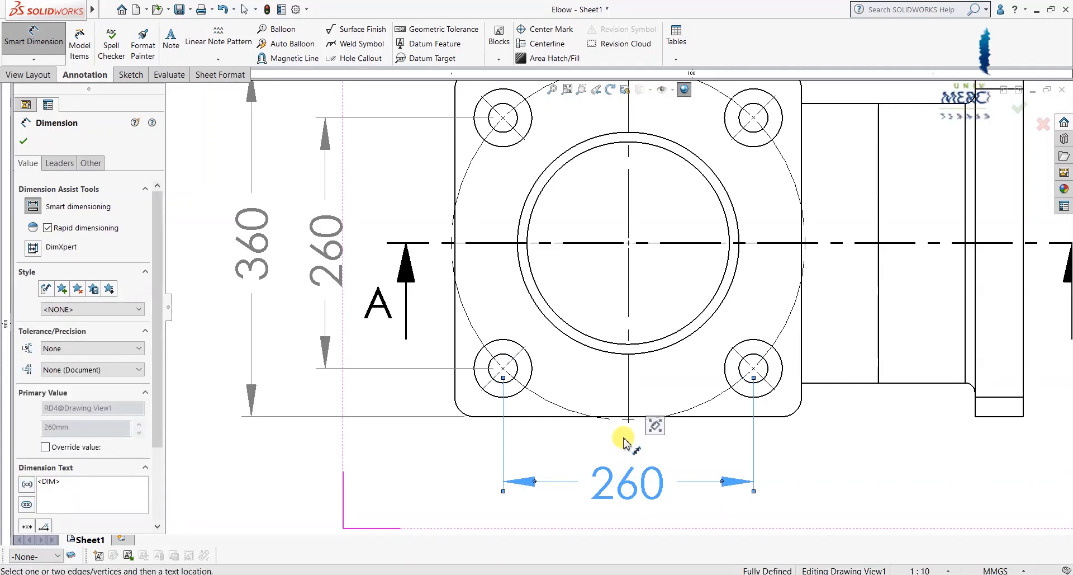
Step: Add the 360 overall flange width dimension beneath the 260 one
{"action": "scroll", "coordinate": [625, 439], "scroll_direction": "up", "scroll_amount": 1}
{"action": "left_click", "coordinate": [482, 336]}
{"action": "left_click", "coordinate": [770, 349]}
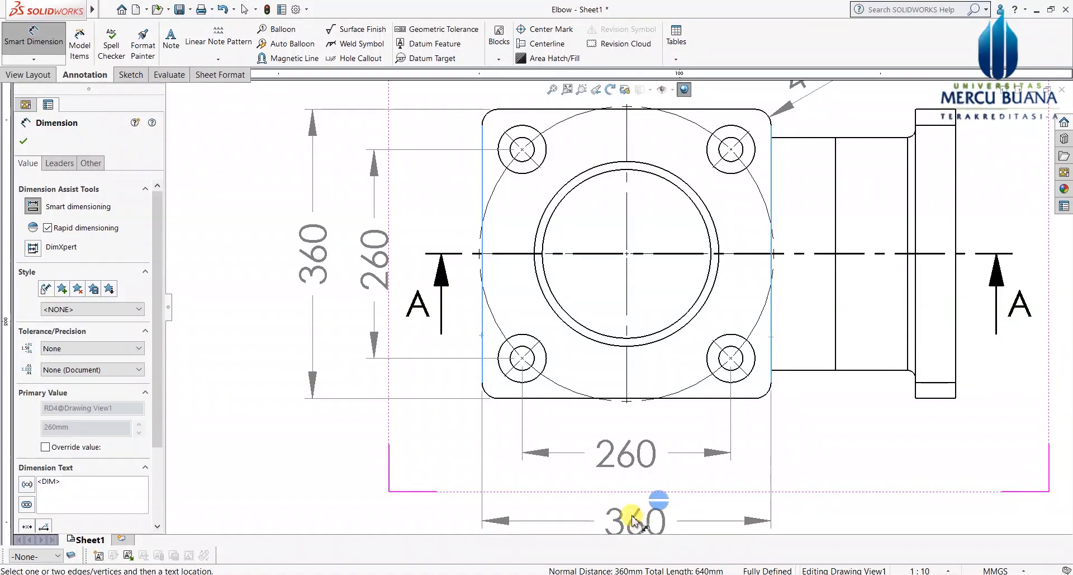
{"action": "left_click", "coordinate": [637, 511]}
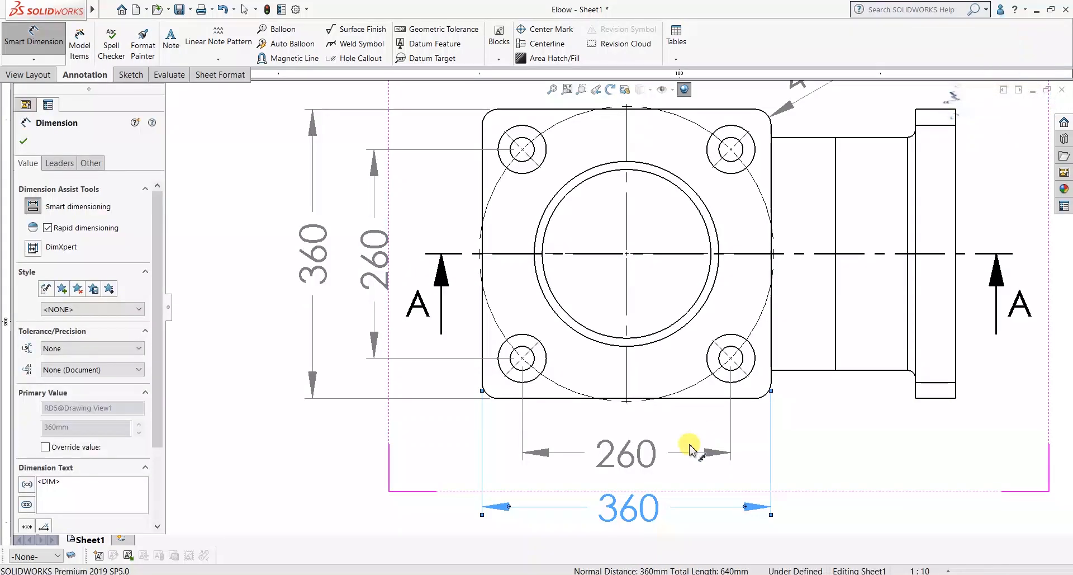
{"action": "key", "text": "z"}
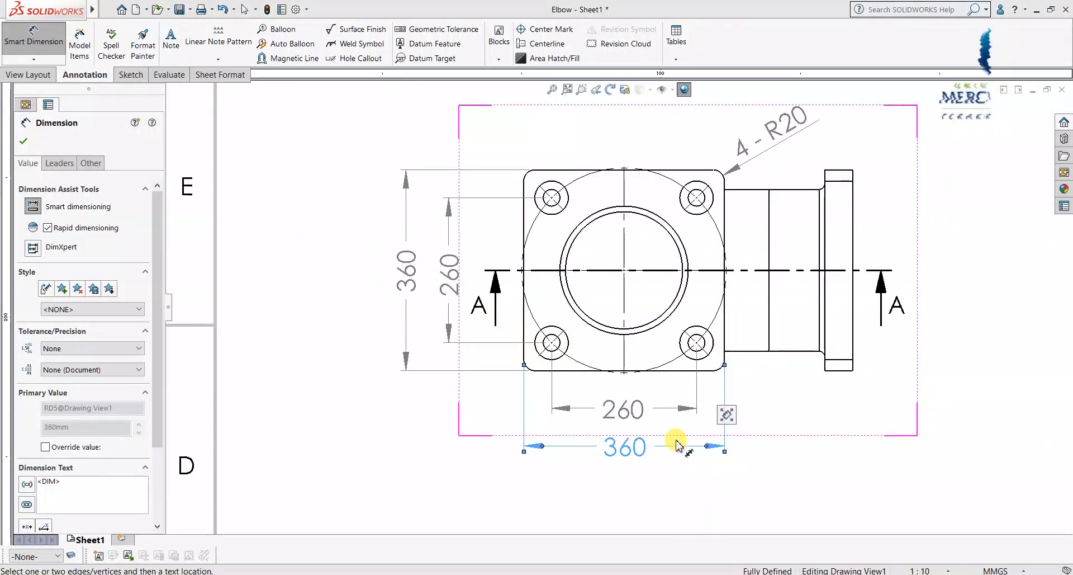
{"action": "key", "text": "z"}
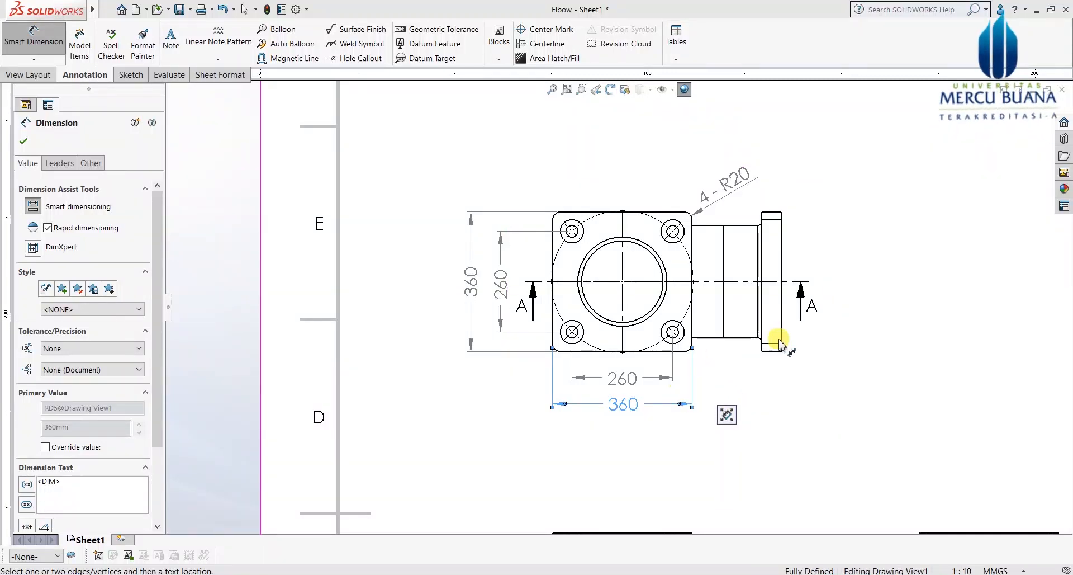
Step: Dimension the small corner fillet where the pipe meets the end flange as R10
{"action": "scroll", "coordinate": [716, 363], "scroll_direction": "down", "scroll_amount": 2}
{"action": "scroll", "coordinate": [721, 347], "scroll_direction": "down", "scroll_amount": 2}
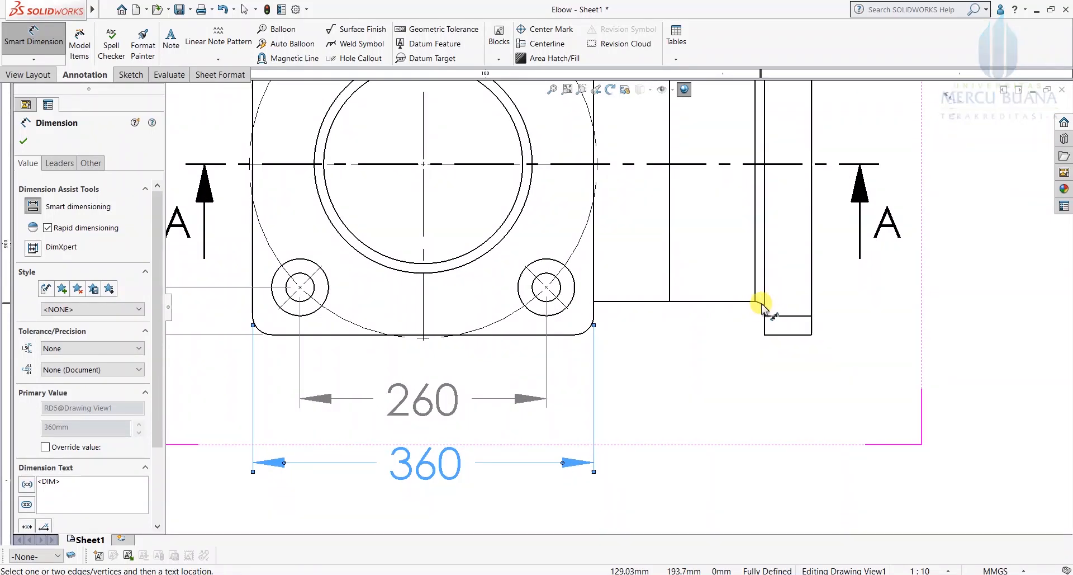
{"action": "left_click", "coordinate": [760, 304]}
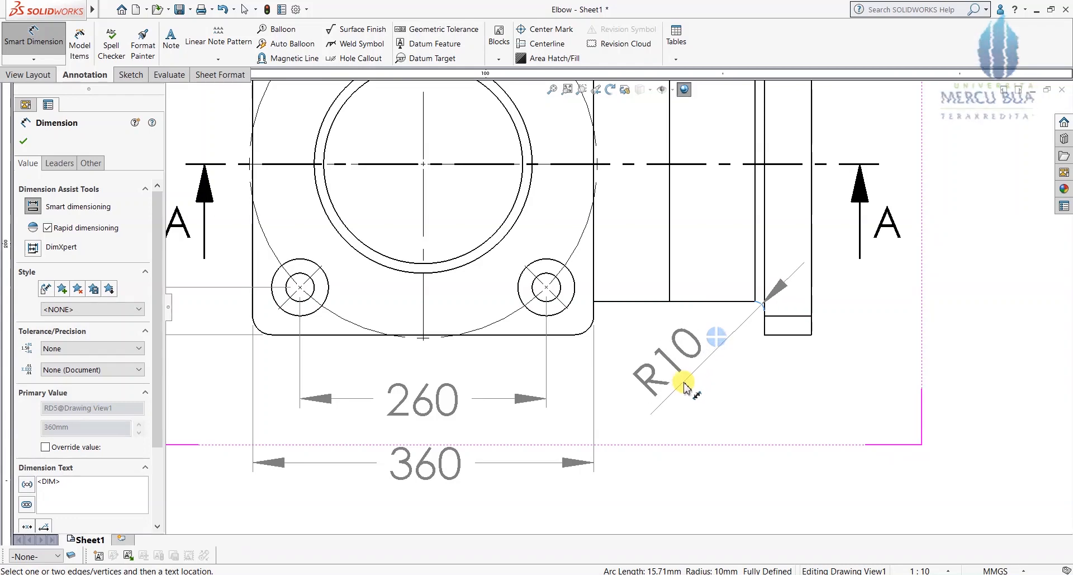
{"action": "left_click", "coordinate": [685, 385]}
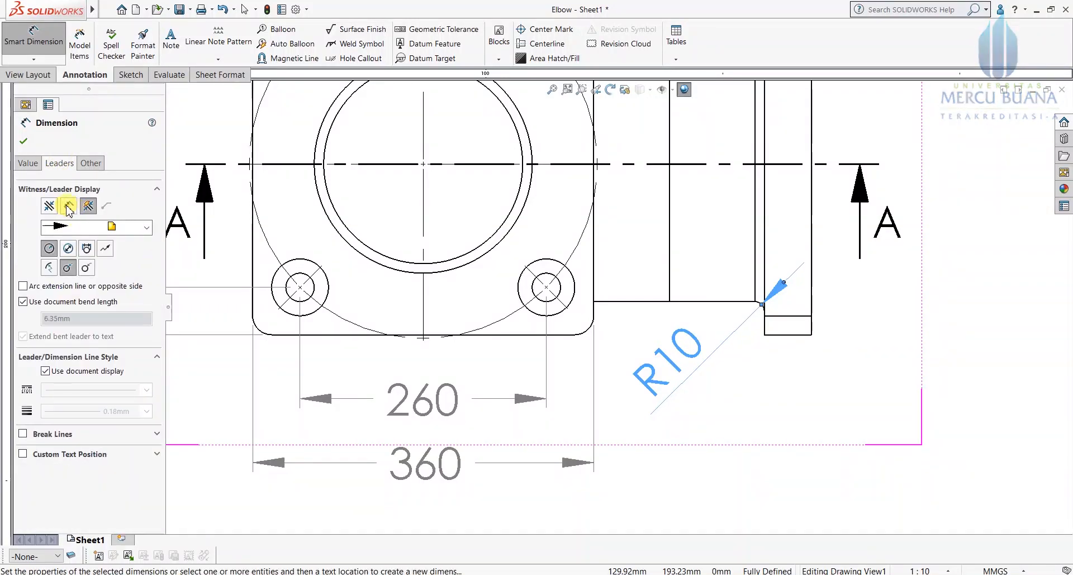
Step: Try diameter and leader display options, then revert the dimension to R10 radius
{"action": "left_click", "coordinate": [67, 248]}
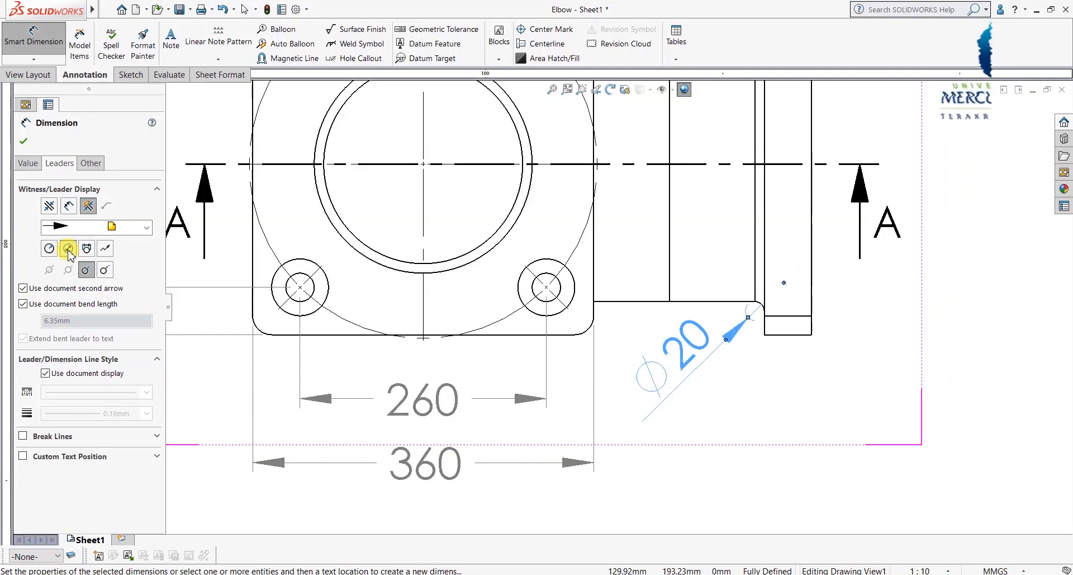
{"action": "left_click", "coordinate": [69, 207]}
{"action": "scroll", "coordinate": [565, 360], "scroll_direction": "down", "scroll_amount": 2}
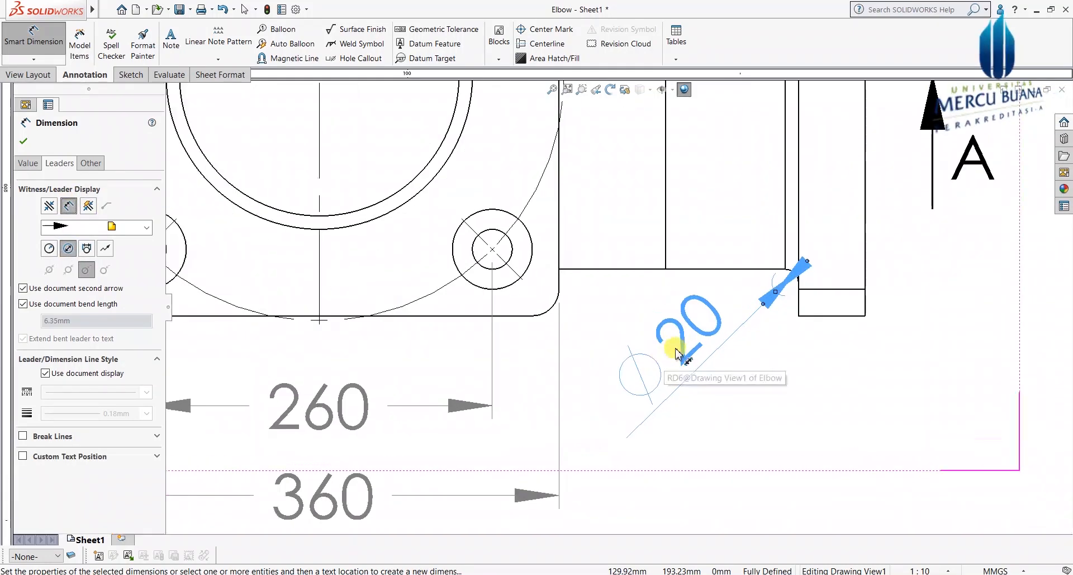
{"action": "scroll", "coordinate": [676, 352], "scroll_direction": "up", "scroll_amount": 2}
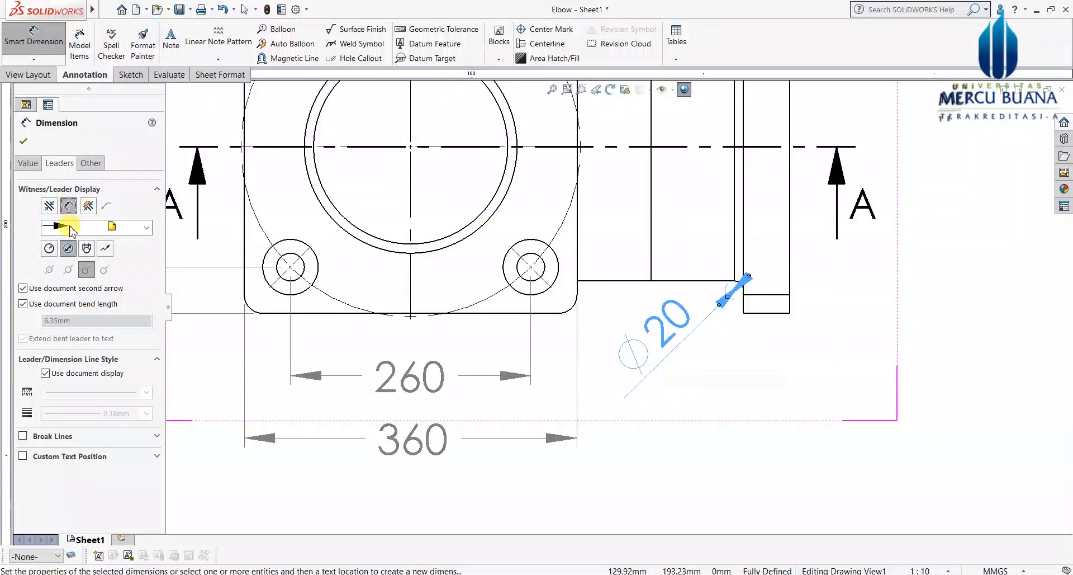
{"action": "left_click", "coordinate": [86, 206]}
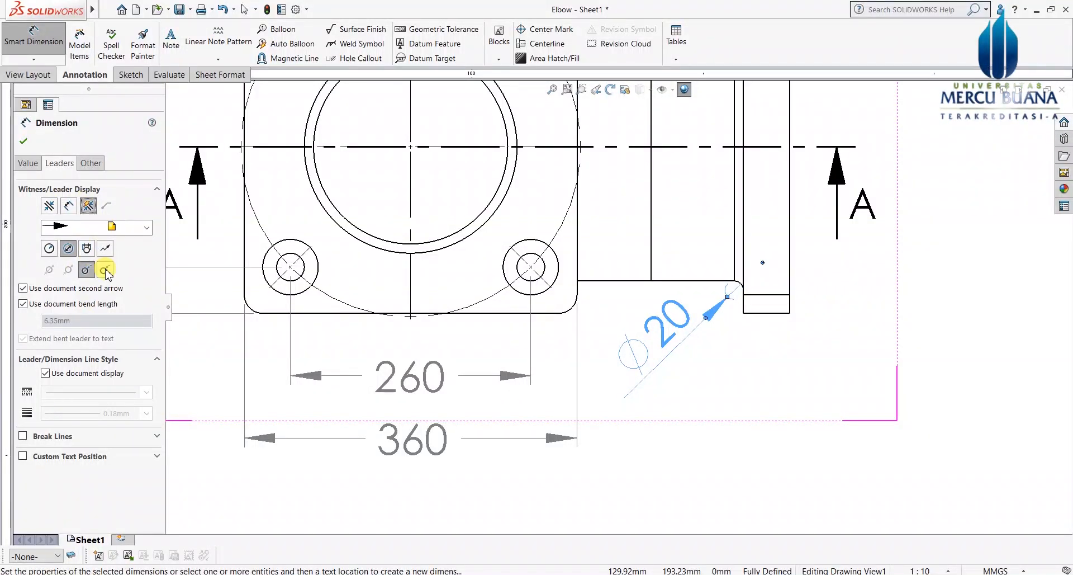
{"action": "left_click", "coordinate": [68, 206]}
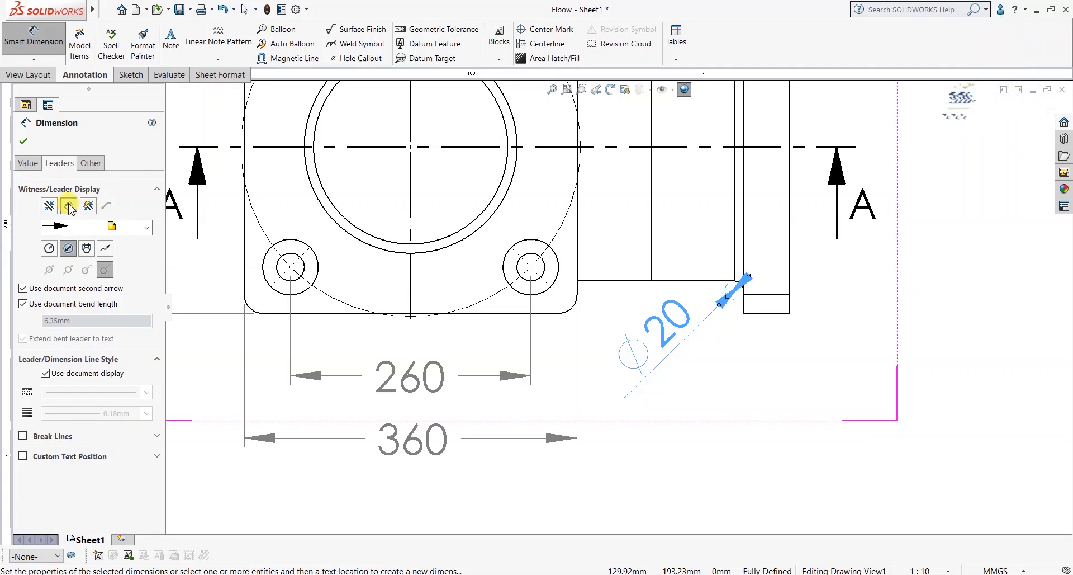
{"action": "left_click", "coordinate": [68, 248]}
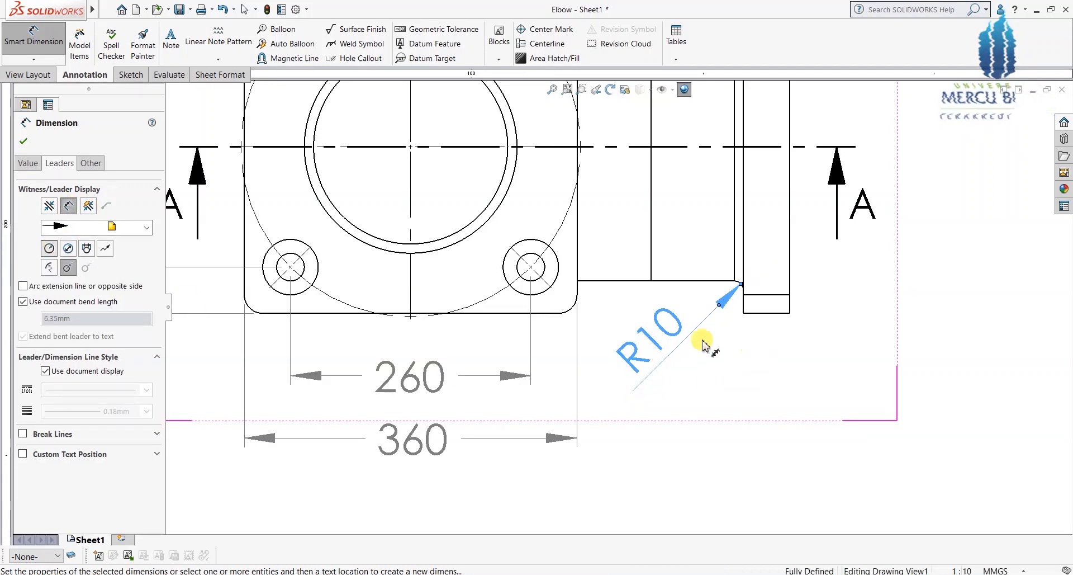
Step: Reposition the R10 text up-right, closer to the fillet
{"action": "left_click_drag", "start_coordinate": [653, 339], "coordinate": [593, 397]}
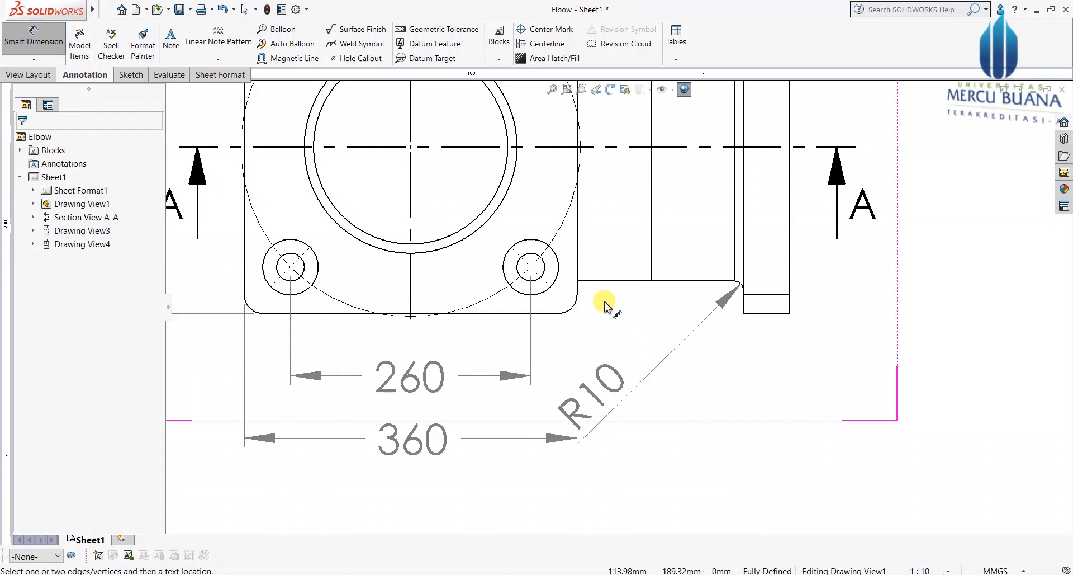
{"action": "scroll", "coordinate": [568, 330], "scroll_direction": "up", "scroll_amount": 4}
{"action": "left_click_drag", "start_coordinate": [606, 348], "coordinate": [630, 334]}
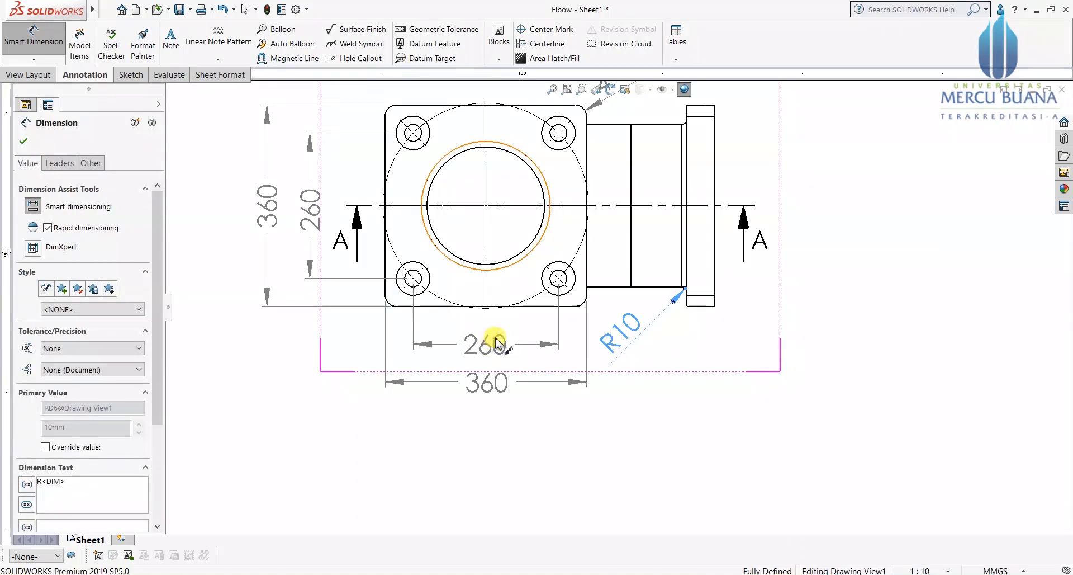
{"action": "scroll", "coordinate": [495, 346], "scroll_direction": "up", "scroll_amount": 2}
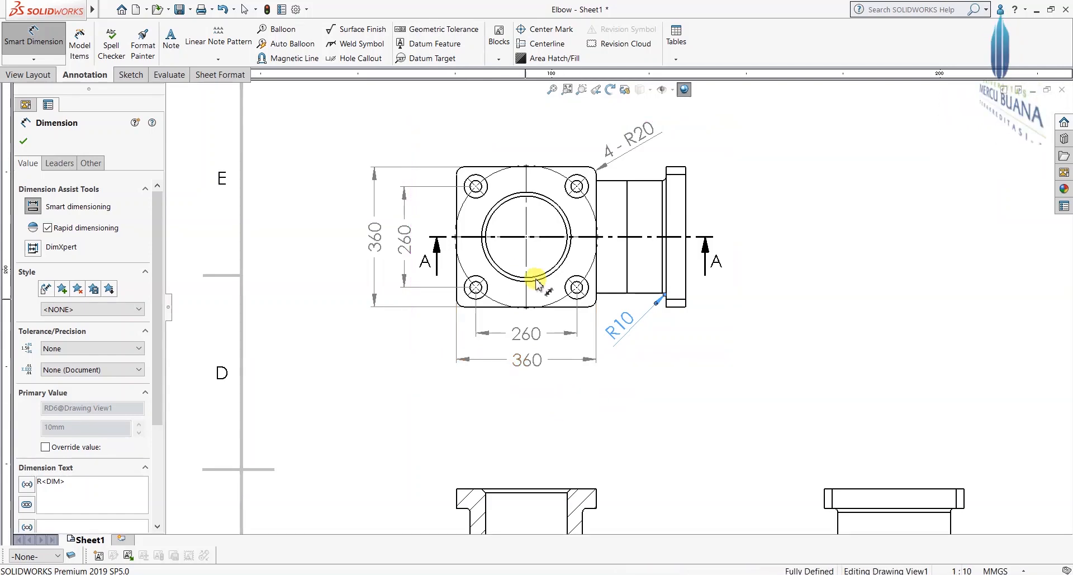
{"action": "scroll", "coordinate": [573, 315], "scroll_direction": "up", "scroll_amount": 3}
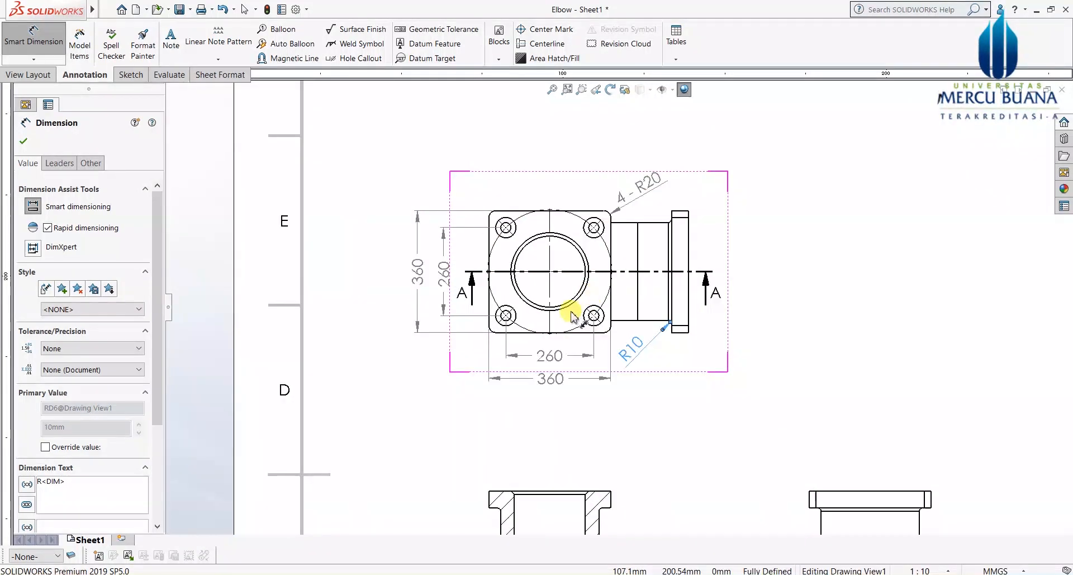
{"action": "scroll", "coordinate": [573, 315], "scroll_direction": "down", "scroll_amount": 2}
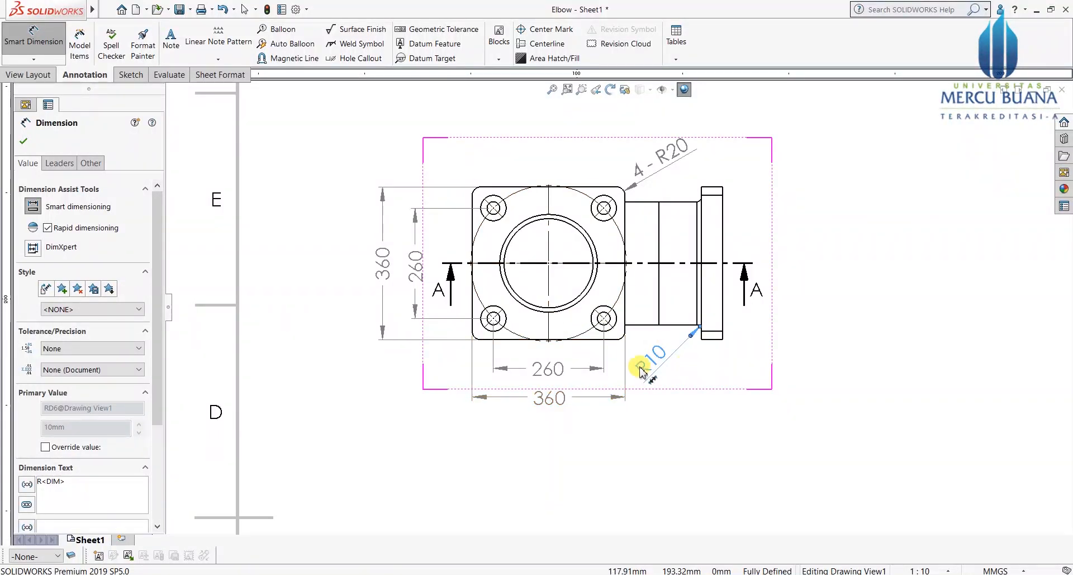
{"action": "scroll", "coordinate": [642, 414], "scroll_direction": "up", "scroll_amount": 2}
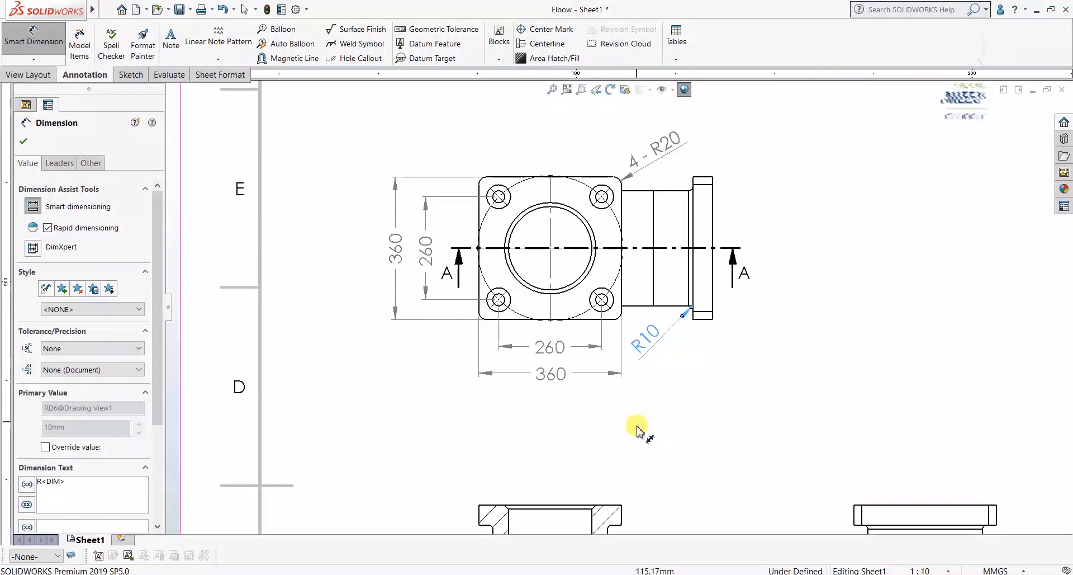
{"action": "scroll", "coordinate": [626, 453], "scroll_direction": "up", "scroll_amount": 4}
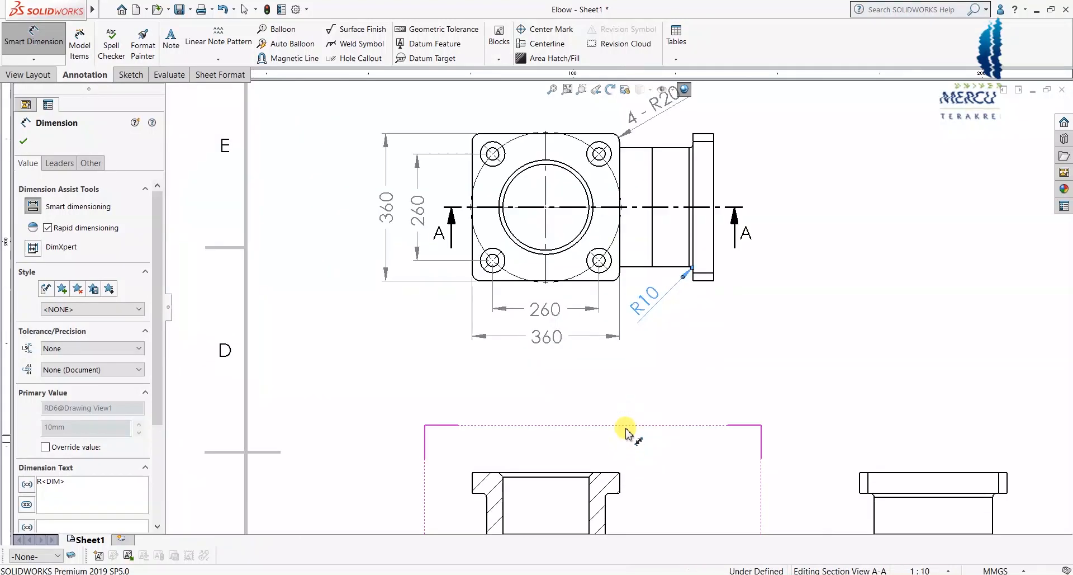
{"action": "scroll", "coordinate": [659, 402], "scroll_direction": "down", "scroll_amount": 1}
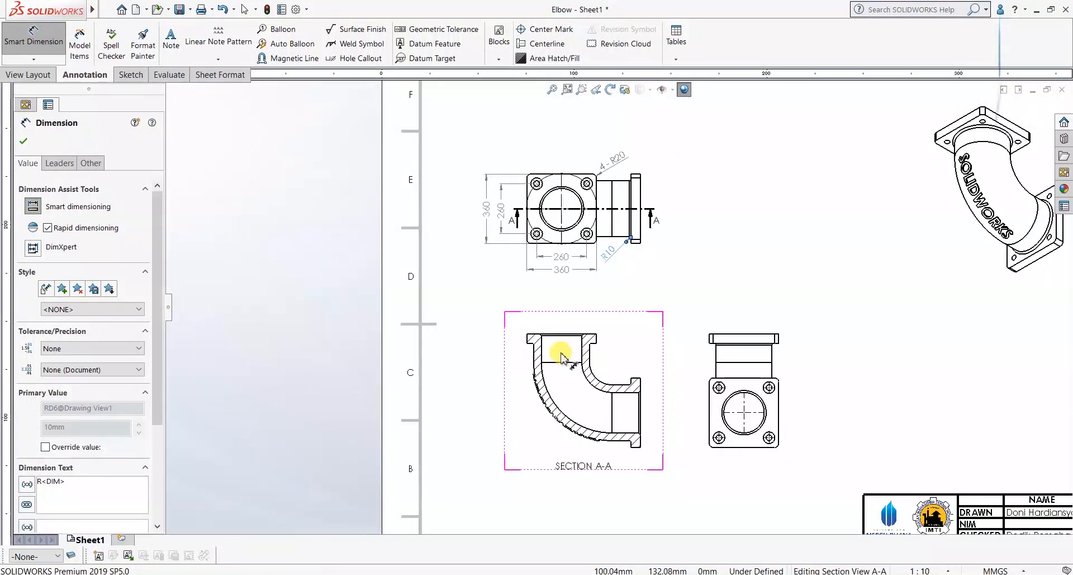
{"action": "scroll", "coordinate": [593, 378], "scroll_direction": "down", "scroll_amount": 2}
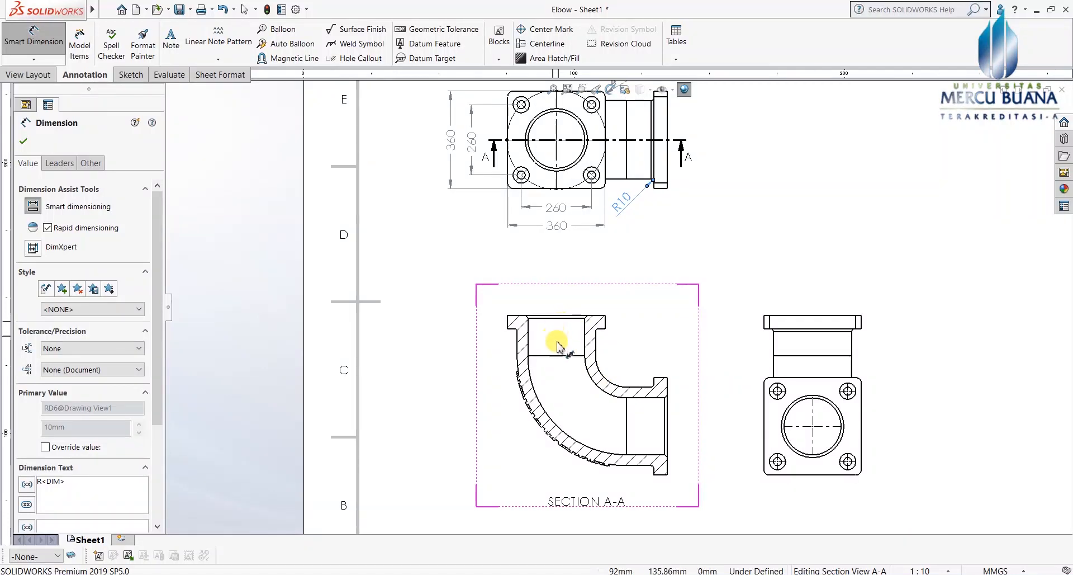
{"action": "scroll", "coordinate": [545, 332], "scroll_direction": "down", "scroll_amount": 2}
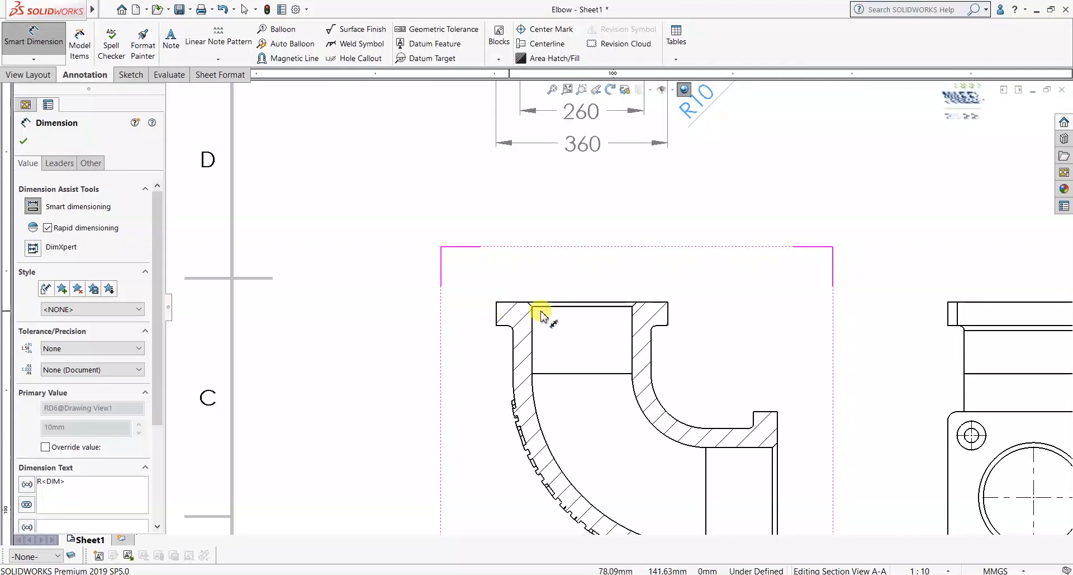
{"action": "scroll", "coordinate": [545, 309], "scroll_direction": "down", "scroll_amount": 3}
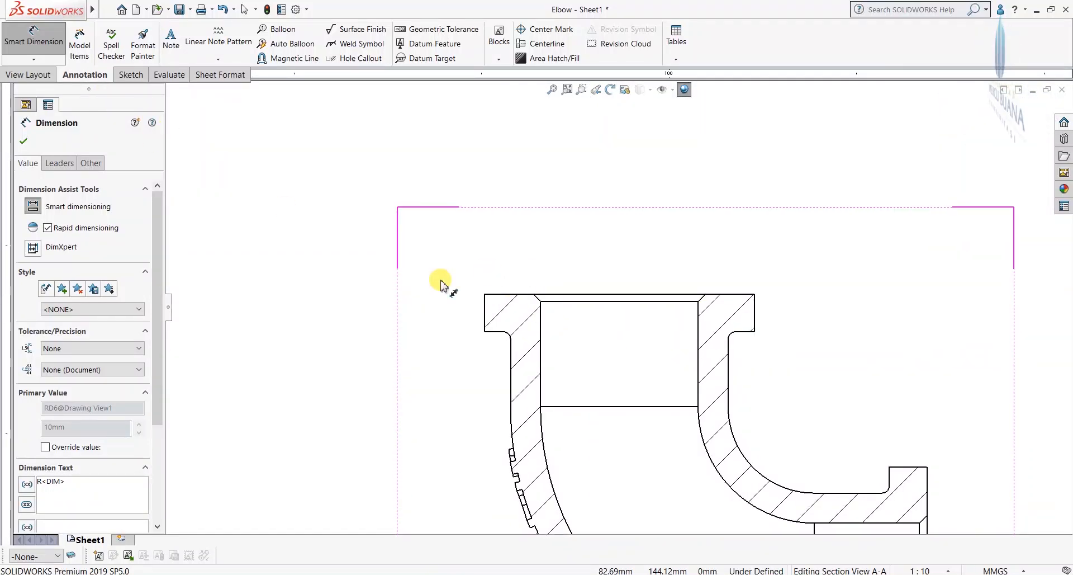
Step: Add a 10 X 45° chamfer dimension to the inner top edge of section A-A
{"action": "left_click", "coordinate": [35, 63]}
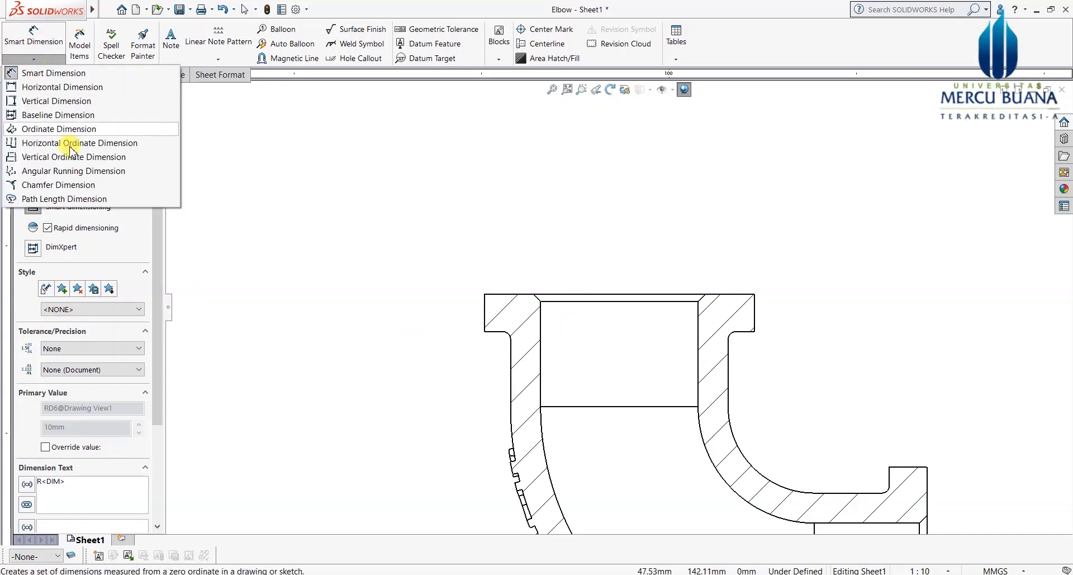
{"action": "left_click", "coordinate": [51, 186]}
{"action": "scroll", "coordinate": [558, 335], "scroll_direction": "down", "scroll_amount": 3}
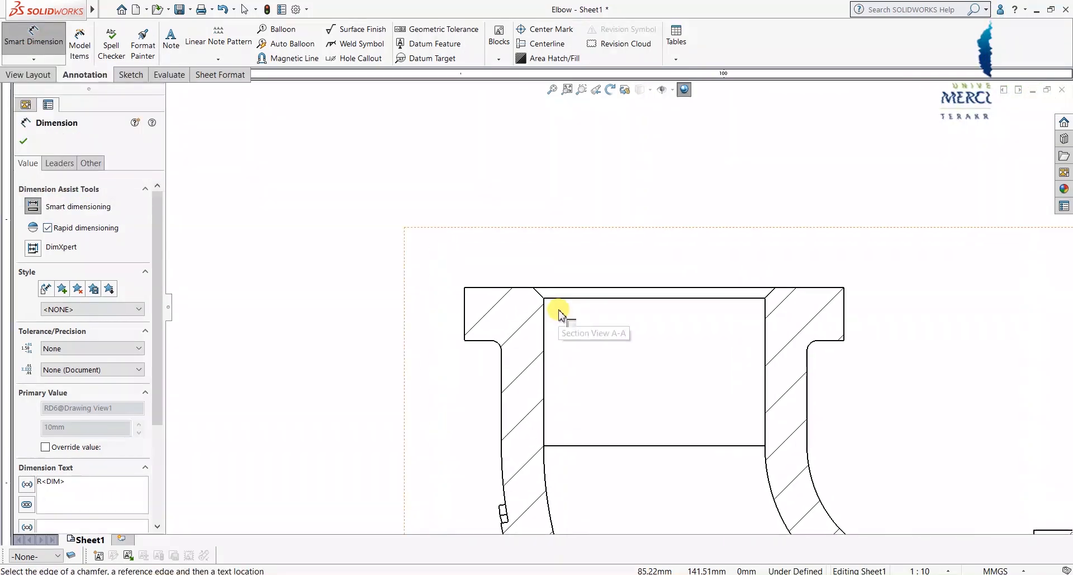
{"action": "scroll", "coordinate": [559, 314], "scroll_direction": "down", "scroll_amount": 2}
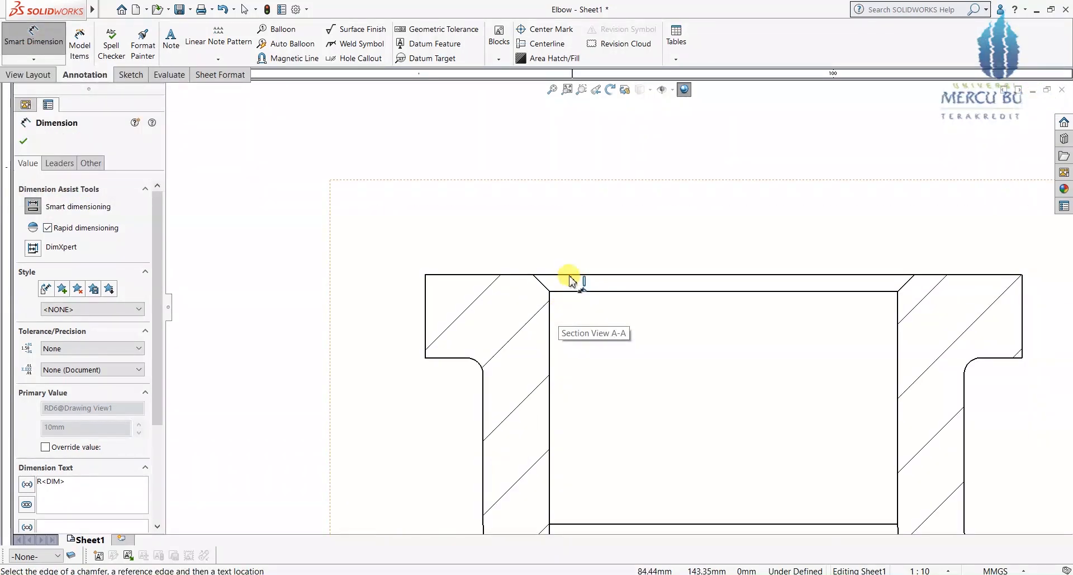
{"action": "left_click", "coordinate": [545, 290]}
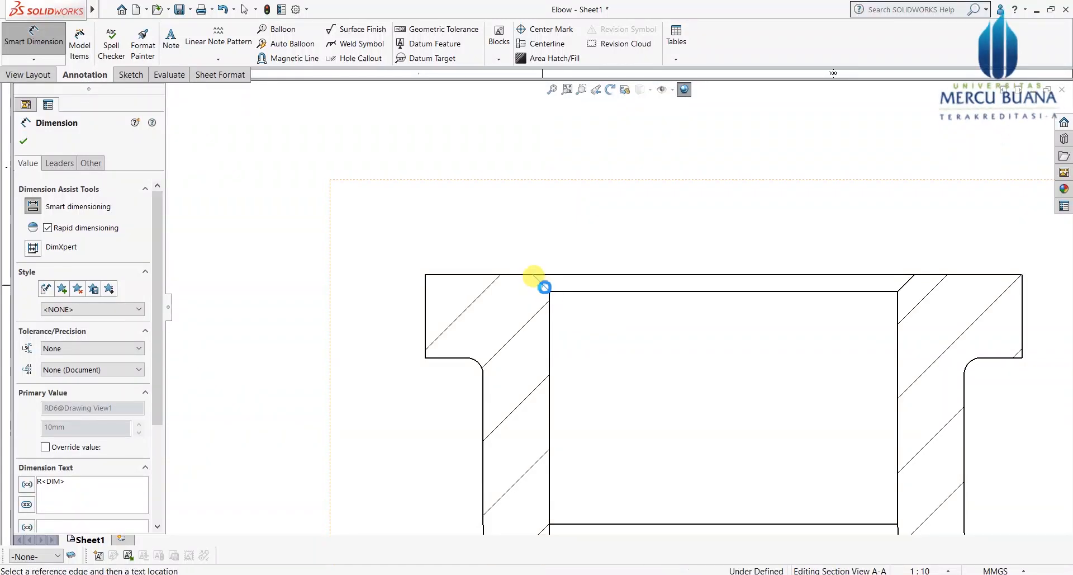
{"action": "left_click", "coordinate": [549, 334]}
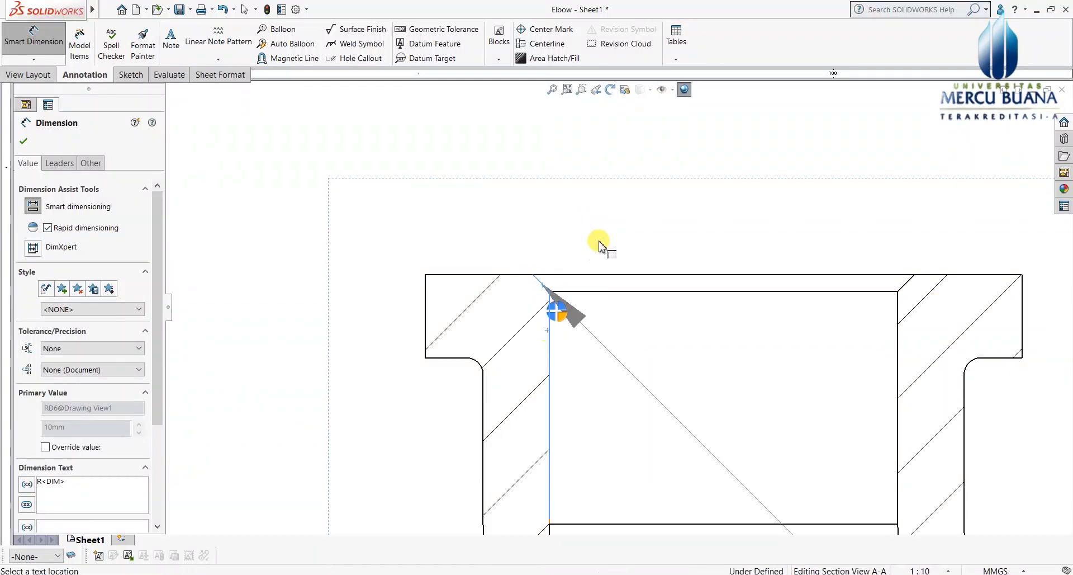
{"action": "scroll", "coordinate": [771, 218], "scroll_direction": "up", "scroll_amount": 2}
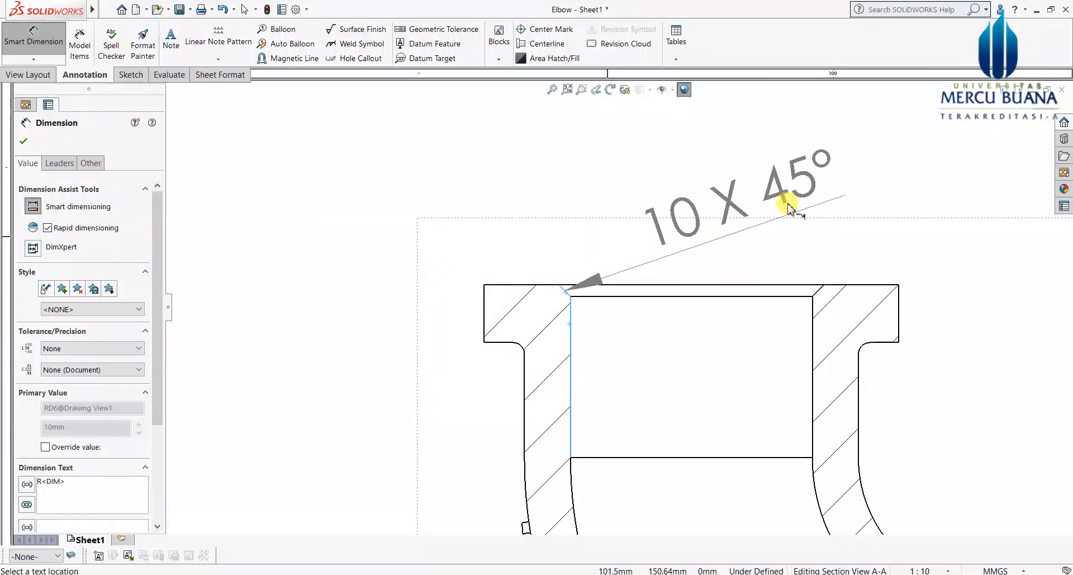
{"action": "left_click", "coordinate": [798, 206]}
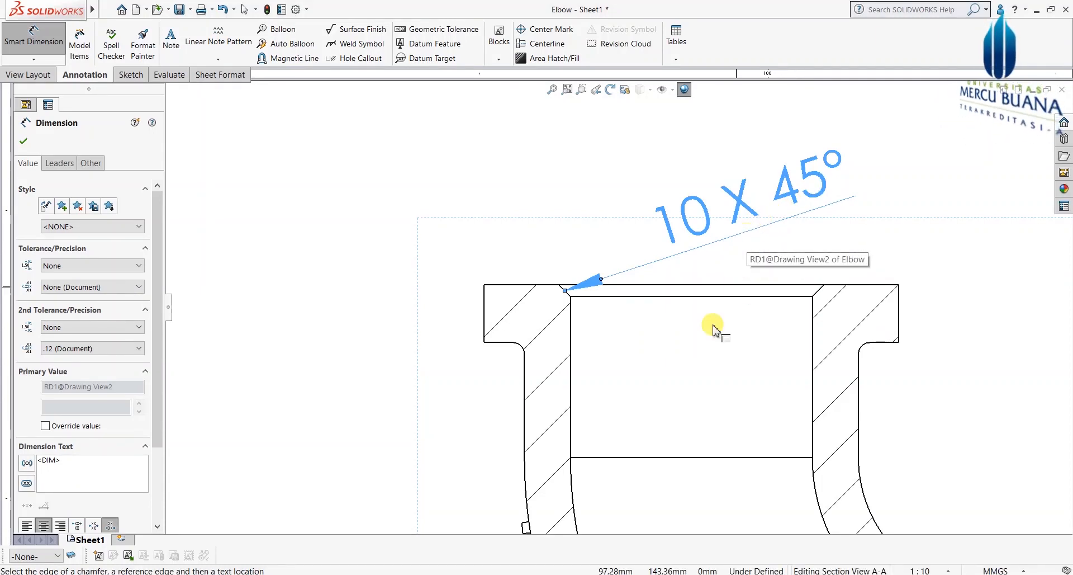
{"action": "scroll", "coordinate": [534, 371], "scroll_direction": "down", "scroll_amount": 2}
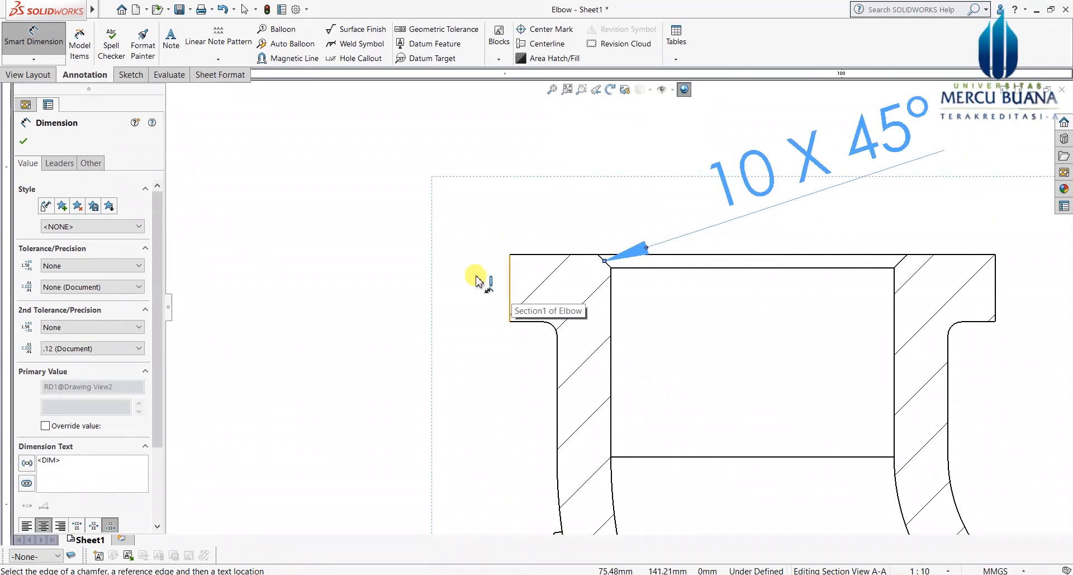
{"action": "key", "text": "Escape"}
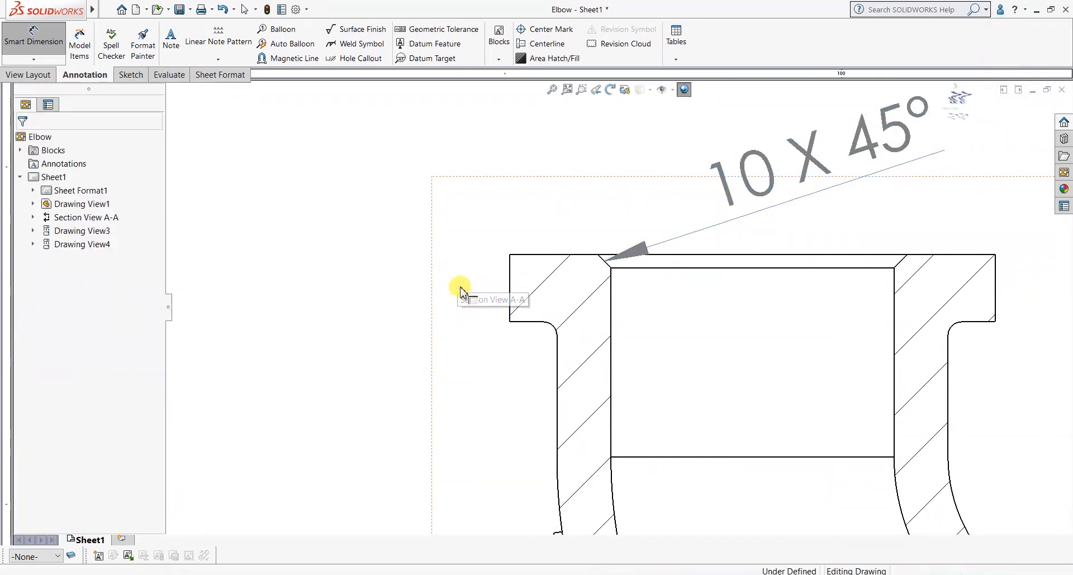
Step: Dimension section A-A's left side with a vertical 50 flange thickness and 150 depth
{"action": "left_click", "coordinate": [40, 45]}
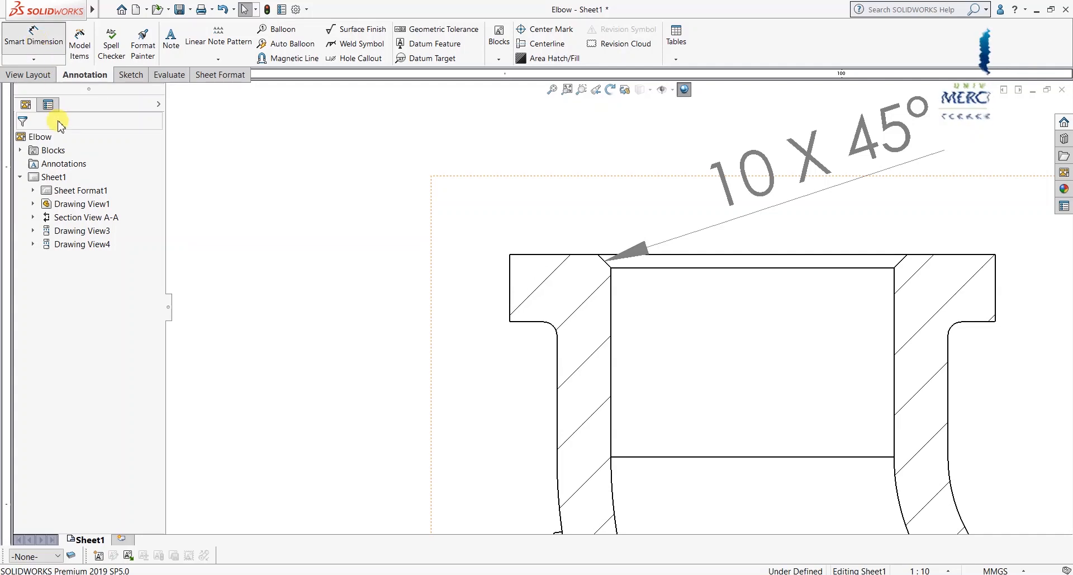
{"action": "left_click", "coordinate": [508, 290]}
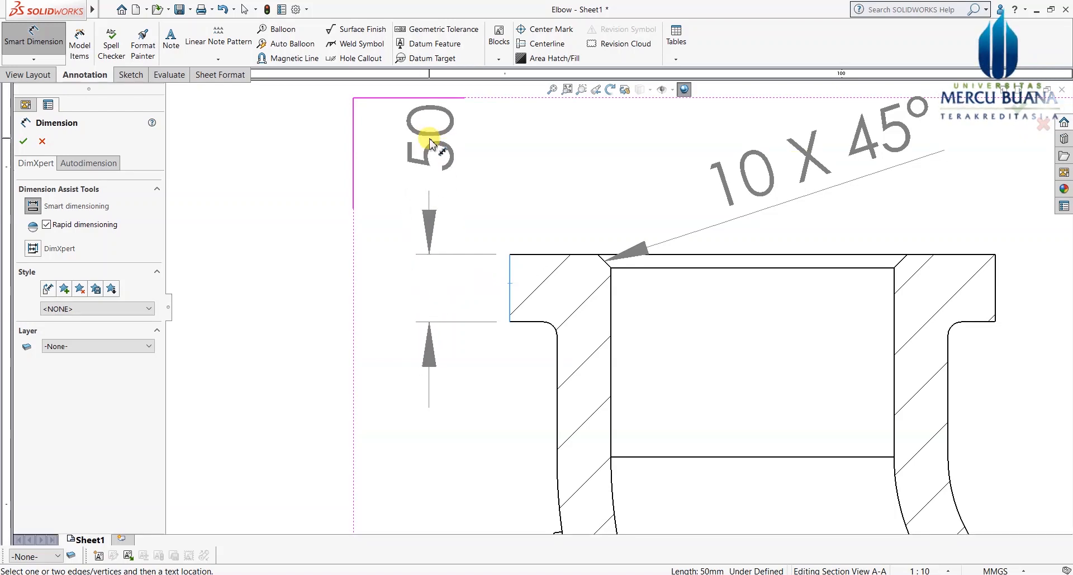
{"action": "left_click", "coordinate": [435, 144]}
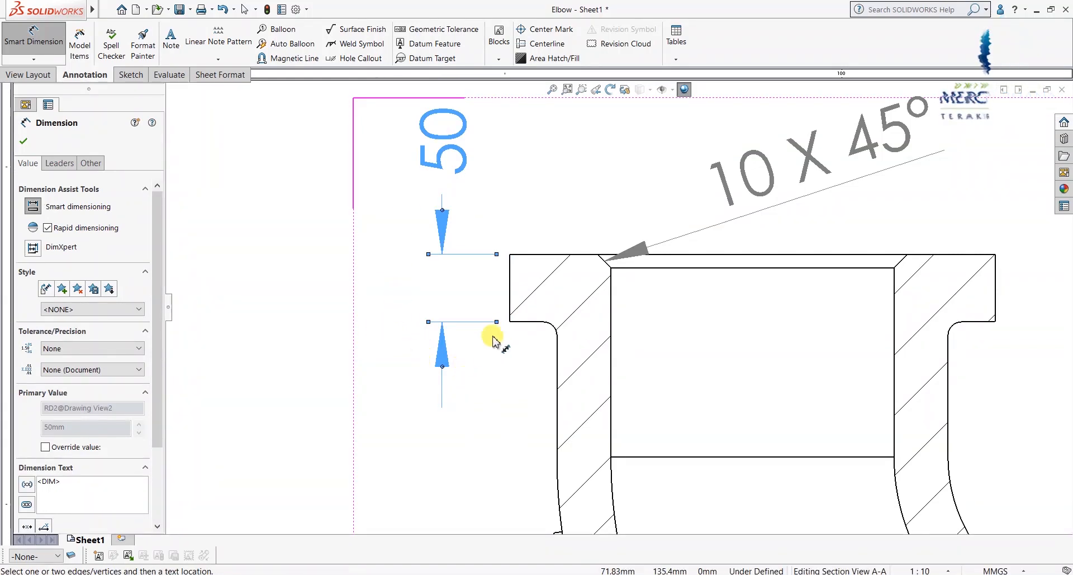
{"action": "scroll", "coordinate": [495, 339], "scroll_direction": "up", "scroll_amount": 2}
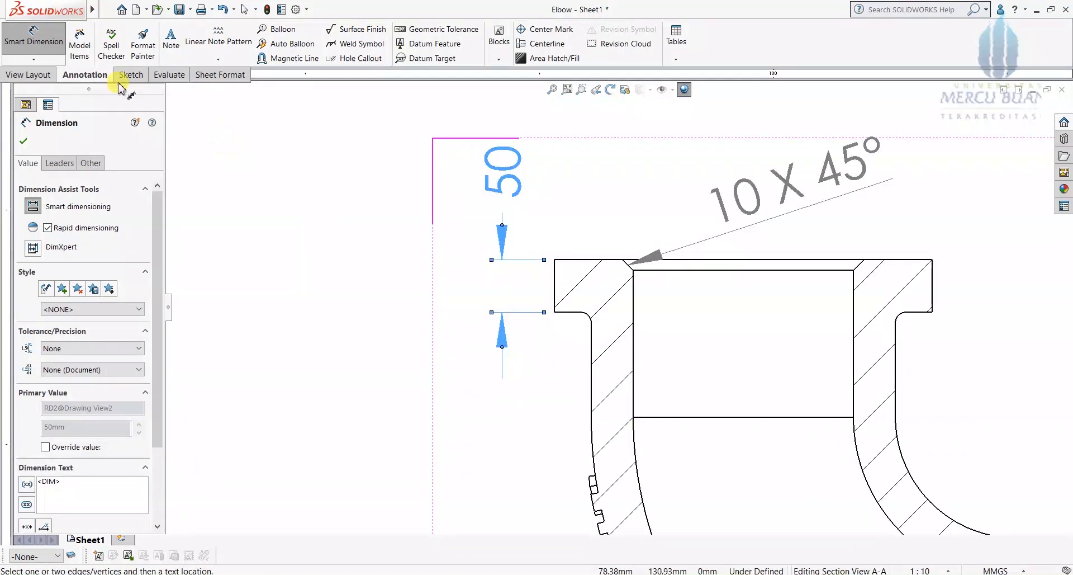
{"action": "scroll", "coordinate": [580, 285], "scroll_direction": "down", "scroll_amount": 1}
{"action": "left_click", "coordinate": [578, 259]}
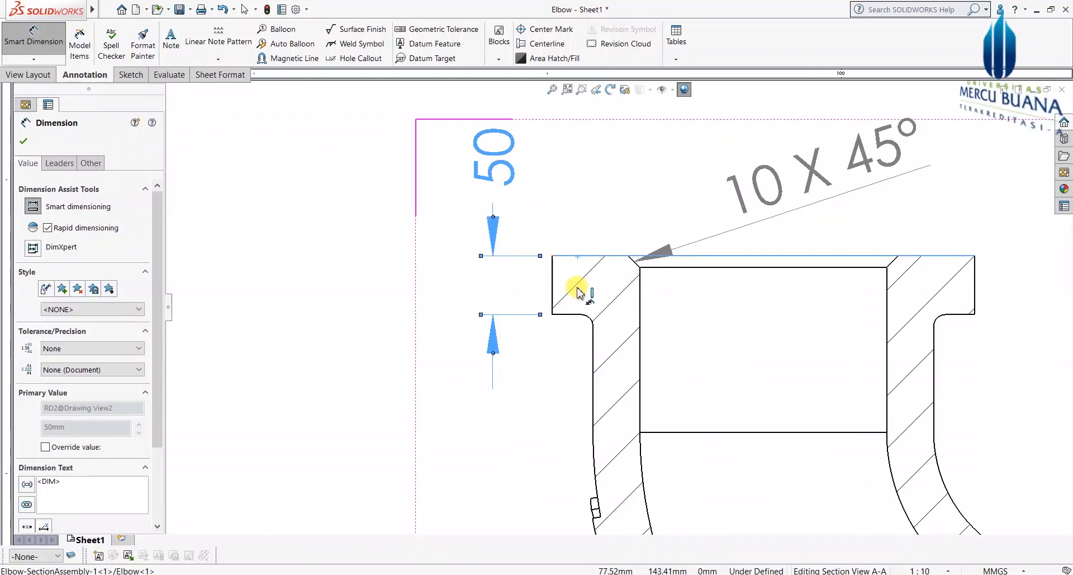
{"action": "left_click", "coordinate": [593, 432]}
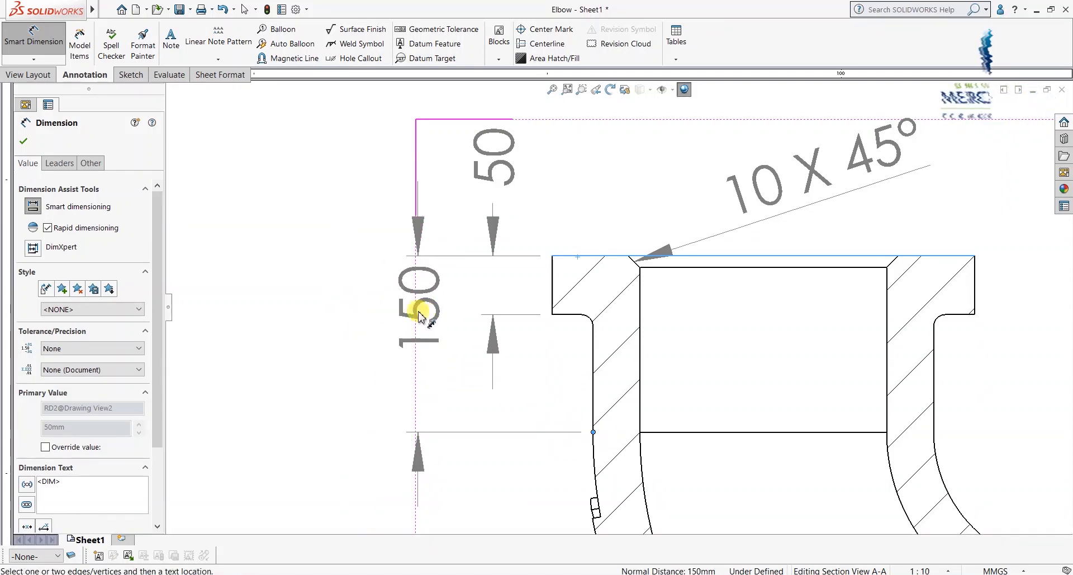
{"action": "left_click", "coordinate": [416, 346]}
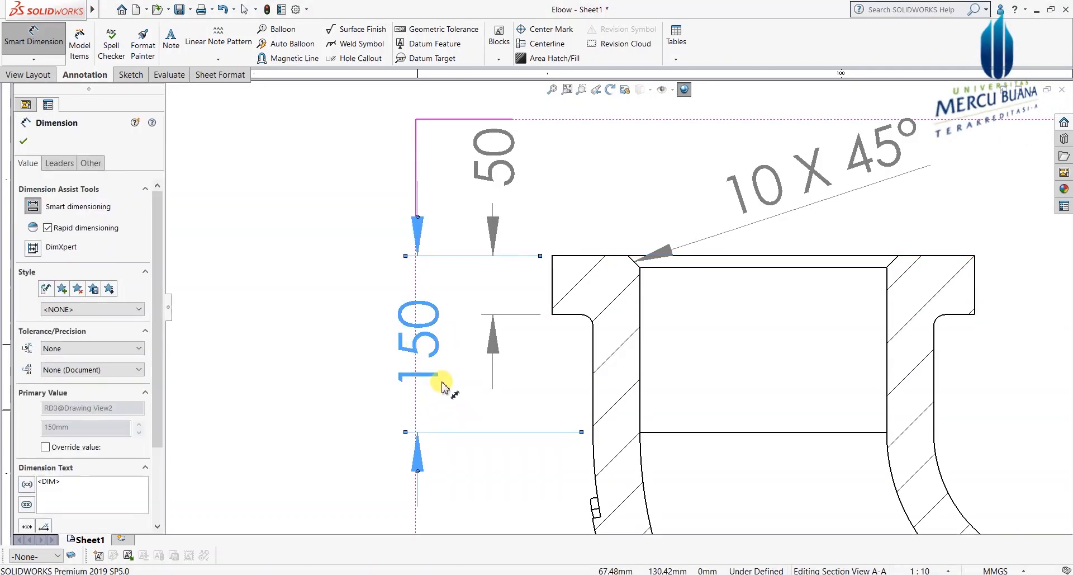
{"action": "key", "text": "Escape"}
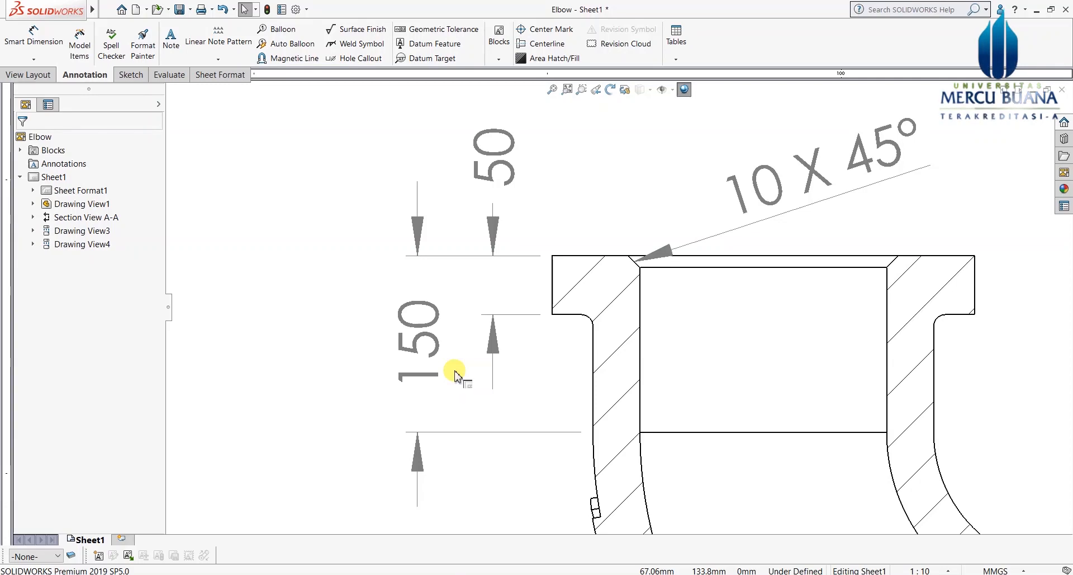
Step: Add an R10 radius dimension to the fillet beneath section A-A's right flange
{"action": "scroll", "coordinate": [455, 375], "scroll_direction": "up", "scroll_amount": 4}
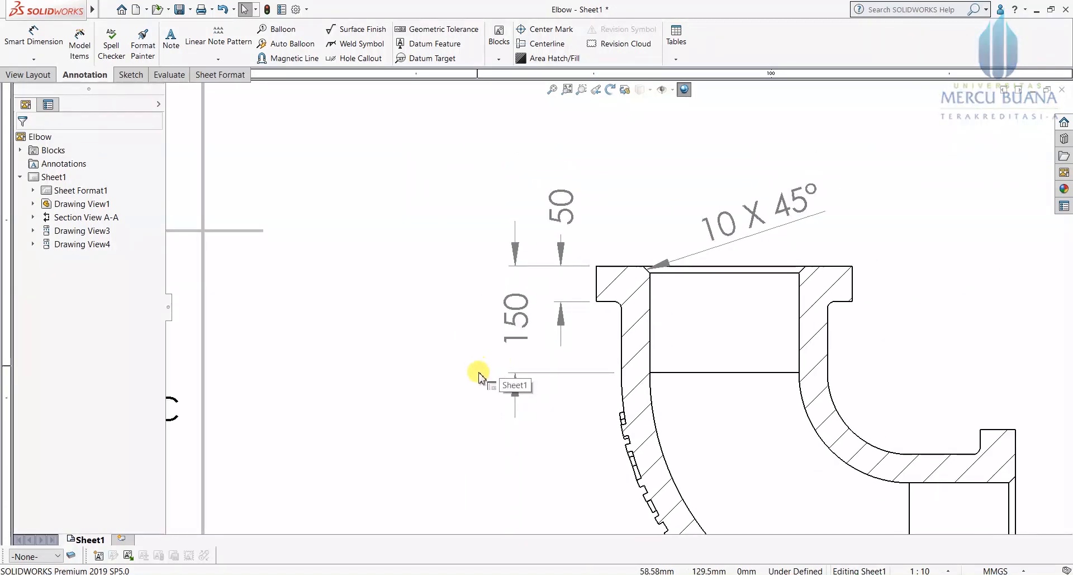
{"action": "scroll", "coordinate": [472, 364], "scroll_direction": "down", "scroll_amount": 1}
{"action": "scroll", "coordinate": [763, 321], "scroll_direction": "up", "scroll_amount": 3}
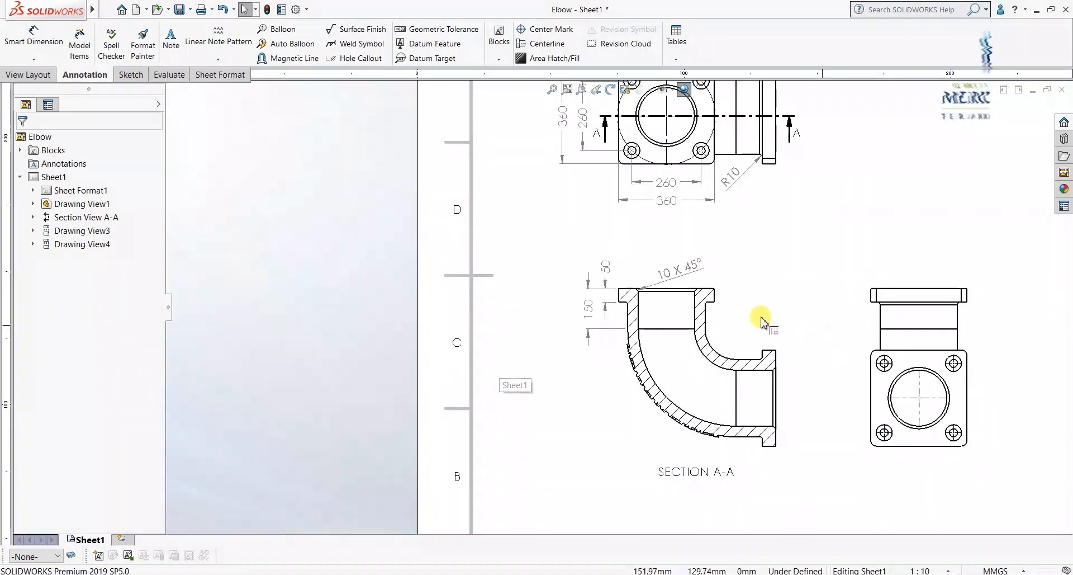
{"action": "scroll", "coordinate": [762, 322], "scroll_direction": "down", "scroll_amount": 3}
{"action": "scroll", "coordinate": [682, 282], "scroll_direction": "up", "scroll_amount": 2}
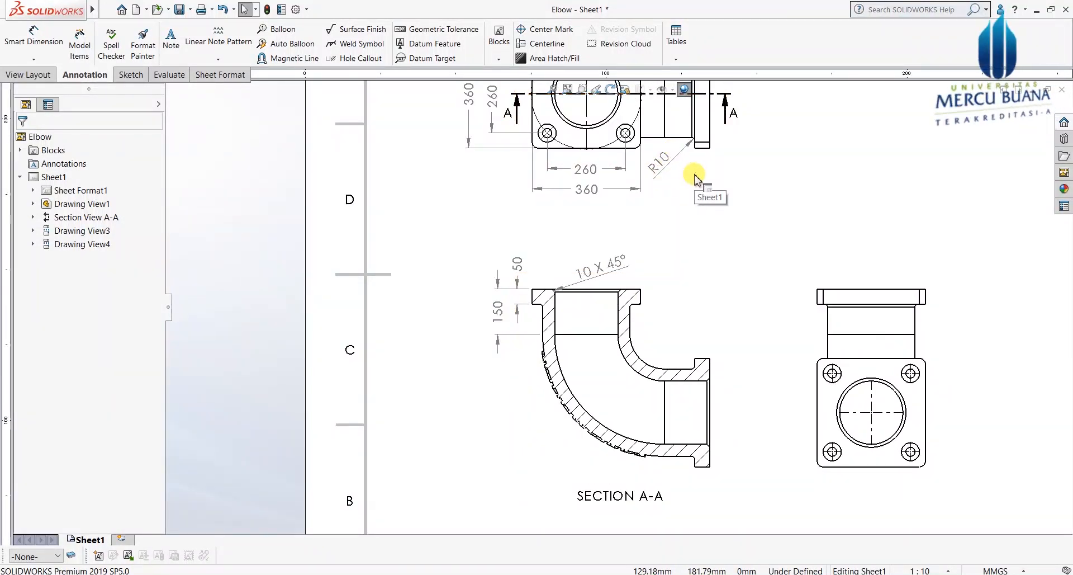
{"action": "scroll", "coordinate": [662, 318], "scroll_direction": "down", "scroll_amount": 3}
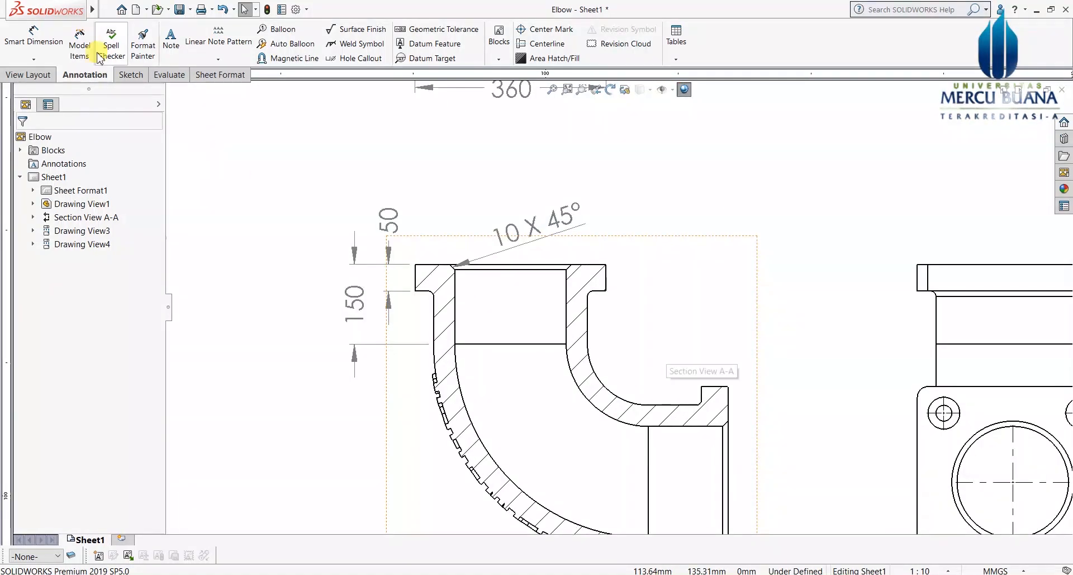
{"action": "left_click", "coordinate": [44, 34]}
{"action": "scroll", "coordinate": [587, 316], "scroll_direction": "down", "scroll_amount": 3}
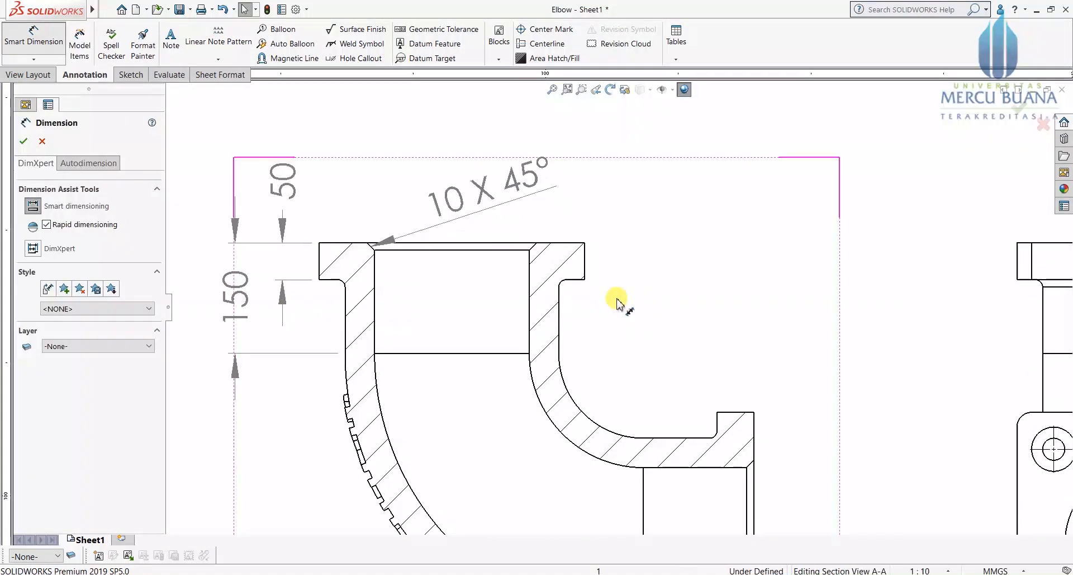
{"action": "left_click", "coordinate": [546, 282]}
{"action": "left_click", "coordinate": [646, 346]}
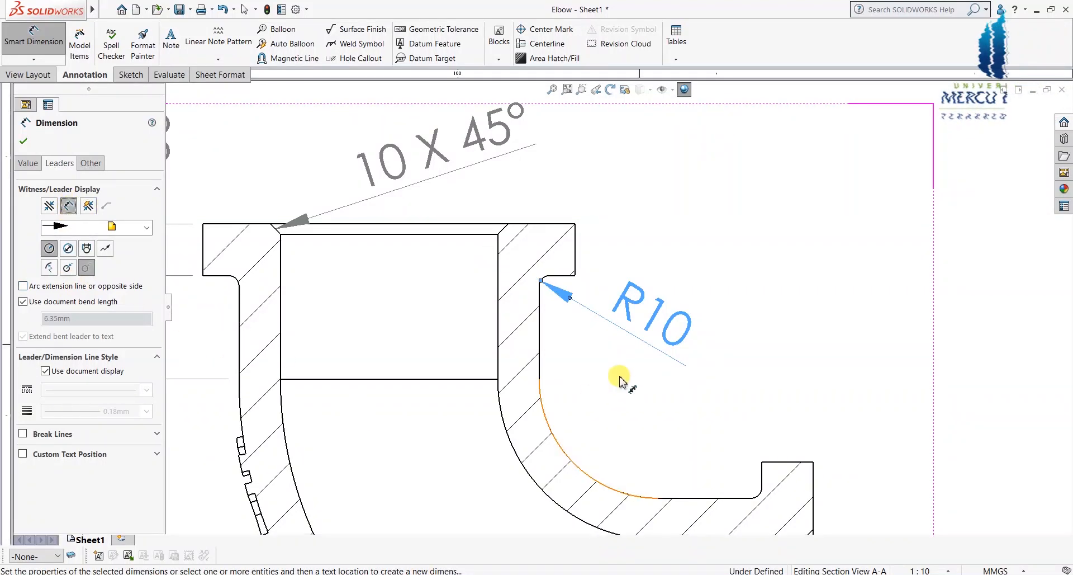
{"action": "left_click", "coordinate": [22, 141]}
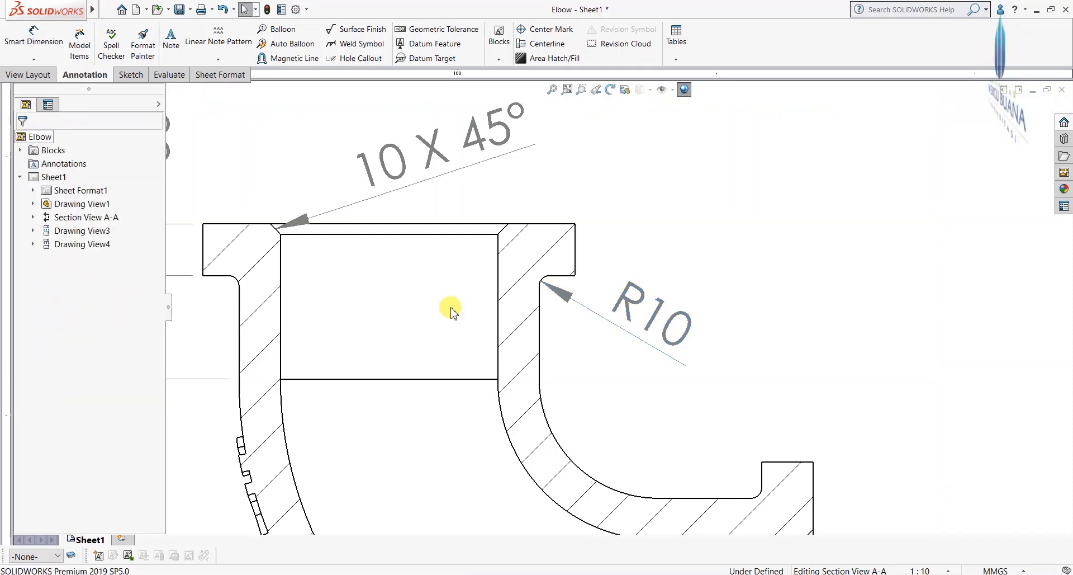
Step: Hide the stray horizontal edge line across the upper bore of section A-A
{"action": "scroll", "coordinate": [550, 391], "scroll_direction": "up", "scroll_amount": 1}
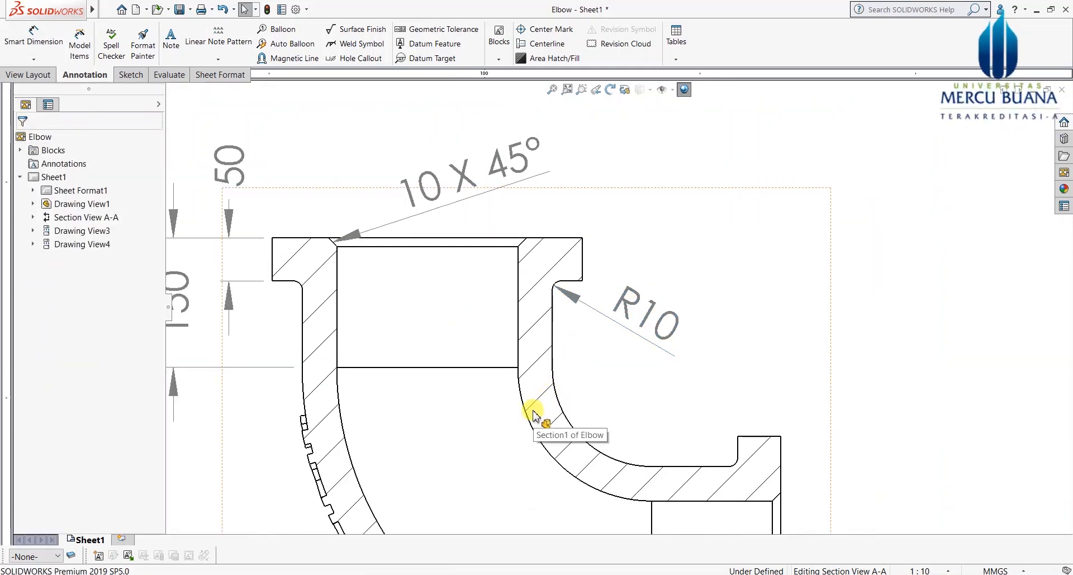
{"action": "scroll", "coordinate": [539, 395], "scroll_direction": "up", "scroll_amount": 1}
{"action": "scroll", "coordinate": [536, 402], "scroll_direction": "up", "scroll_amount": 3}
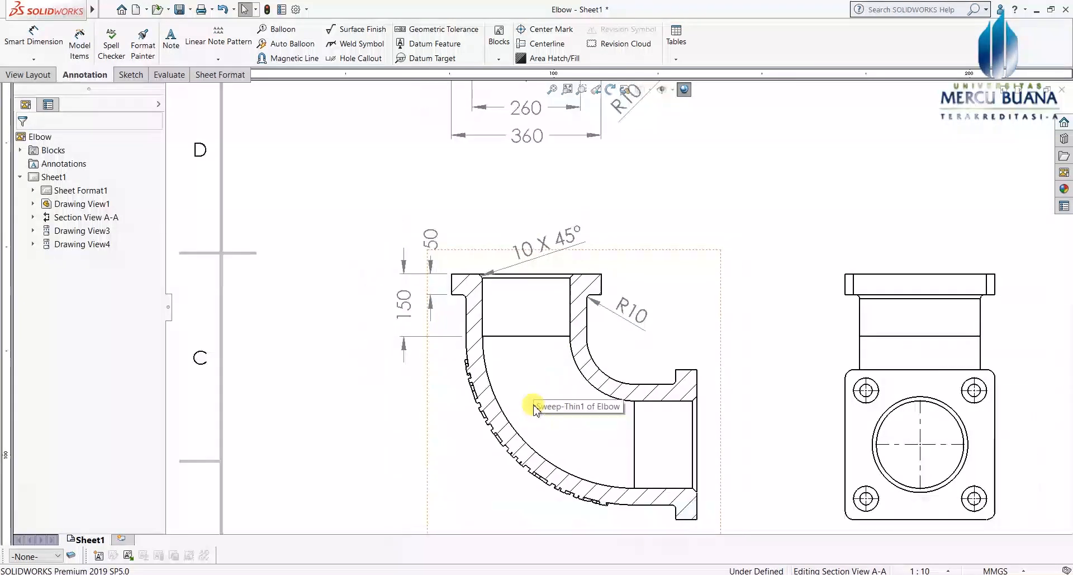
{"action": "scroll", "coordinate": [570, 403], "scroll_direction": "down", "scroll_amount": 2}
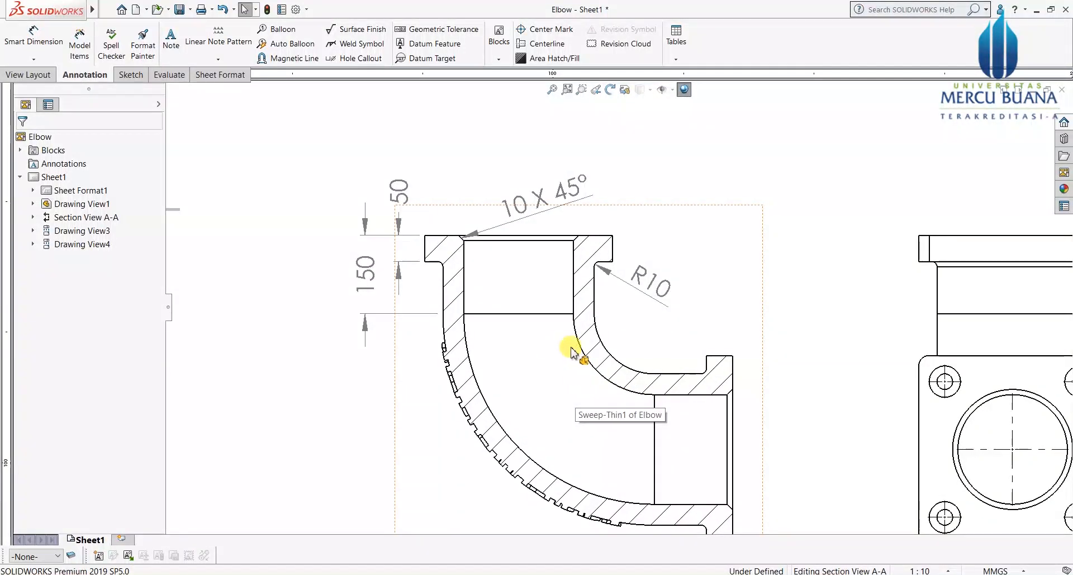
{"action": "scroll", "coordinate": [571, 385], "scroll_direction": "up", "scroll_amount": 2}
{"action": "scroll", "coordinate": [584, 383], "scroll_direction": "down", "scroll_amount": 1}
{"action": "scroll", "coordinate": [545, 288], "scroll_direction": "down", "scroll_amount": 2}
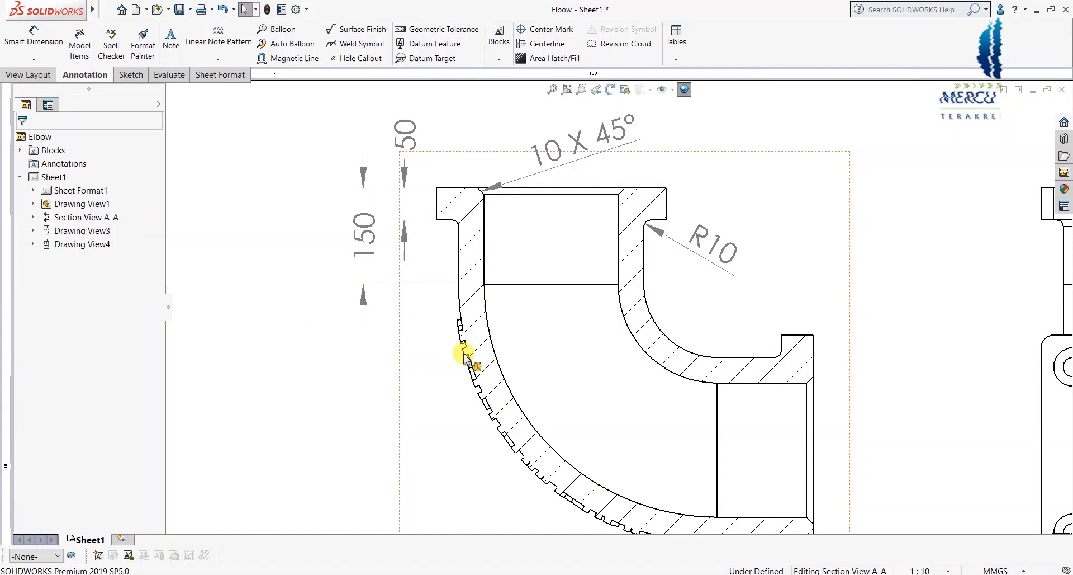
{"action": "left_click", "coordinate": [557, 286]}
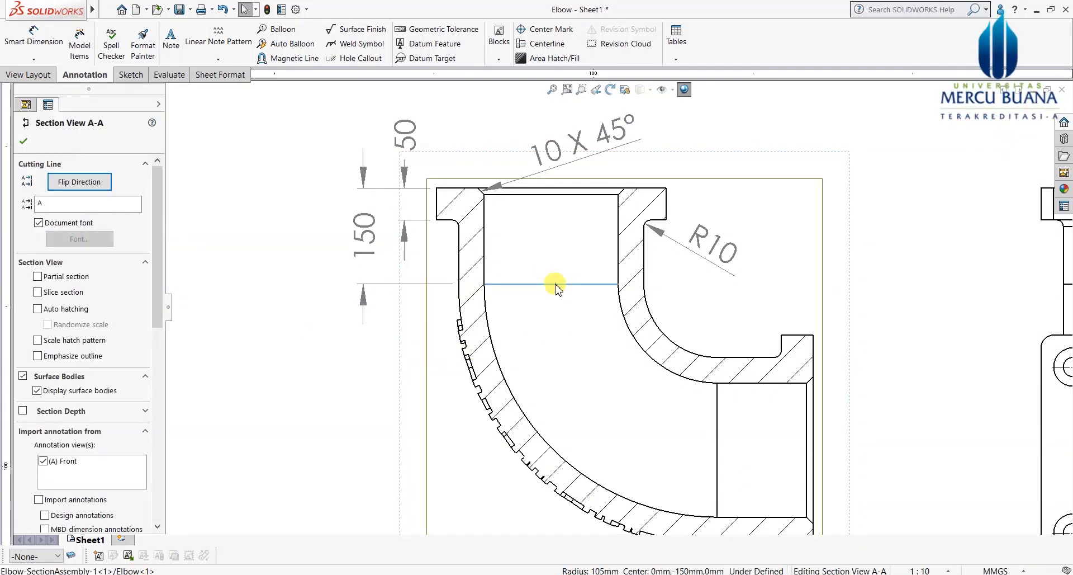
{"action": "right_click", "coordinate": [557, 288]}
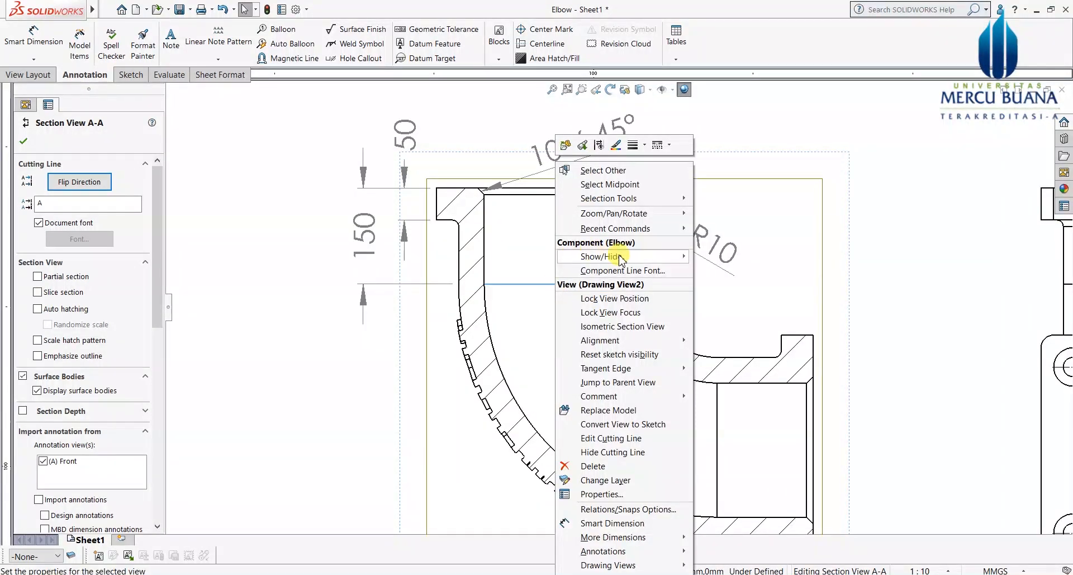
{"action": "left_click", "coordinate": [599, 146]}
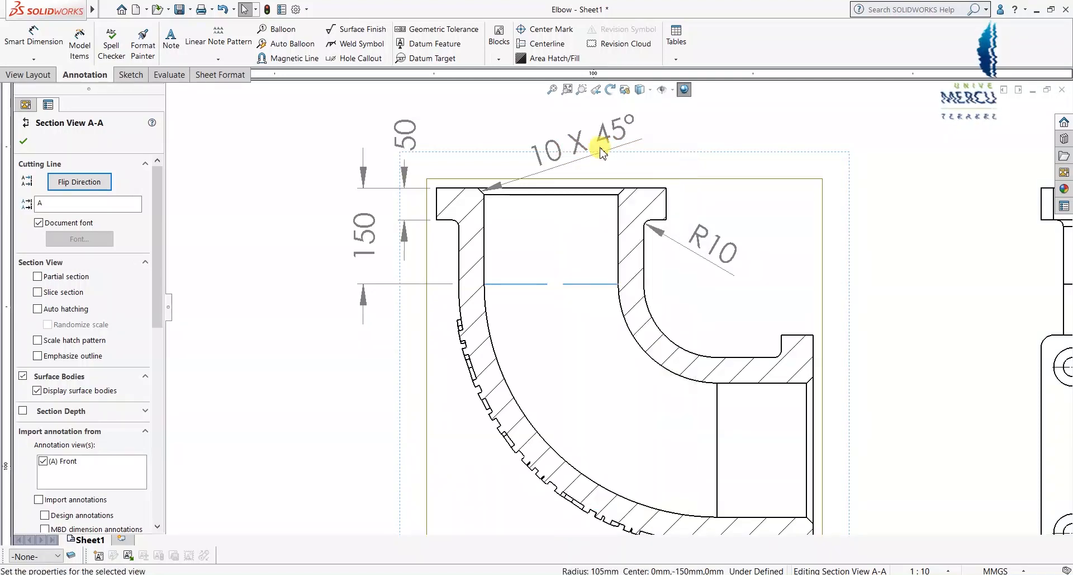
Step: Hide the vertical edge line inside the outlet bore
{"action": "left_click", "coordinate": [715, 442]}
{"action": "right_click", "coordinate": [715, 442]}
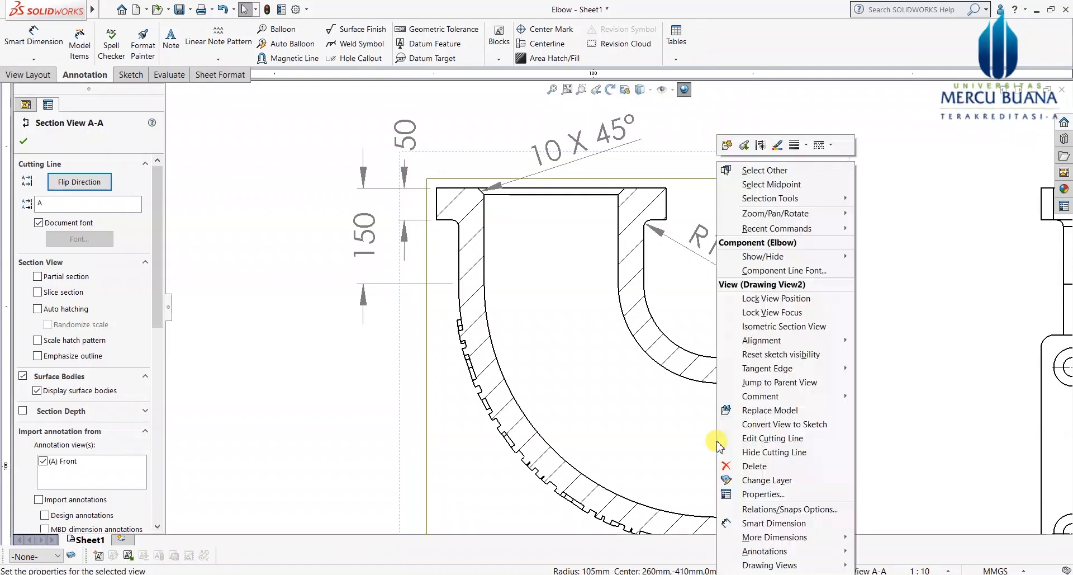
{"action": "left_click", "coordinate": [759, 146]}
{"action": "scroll", "coordinate": [672, 408], "scroll_direction": "up", "scroll_amount": 5}
{"action": "scroll", "coordinate": [671, 403], "scroll_direction": "down", "scroll_amount": 2}
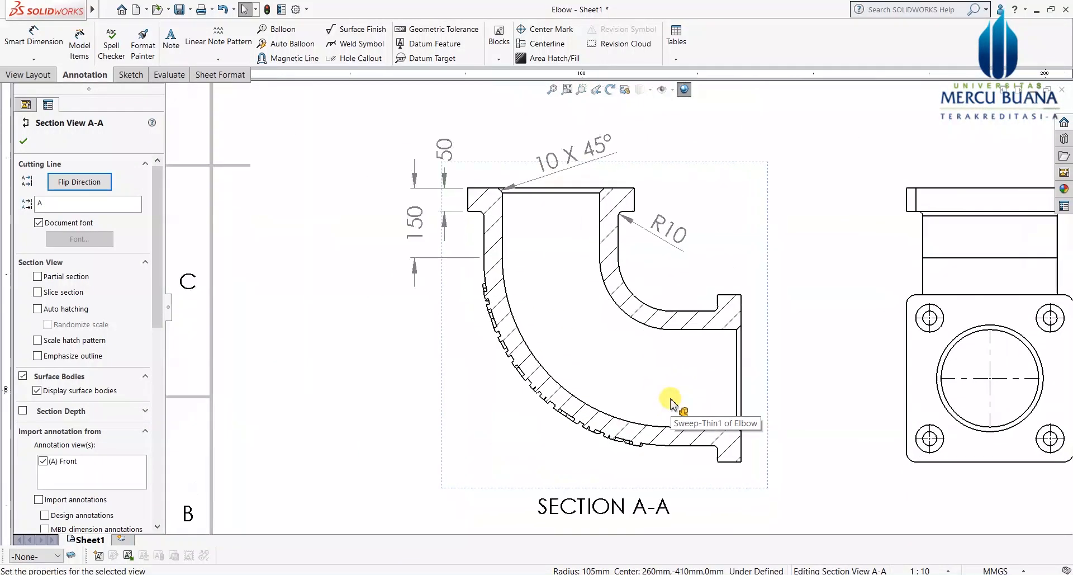
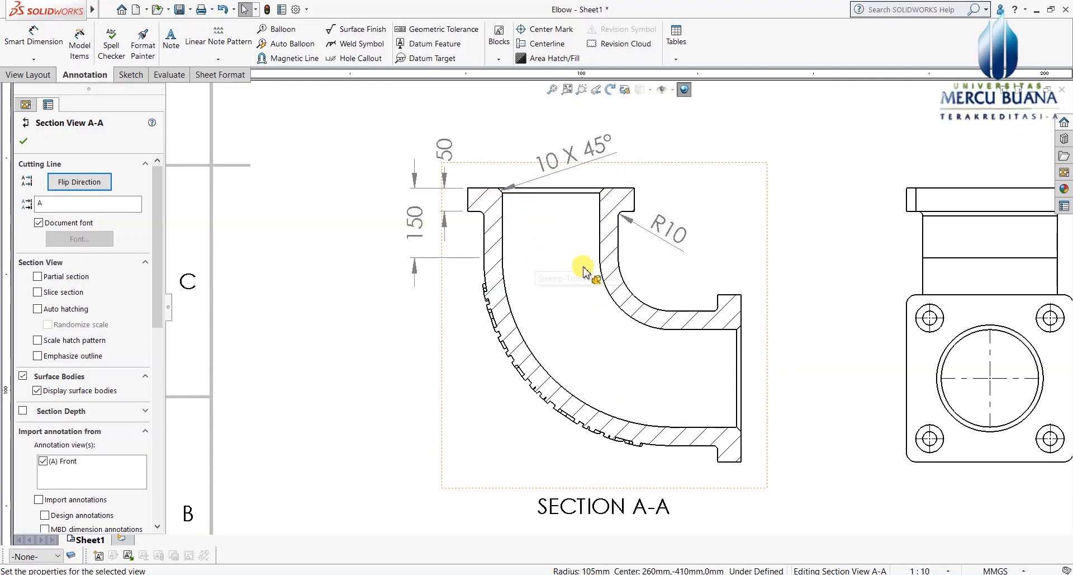
Step: Draw centerlines through Section A-A's upper inlet, along the curved bend and through the outlet
{"action": "left_click", "coordinate": [546, 44]}
{"action": "scroll", "coordinate": [520, 226], "scroll_direction": "down", "scroll_amount": 1}
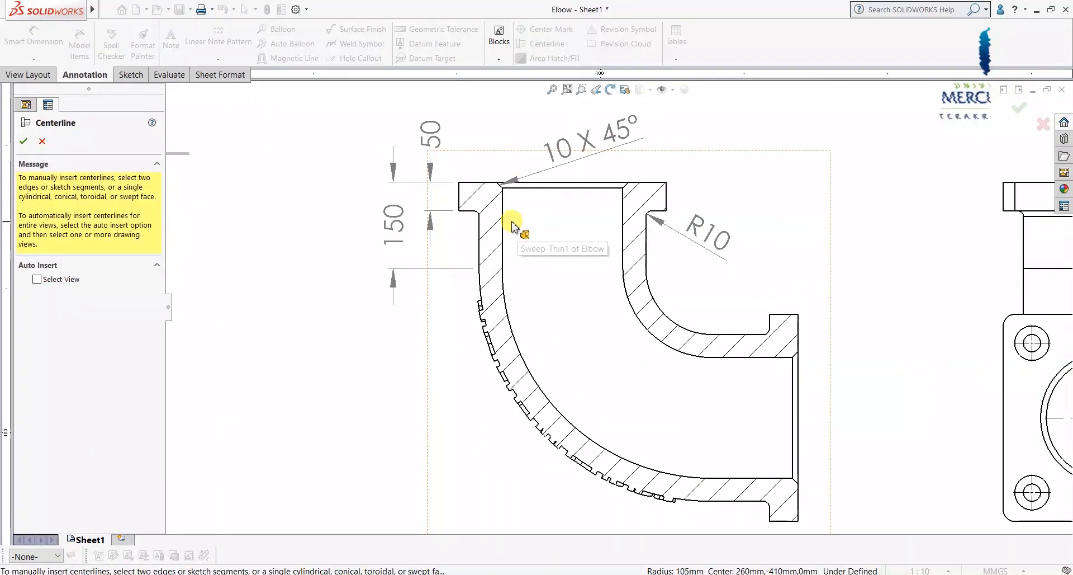
{"action": "left_click", "coordinate": [503, 225]}
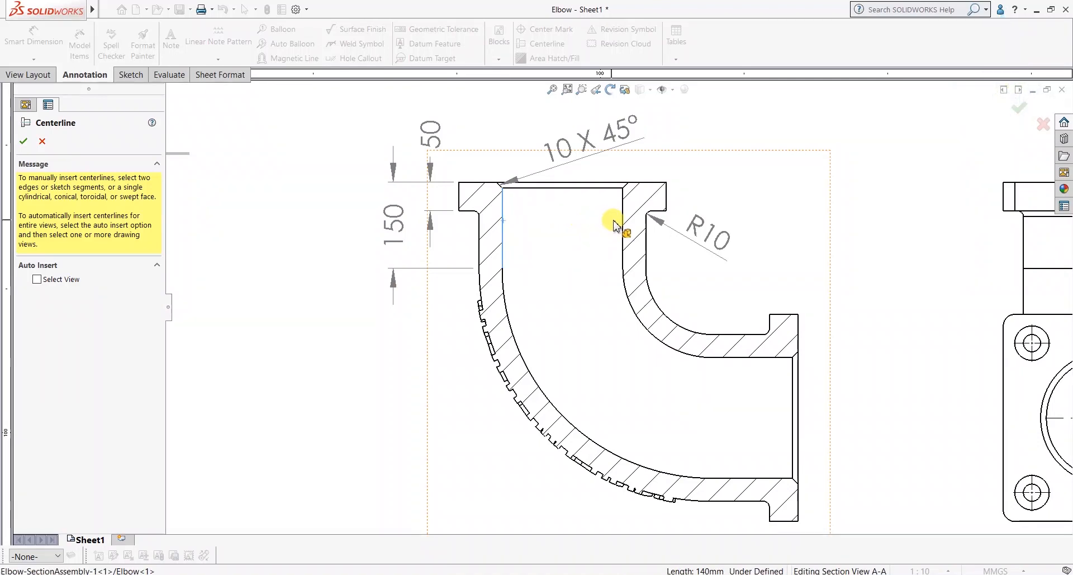
{"action": "left_click", "coordinate": [534, 376]}
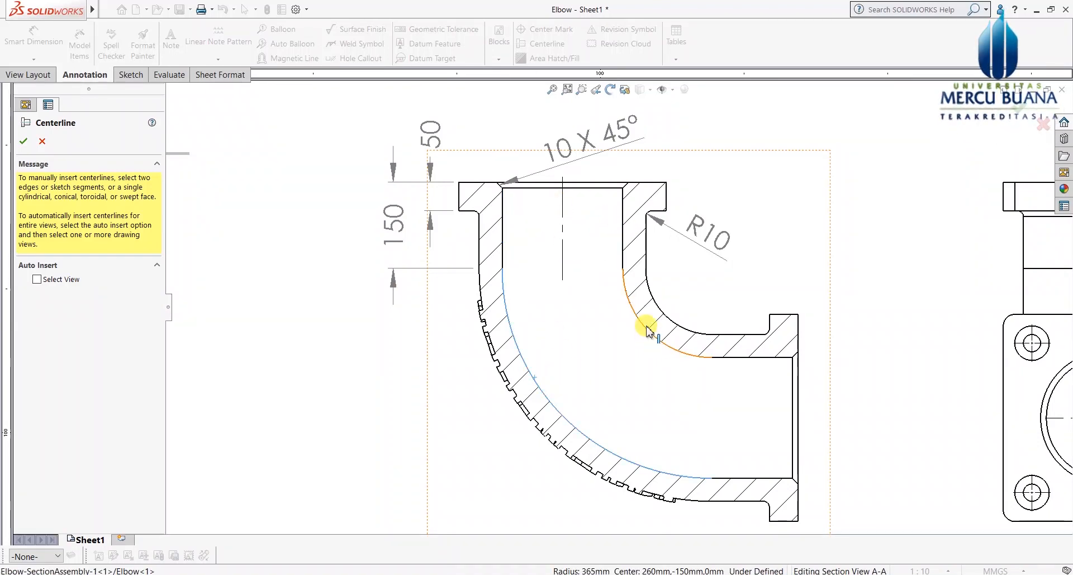
{"action": "left_click", "coordinate": [642, 329]}
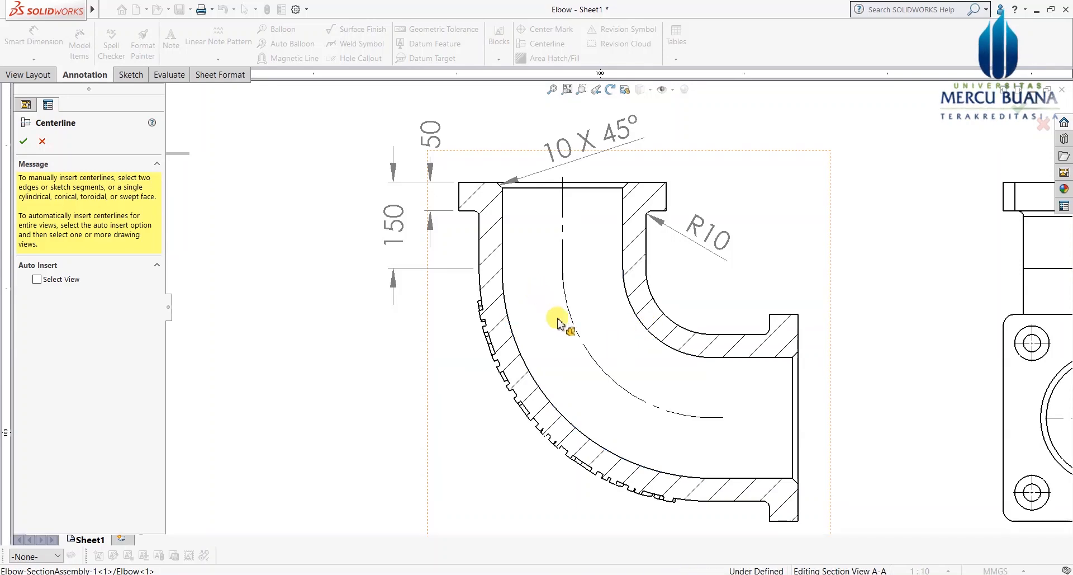
{"action": "left_click", "coordinate": [767, 480]}
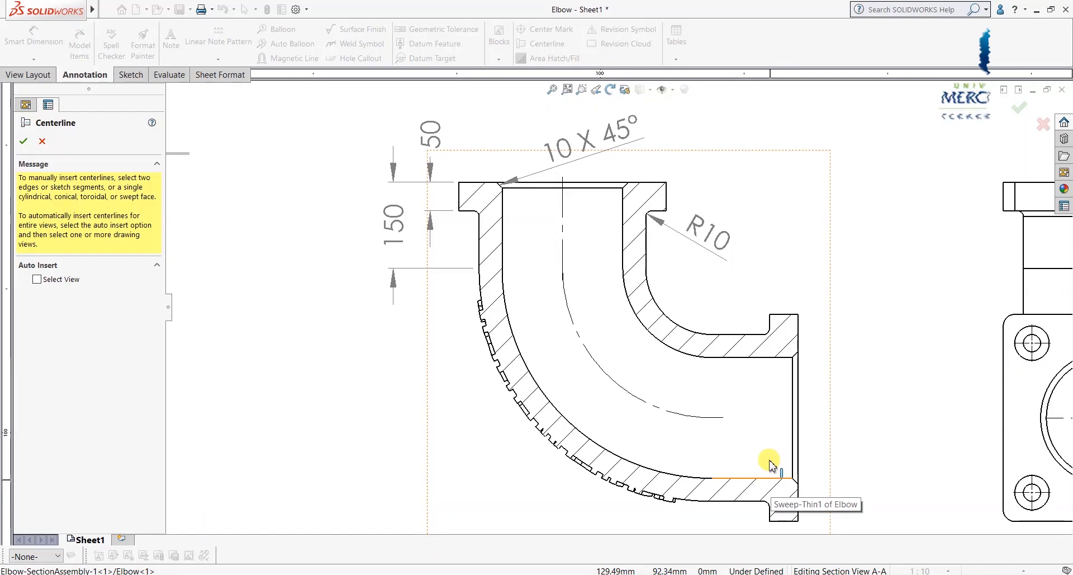
{"action": "left_click", "coordinate": [756, 358]}
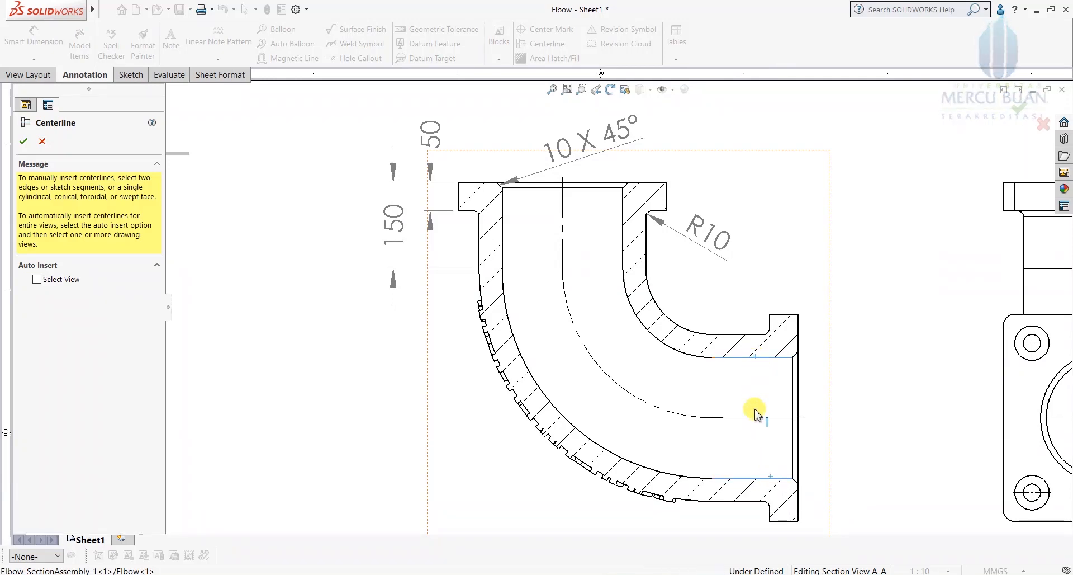
{"action": "scroll", "coordinate": [698, 392], "scroll_direction": "up", "scroll_amount": 3}
{"action": "scroll", "coordinate": [706, 360], "scroll_direction": "down", "scroll_amount": 2}
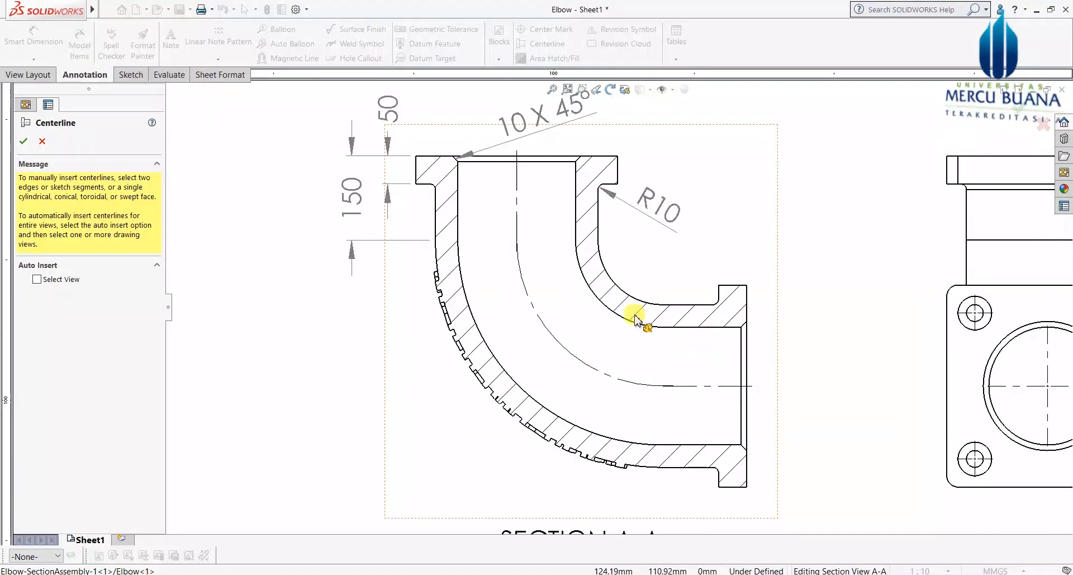
{"action": "scroll", "coordinate": [604, 296], "scroll_direction": "up", "scroll_amount": 1}
{"action": "left_click", "coordinate": [24, 141]}
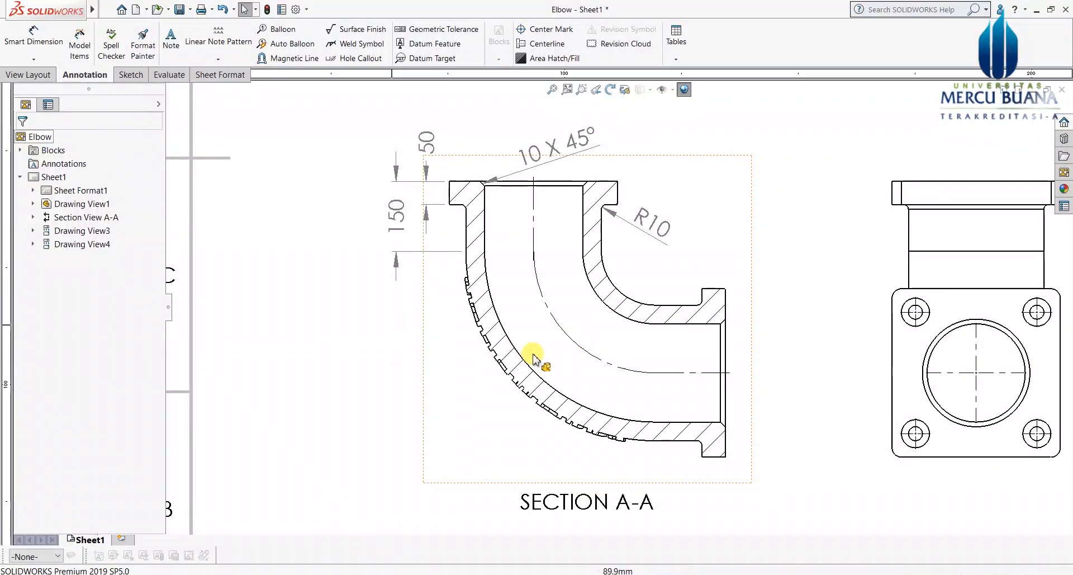
Step: Dimension the bend's curved centerline as R260 and adjust its leader display
{"action": "left_click", "coordinate": [45, 38]}
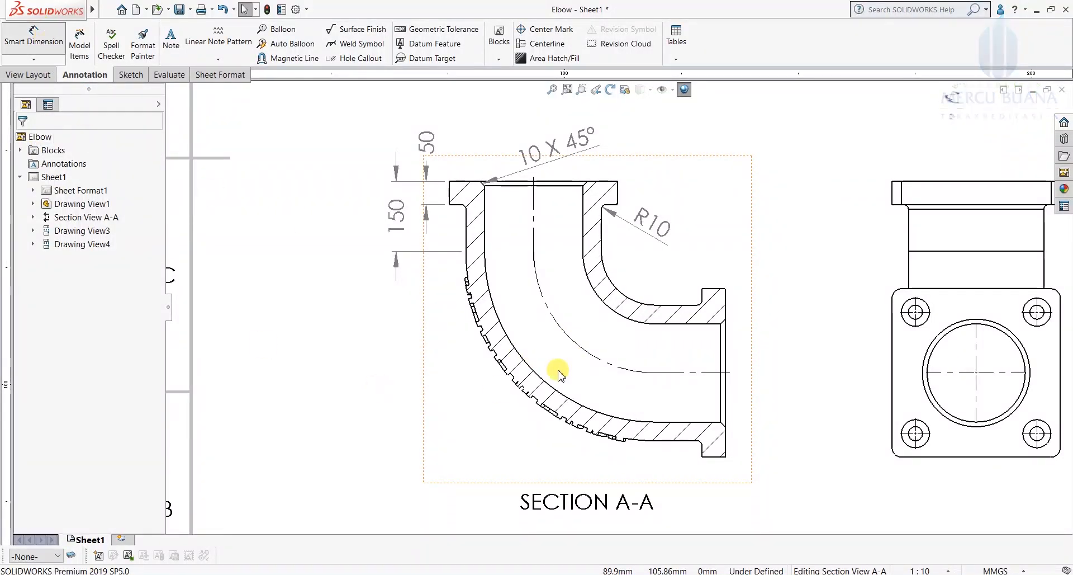
{"action": "left_click", "coordinate": [566, 339]}
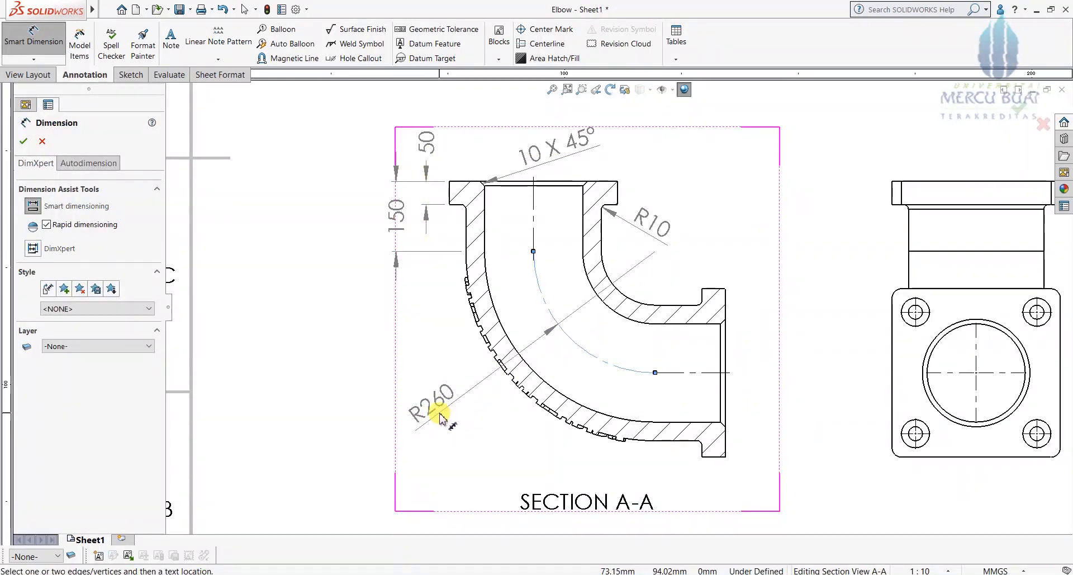
{"action": "left_click", "coordinate": [441, 417]}
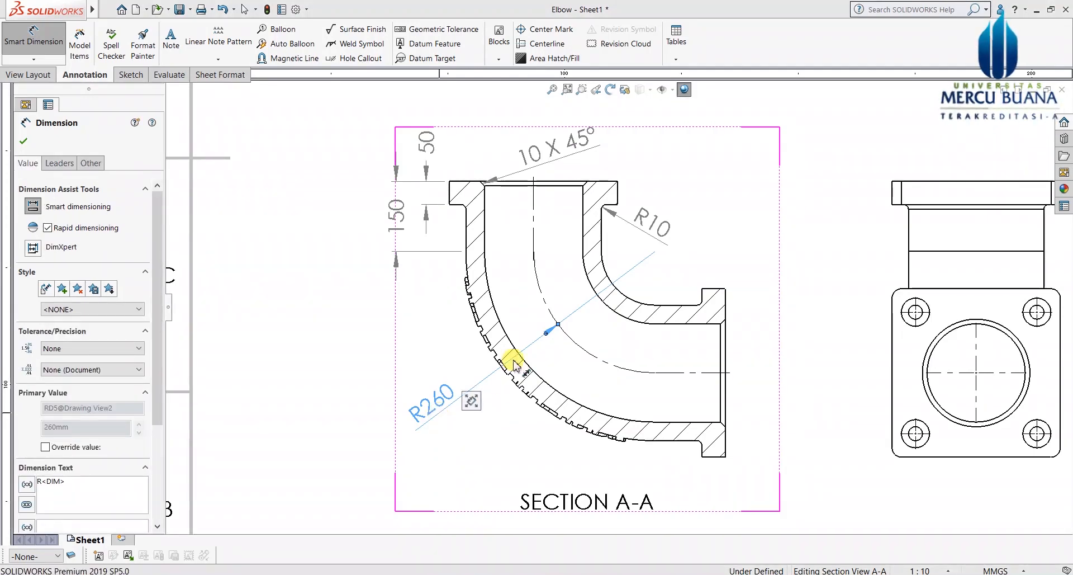
{"action": "mouse_move", "coordinate": [474, 398]}
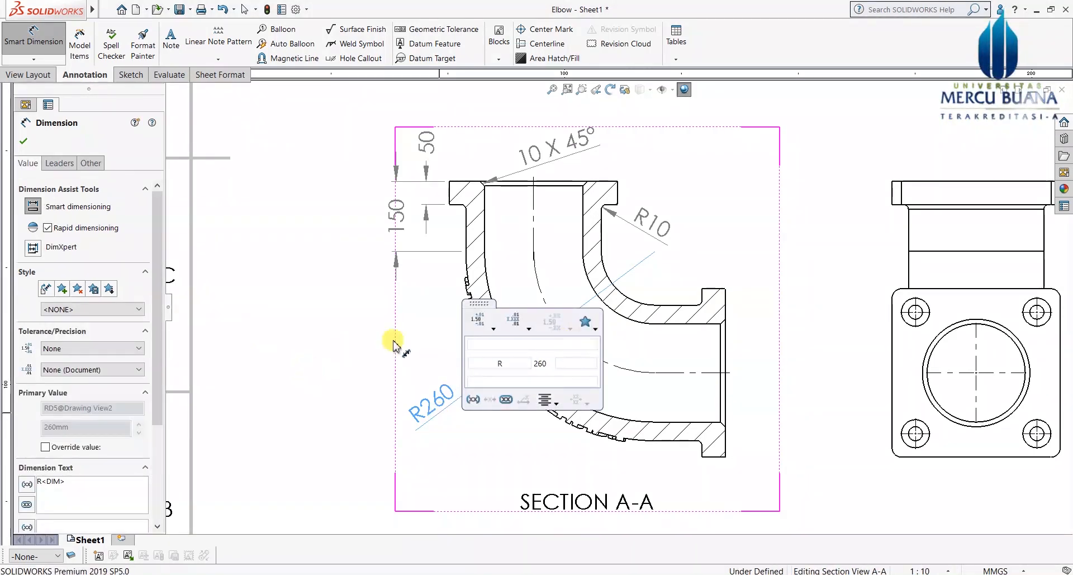
{"action": "left_click", "coordinate": [61, 164]}
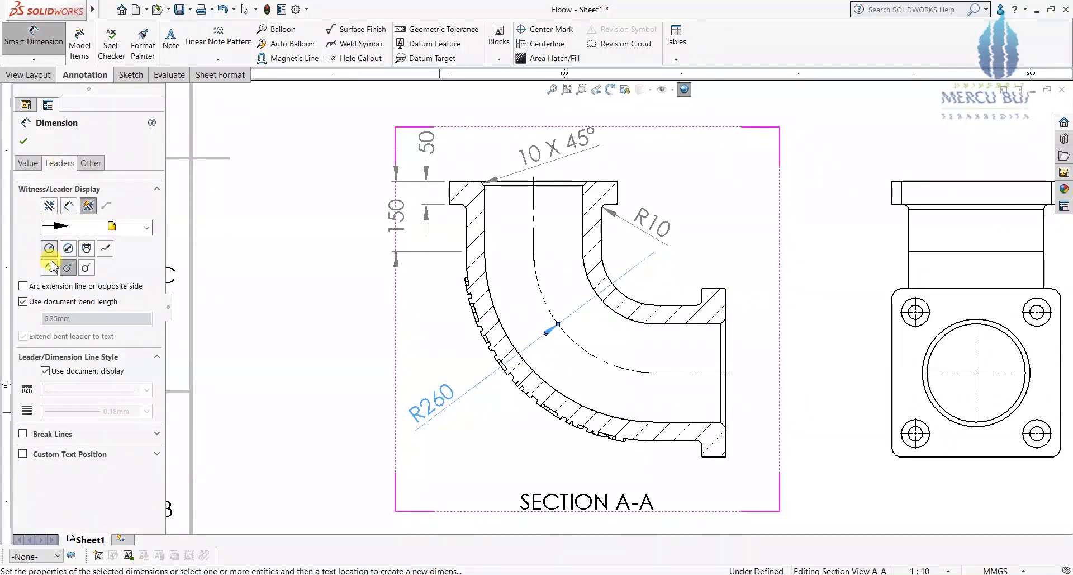
{"action": "left_click", "coordinate": [85, 267]}
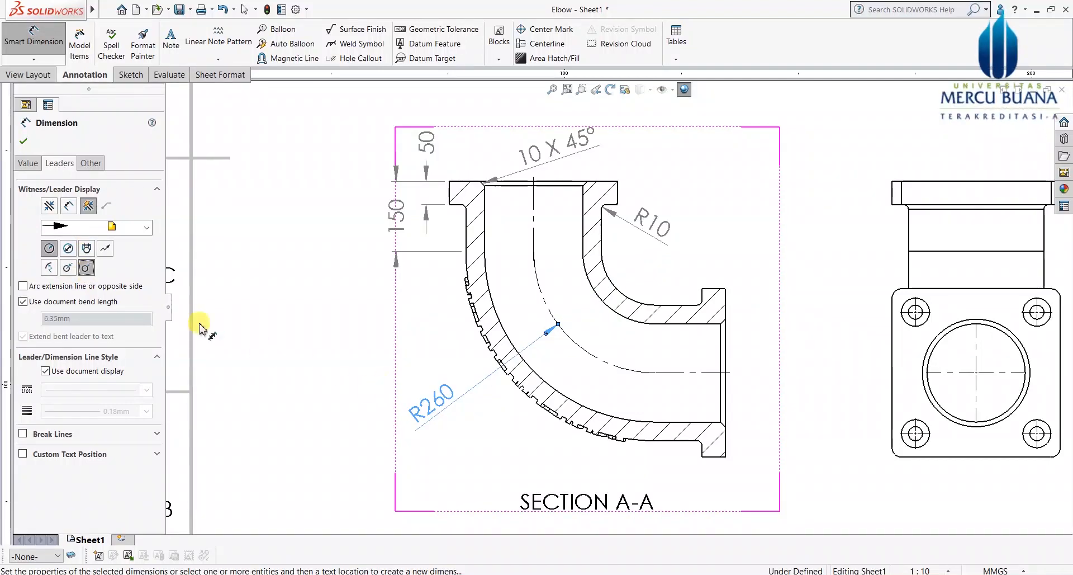
{"action": "left_click", "coordinate": [26, 142]}
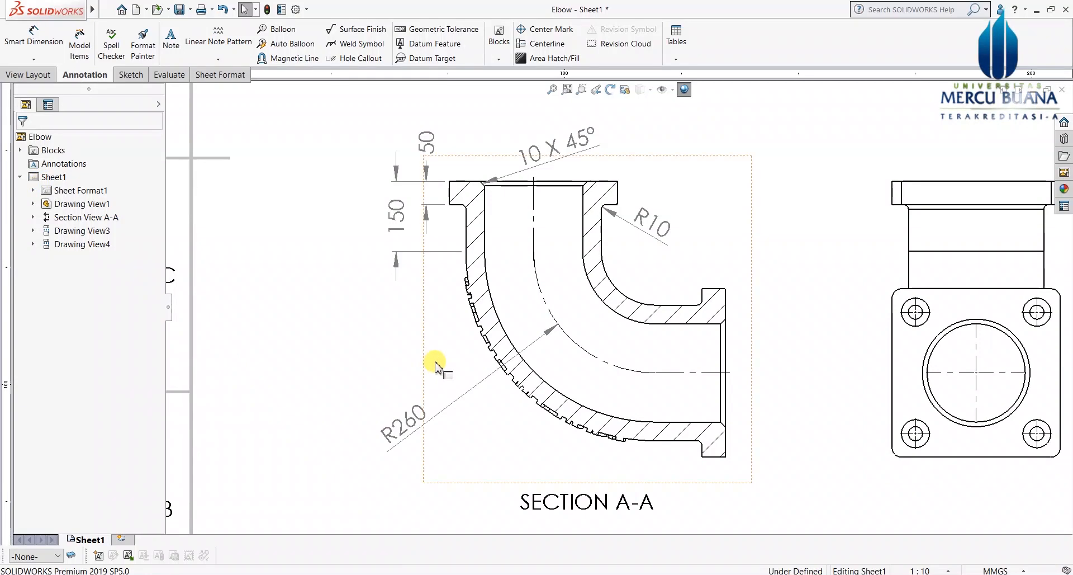
Step: Move the R260 label up along the bend and dimension the outlet bore as ⌀210
{"action": "left_click_drag", "start_coordinate": [422, 384], "coordinate": [426, 363]}
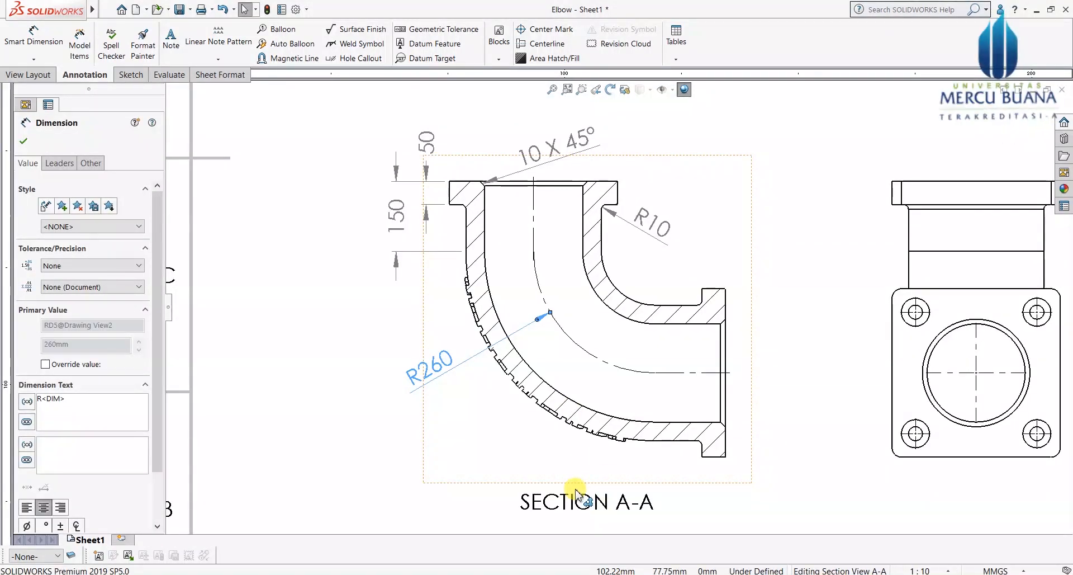
{"action": "scroll", "coordinate": [730, 469], "scroll_direction": "down", "scroll_amount": 2}
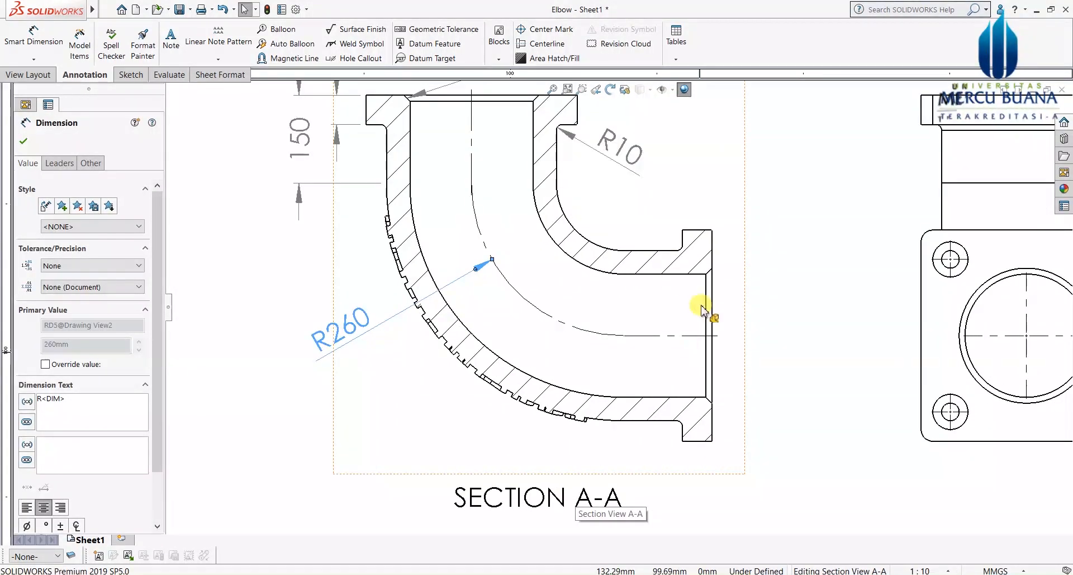
{"action": "left_click", "coordinate": [48, 44]}
{"action": "left_click", "coordinate": [696, 274]}
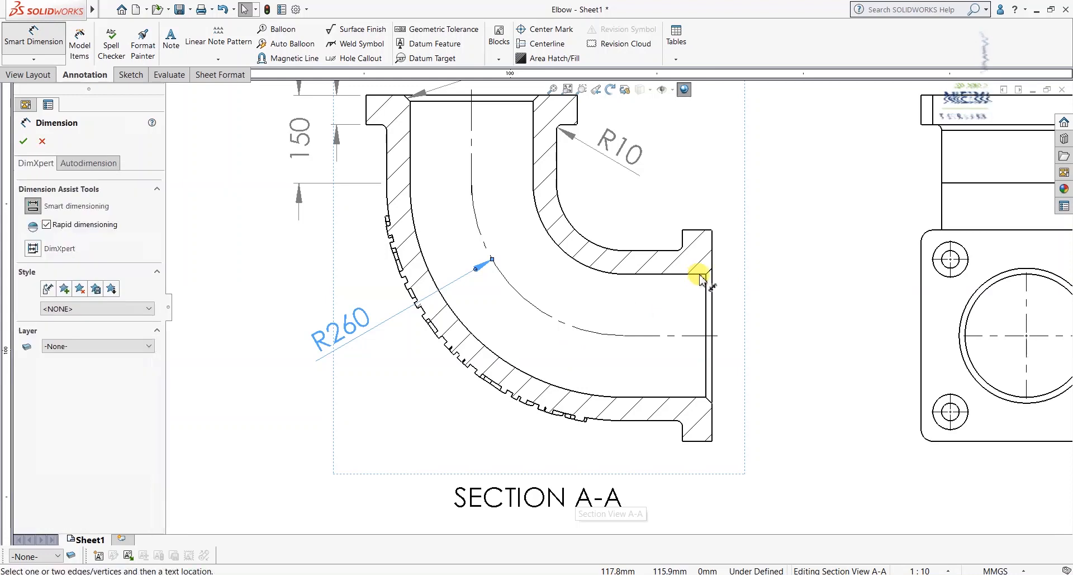
{"action": "left_click", "coordinate": [666, 397]}
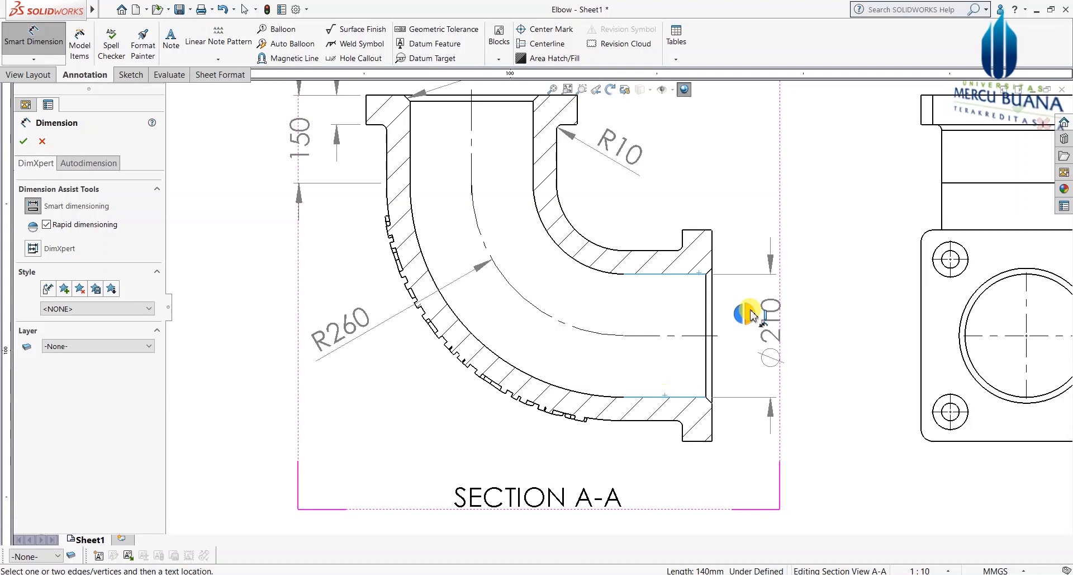
{"action": "left_click", "coordinate": [758, 340]}
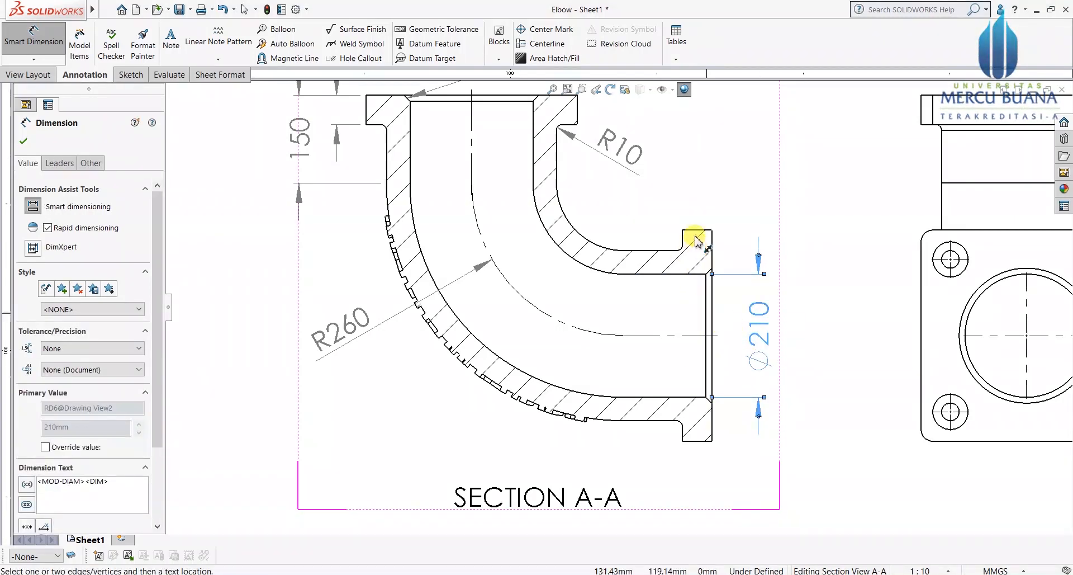
Step: Dimension the outlet flange's outer edges as ⌀290
{"action": "left_click", "coordinate": [672, 299]}
{"action": "left_click", "coordinate": [668, 418]}
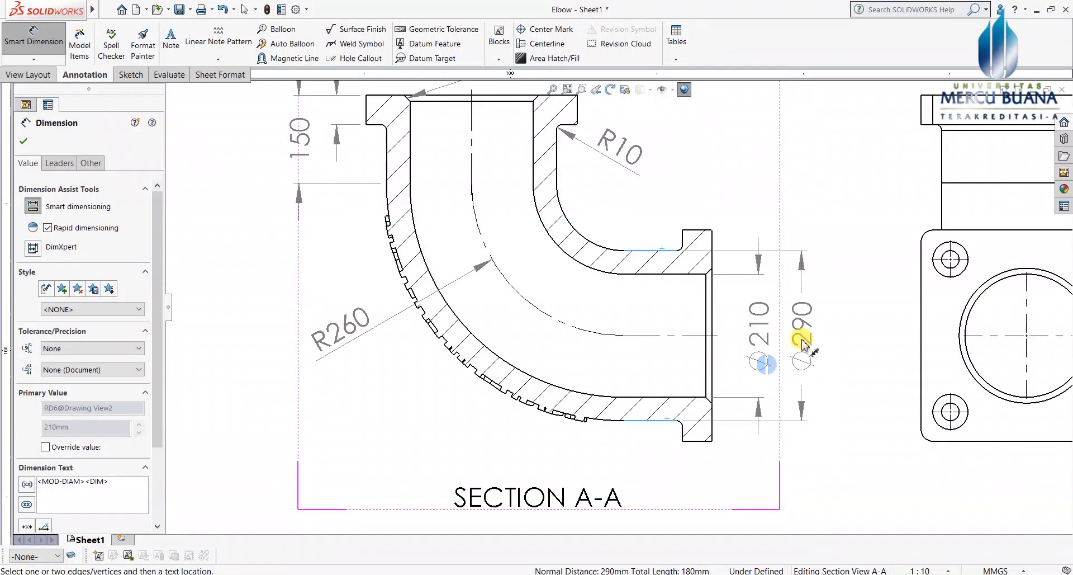
{"action": "left_click", "coordinate": [802, 342]}
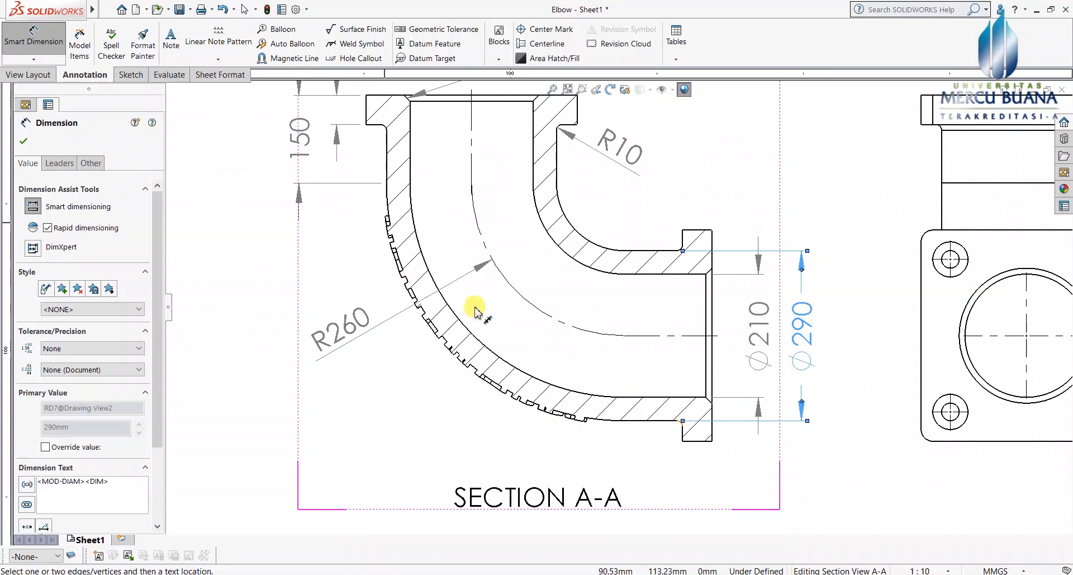
{"action": "scroll", "coordinate": [482, 301], "scroll_direction": "up", "scroll_amount": 4}
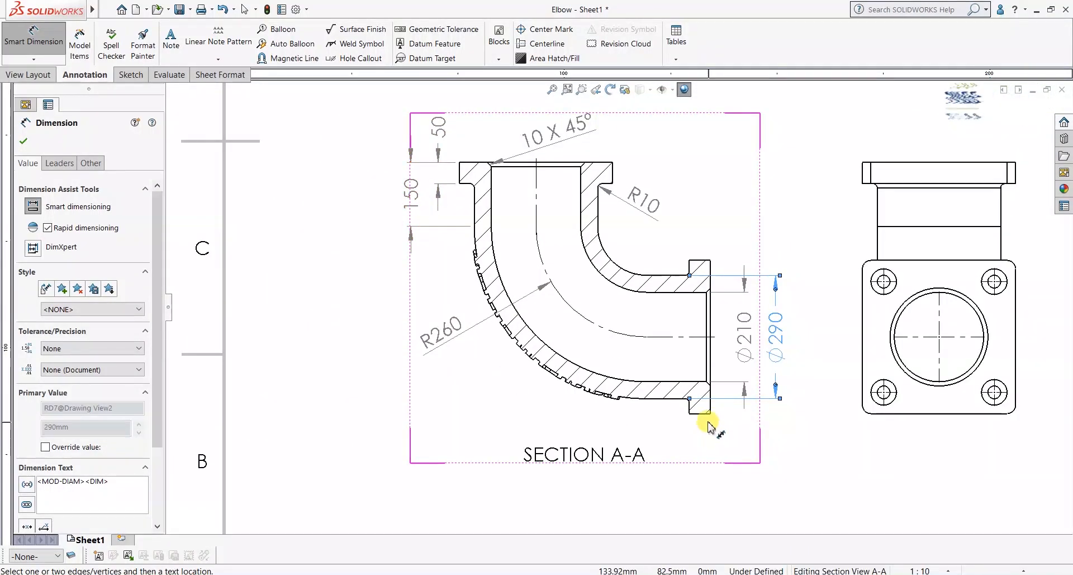
{"action": "left_click", "coordinate": [23, 142]}
{"action": "left_click", "coordinate": [23, 38]}
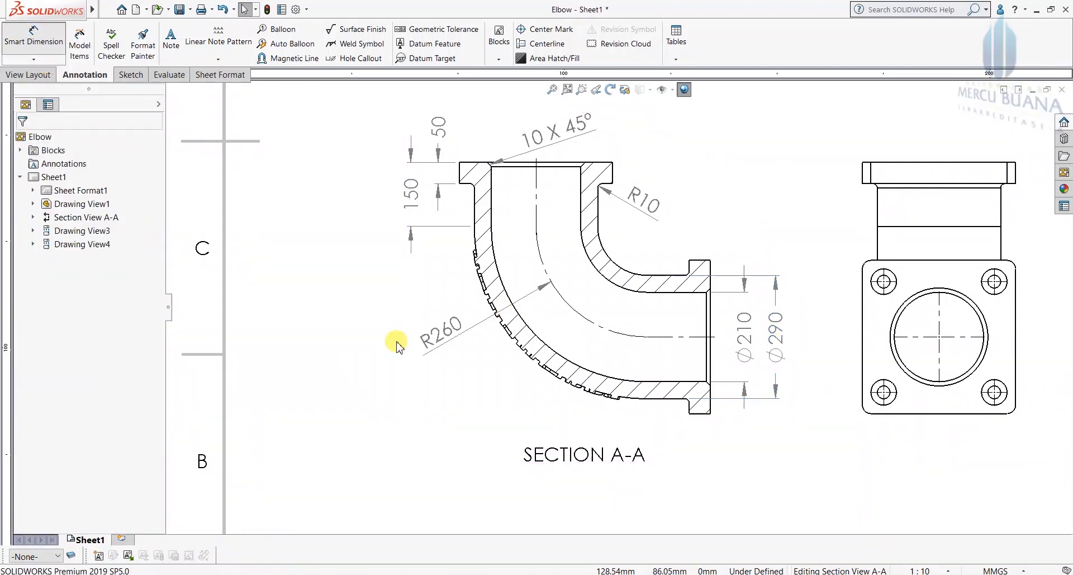
Step: Add the 50 flange thickness and the 150 dimension below Section A-A's bottom flange
{"action": "left_click", "coordinate": [701, 414]}
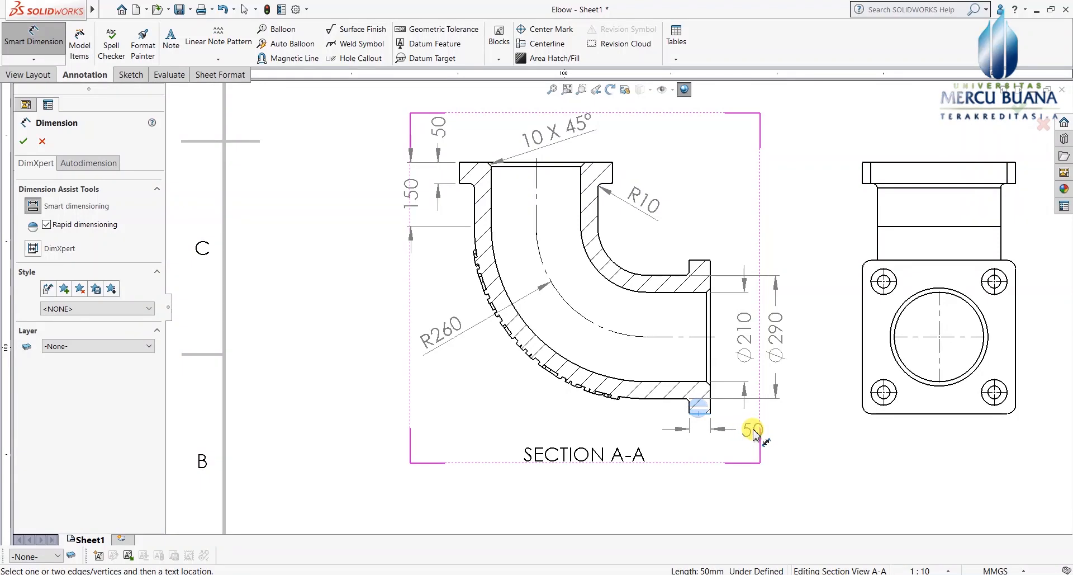
{"action": "left_click", "coordinate": [752, 431]}
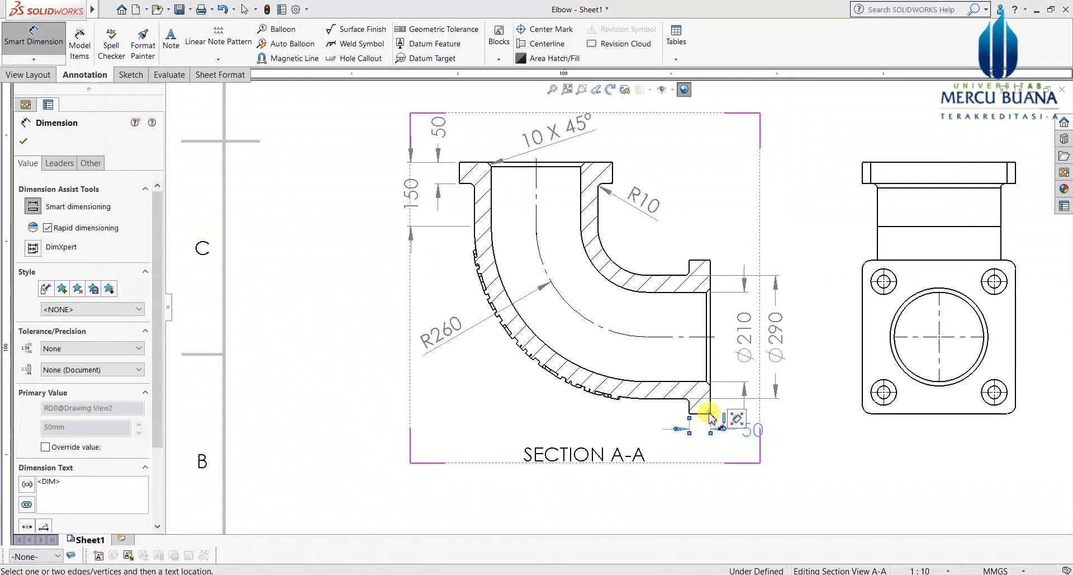
{"action": "scroll", "coordinate": [708, 420], "scroll_direction": "down", "scroll_amount": 3}
{"action": "left_click", "coordinate": [680, 380]}
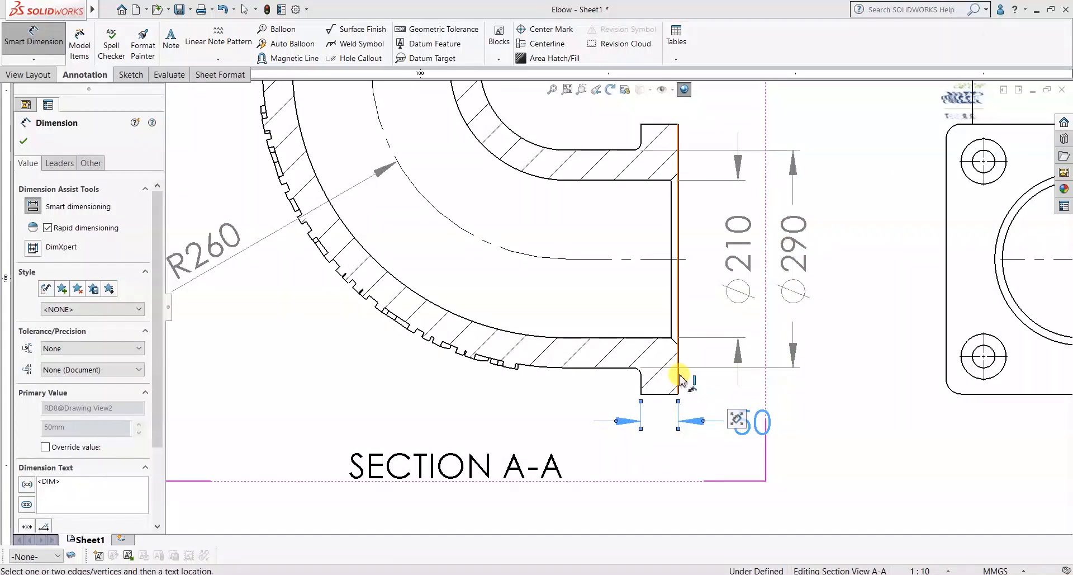
{"action": "left_click", "coordinate": [563, 367]}
{"action": "scroll", "coordinate": [566, 371], "scroll_direction": "down", "scroll_amount": 3}
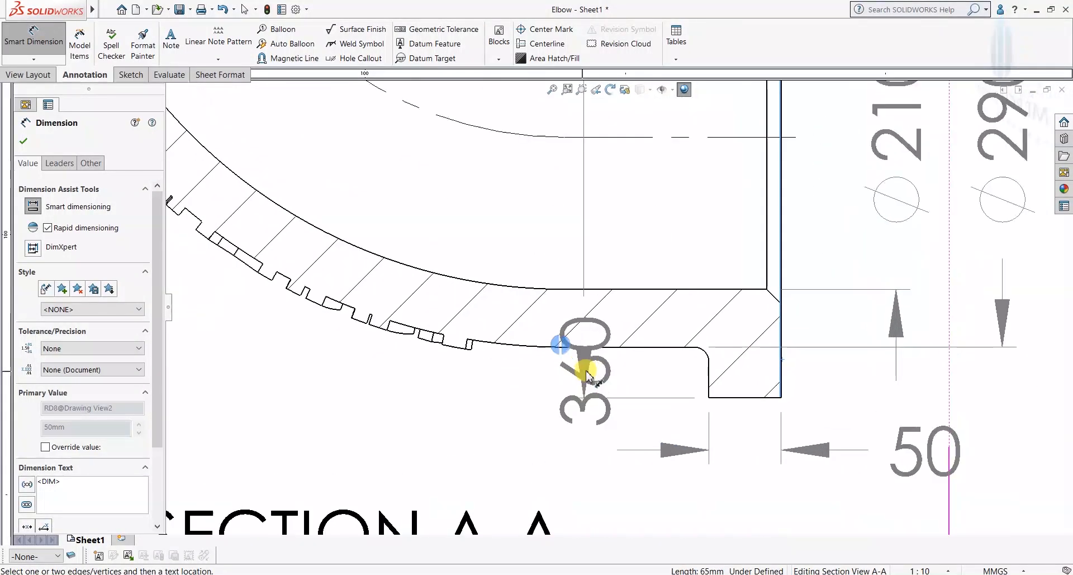
{"action": "scroll", "coordinate": [584, 376], "scroll_direction": "down", "scroll_amount": 2}
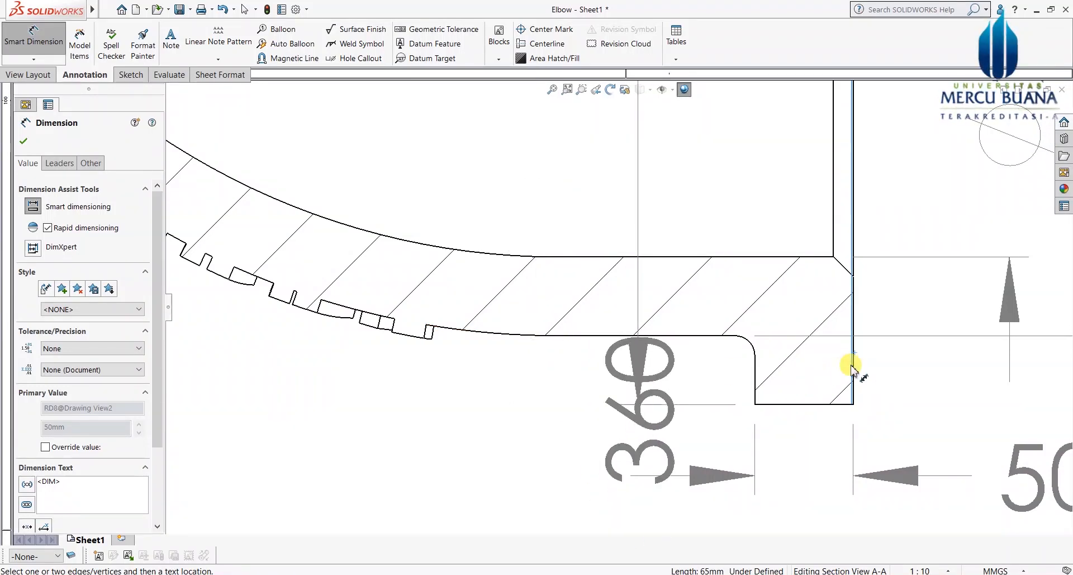
{"action": "left_click", "coordinate": [891, 383]}
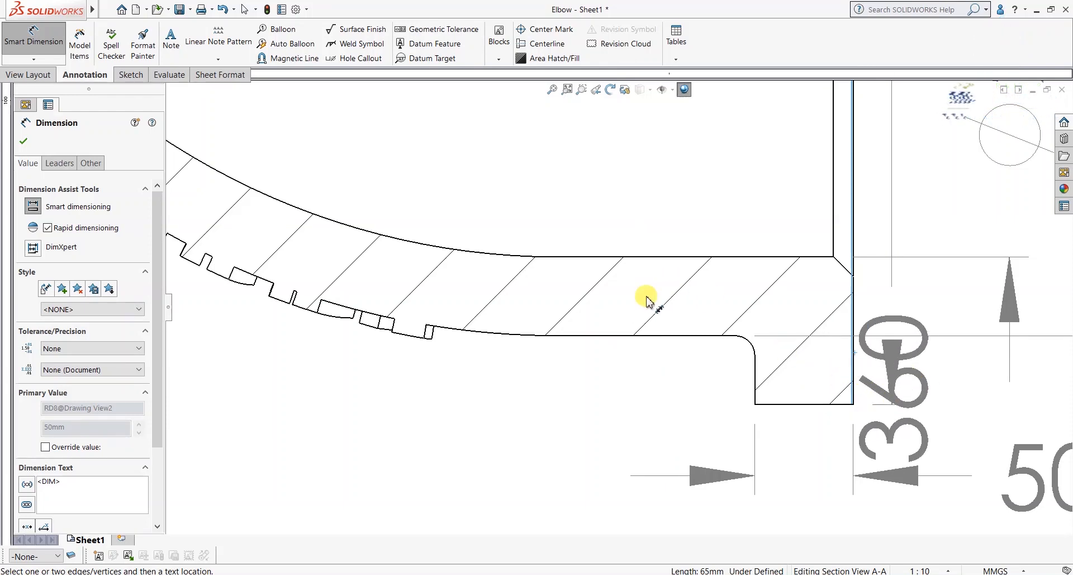
{"action": "left_click", "coordinate": [559, 335]}
{"action": "scroll", "coordinate": [690, 424], "scroll_direction": "up", "scroll_amount": 2}
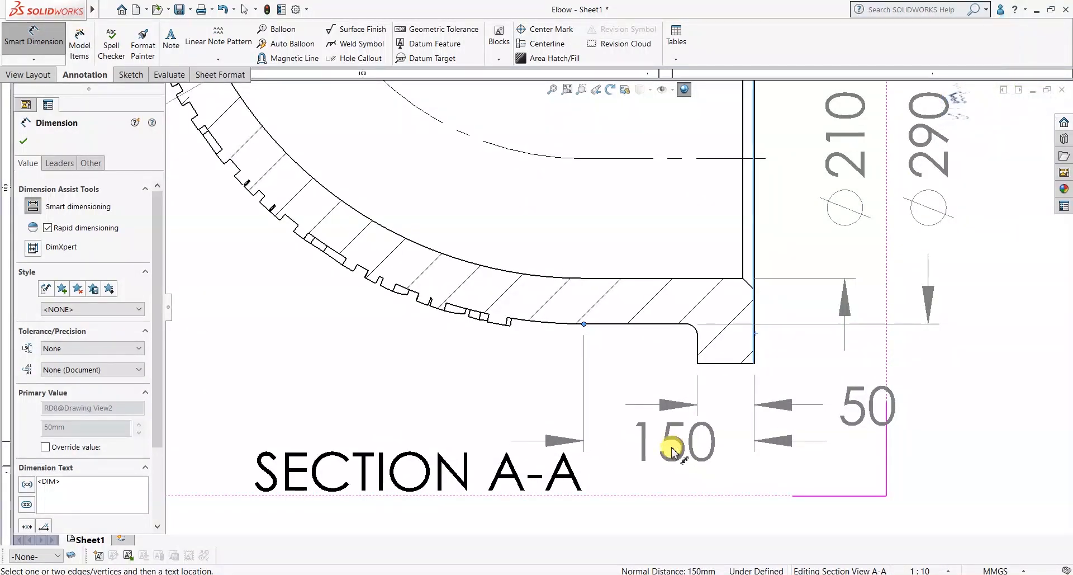
{"action": "left_click", "coordinate": [673, 462]}
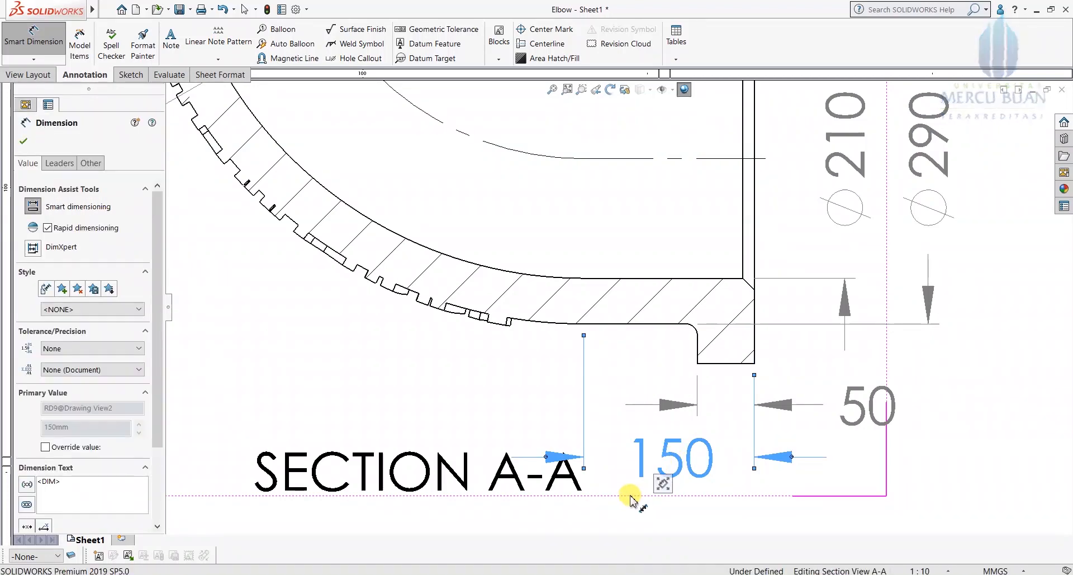
Step: Move the SECTION A-A label left, clear of the 150 dimension
{"action": "scroll", "coordinate": [624, 497], "scroll_direction": "up", "scroll_amount": 1}
{"action": "scroll", "coordinate": [623, 497], "scroll_direction": "up", "scroll_amount": 1}
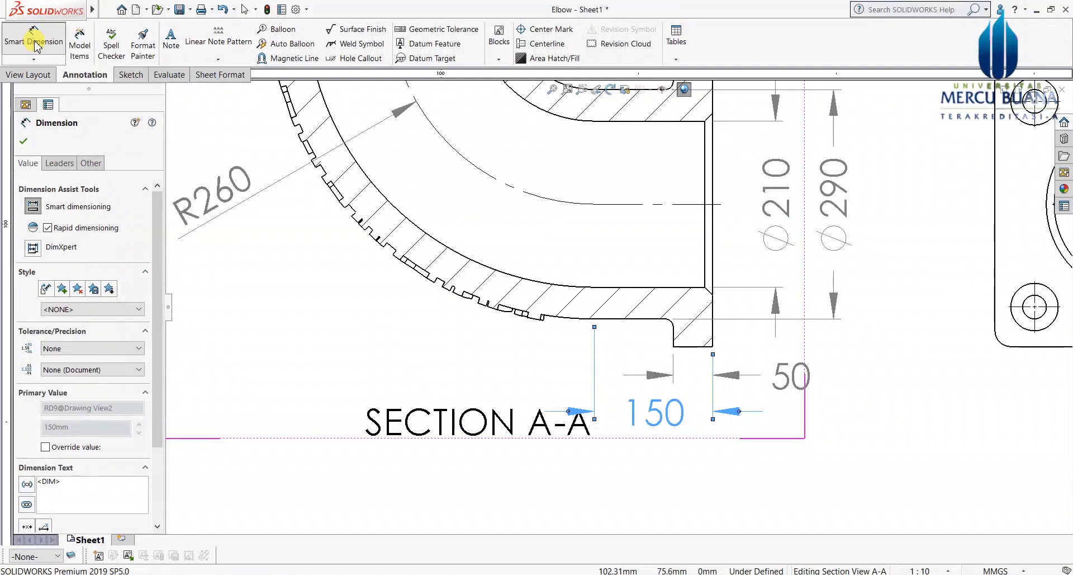
{"action": "left_click_drag", "start_coordinate": [499, 424], "coordinate": [365, 422]}
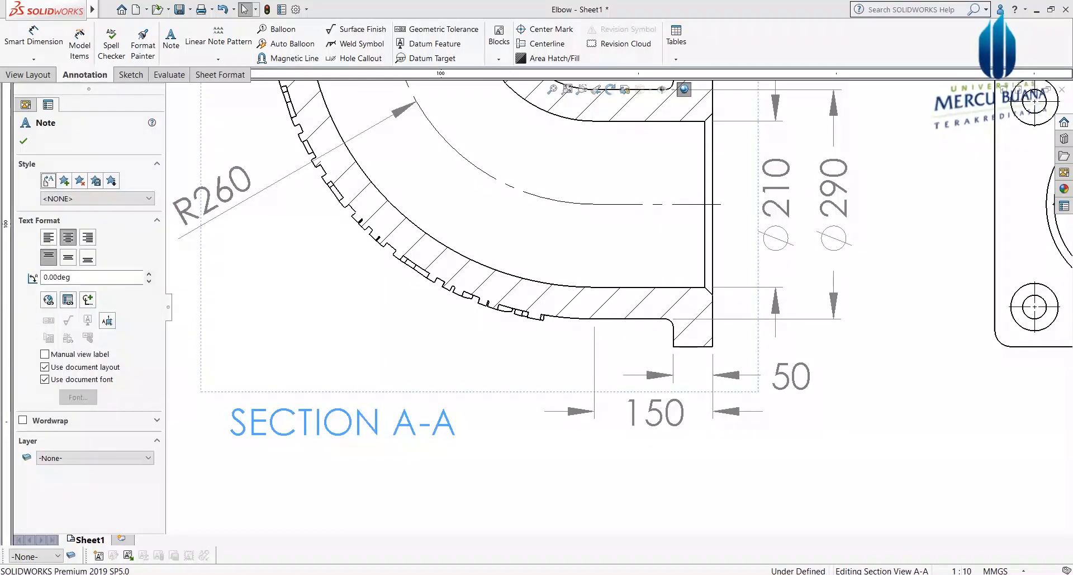
{"action": "left_click", "coordinate": [618, 475]}
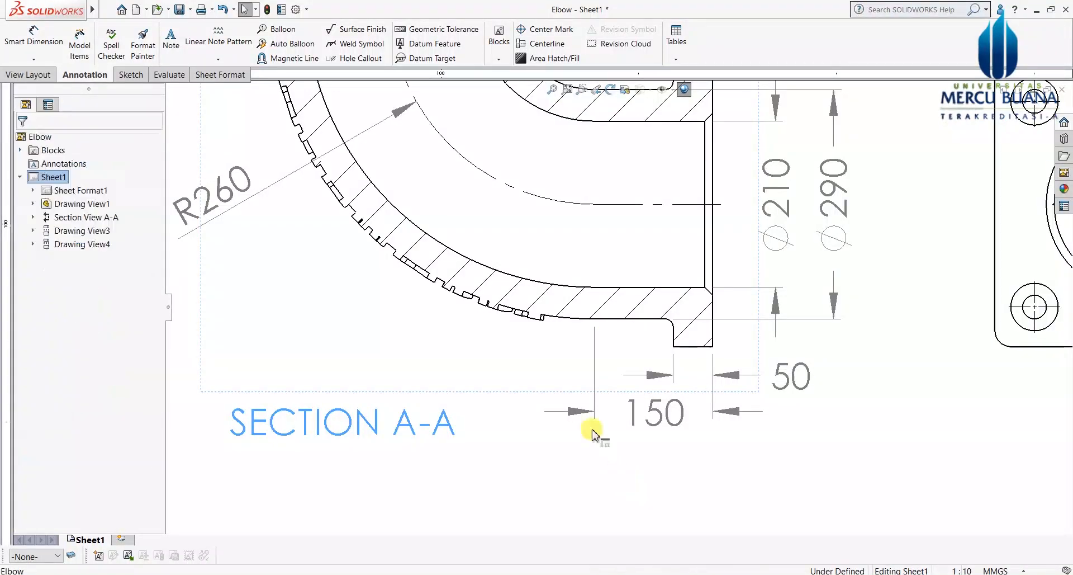
{"action": "scroll", "coordinate": [604, 444], "scroll_direction": "up", "scroll_amount": 2}
{"action": "scroll", "coordinate": [711, 438], "scroll_direction": "up", "scroll_amount": 1}
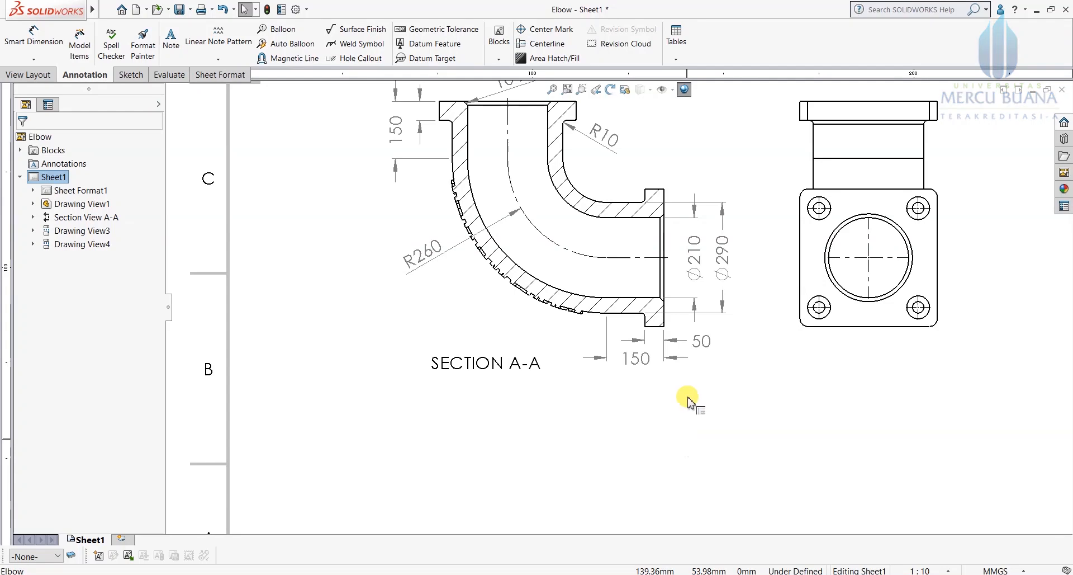
Step: Zoom around the top, section and side views and select the side view's upper-left bolt hole
{"action": "scroll", "coordinate": [655, 380], "scroll_direction": "up", "scroll_amount": 1}
{"action": "scroll", "coordinate": [618, 263], "scroll_direction": "up", "scroll_amount": 1}
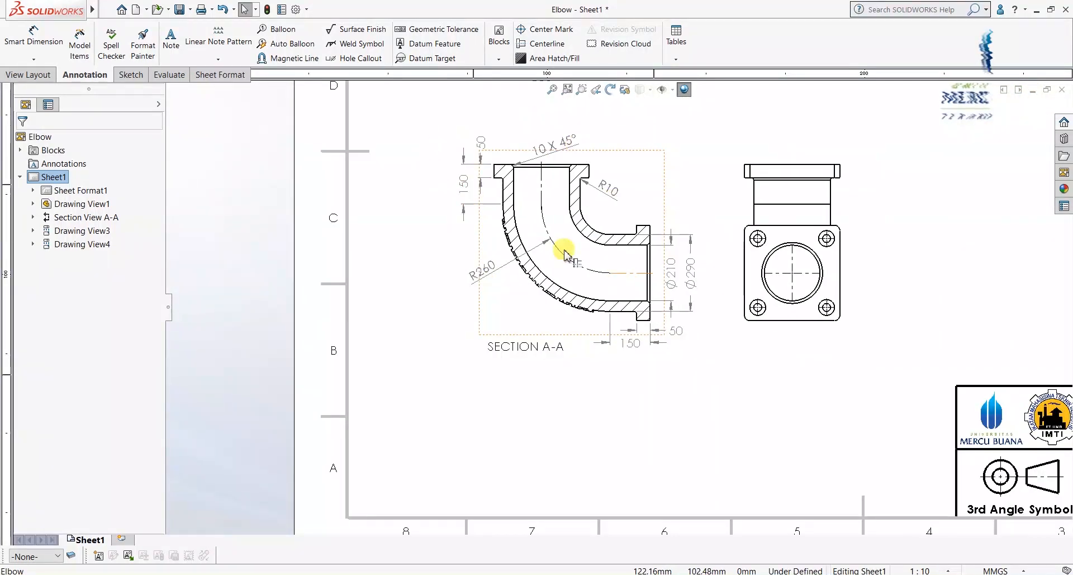
{"action": "scroll", "coordinate": [769, 297], "scroll_direction": "down", "scroll_amount": 1}
{"action": "scroll", "coordinate": [755, 175], "scroll_direction": "up", "scroll_amount": 2}
{"action": "scroll", "coordinate": [708, 224], "scroll_direction": "down", "scroll_amount": 3}
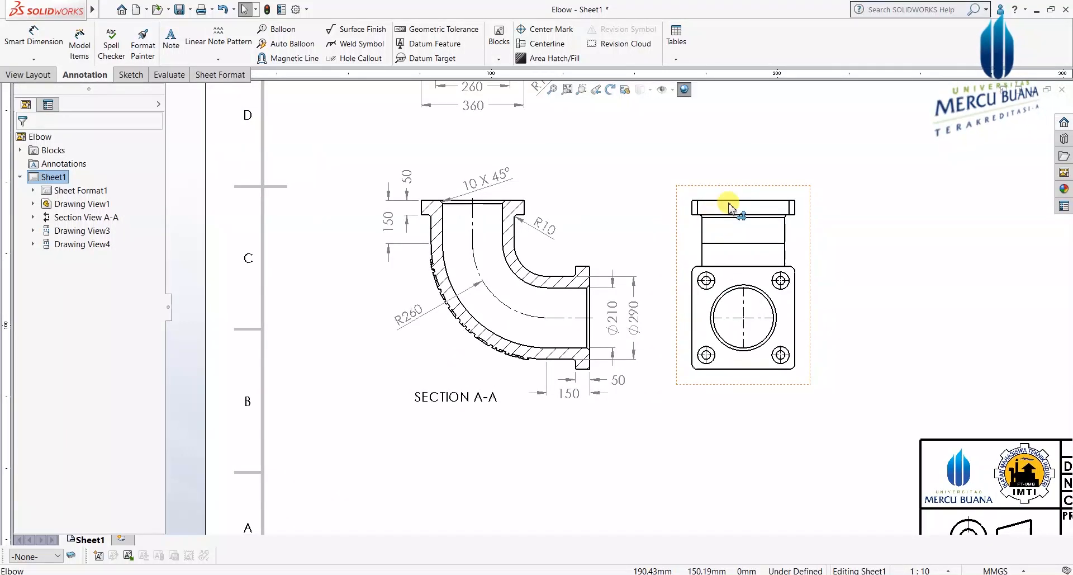
{"action": "scroll", "coordinate": [727, 215], "scroll_direction": "up", "scroll_amount": 1}
{"action": "scroll", "coordinate": [691, 304], "scroll_direction": "down", "scroll_amount": 1}
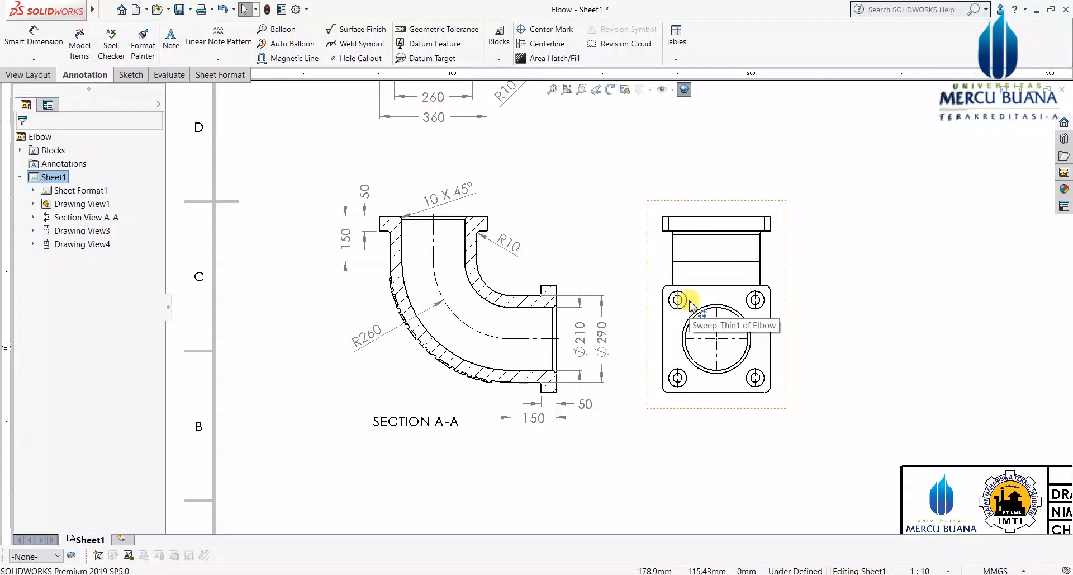
{"action": "scroll", "coordinate": [600, 330], "scroll_direction": "up", "scroll_amount": 1}
{"action": "scroll", "coordinate": [587, 173], "scroll_direction": "down", "scroll_amount": 1}
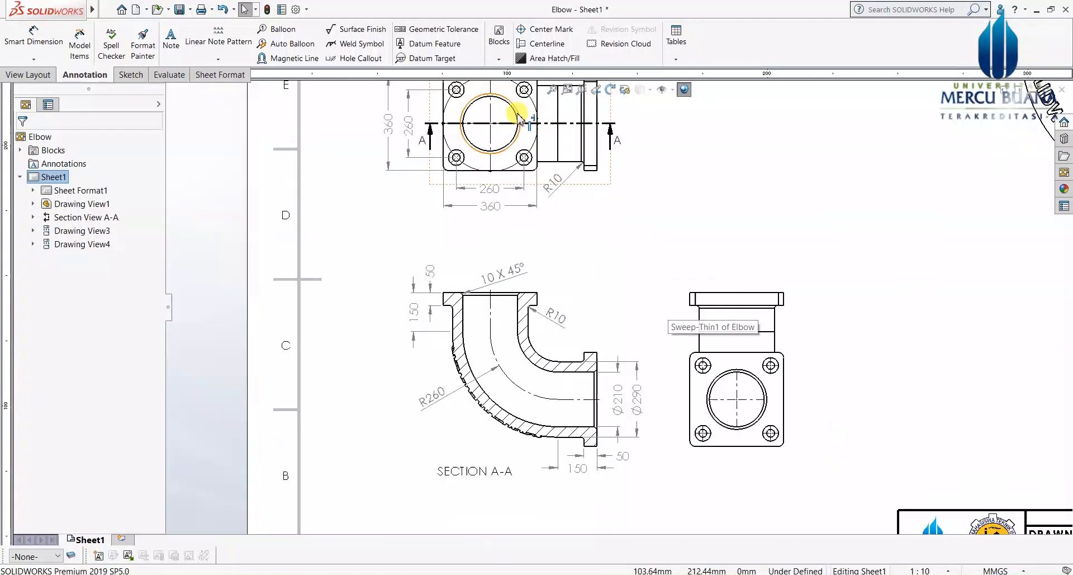
{"action": "scroll", "coordinate": [517, 119], "scroll_direction": "down", "scroll_amount": 1}
{"action": "scroll", "coordinate": [475, 134], "scroll_direction": "down", "scroll_amount": 1}
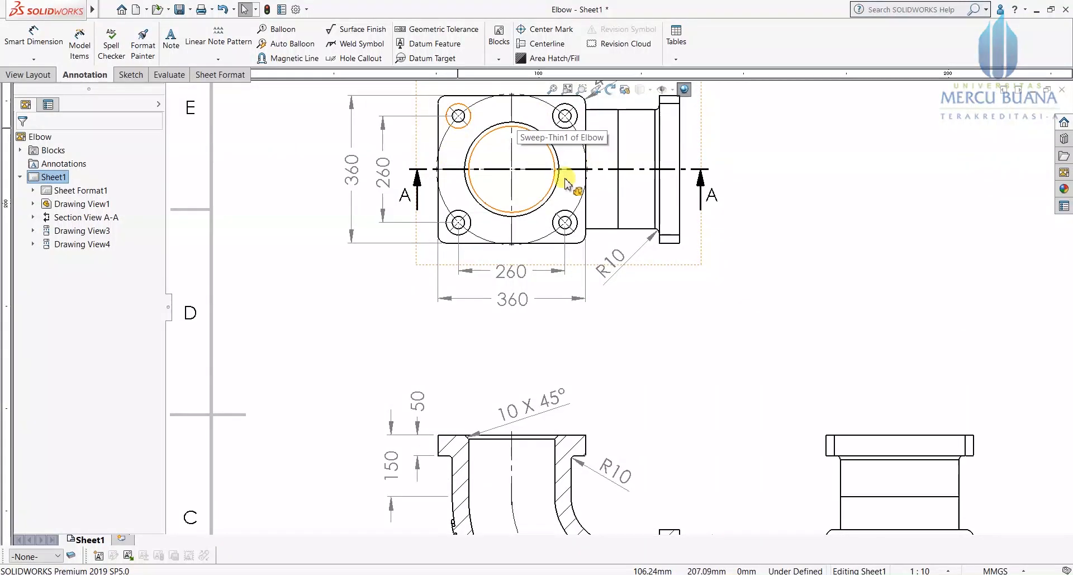
{"action": "scroll", "coordinate": [630, 359], "scroll_direction": "up", "scroll_amount": 2}
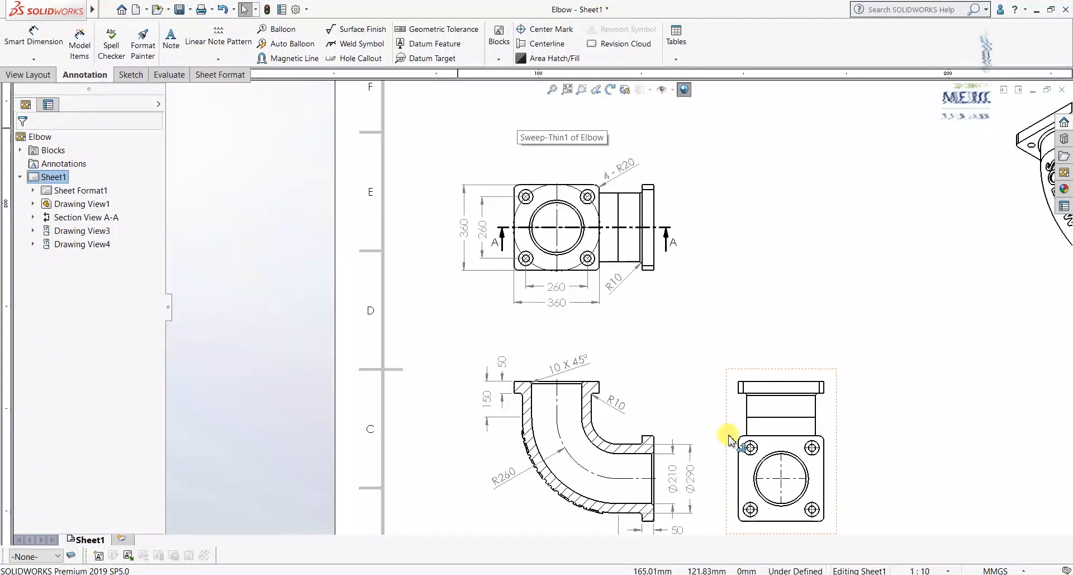
{"action": "scroll", "coordinate": [738, 442], "scroll_direction": "down", "scroll_amount": 2}
{"action": "scroll", "coordinate": [727, 419], "scroll_direction": "down", "scroll_amount": 2}
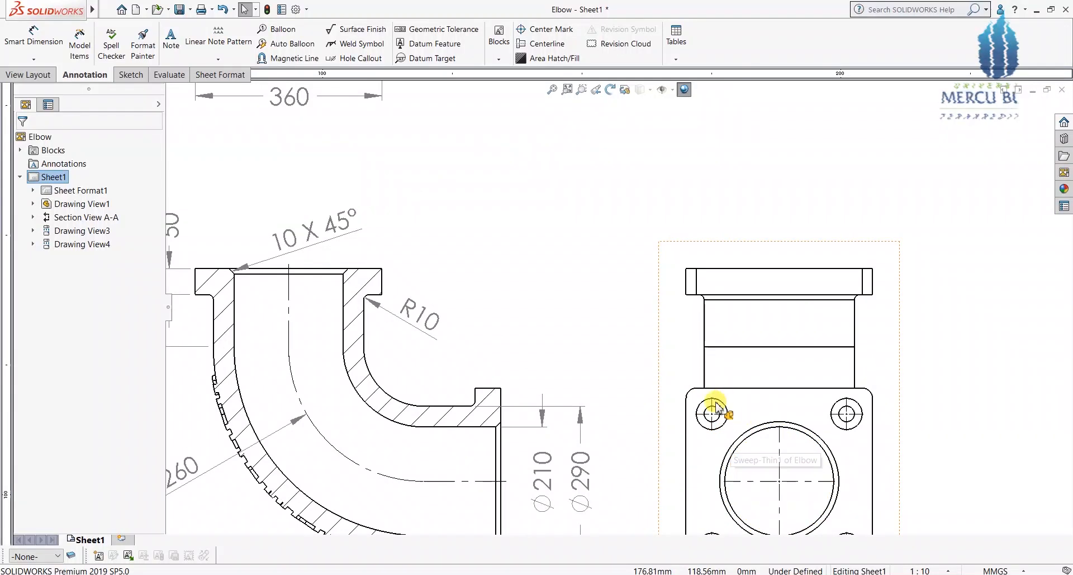
{"action": "left_click", "coordinate": [712, 413]}
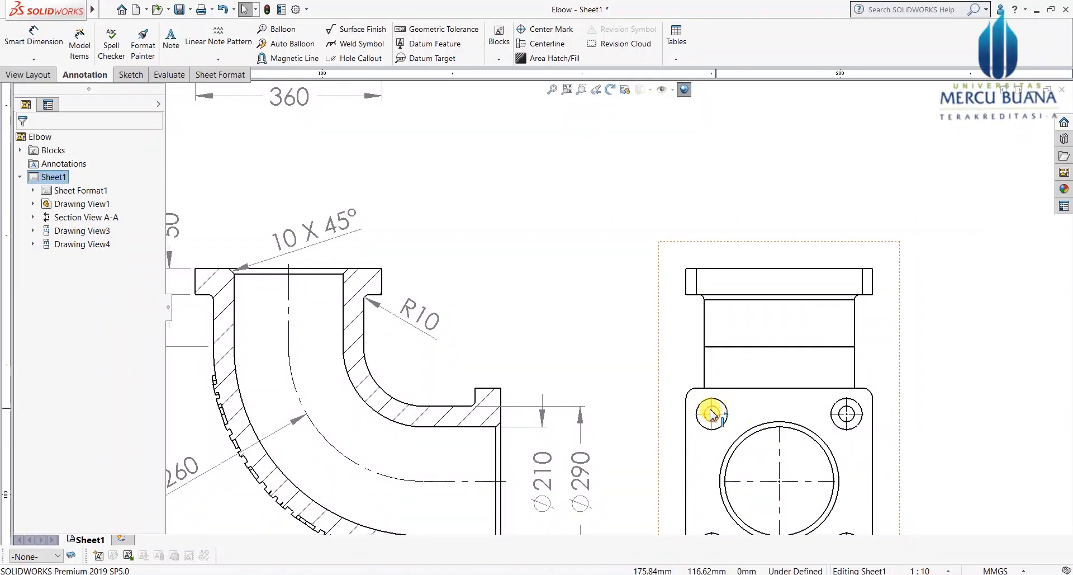
Step: Bring up the Sketch tools for drawing over the right-side view
{"action": "scroll", "coordinate": [678, 413], "scroll_direction": "up", "scroll_amount": 2}
{"action": "scroll", "coordinate": [569, 369], "scroll_direction": "up", "scroll_amount": 1}
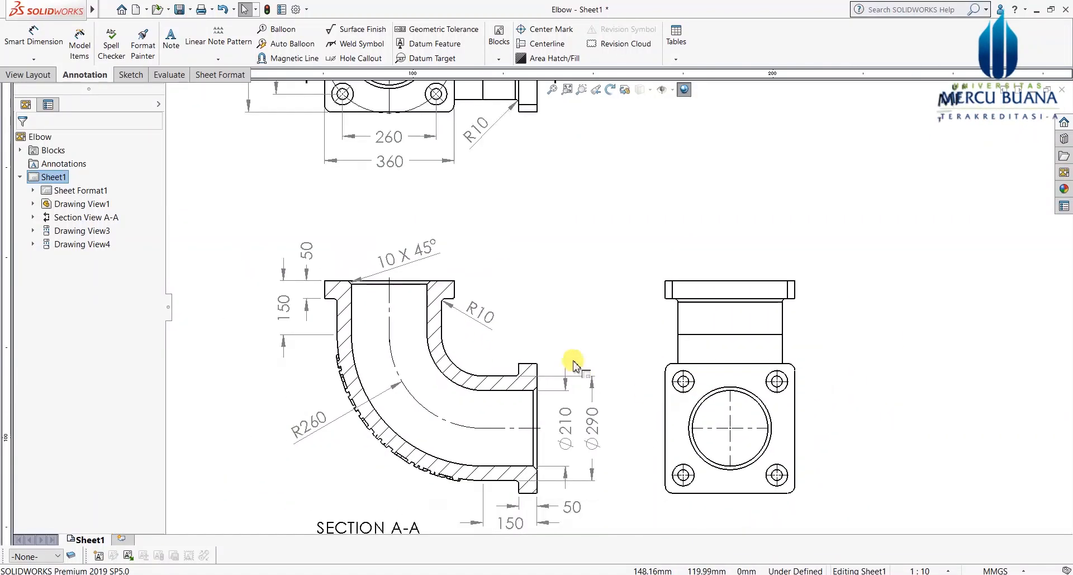
{"action": "scroll", "coordinate": [441, 157], "scroll_direction": "up", "scroll_amount": 1}
{"action": "scroll", "coordinate": [680, 358], "scroll_direction": "down", "scroll_amount": 3}
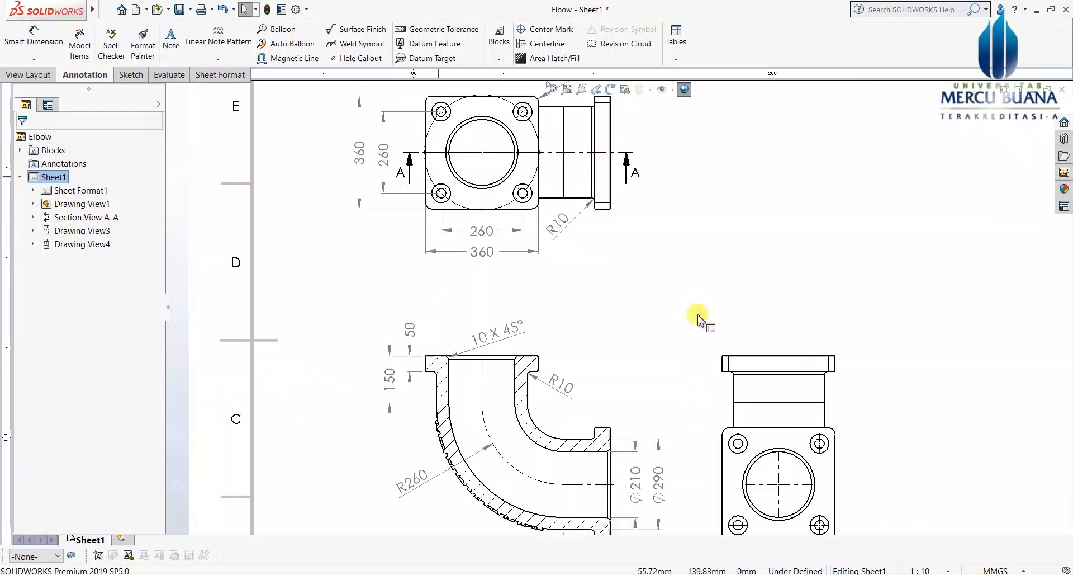
{"action": "scroll", "coordinate": [569, 368], "scroll_direction": "up", "scroll_amount": 2}
{"action": "scroll", "coordinate": [739, 398], "scroll_direction": "down", "scroll_amount": 2}
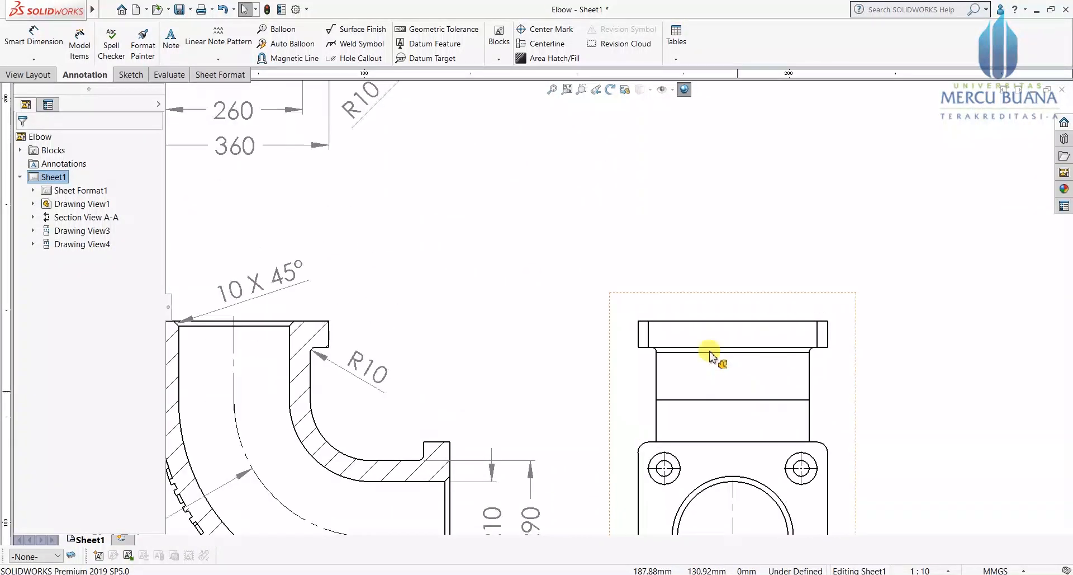
{"action": "scroll", "coordinate": [609, 319], "scroll_direction": "down", "scroll_amount": 1}
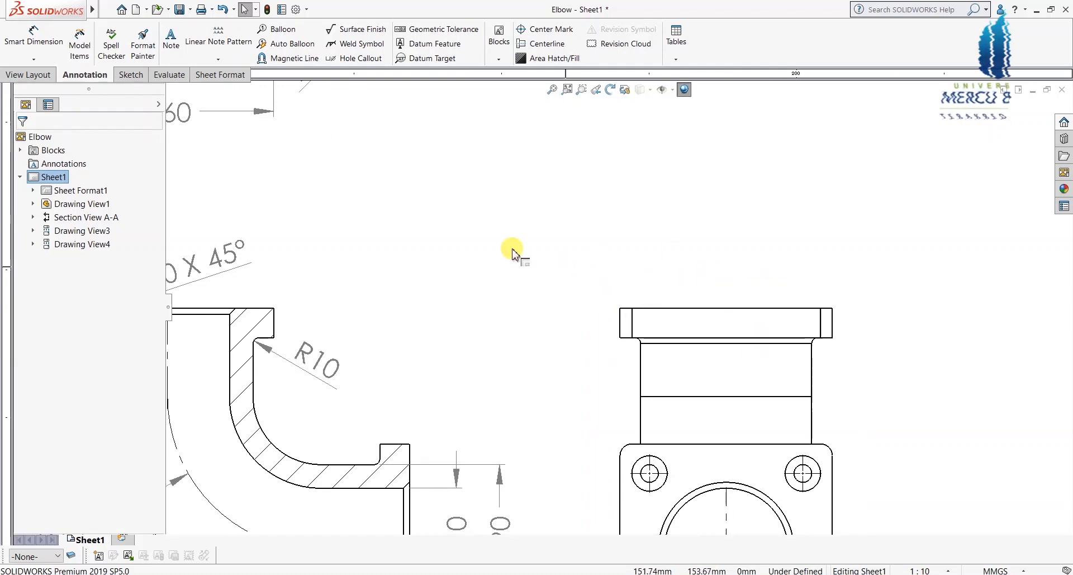
{"action": "left_click", "coordinate": [132, 76]}
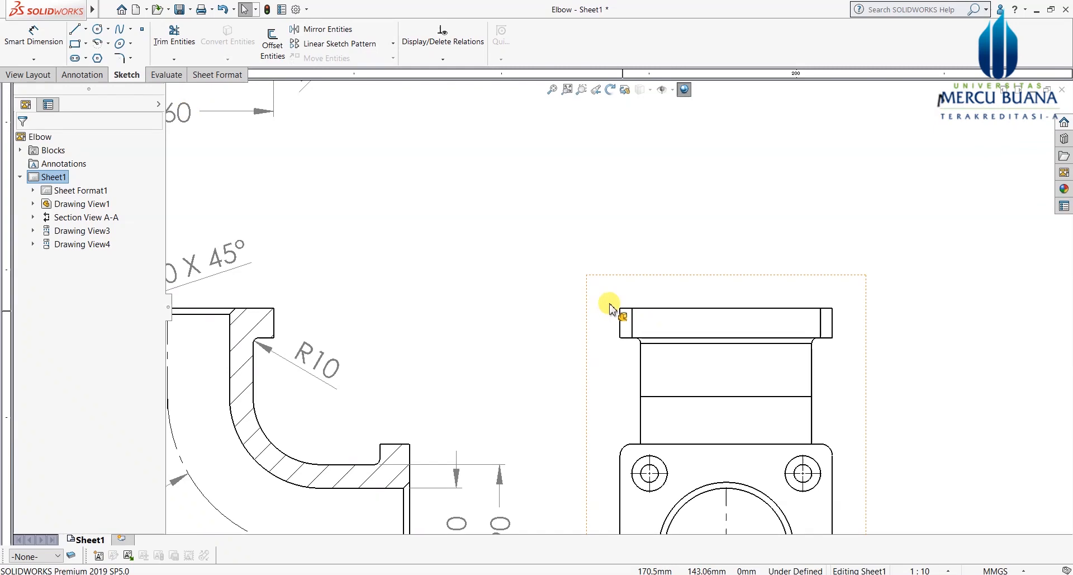
Step: Sketch a corner rectangle around the side view's top flange, top-left to bottom-right corner
{"action": "left_click", "coordinate": [85, 43]}
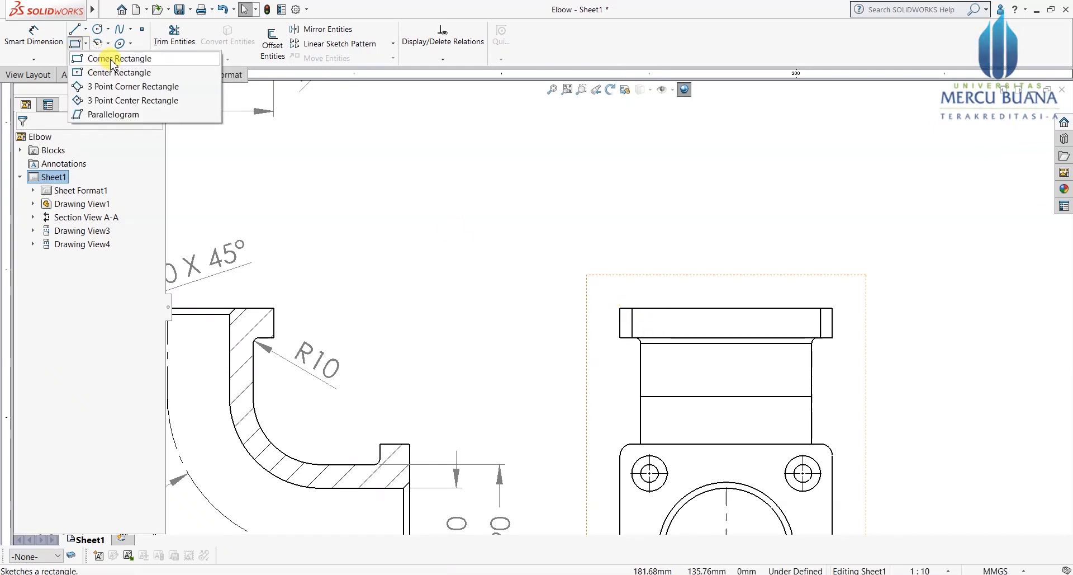
{"action": "left_click", "coordinate": [94, 58]}
{"action": "scroll", "coordinate": [777, 431], "scroll_direction": "down", "scroll_amount": 2}
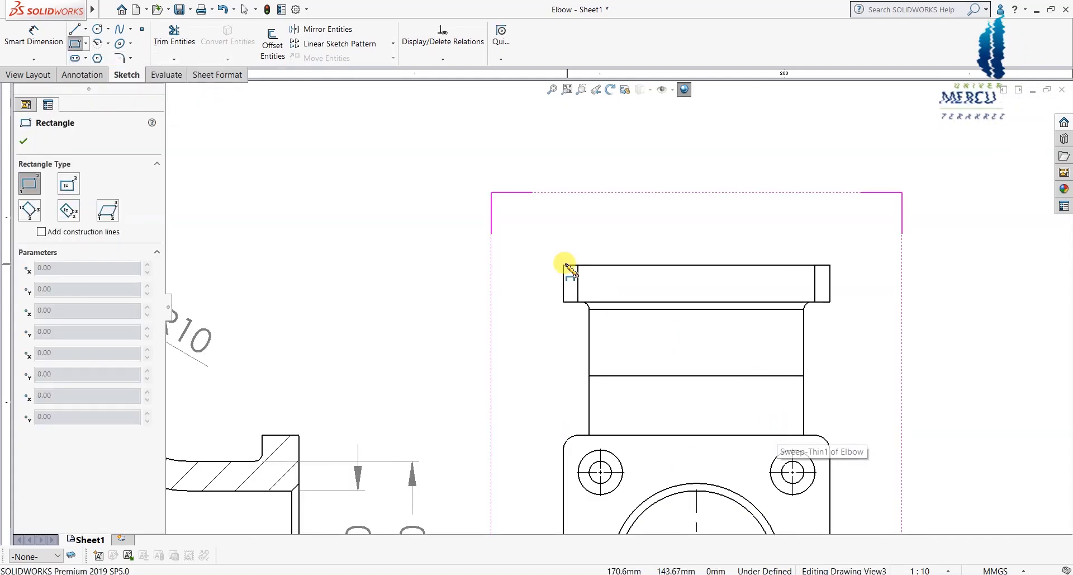
{"action": "scroll", "coordinate": [570, 274], "scroll_direction": "down", "scroll_amount": 2}
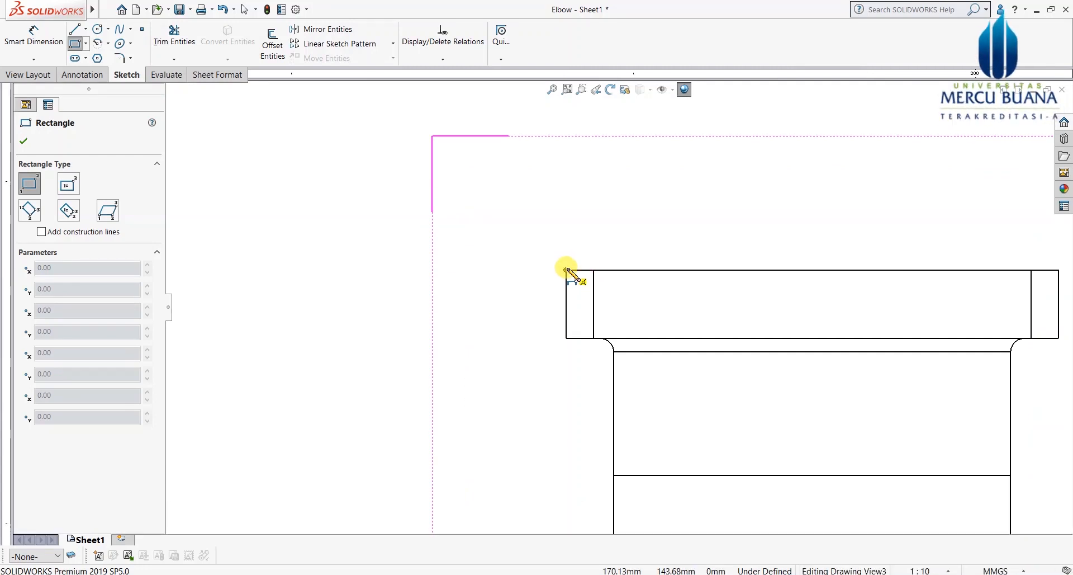
{"action": "left_click", "coordinate": [567, 270]}
{"action": "scroll", "coordinate": [553, 317], "scroll_direction": "up", "scroll_amount": 2}
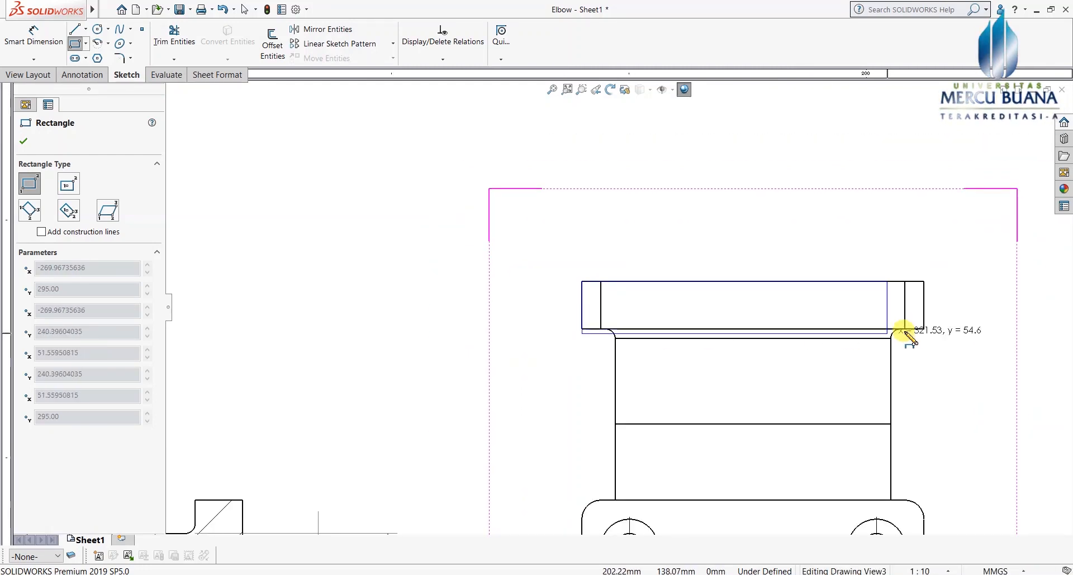
{"action": "scroll", "coordinate": [904, 334], "scroll_direction": "down", "scroll_amount": 2}
{"action": "scroll", "coordinate": [906, 332], "scroll_direction": "down", "scroll_amount": 2}
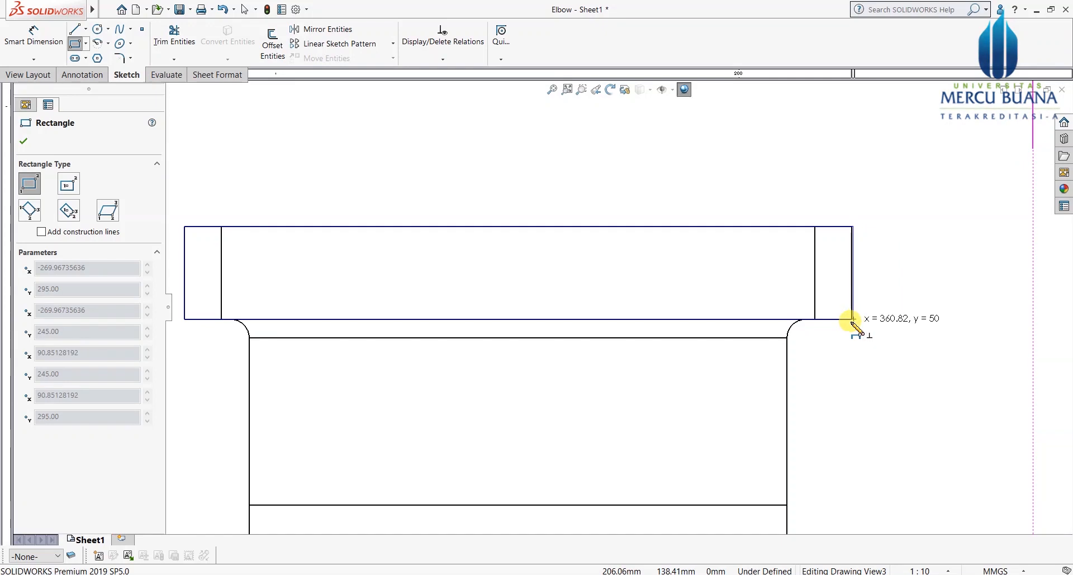
{"action": "left_click", "coordinate": [852, 318]}
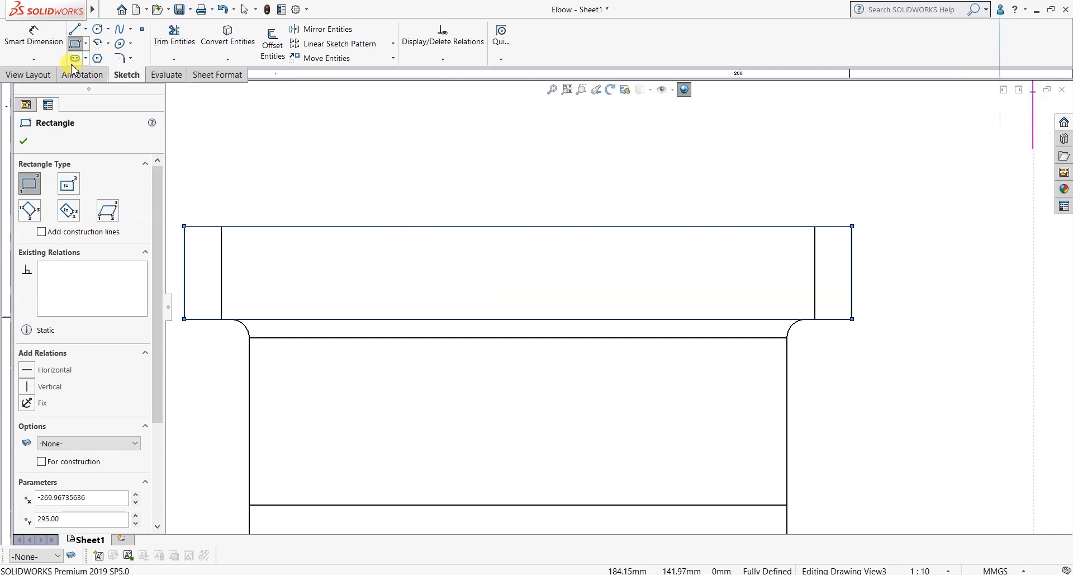
{"action": "left_click", "coordinate": [27, 79]}
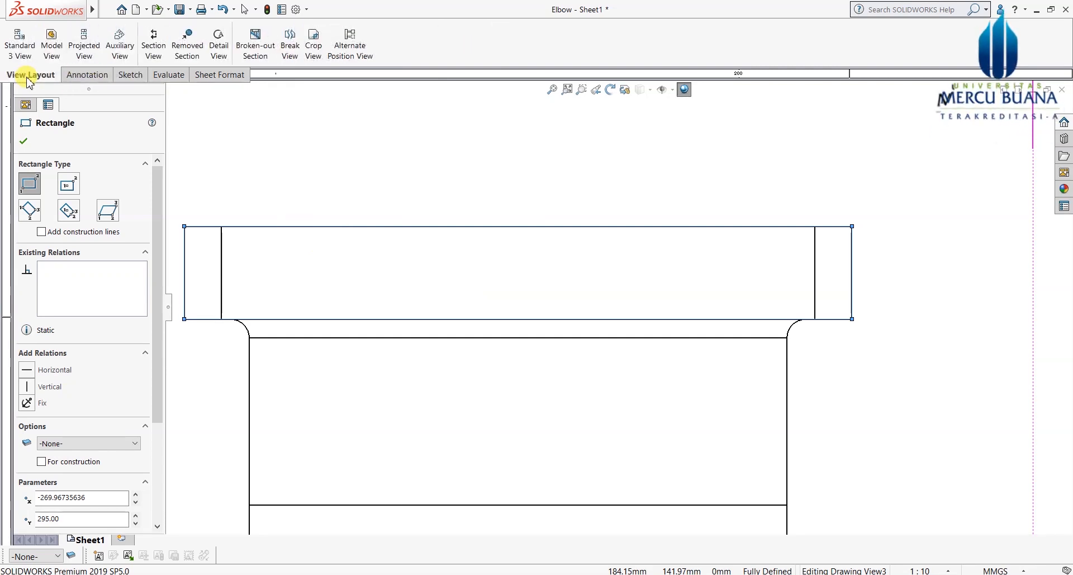
Step: Cut a broken-out section through the side view's top flange, depth taken from a bolt-hole edge
{"action": "left_click", "coordinate": [256, 45]}
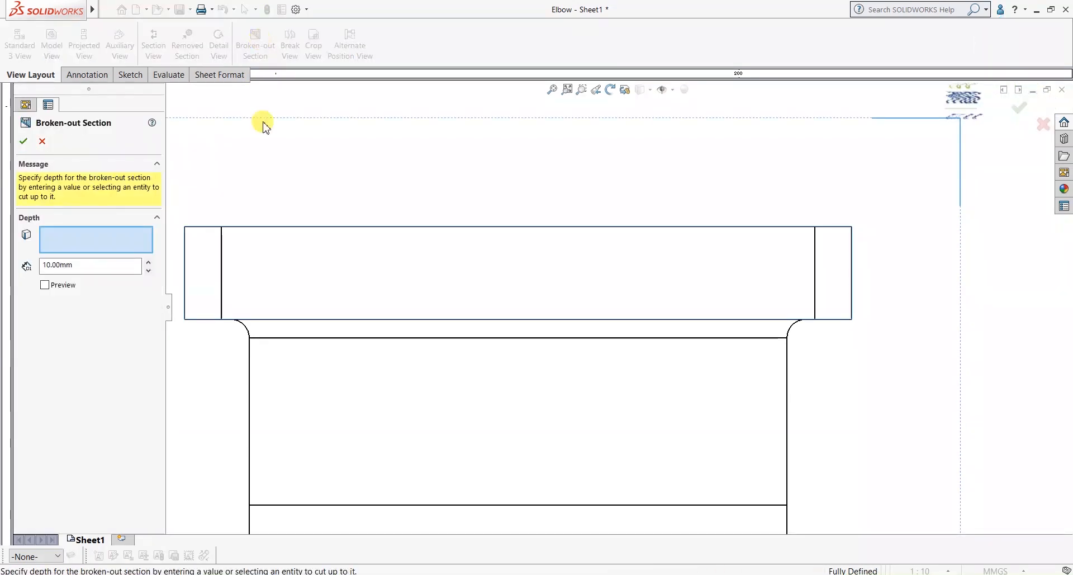
{"action": "scroll", "coordinate": [601, 408], "scroll_direction": "up", "scroll_amount": 1}
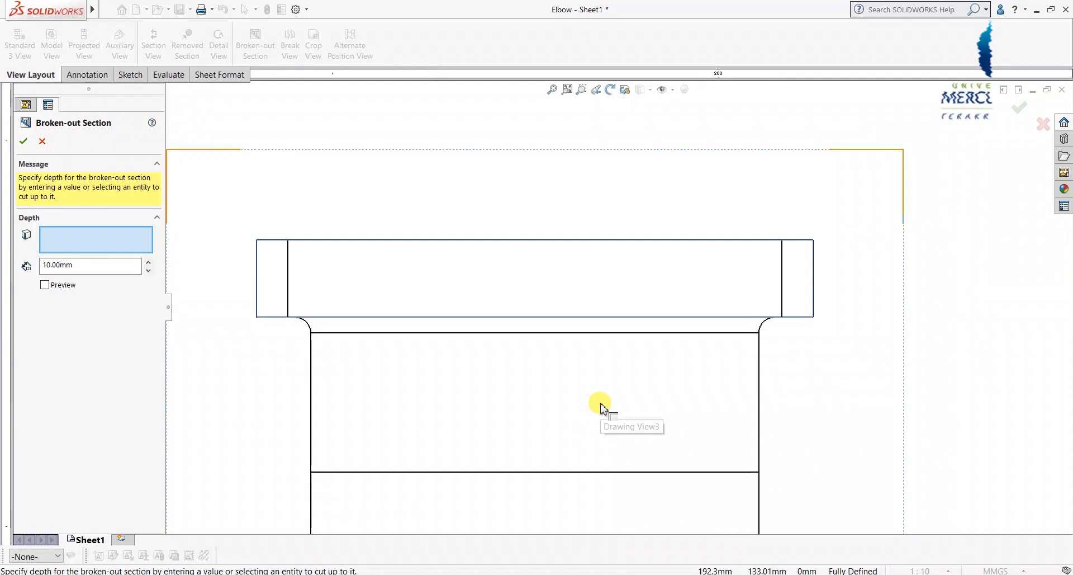
{"action": "scroll", "coordinate": [619, 308], "scroll_direction": "up", "scroll_amount": 2}
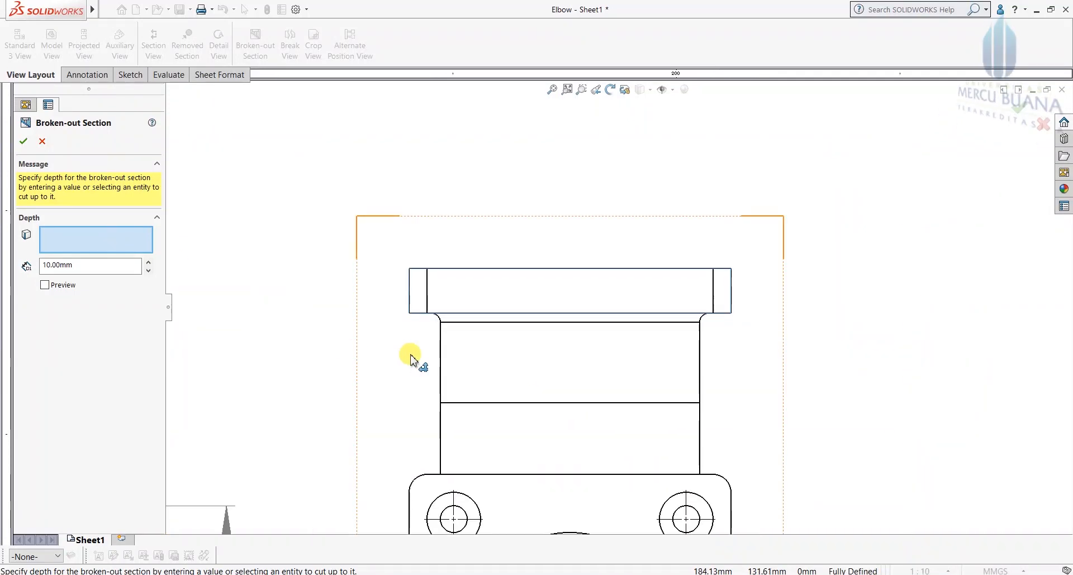
{"action": "scroll", "coordinate": [411, 359], "scroll_direction": "up", "scroll_amount": 4}
{"action": "scroll", "coordinate": [343, 108], "scroll_direction": "down", "scroll_amount": 5}
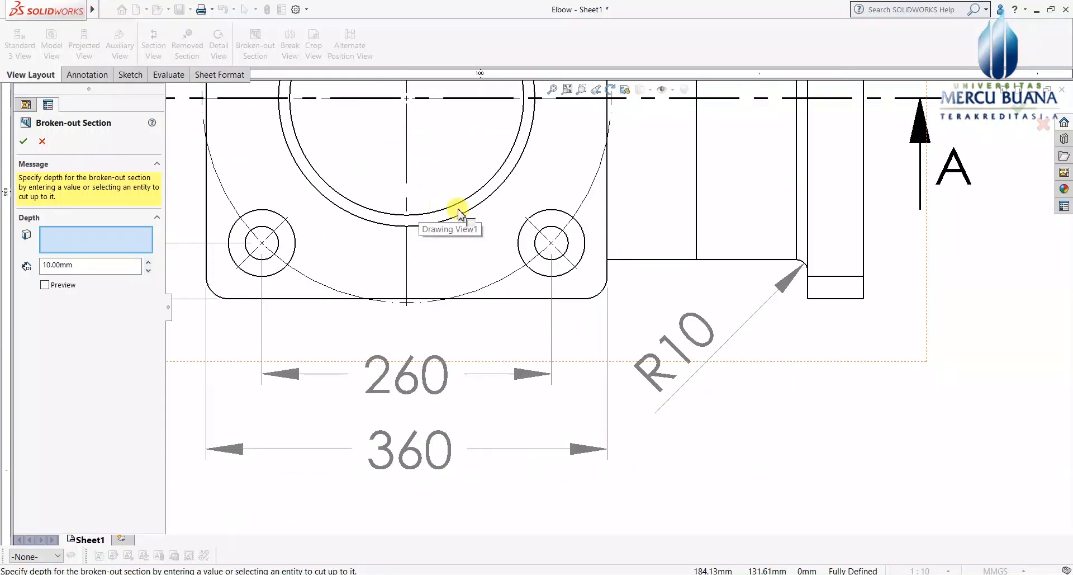
{"action": "scroll", "coordinate": [556, 245], "scroll_direction": "up", "scroll_amount": 3}
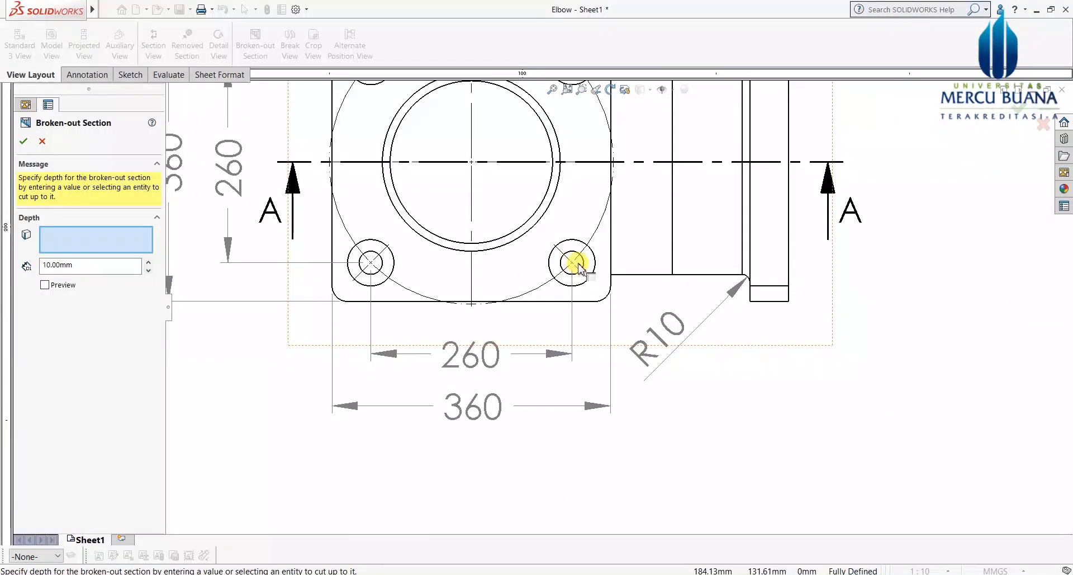
{"action": "left_click", "coordinate": [585, 265]}
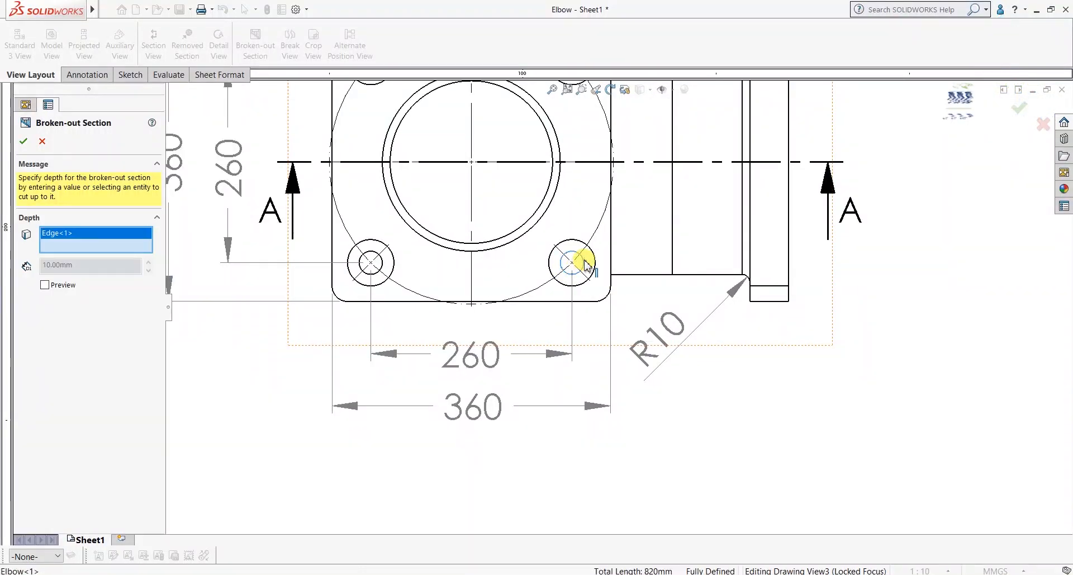
{"action": "scroll", "coordinate": [581, 369], "scroll_direction": "up", "scroll_amount": 5}
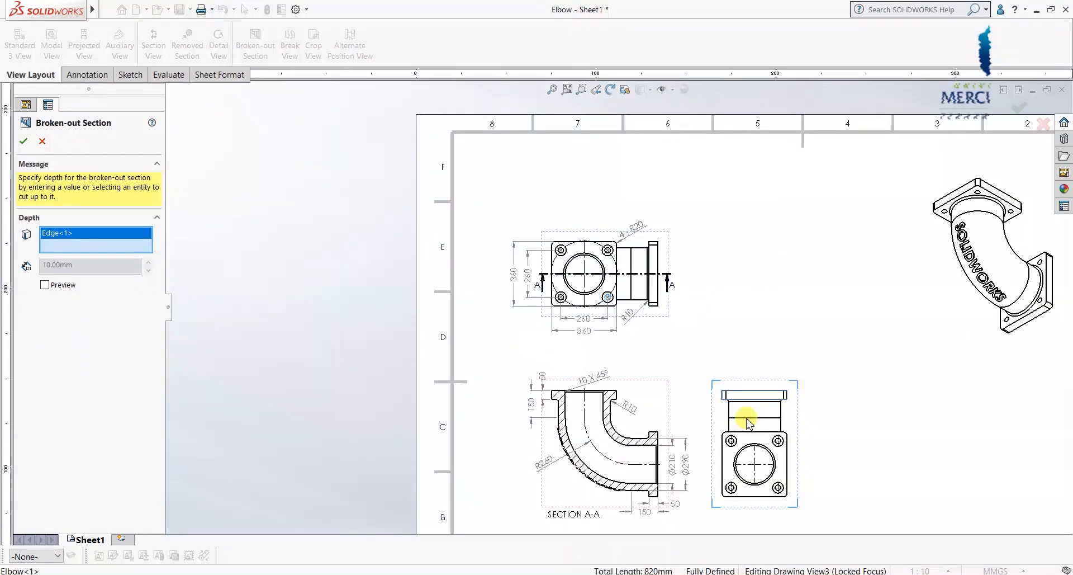
{"action": "left_click", "coordinate": [46, 285]}
{"action": "scroll", "coordinate": [794, 426], "scroll_direction": "down", "scroll_amount": 2}
{"action": "scroll", "coordinate": [696, 358], "scroll_direction": "down", "scroll_amount": 3}
{"action": "scroll", "coordinate": [694, 361], "scroll_direction": "up", "scroll_amount": 3}
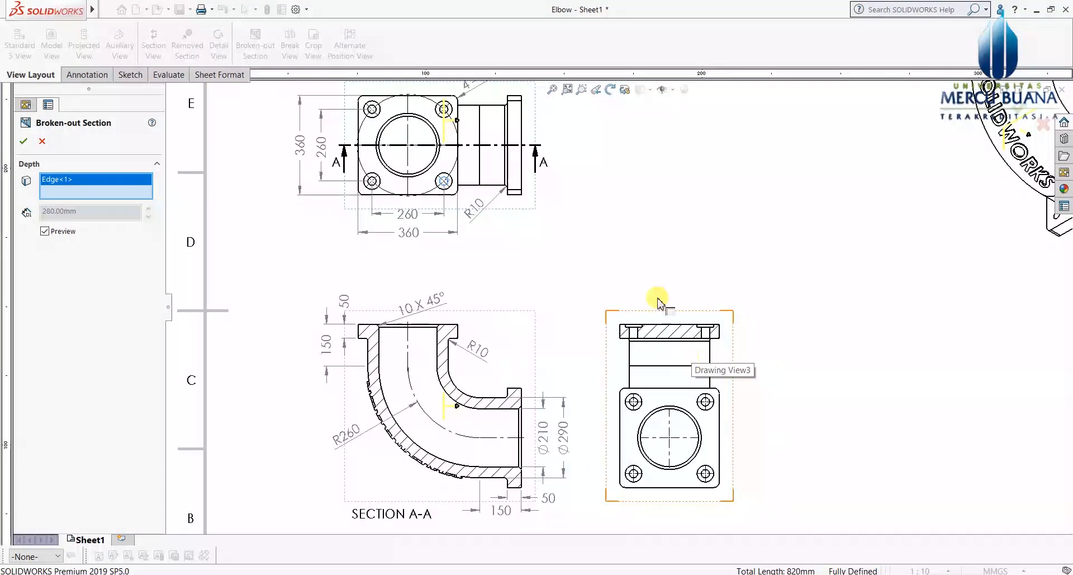
{"action": "left_click", "coordinate": [23, 142]}
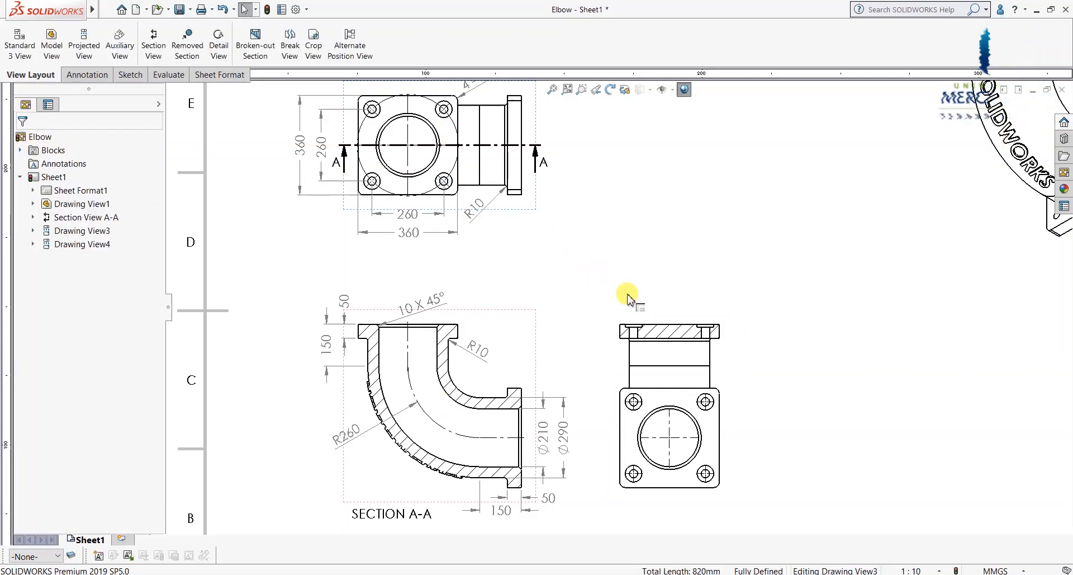
{"action": "scroll", "coordinate": [625, 294], "scroll_direction": "down", "scroll_amount": 6}
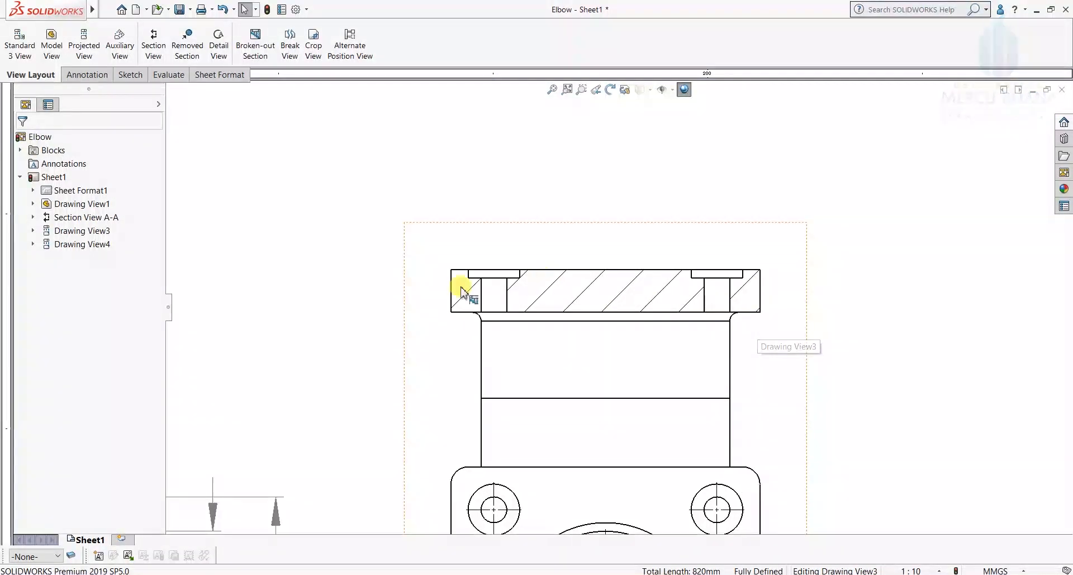
Step: Start dimensioning the sectioned flange and cancel a stray recess dimension
{"action": "left_click", "coordinate": [84, 75]}
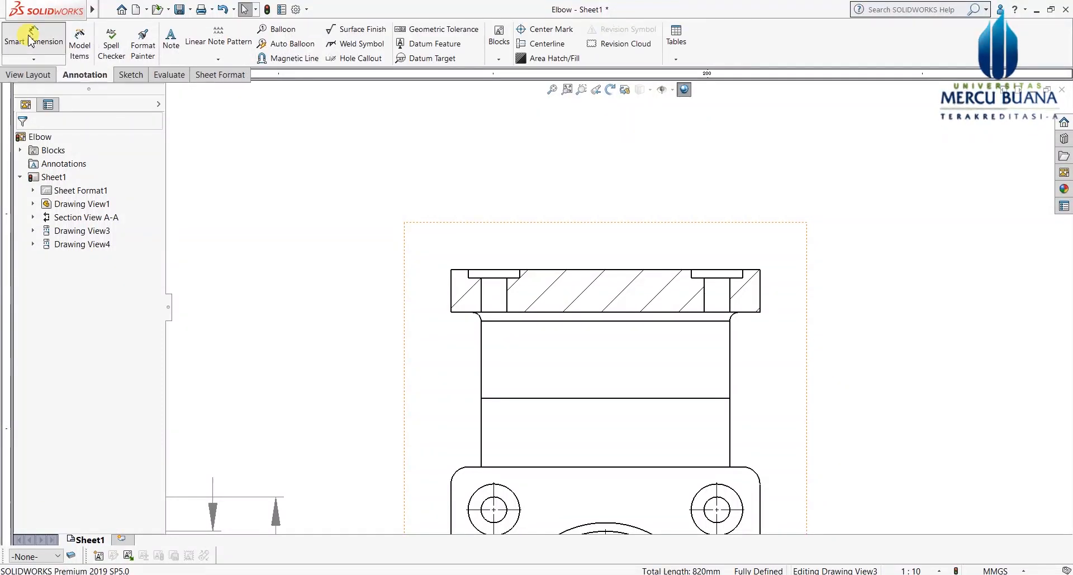
{"action": "left_click", "coordinate": [30, 42]}
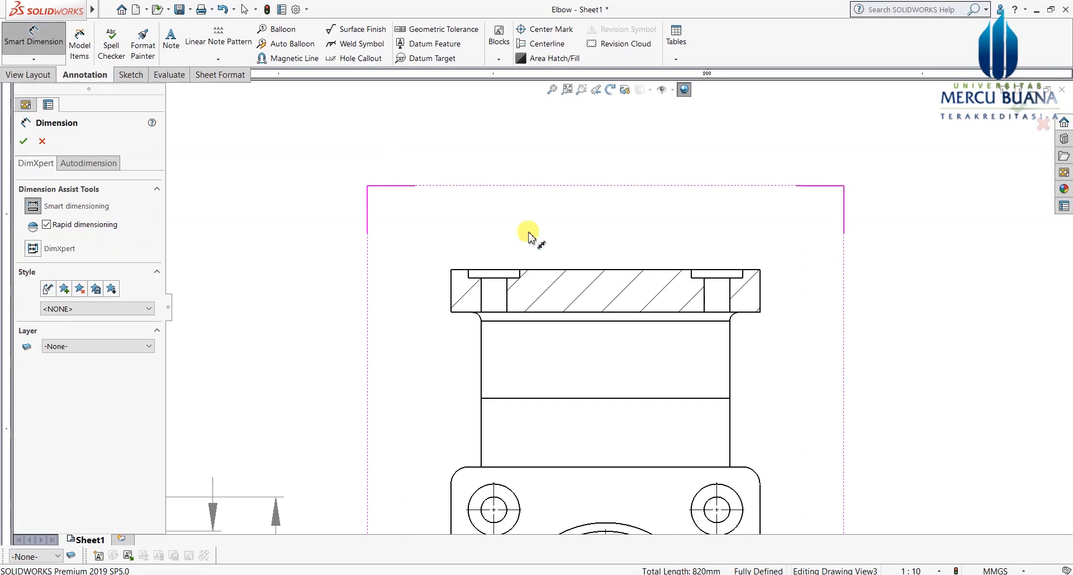
{"action": "scroll", "coordinate": [529, 271], "scroll_direction": "down", "scroll_amount": 4}
{"action": "scroll", "coordinate": [531, 278], "scroll_direction": "down", "scroll_amount": 2}
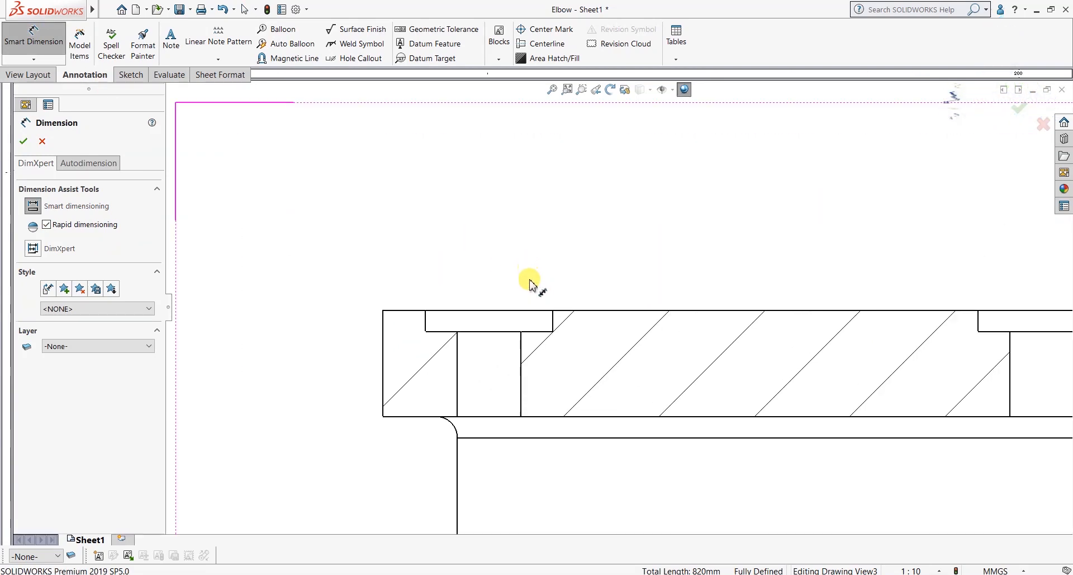
{"action": "left_click", "coordinate": [426, 322]}
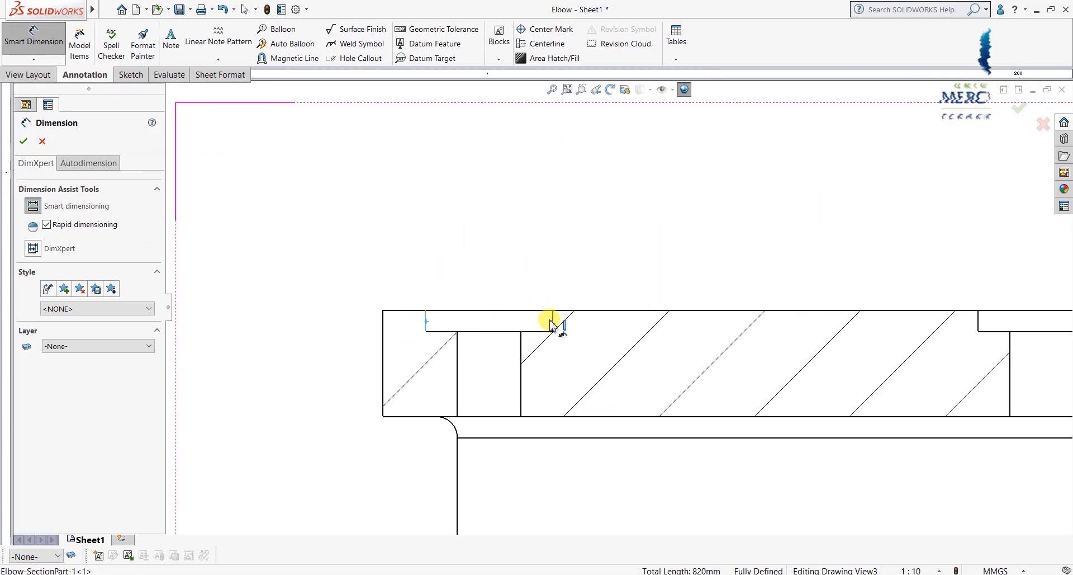
{"action": "left_click", "coordinate": [554, 324]}
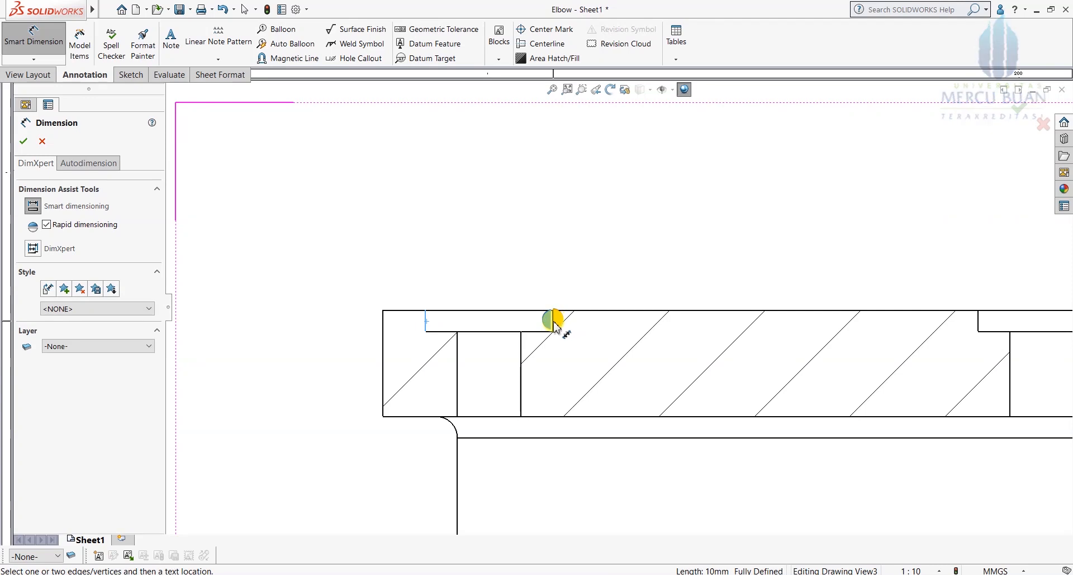
{"action": "scroll", "coordinate": [553, 323], "scroll_direction": "down", "scroll_amount": 2}
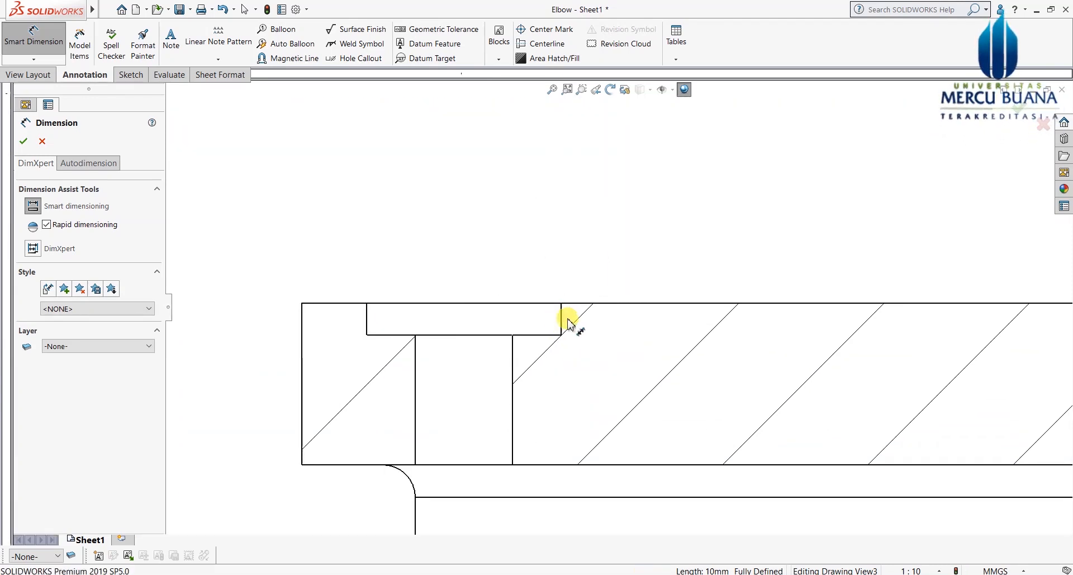
{"action": "left_click", "coordinate": [562, 323]}
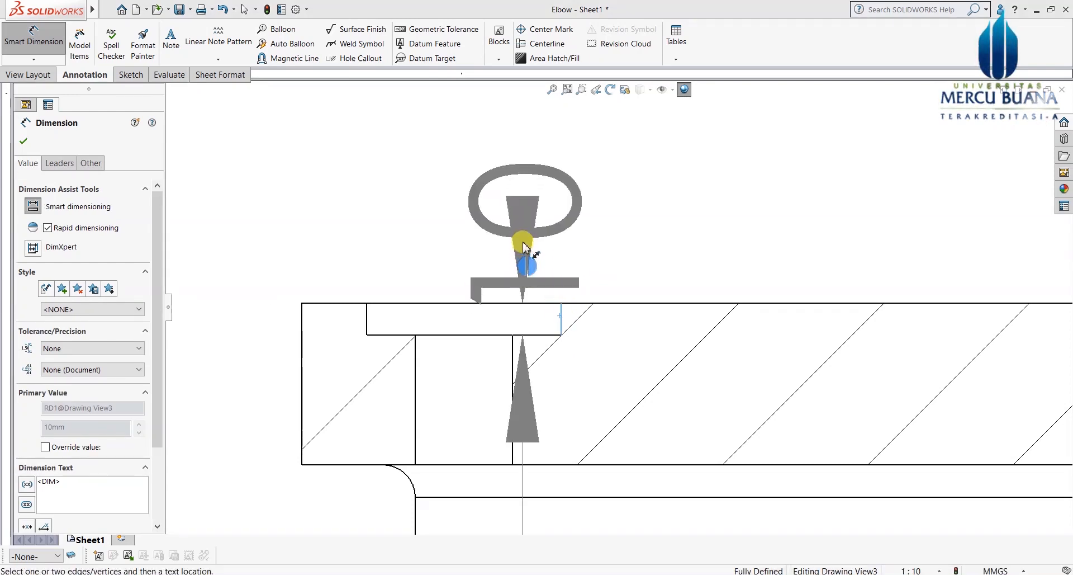
{"action": "scroll", "coordinate": [509, 238], "scroll_direction": "up", "scroll_amount": 2}
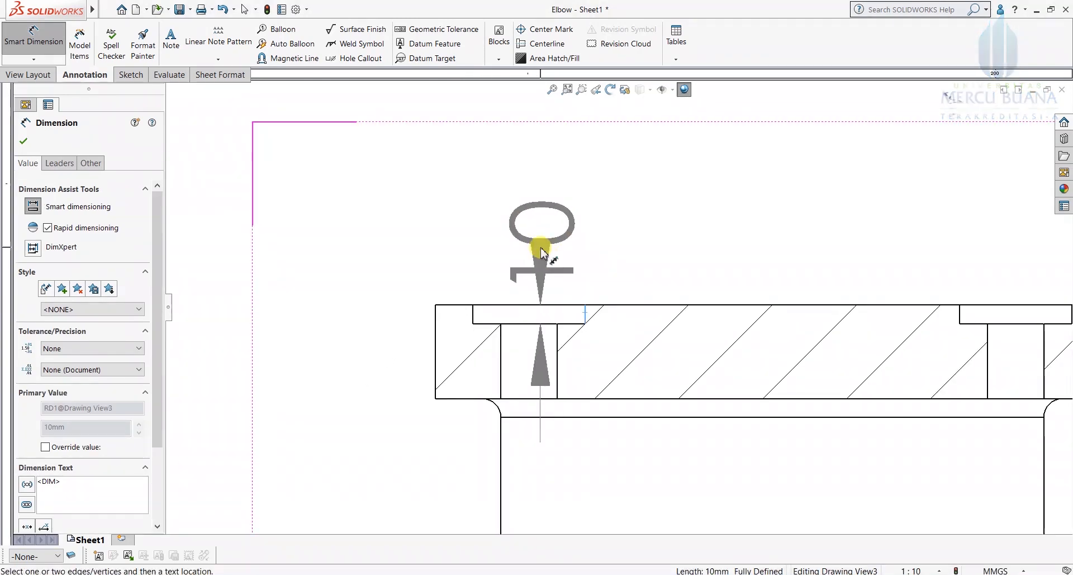
{"action": "key", "text": "Escape"}
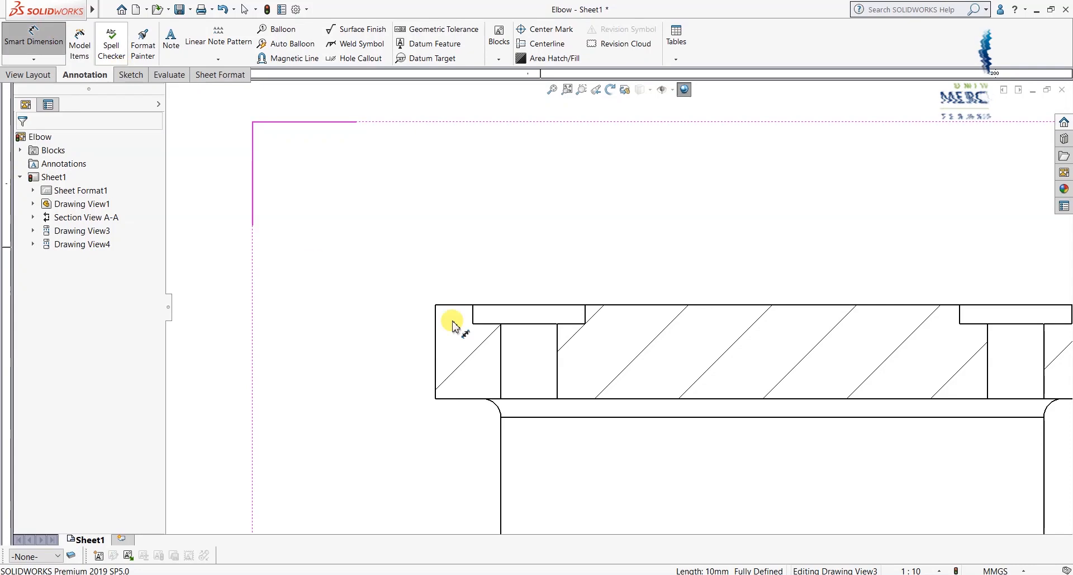
{"action": "scroll", "coordinate": [581, 318], "scroll_direction": "down", "scroll_amount": 2}
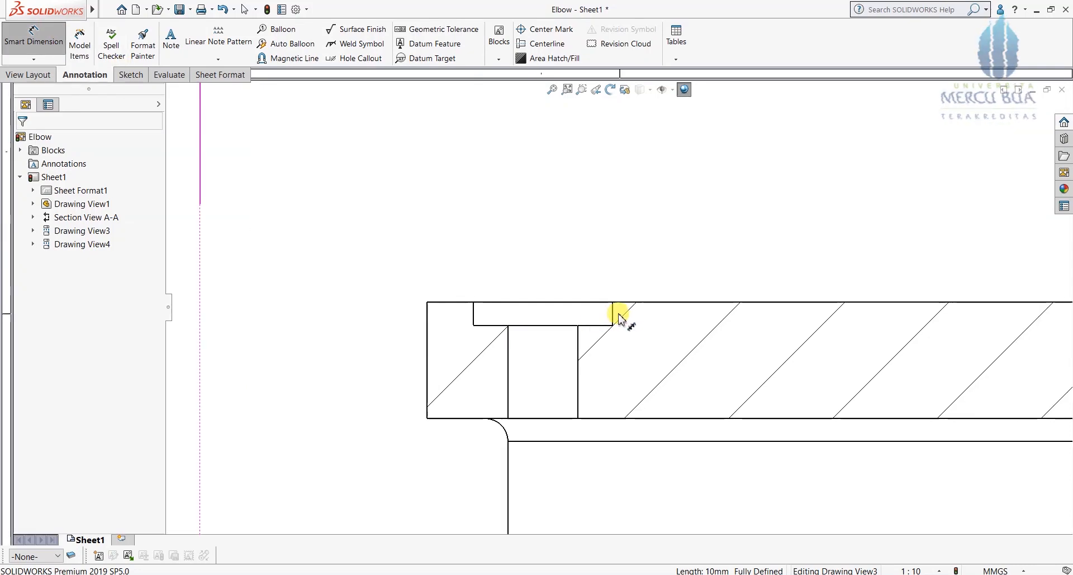
Step: Place a Ø60 counterbore diameter above the flange and pick the bolt hole's edges
{"action": "left_click", "coordinate": [613, 315]}
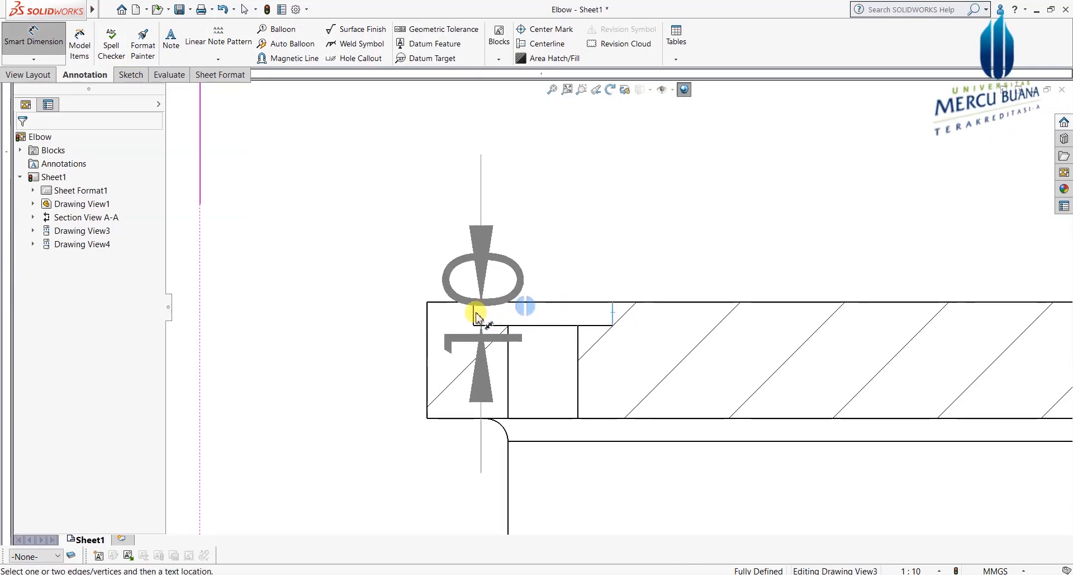
{"action": "left_click", "coordinate": [476, 318]}
{"action": "key", "text": "z"}
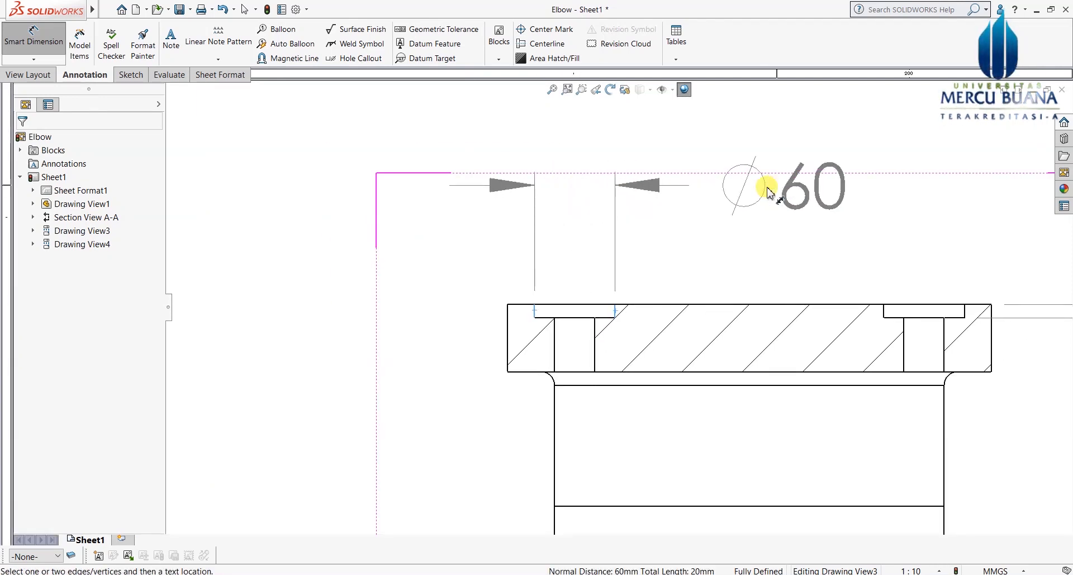
{"action": "left_click", "coordinate": [817, 191]}
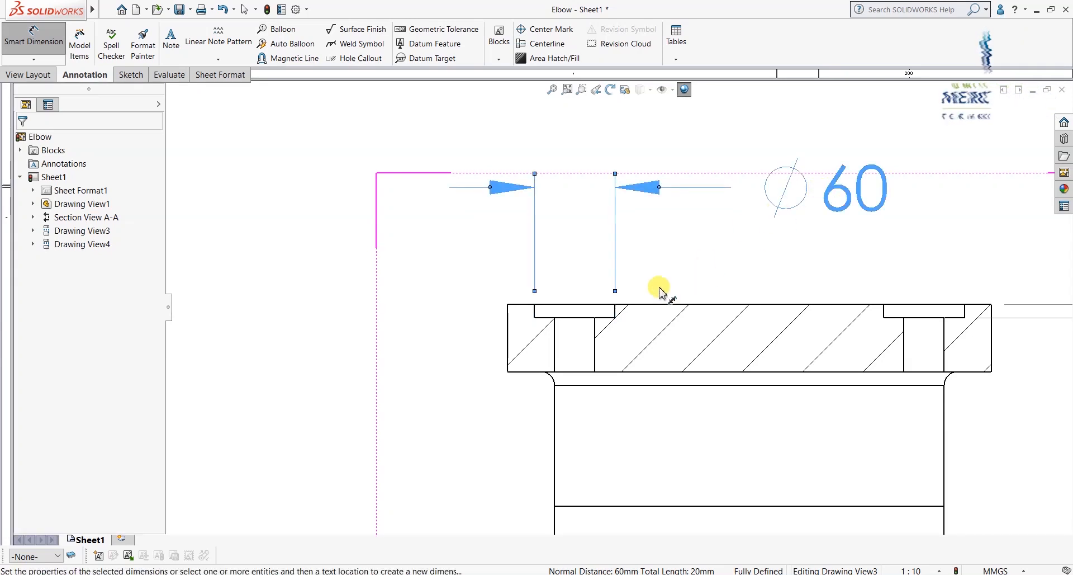
{"action": "left_click", "coordinate": [557, 336]}
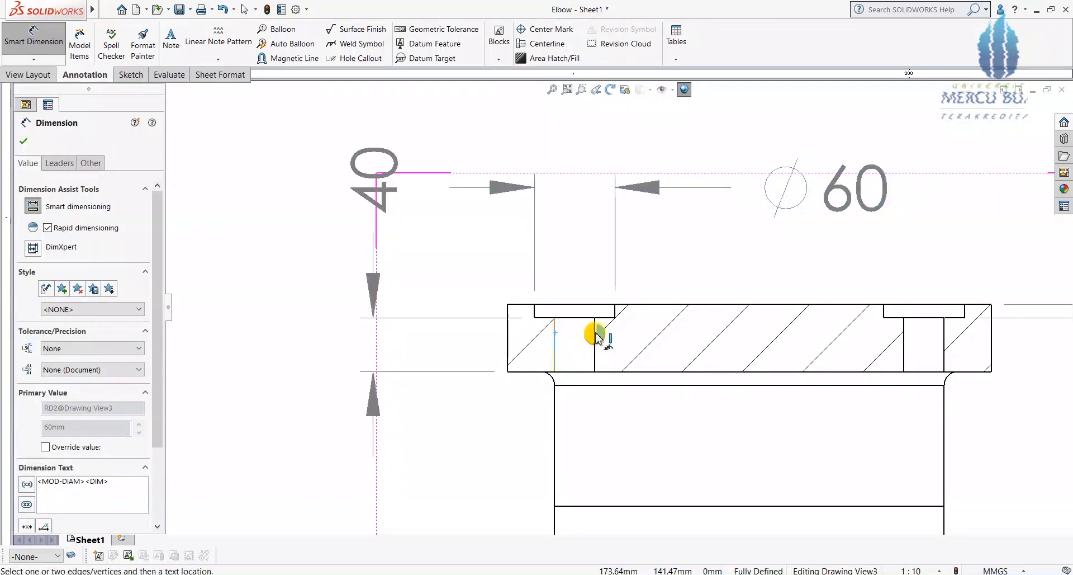
{"action": "left_click", "coordinate": [595, 336]}
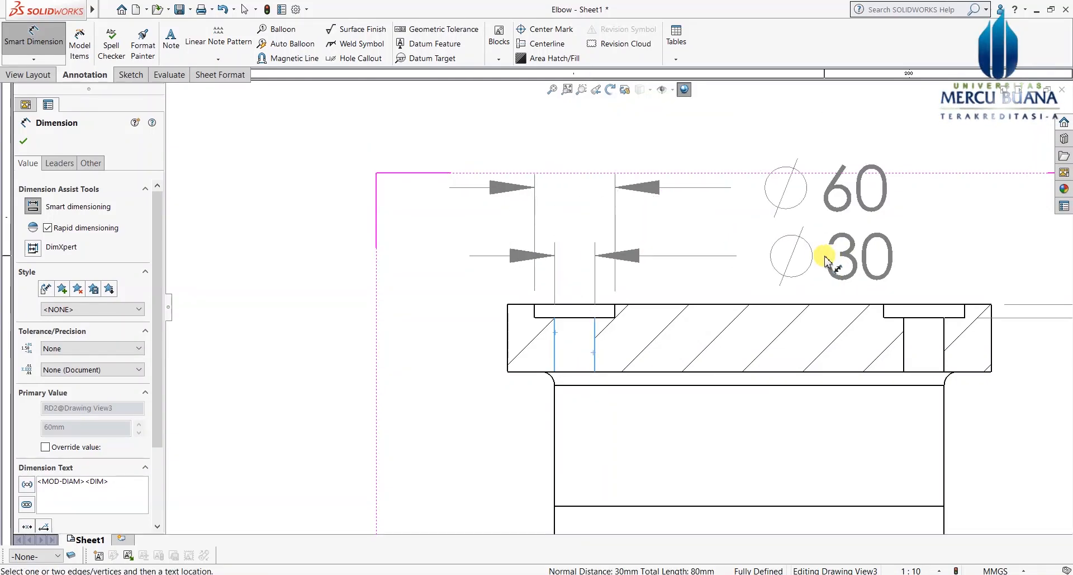
Step: Place the Ø30 bolt-hole dimension and prefix both Ø30 and Ø60 with 4x2
{"action": "left_click", "coordinate": [821, 259]}
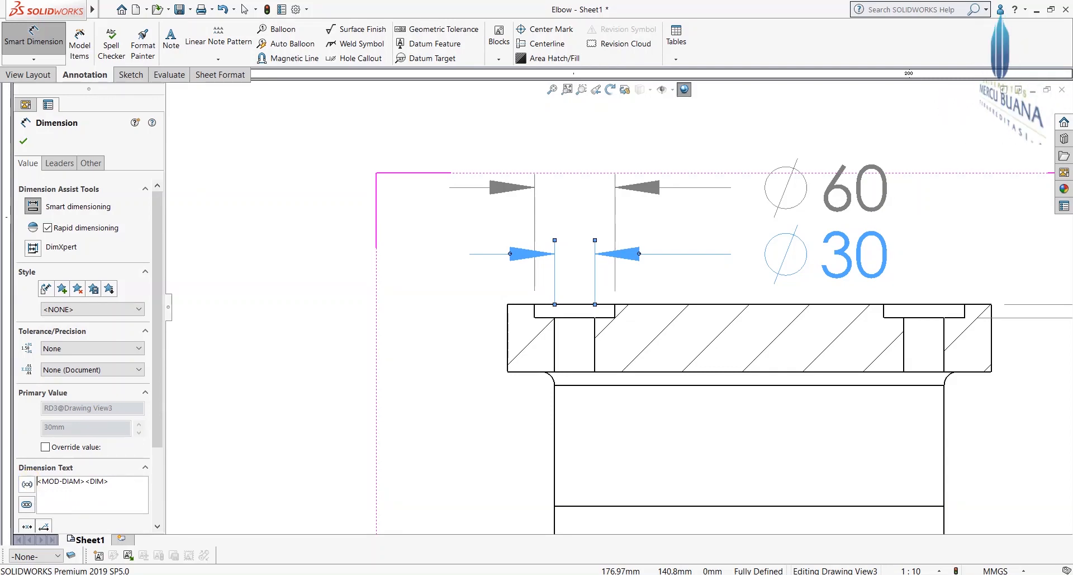
{"action": "type", "text": "4"}
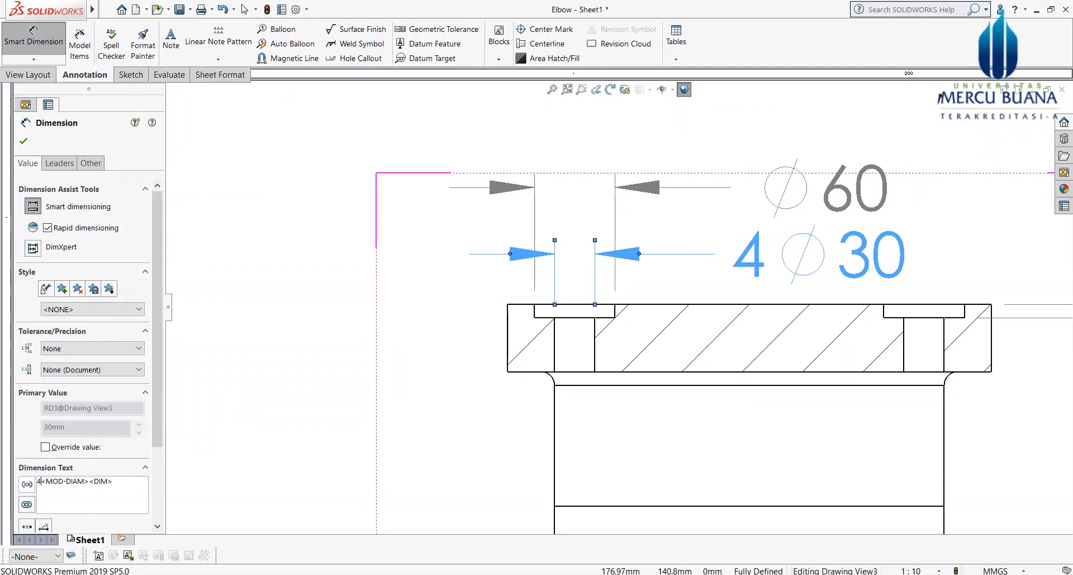
{"action": "type", "text": "x2"}
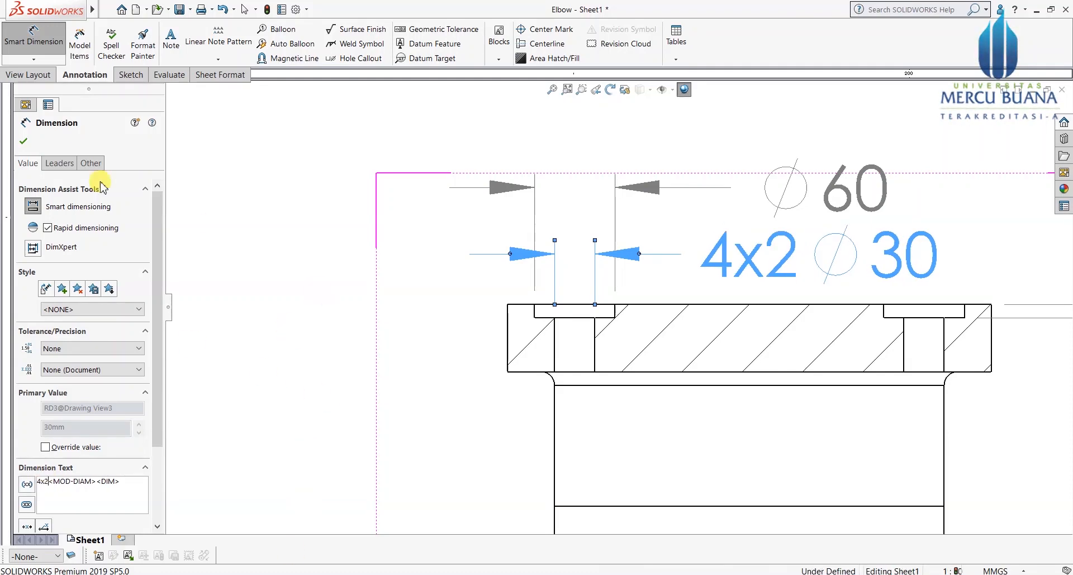
{"action": "left_click", "coordinate": [24, 141]}
{"action": "left_click", "coordinate": [827, 111]}
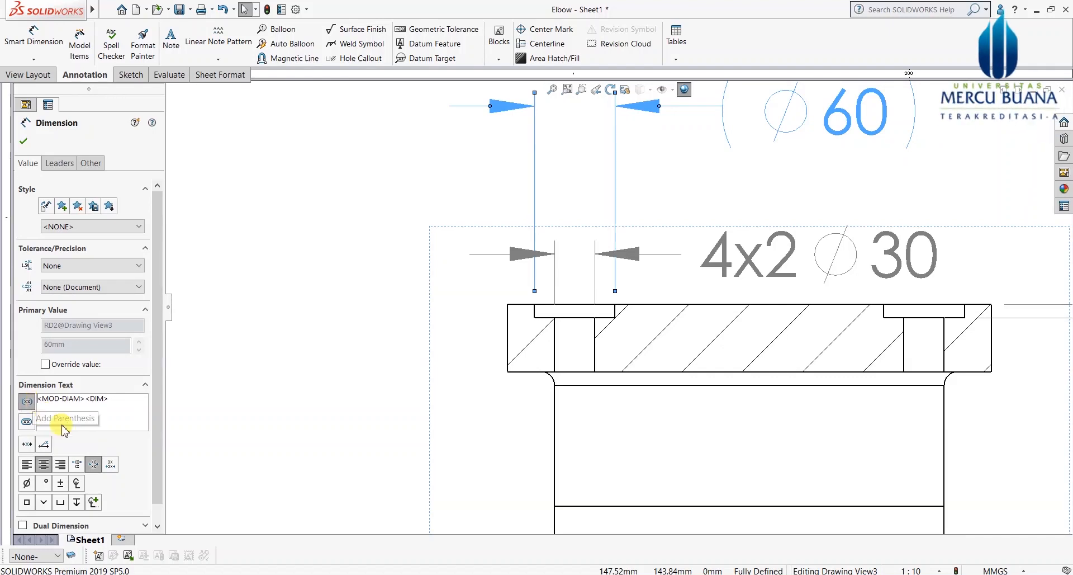
{"action": "type", "text": "4"}
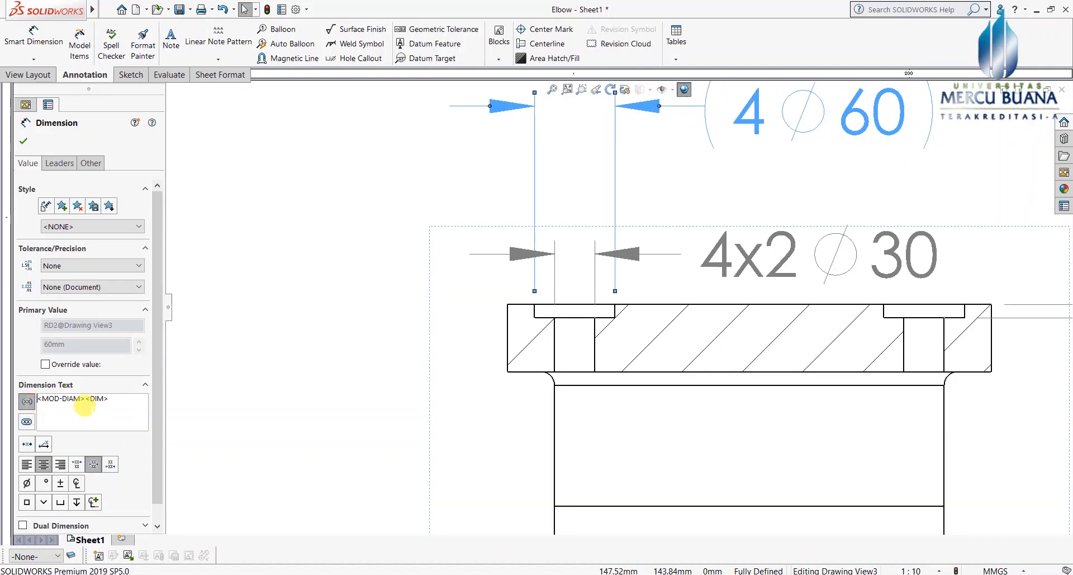
{"action": "type", "text": "x2"}
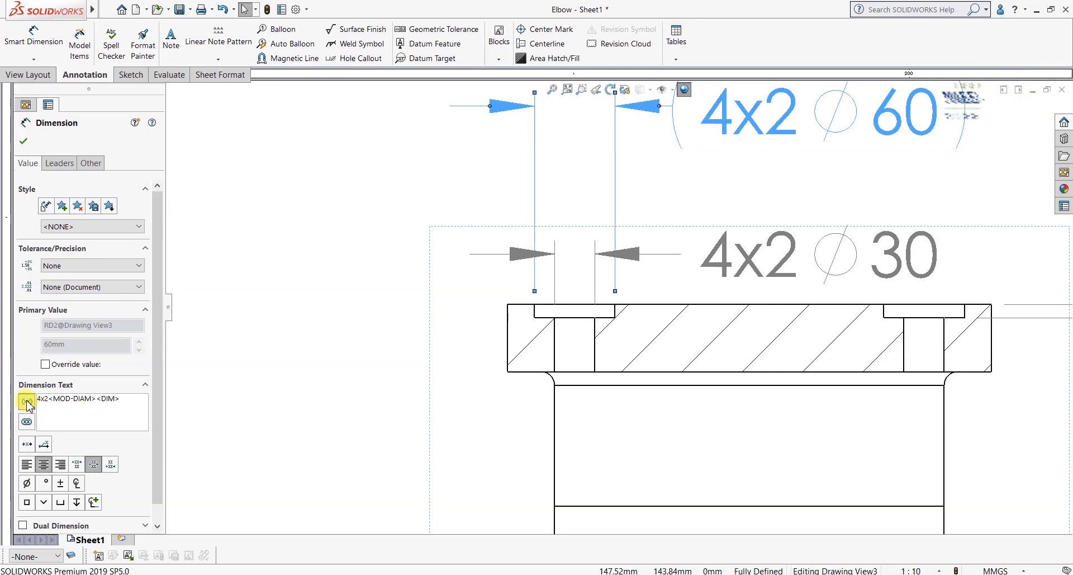
{"action": "left_click", "coordinate": [23, 142]}
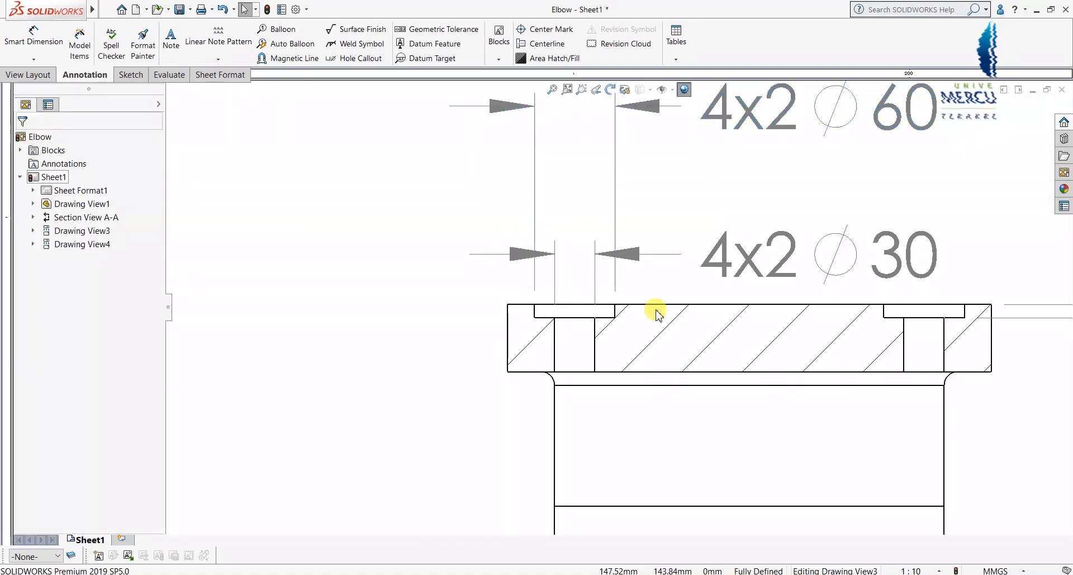
Step: Move the 4x2 Ø60 dimension lower and delete the vertical 10 dimension
{"action": "scroll", "coordinate": [655, 314], "scroll_direction": "up", "scroll_amount": 2}
{"action": "left_click_drag", "start_coordinate": [806, 152], "coordinate": [813, 208]}
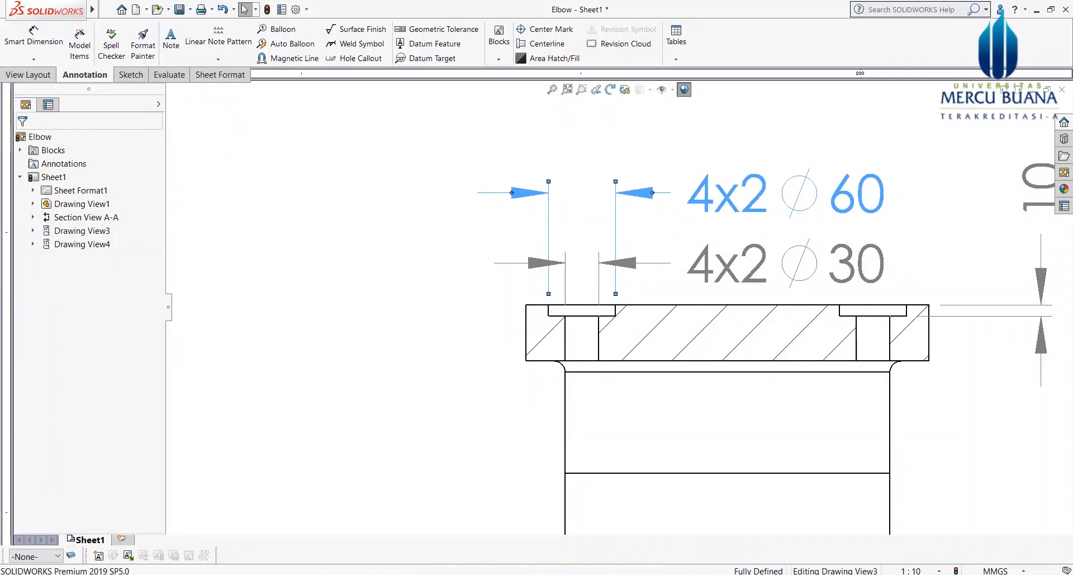
{"action": "left_click", "coordinate": [785, 170]}
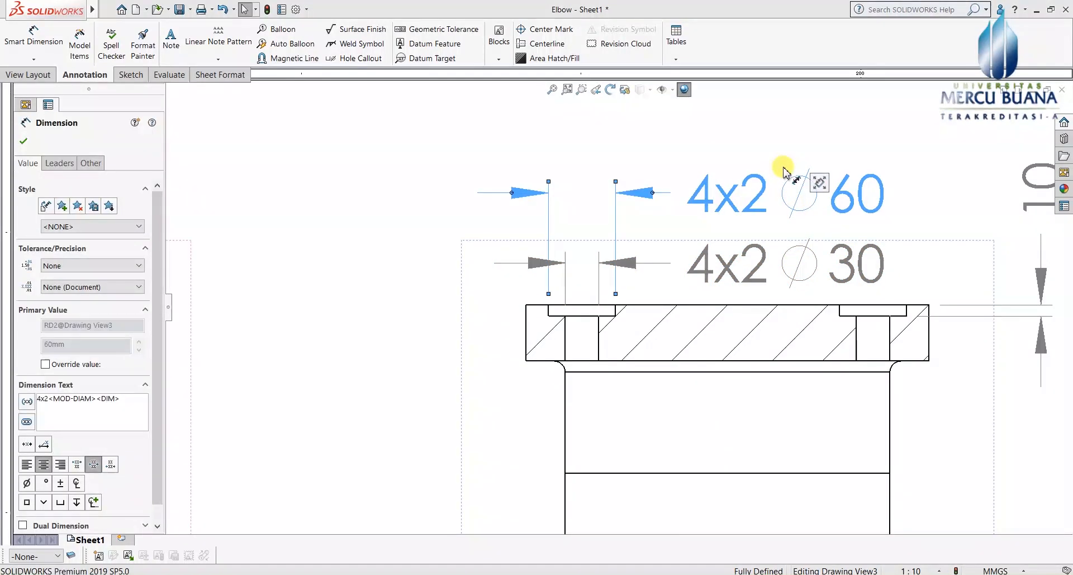
{"action": "scroll", "coordinate": [951, 398], "scroll_direction": "up", "scroll_amount": 2}
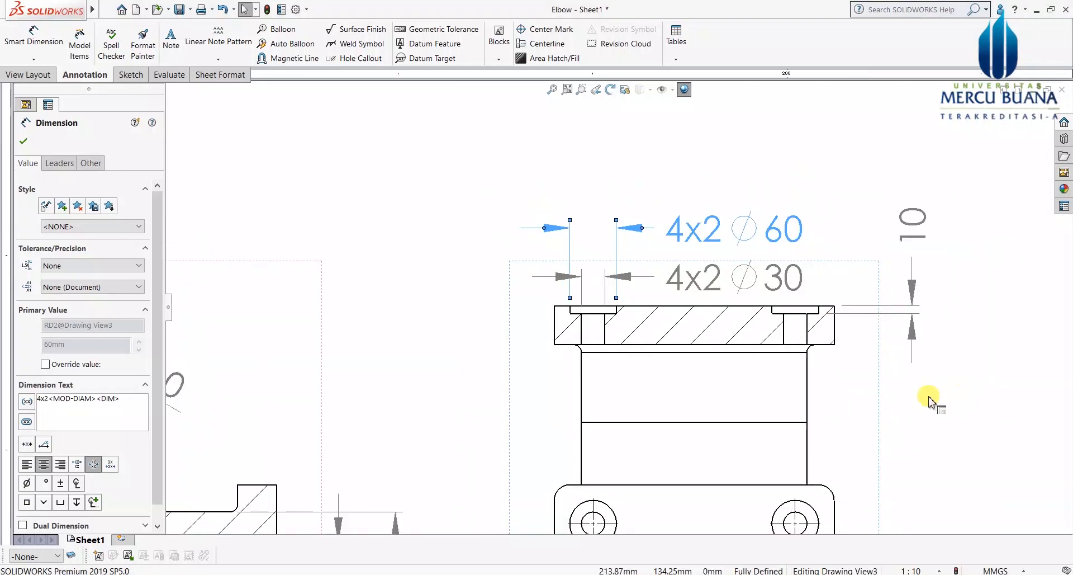
{"action": "scroll", "coordinate": [861, 392], "scroll_direction": "down", "scroll_amount": 1}
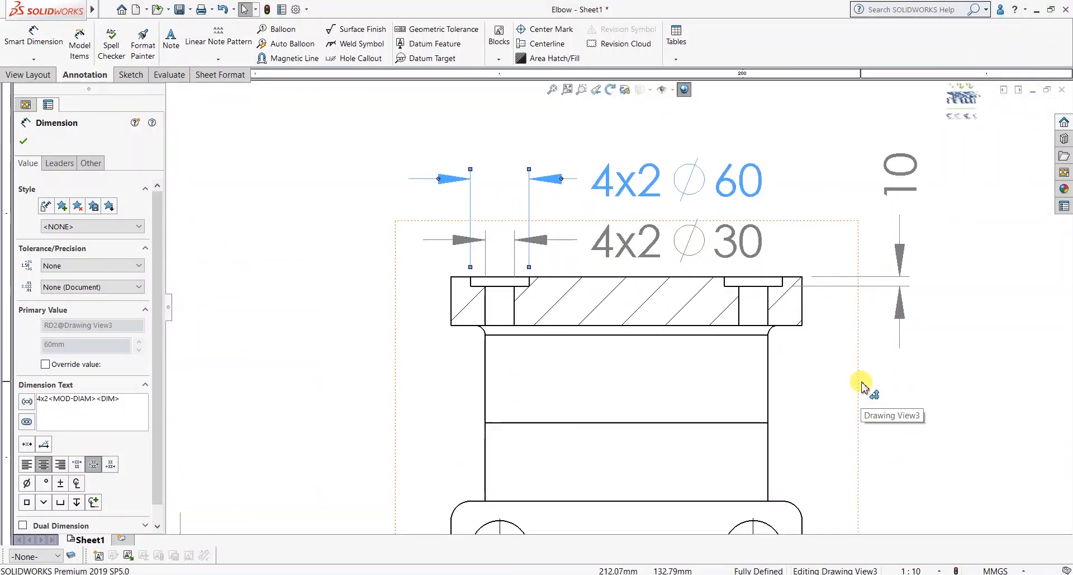
{"action": "scroll", "coordinate": [853, 333], "scroll_direction": "down", "scroll_amount": 1}
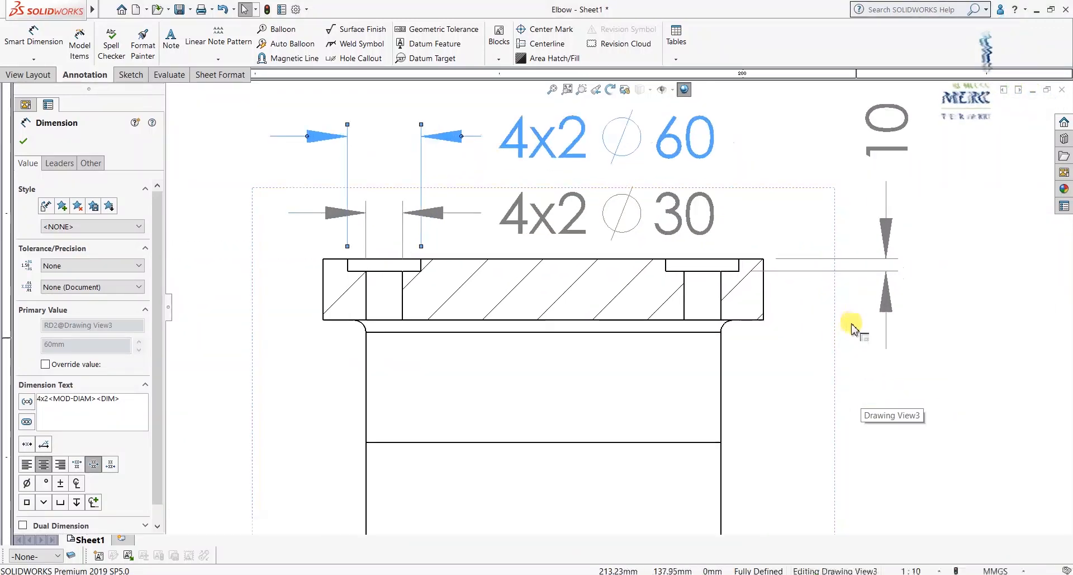
{"action": "left_click", "coordinate": [876, 154]}
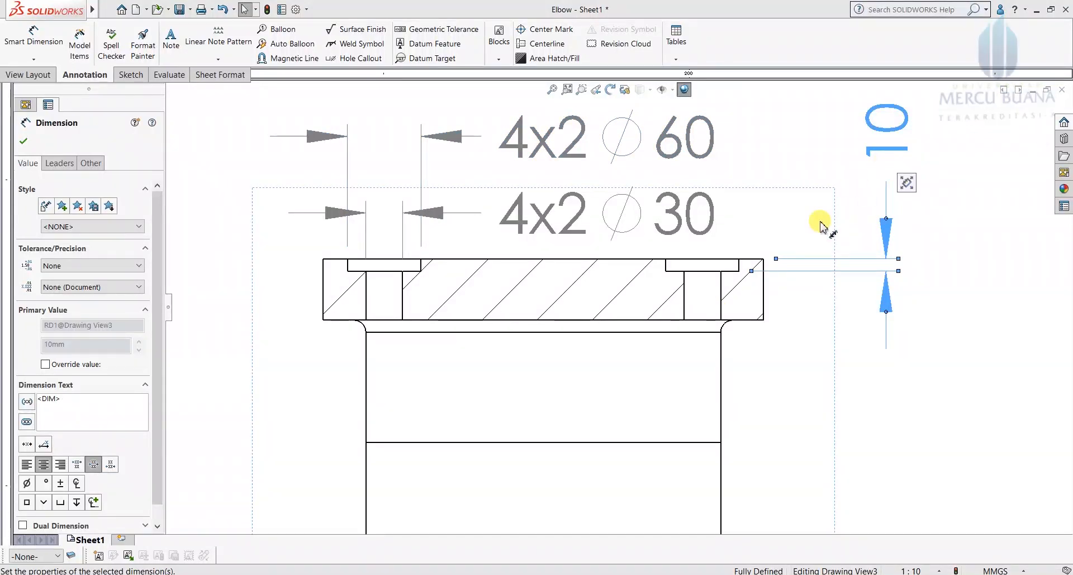
{"action": "key", "text": "Delete"}
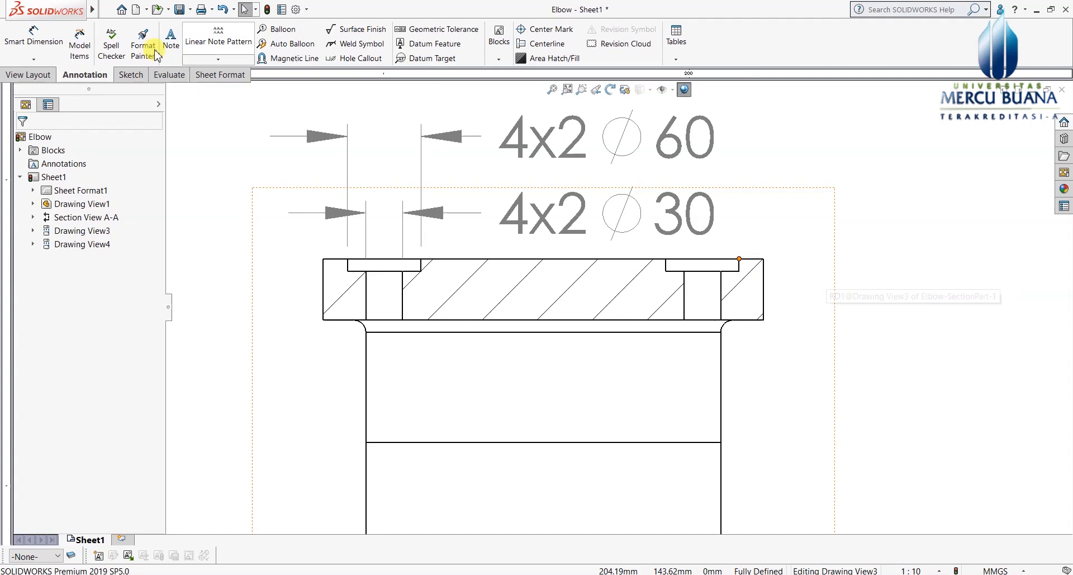
{"action": "left_click", "coordinate": [34, 35]}
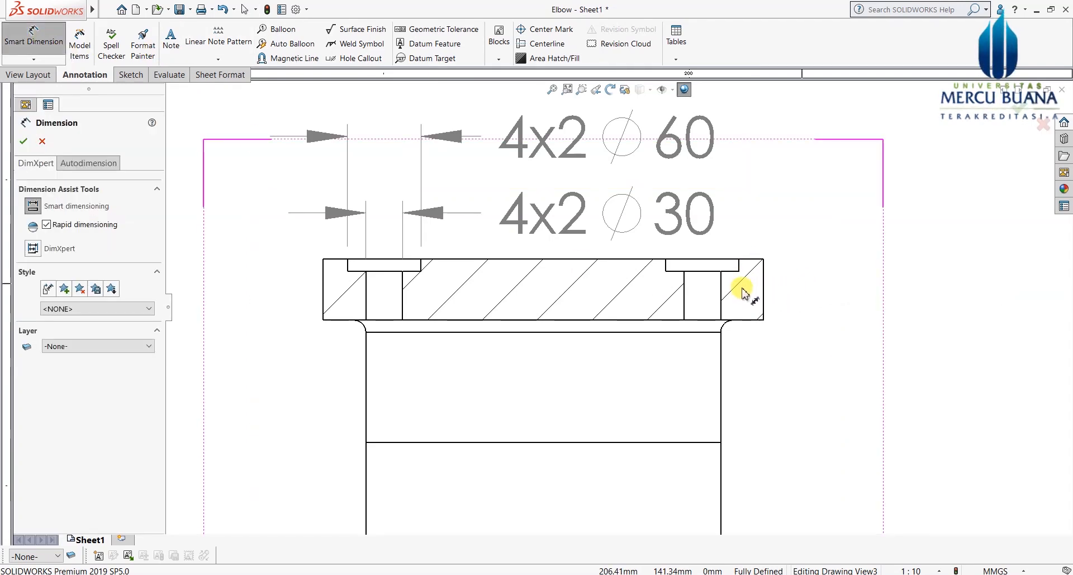
Step: Add a vertical 40 dimension between the flange's upper and bottom edges, right of the flange
{"action": "scroll", "coordinate": [726, 280], "scroll_direction": "down", "scroll_amount": 1}
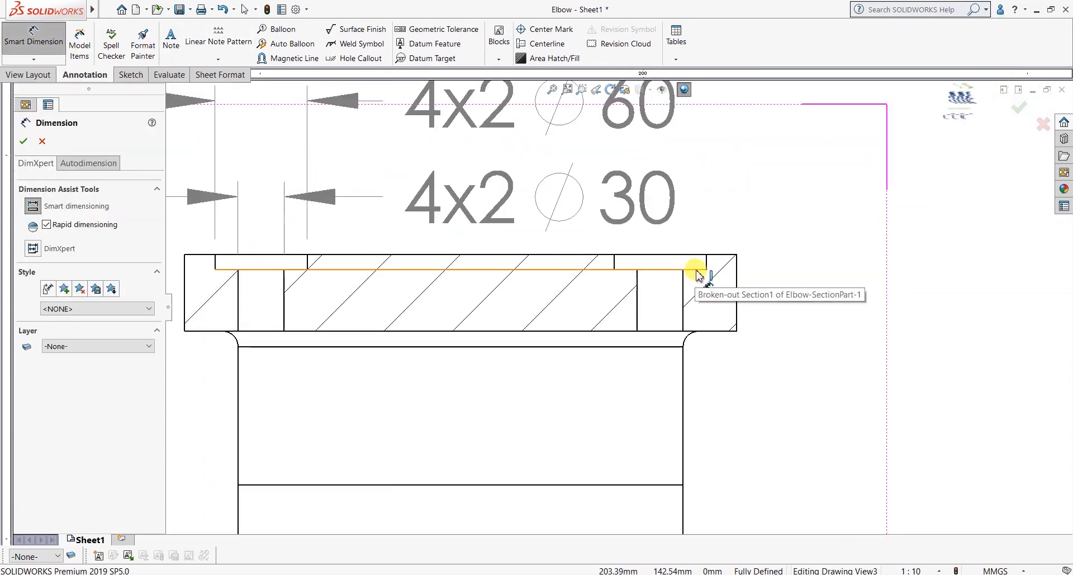
{"action": "left_click", "coordinate": [699, 274]}
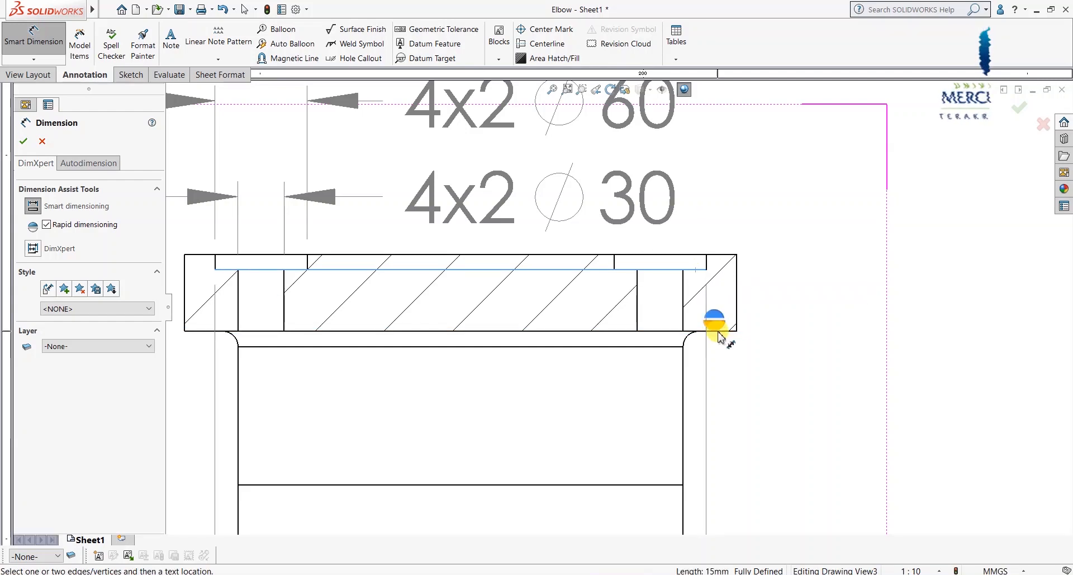
{"action": "left_click", "coordinate": [717, 333]}
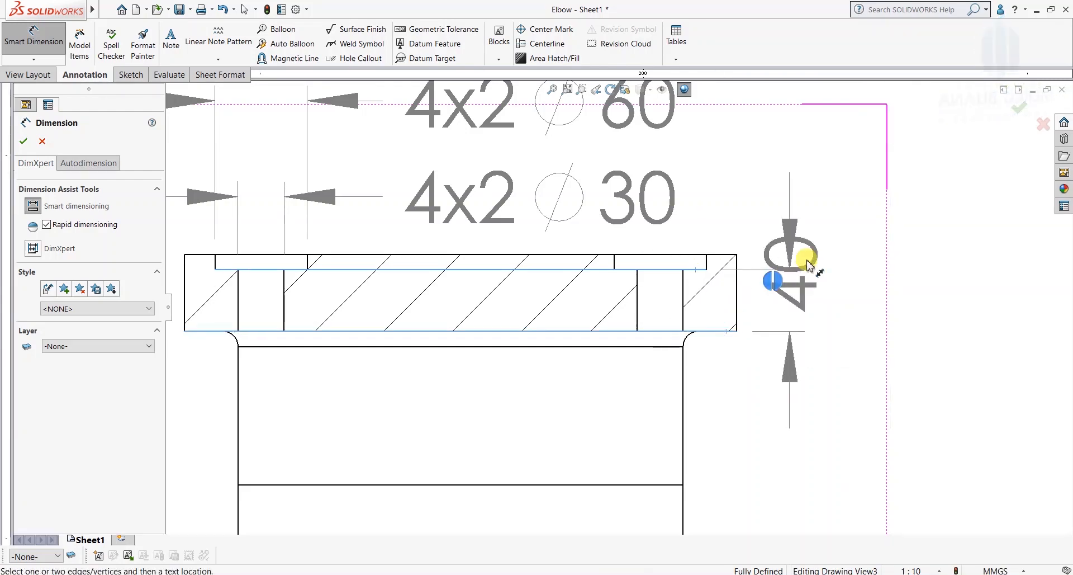
{"action": "left_click", "coordinate": [796, 136]}
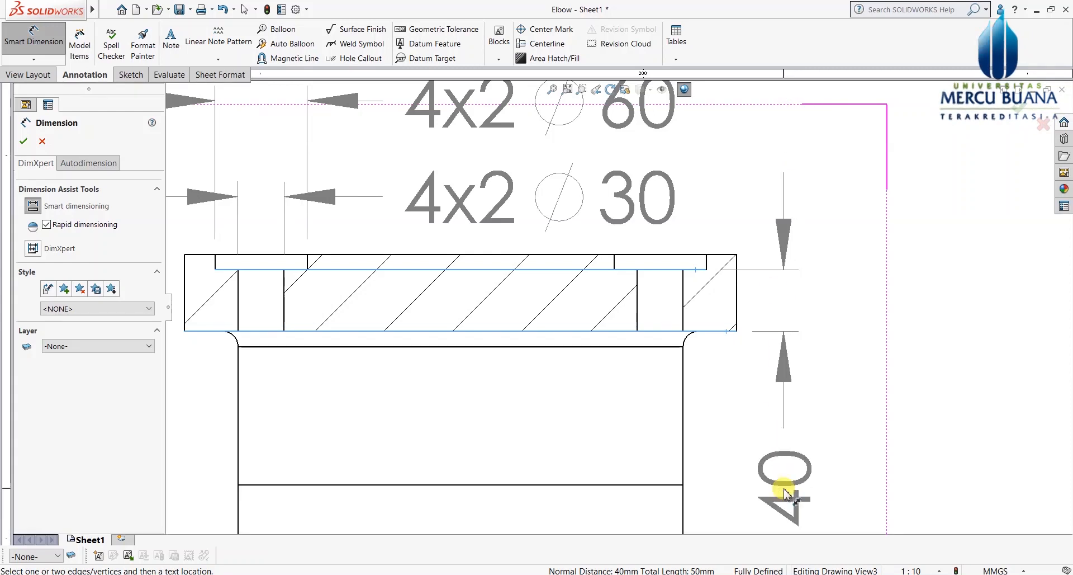
{"action": "left_click", "coordinate": [776, 489]}
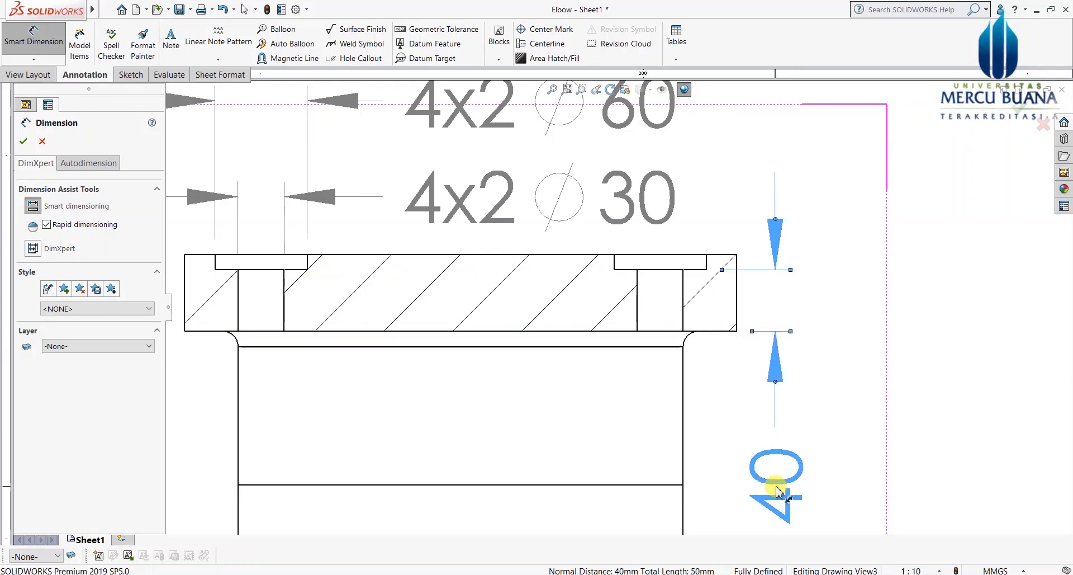
{"action": "left_click", "coordinate": [24, 142]}
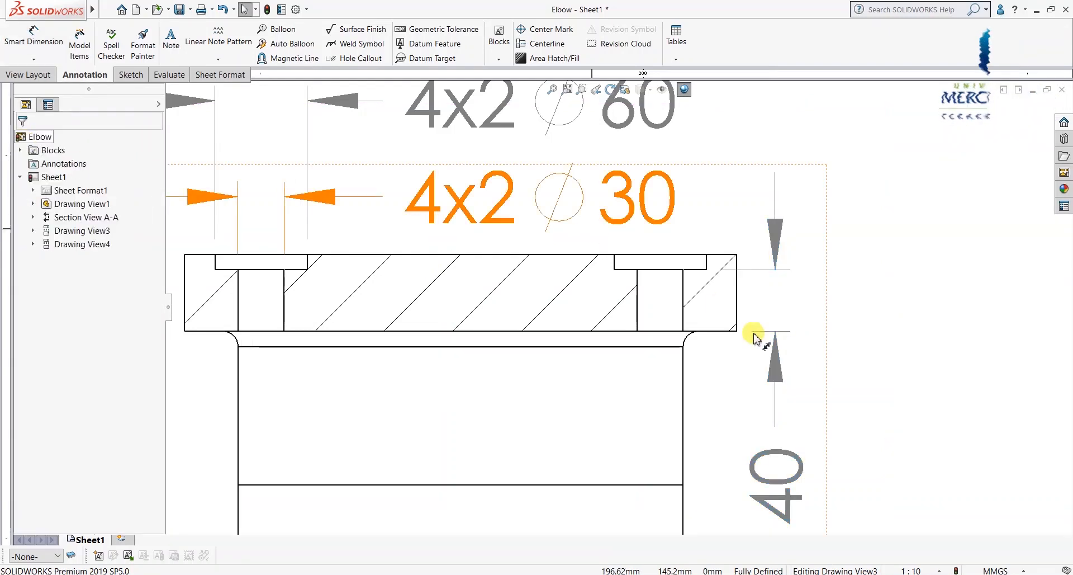
{"action": "scroll", "coordinate": [803, 342], "scroll_direction": "up", "scroll_amount": 4}
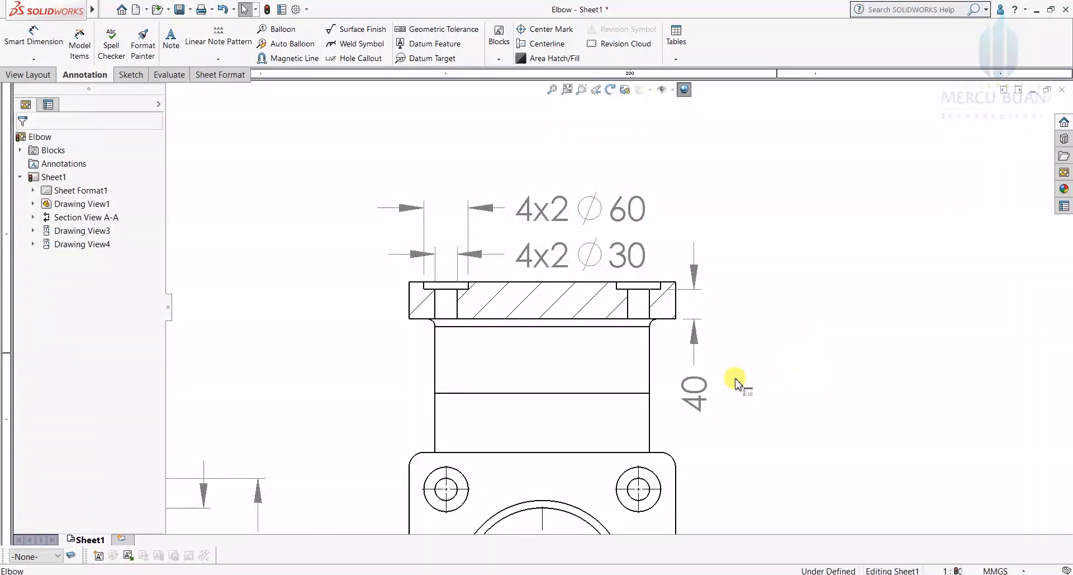
{"action": "scroll", "coordinate": [819, 363], "scroll_direction": "up", "scroll_amount": 3}
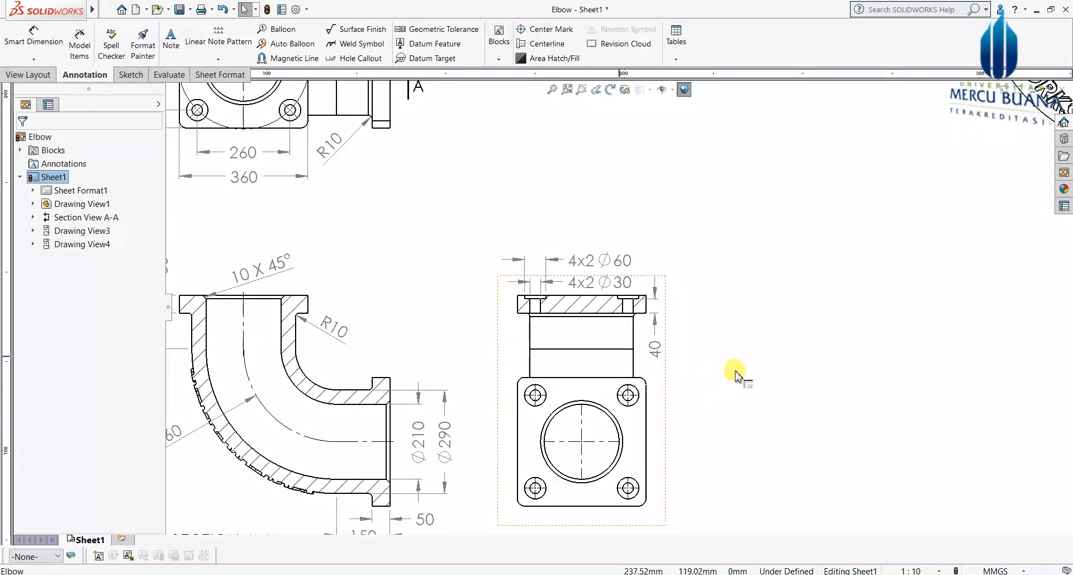
{"action": "scroll", "coordinate": [738, 374], "scroll_direction": "up", "scroll_amount": 1}
{"action": "scroll", "coordinate": [715, 307], "scroll_direction": "up", "scroll_amount": 4}
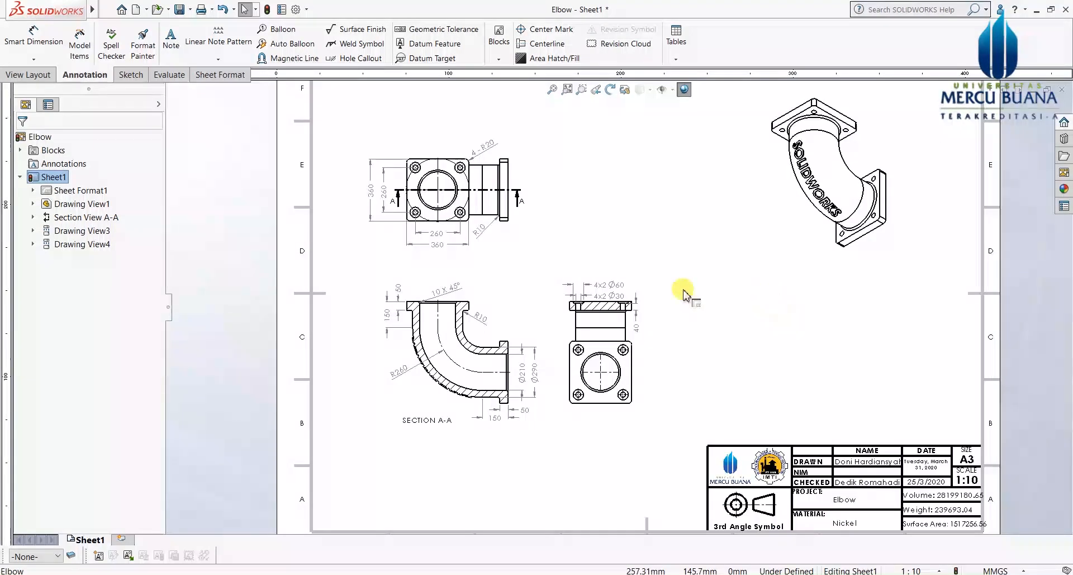
{"action": "scroll", "coordinate": [458, 284], "scroll_direction": "down", "scroll_amount": 1}
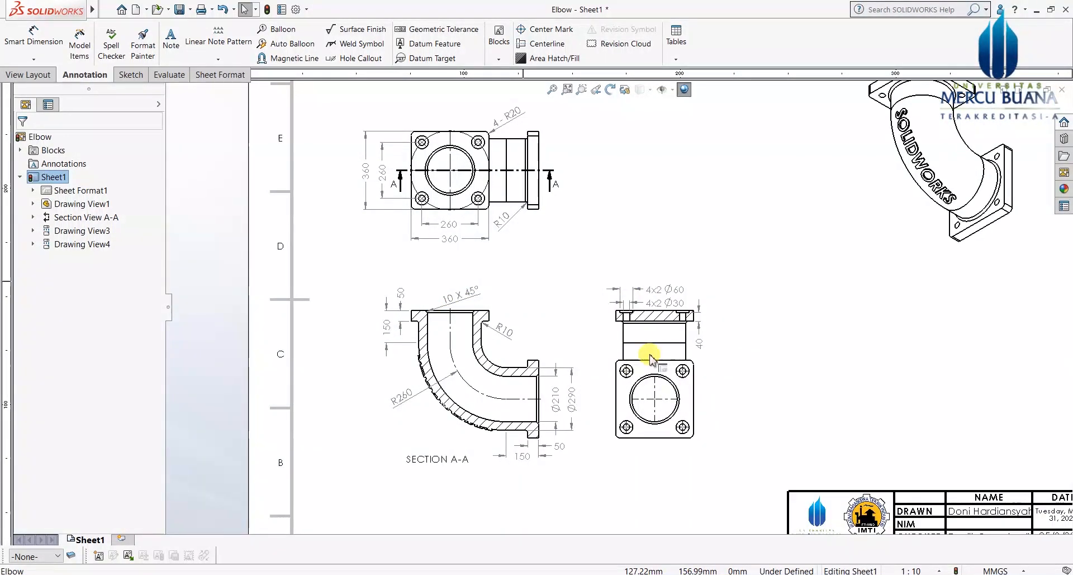
{"action": "scroll", "coordinate": [522, 316], "scroll_direction": "down", "scroll_amount": 1}
{"action": "scroll", "coordinate": [450, 376], "scroll_direction": "down", "scroll_amount": 2}
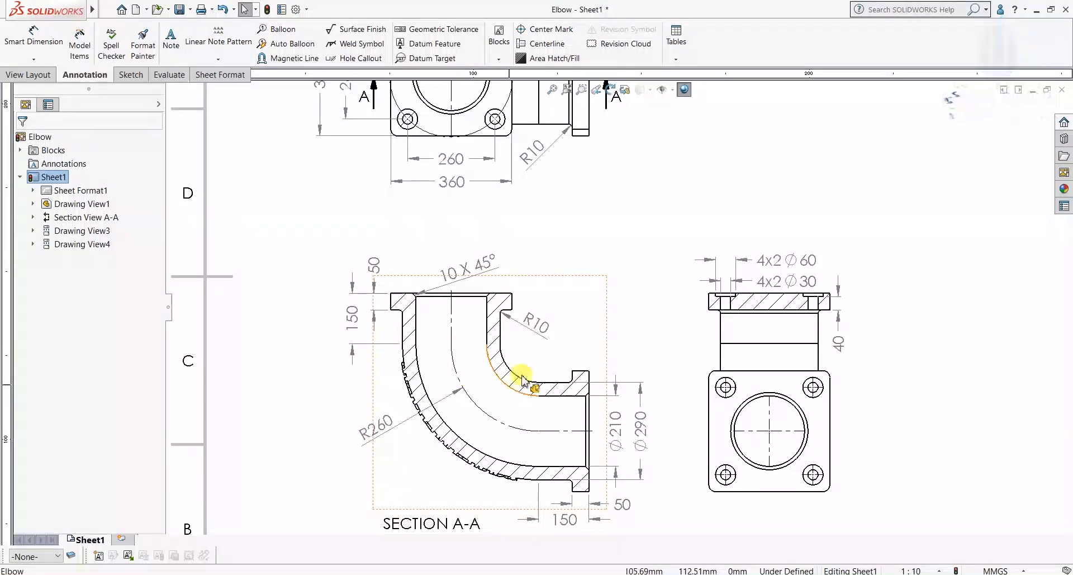
{"action": "scroll", "coordinate": [532, 354], "scroll_direction": "up", "scroll_amount": 2}
{"action": "scroll", "coordinate": [531, 347], "scroll_direction": "down", "scroll_amount": 1}
{"action": "scroll", "coordinate": [533, 306], "scroll_direction": "up", "scroll_amount": 1}
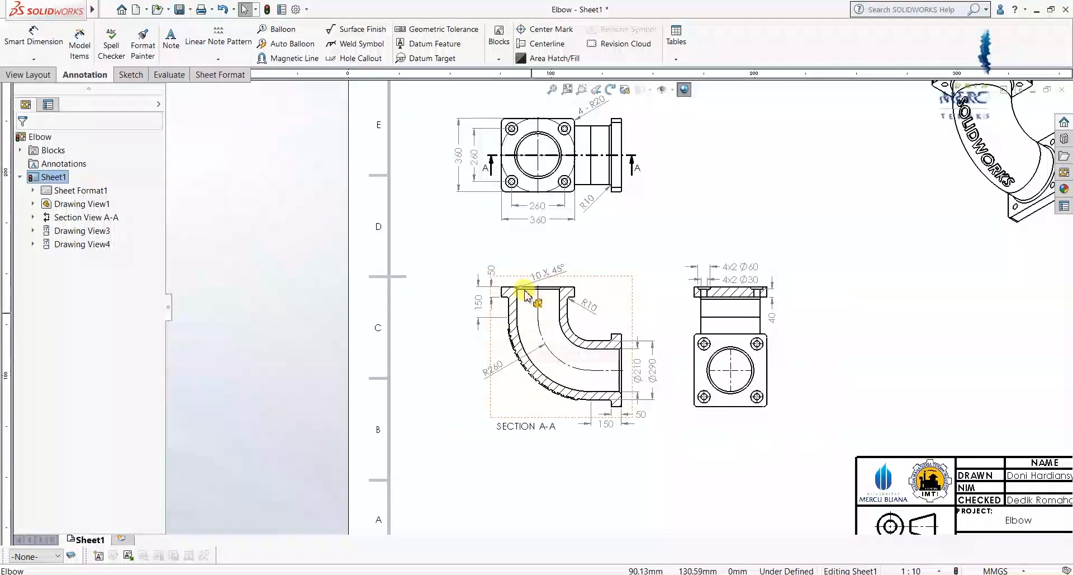
{"action": "scroll", "coordinate": [618, 316], "scroll_direction": "down", "scroll_amount": 1}
{"action": "scroll", "coordinate": [635, 336], "scroll_direction": "down", "scroll_amount": 1}
{"action": "scroll", "coordinate": [627, 347], "scroll_direction": "down", "scroll_amount": 2}
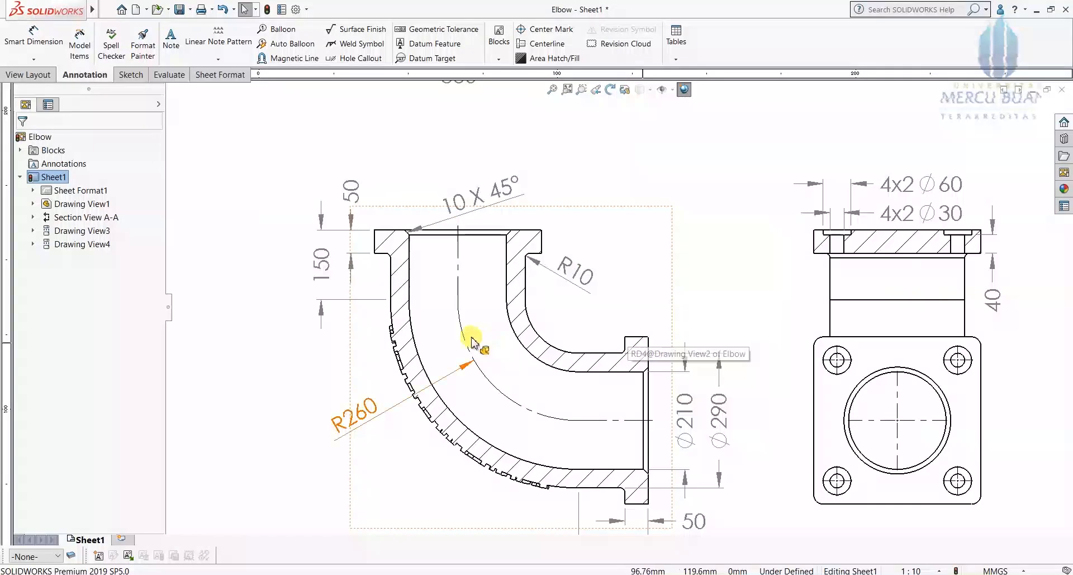
{"action": "scroll", "coordinate": [472, 342], "scroll_direction": "down", "scroll_amount": 1}
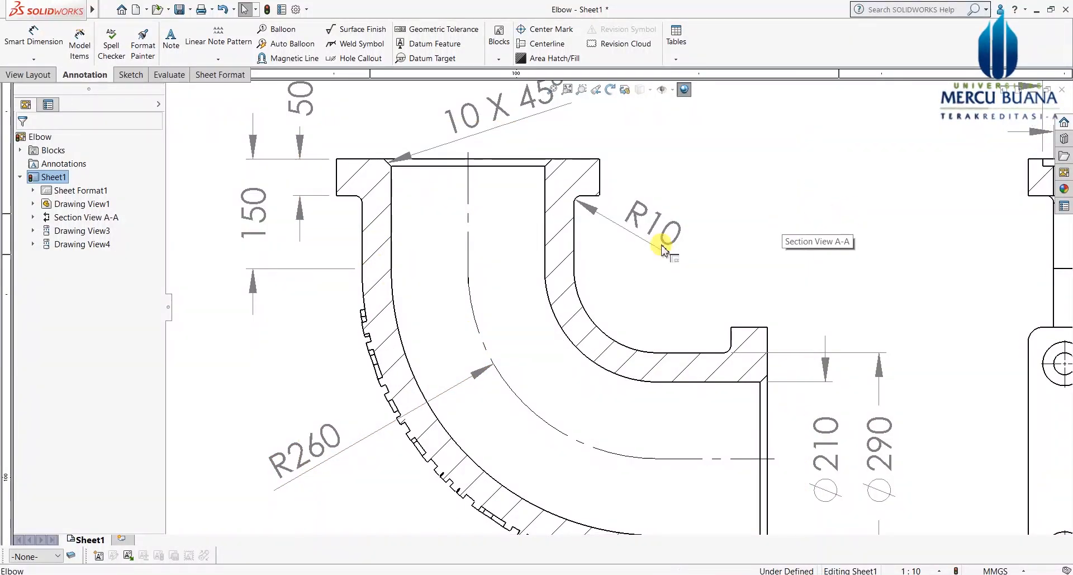
Step: Open Section A-A's hatch properties, then zoom in and pick the side view's broken-out flange
{"action": "left_click", "coordinate": [369, 251]}
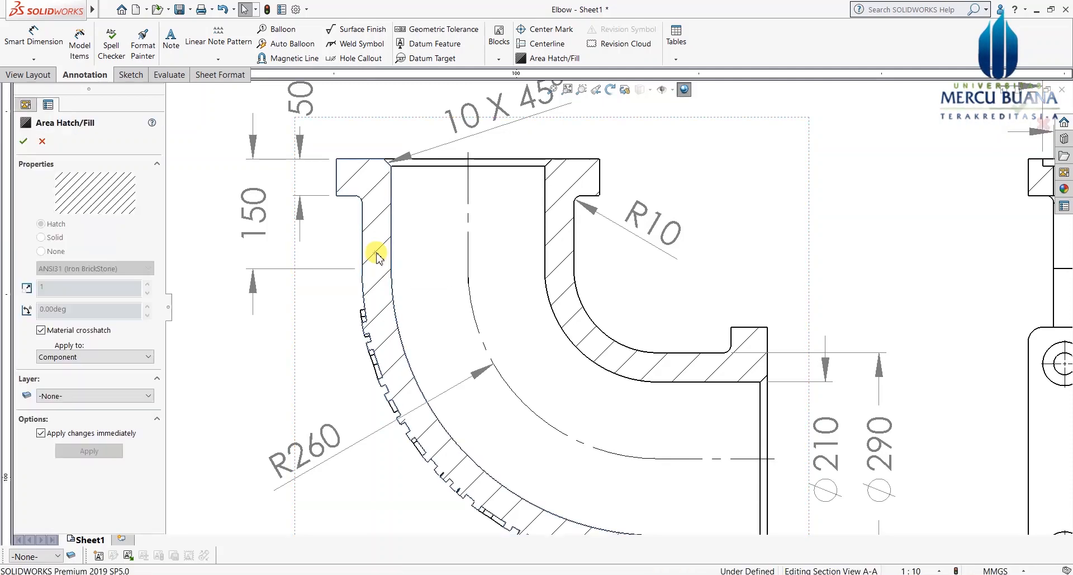
{"action": "scroll", "coordinate": [414, 279], "scroll_direction": "up", "scroll_amount": 2}
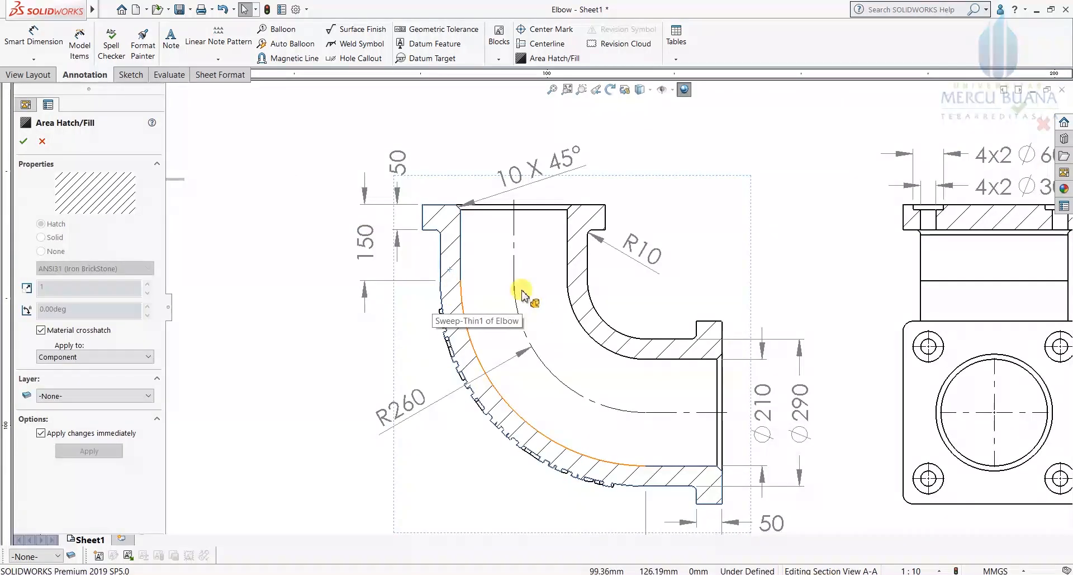
{"action": "scroll", "coordinate": [525, 363], "scroll_direction": "down", "scroll_amount": 1}
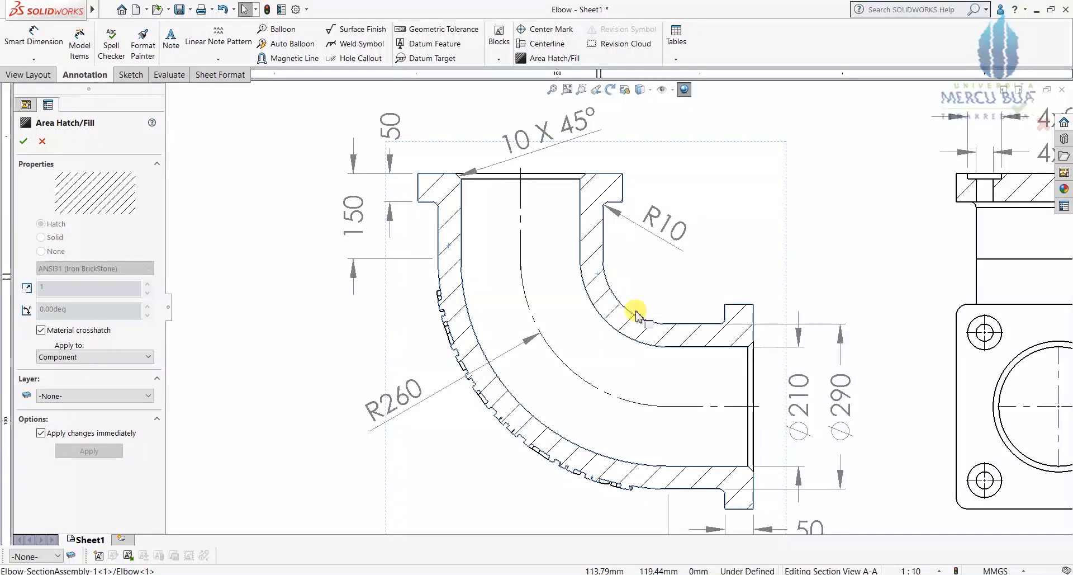
{"action": "scroll", "coordinate": [637, 313], "scroll_direction": "up", "scroll_amount": 1}
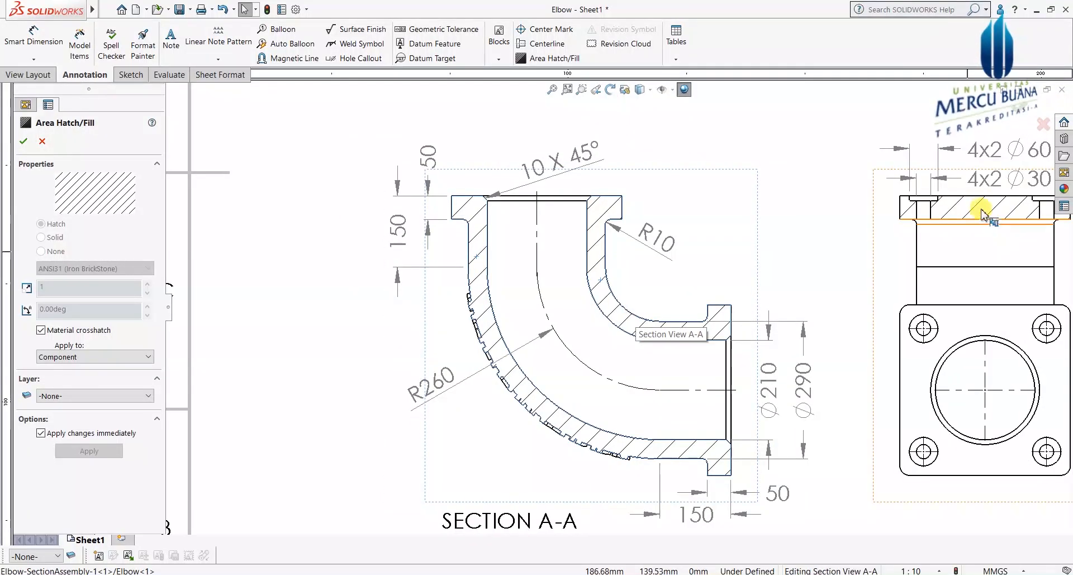
{"action": "scroll", "coordinate": [981, 218], "scroll_direction": "down", "scroll_amount": 3}
{"action": "scroll", "coordinate": [690, 234], "scroll_direction": "down", "scroll_amount": 2}
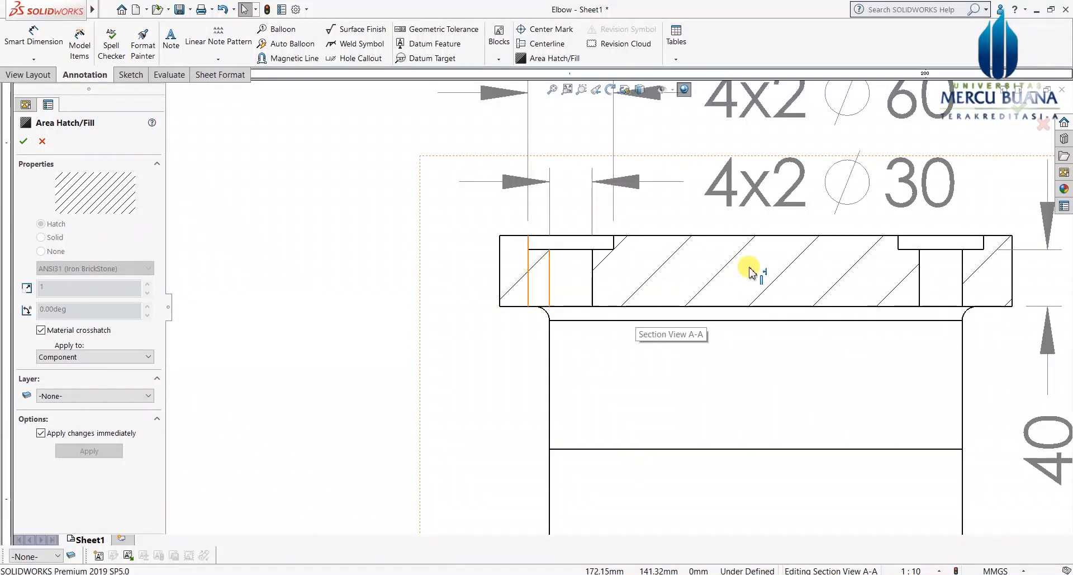
{"action": "left_click", "coordinate": [539, 268]}
Step: Select the flange's left, middle and right-end hatch regions in the broken-out section
{"action": "left_click", "coordinate": [528, 268], "text": "ctrl"}
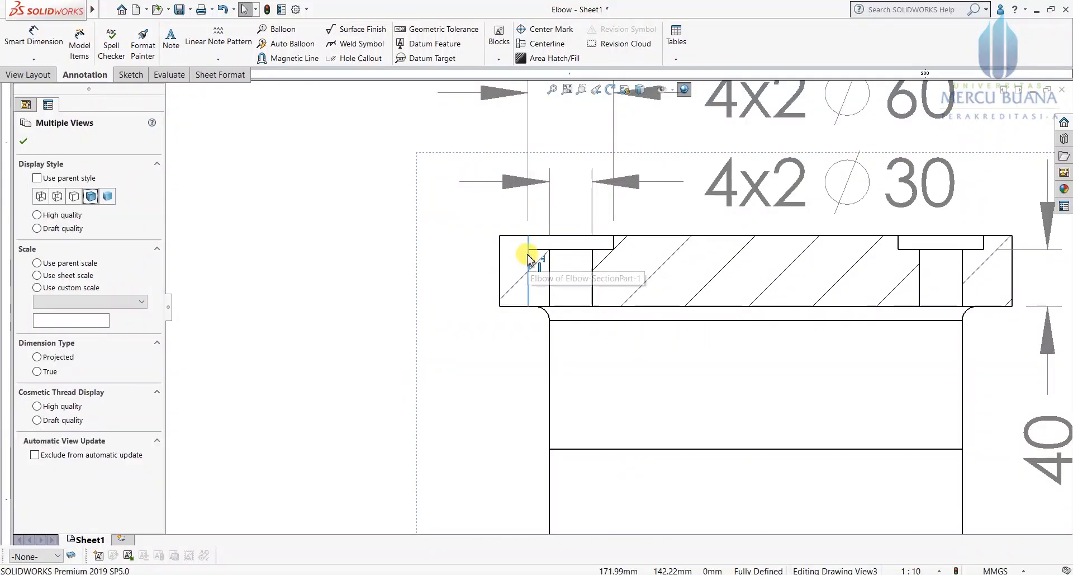
{"action": "left_click", "coordinate": [519, 285]}
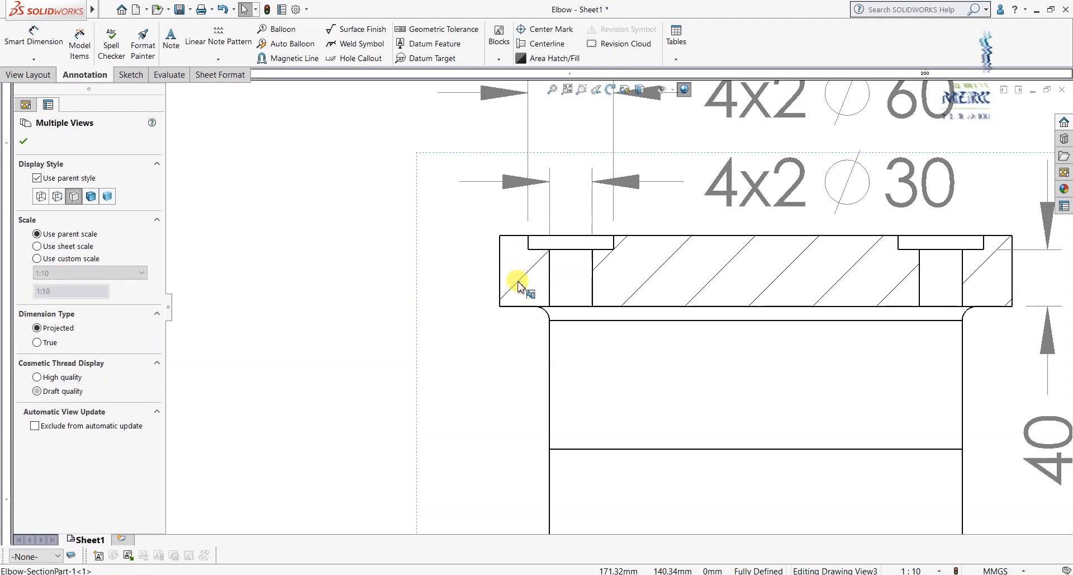
{"action": "left_click", "coordinate": [519, 286]}
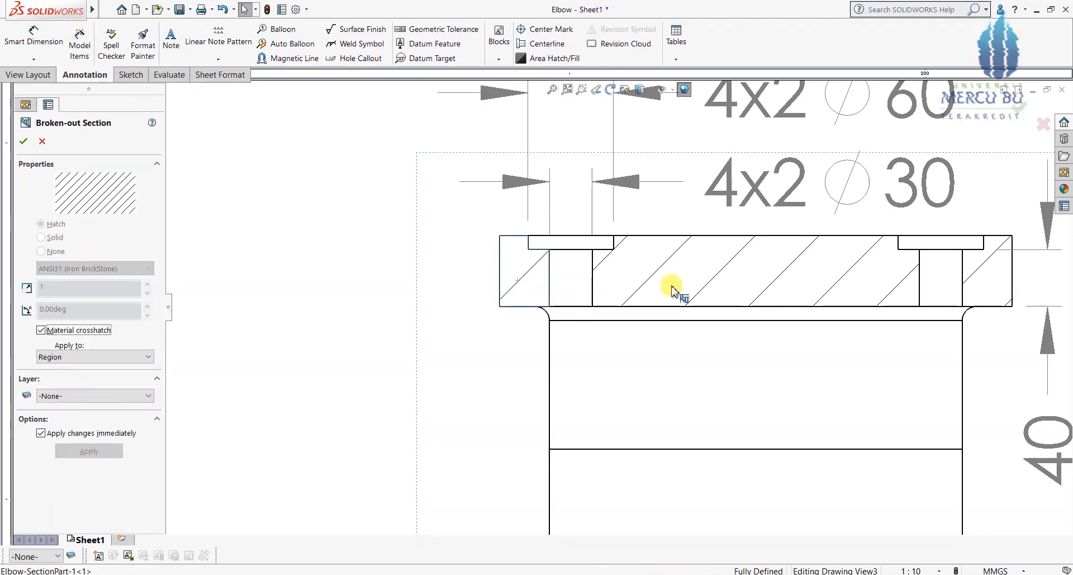
{"action": "left_click", "coordinate": [719, 269]}
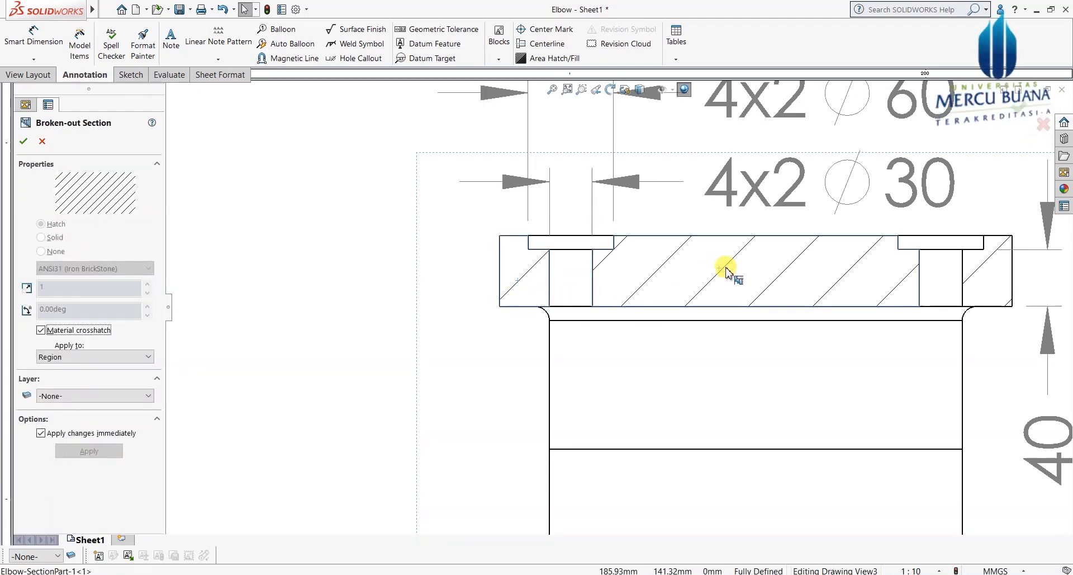
{"action": "left_click", "coordinate": [973, 274]}
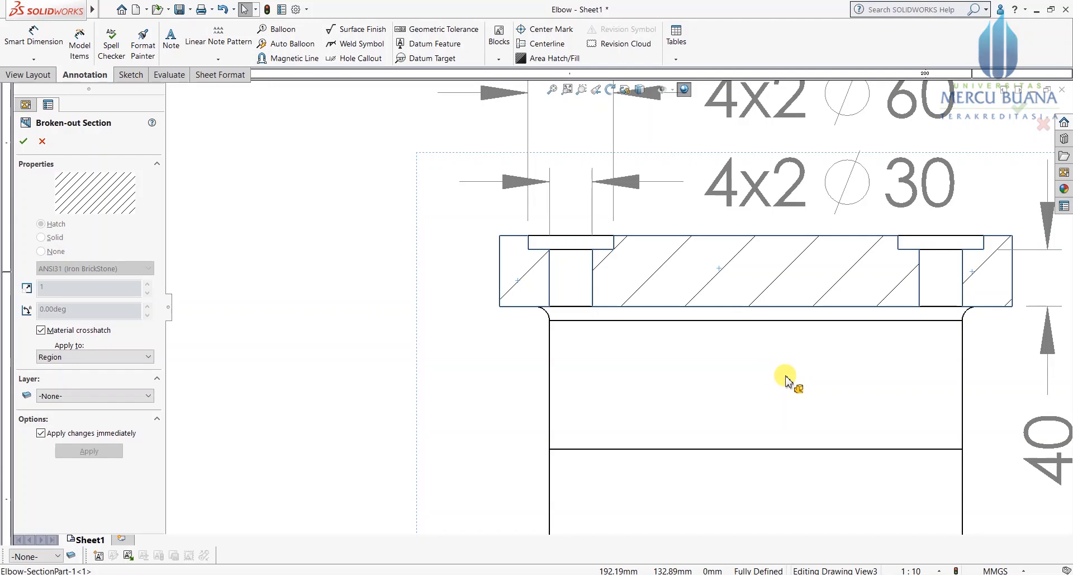
{"action": "scroll", "coordinate": [785, 381], "scroll_direction": "up", "scroll_amount": 5}
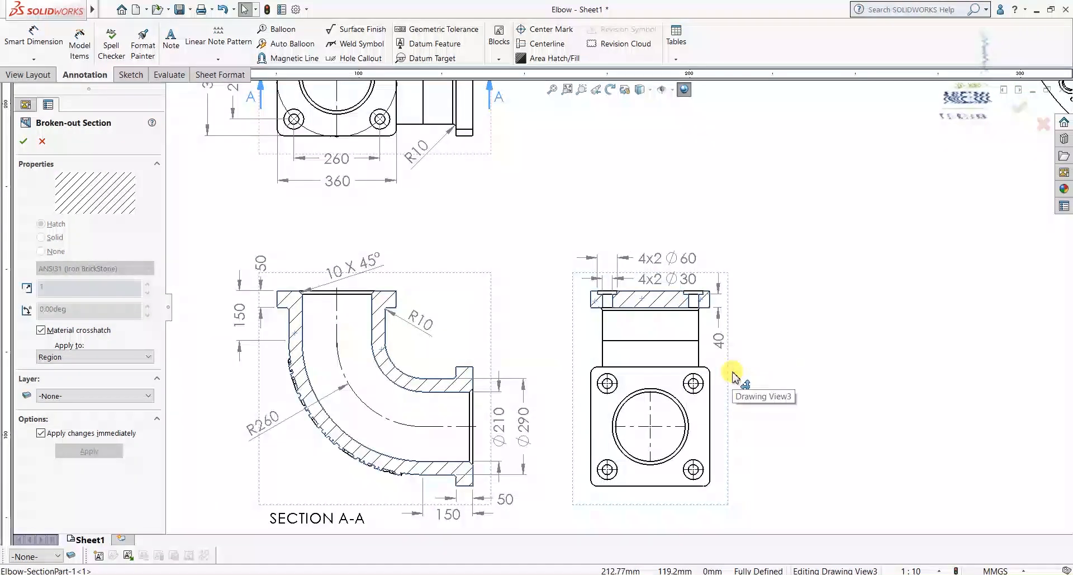
{"action": "scroll", "coordinate": [479, 328], "scroll_direction": "up", "scroll_amount": 2}
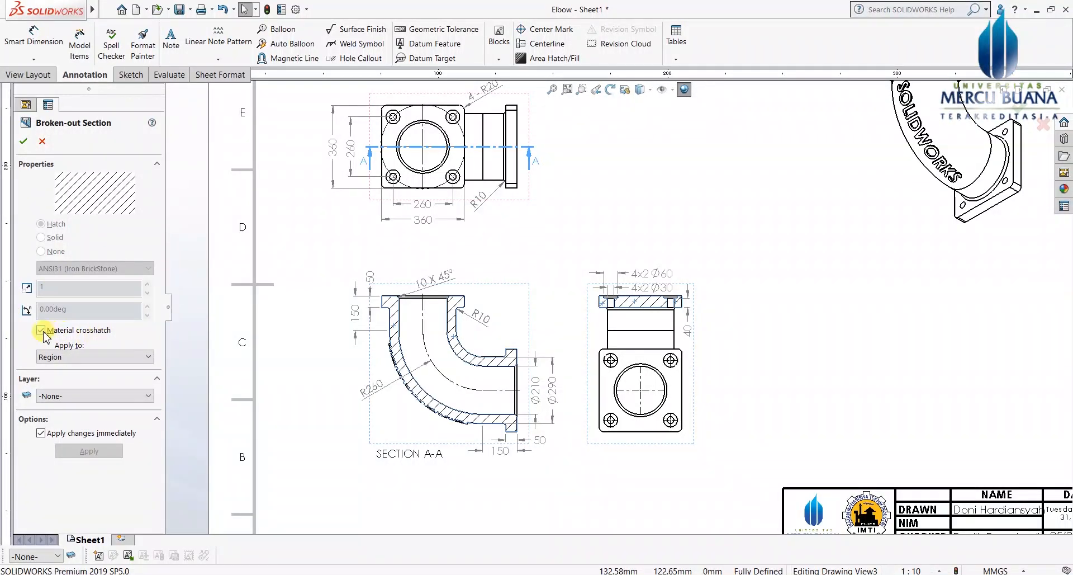
Step: Turn off material crosshatch and set the broken-out hatch to ANSI31 at scale 2
{"action": "left_click", "coordinate": [40, 330]}
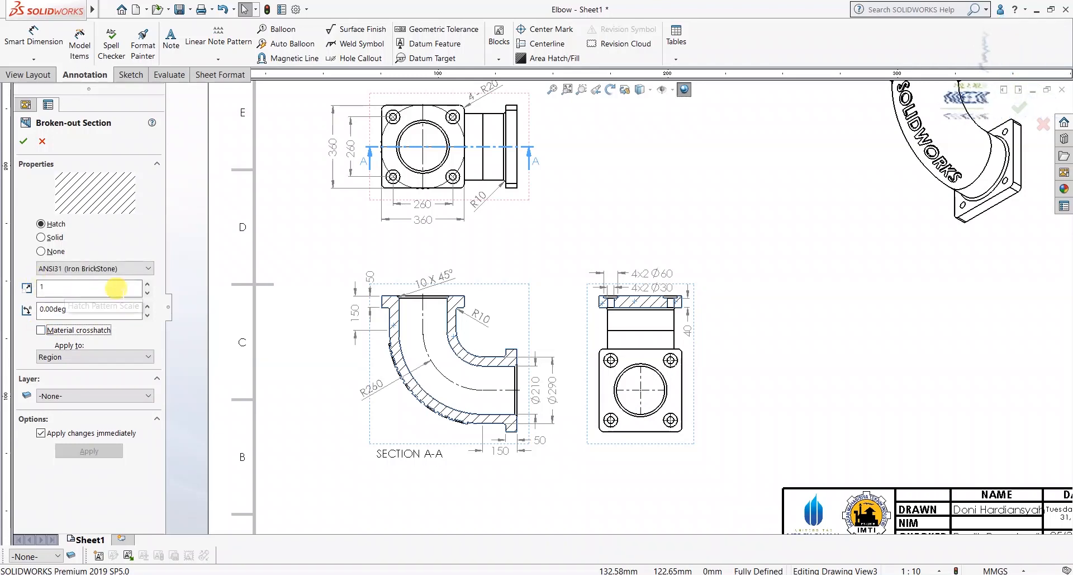
{"action": "left_click", "coordinate": [147, 285]}
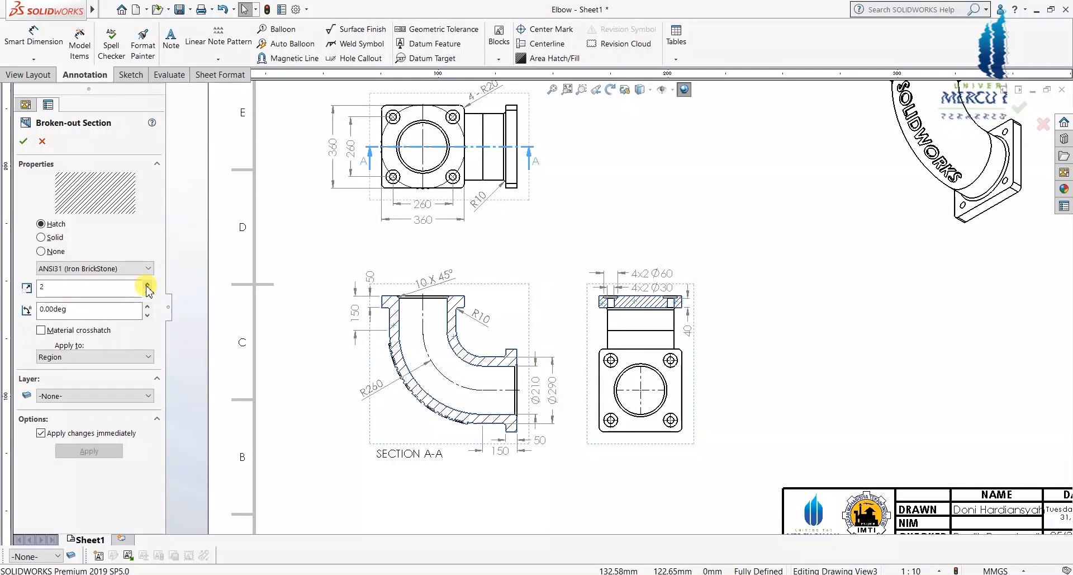
{"action": "scroll", "coordinate": [612, 306], "scroll_direction": "down", "scroll_amount": 3}
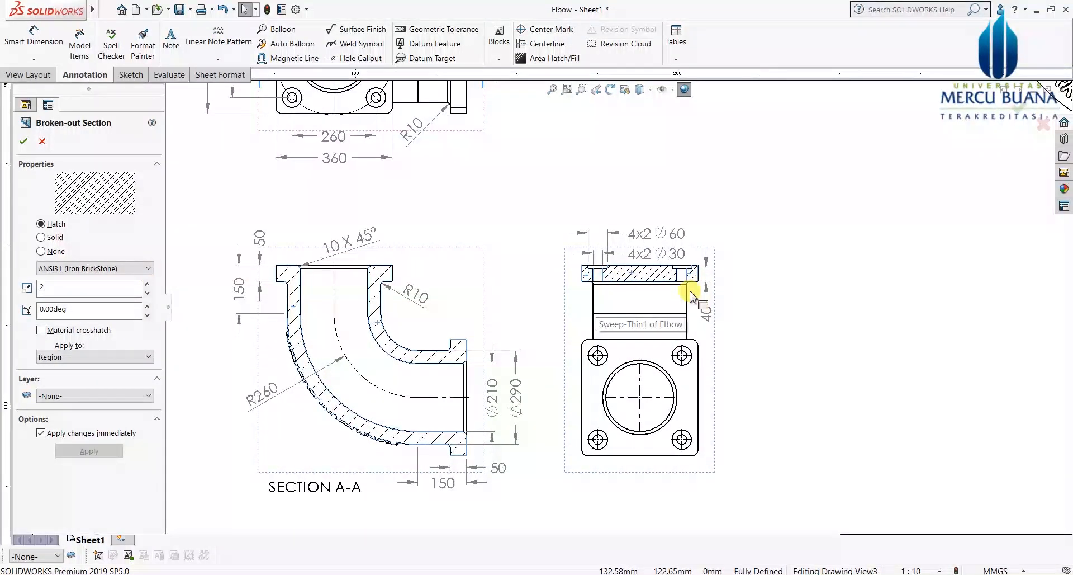
{"action": "scroll", "coordinate": [665, 293], "scroll_direction": "down", "scroll_amount": 2}
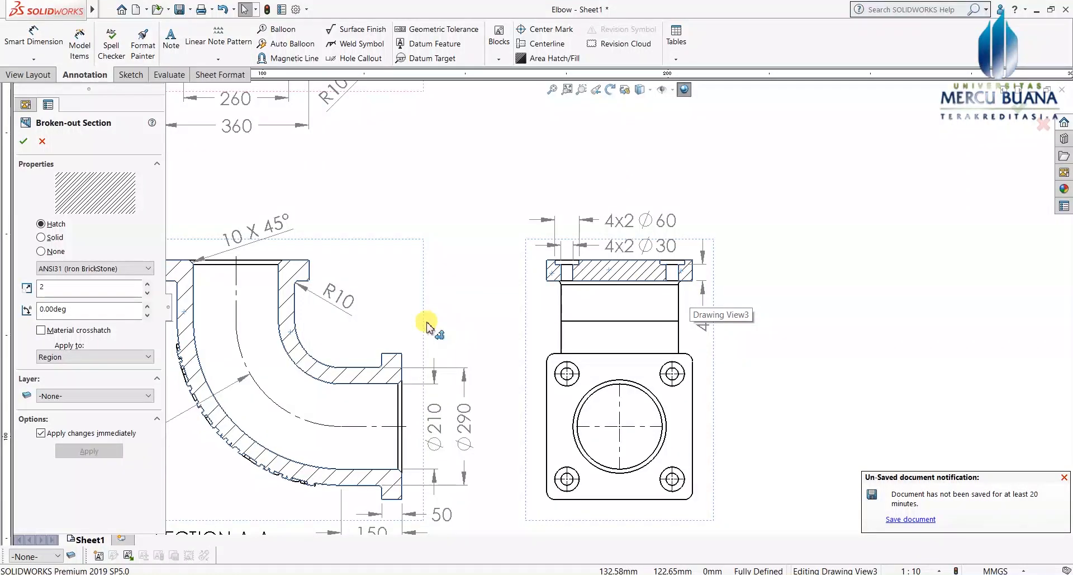
{"action": "scroll", "coordinate": [429, 325], "scroll_direction": "up", "scroll_amount": 2}
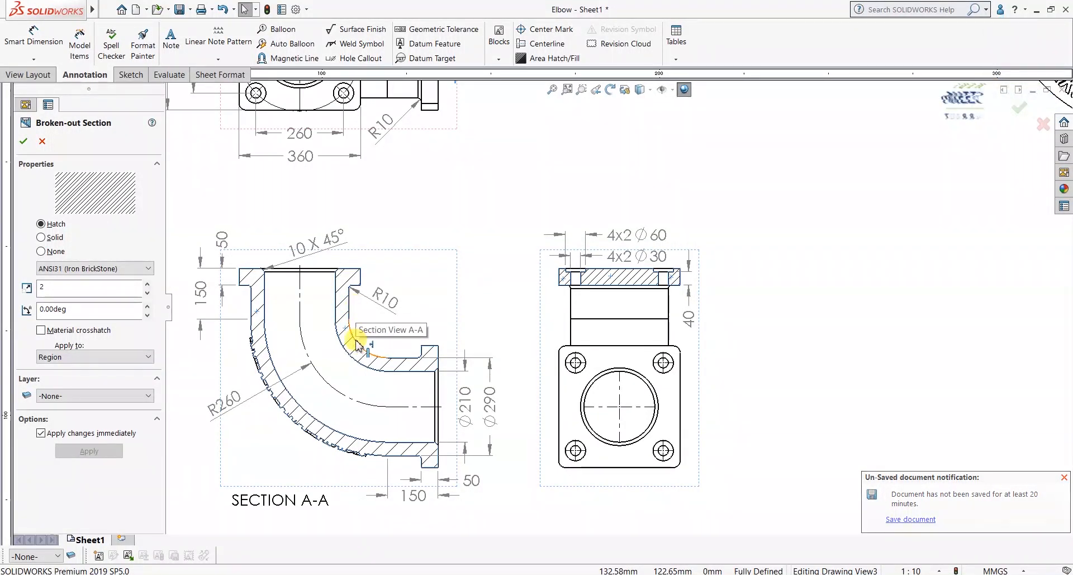
{"action": "scroll", "coordinate": [351, 306], "scroll_direction": "up", "scroll_amount": 1}
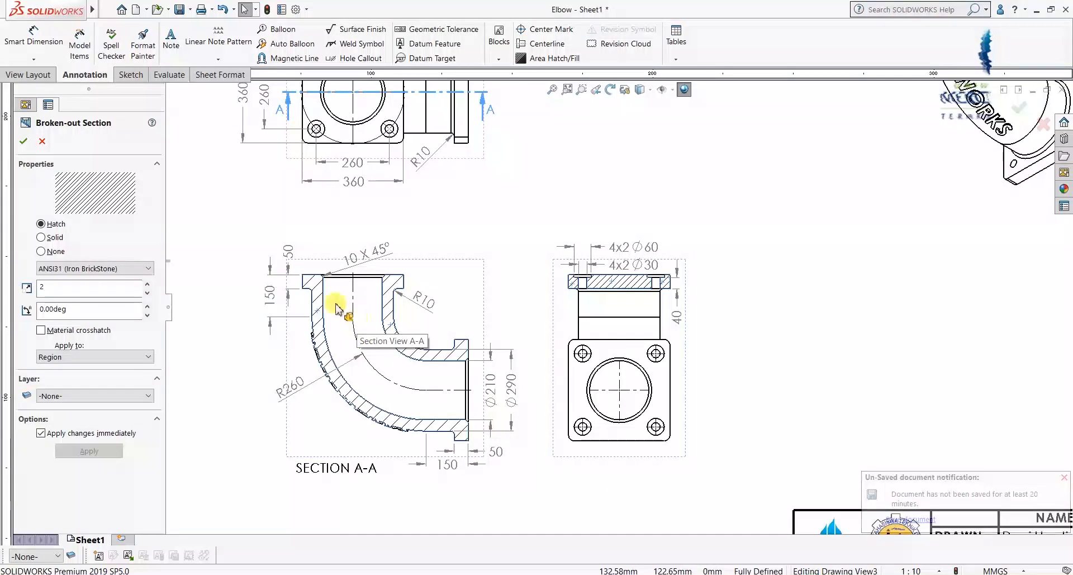
{"action": "left_click", "coordinate": [24, 142]}
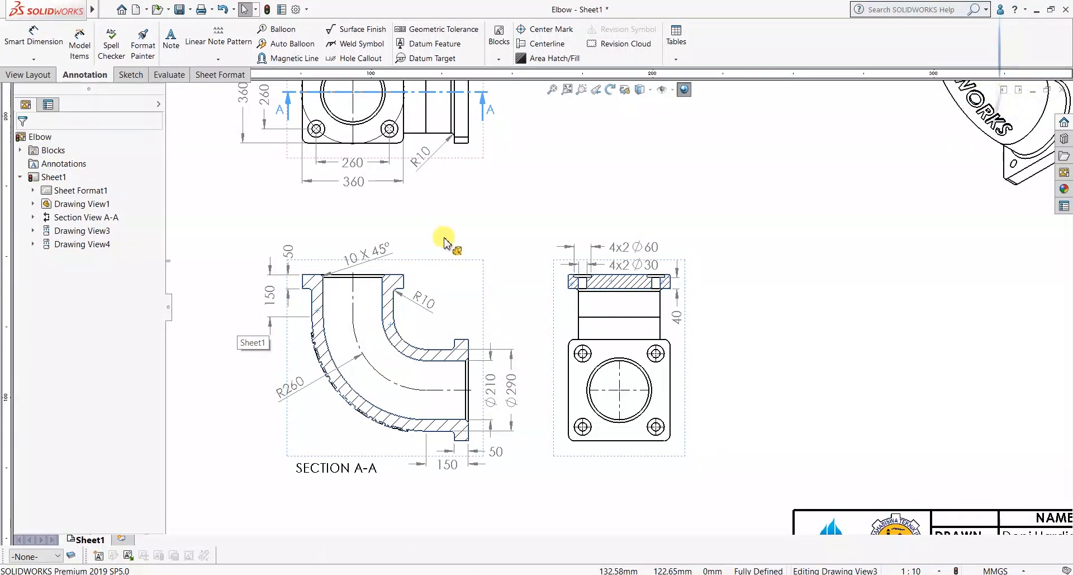
Step: Replace Section A-A's material crosshatch with ANSI31 hatching at scale 2
{"action": "left_click", "coordinate": [479, 227]}
{"action": "scroll", "coordinate": [372, 336], "scroll_direction": "down", "scroll_amount": 3}
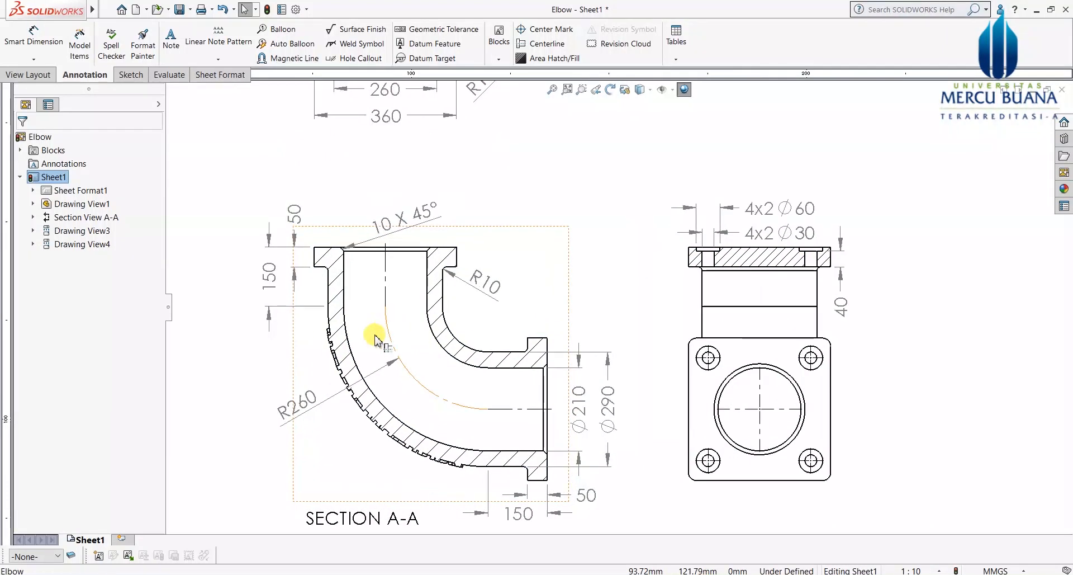
{"action": "left_click", "coordinate": [337, 302]}
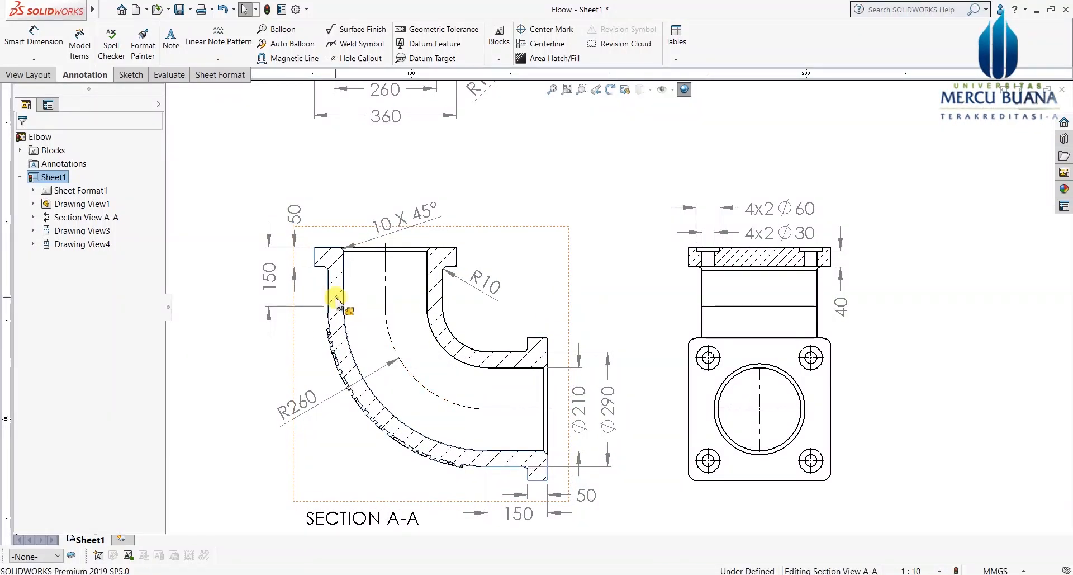
{"action": "left_click", "coordinate": [430, 302]}
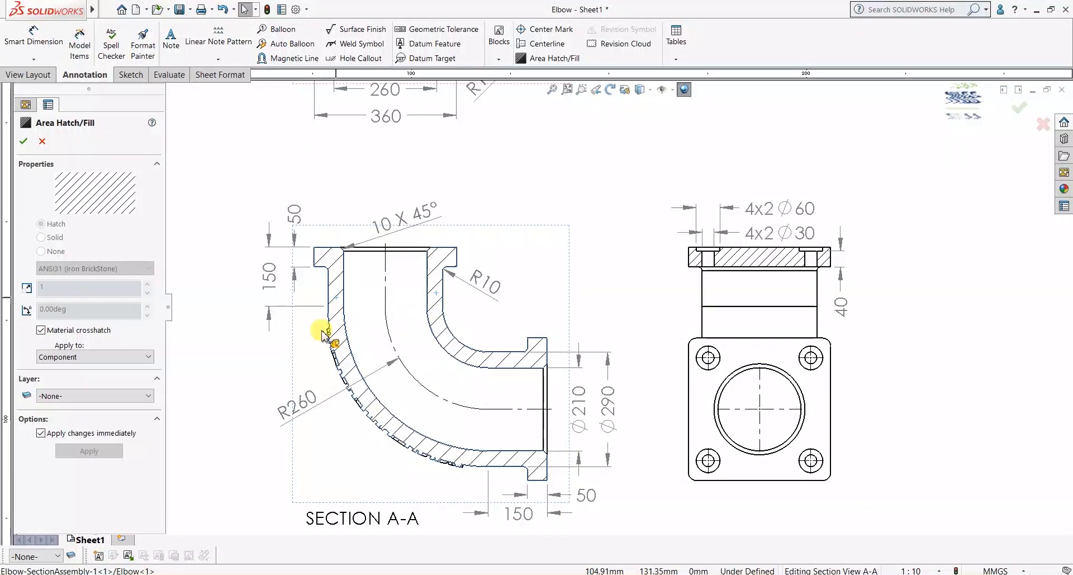
{"action": "left_click", "coordinate": [40, 330]}
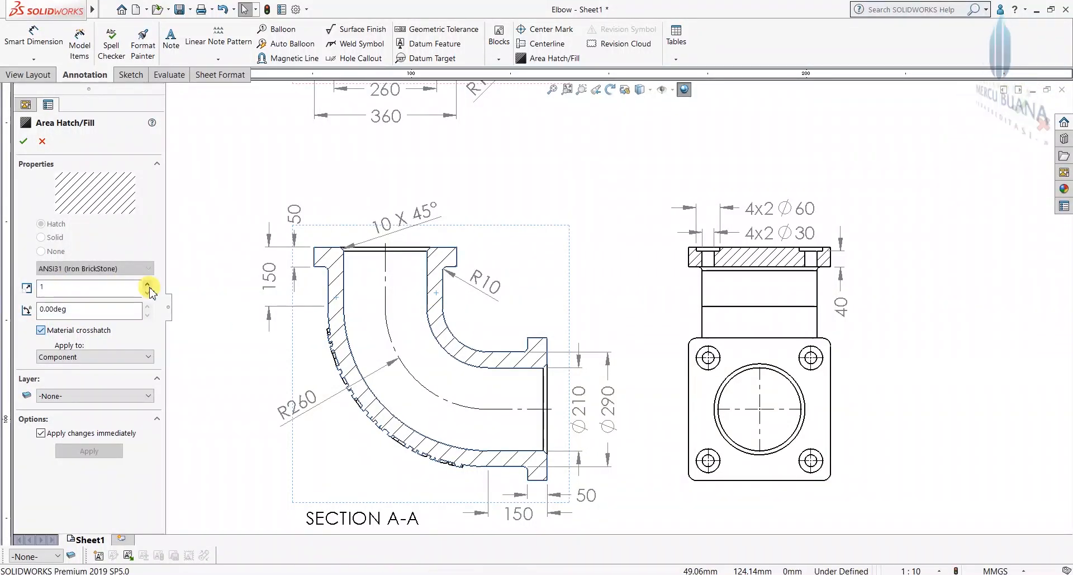
{"action": "left_click", "coordinate": [149, 284]}
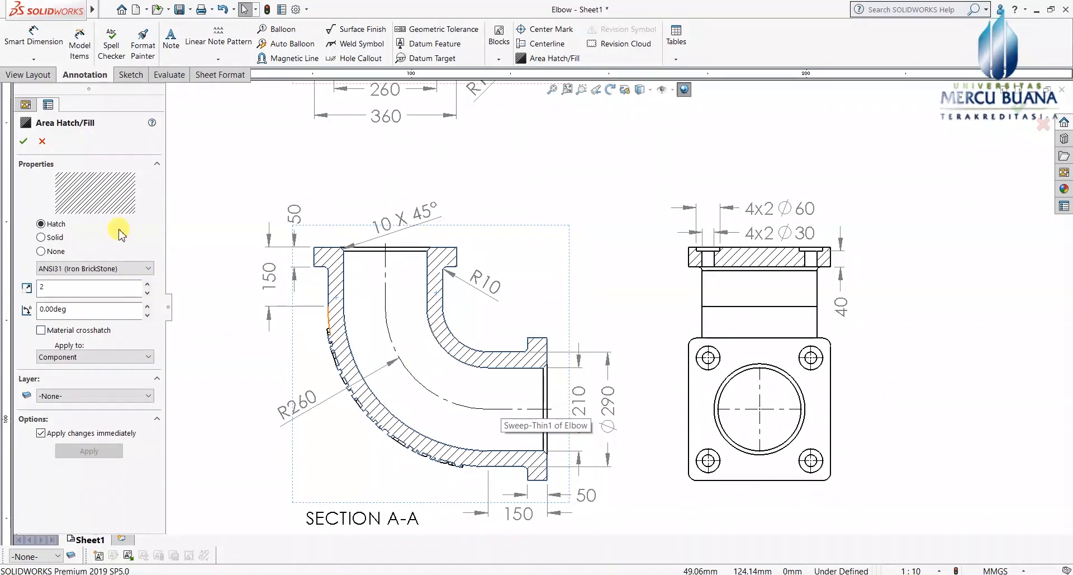
{"action": "left_click", "coordinate": [23, 142]}
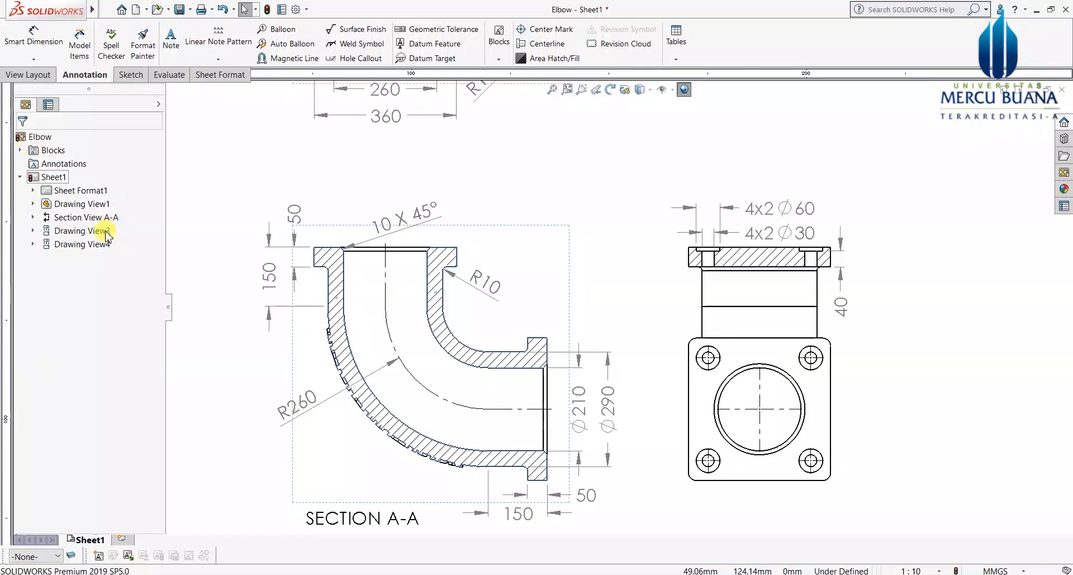
Step: Fit the whole A3 sheet and move the isometric view lower and to the left
{"action": "key", "text": "f"}
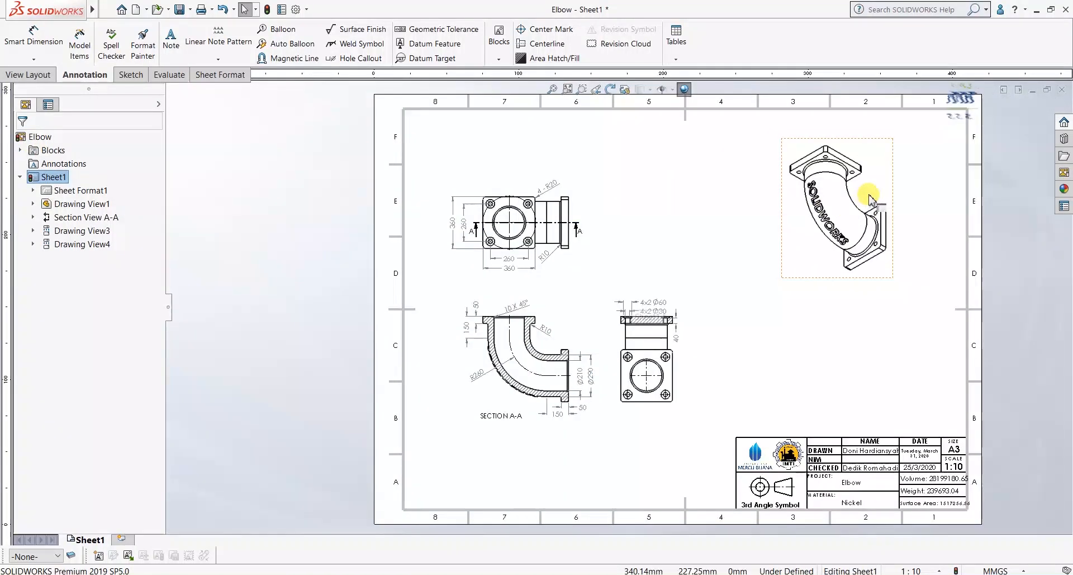
{"action": "mouse_move", "coordinate": [867, 226]}
{"action": "left_mouse_down"}
{"action": "mouse_move", "coordinate": [864, 237]}
{"action": "mouse_move", "coordinate": [852, 211]}
{"action": "left_mouse_up"}
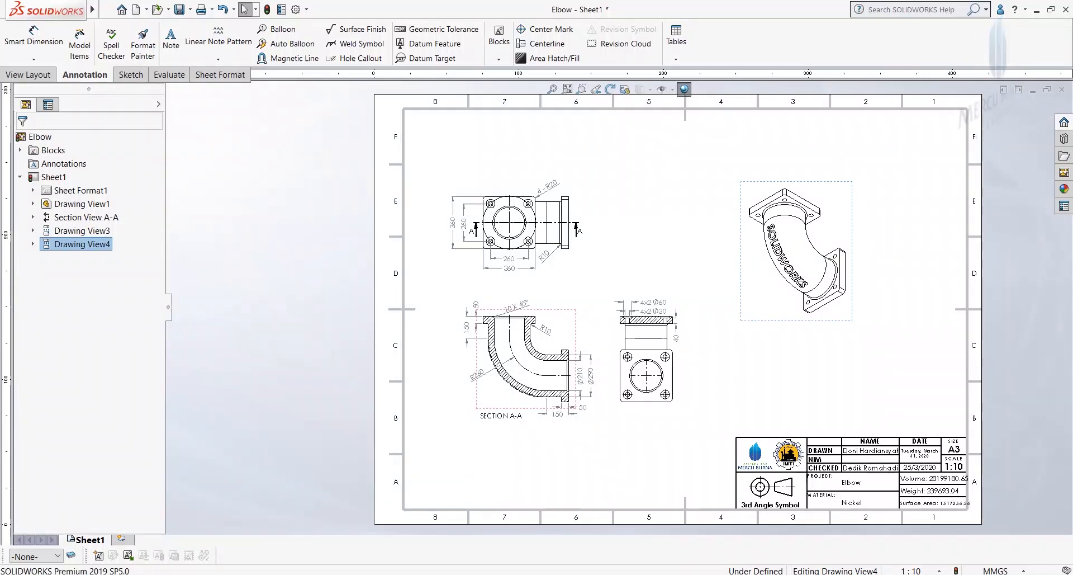
{"action": "scroll", "coordinate": [814, 248], "scroll_direction": "down", "scroll_amount": 2}
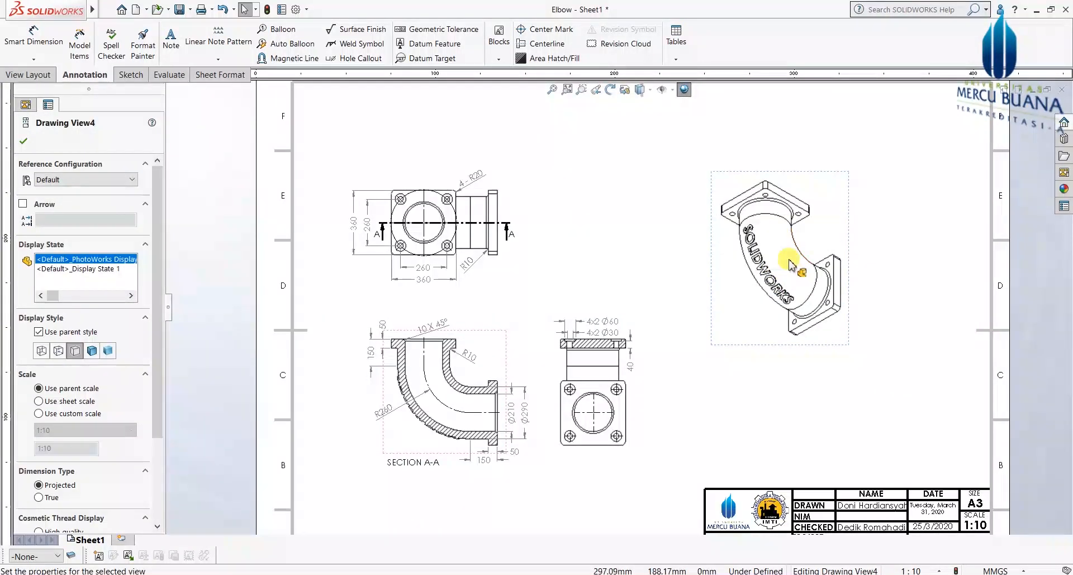
Step: Render the isometric view shaded and give it a custom 1:5 scale
{"action": "left_click", "coordinate": [108, 350]}
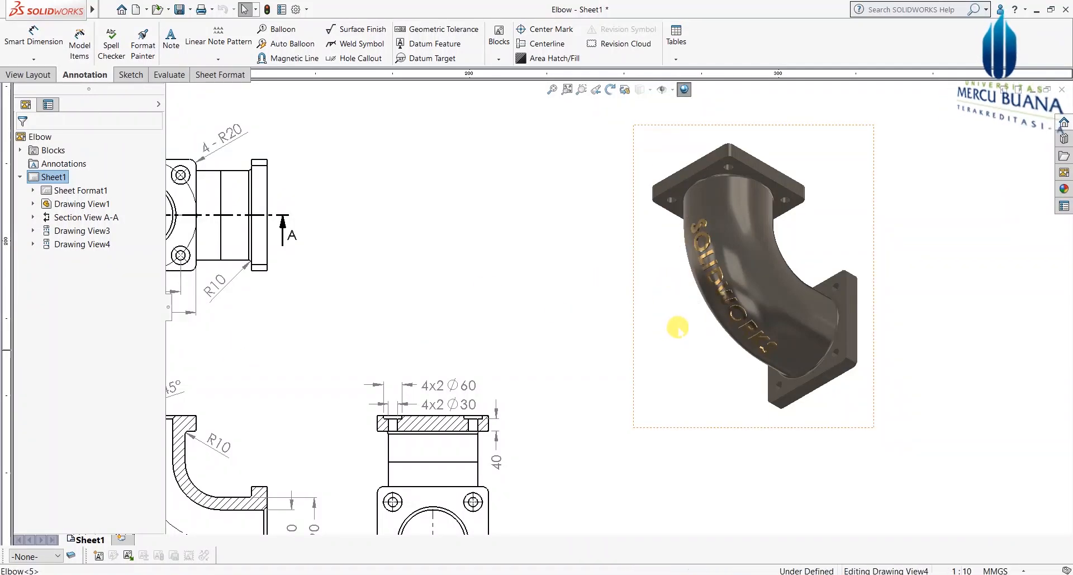
{"action": "left_click", "coordinate": [654, 292]}
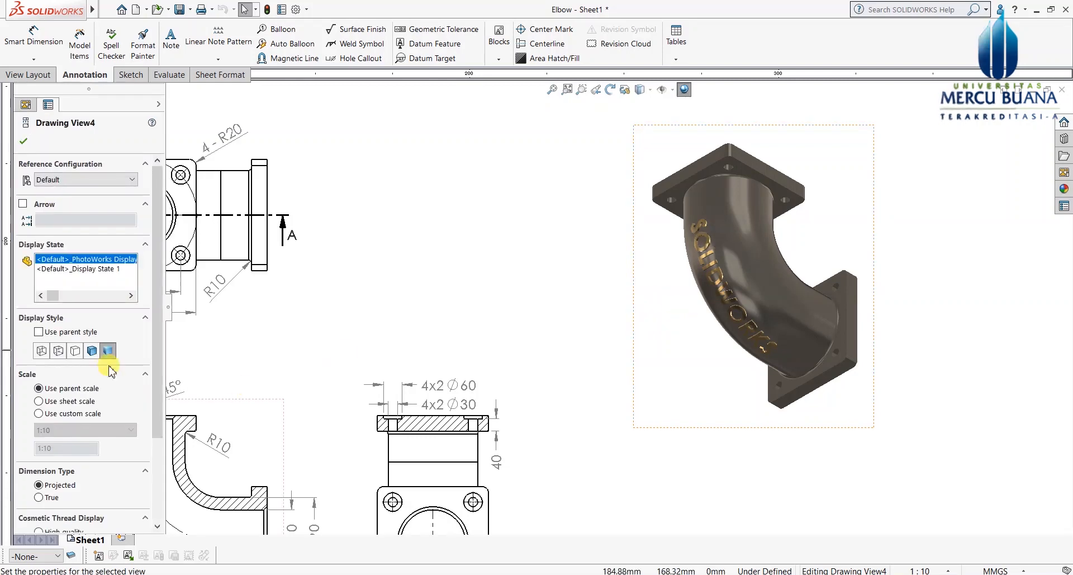
{"action": "scroll", "coordinate": [522, 371], "scroll_direction": "up", "scroll_amount": 5}
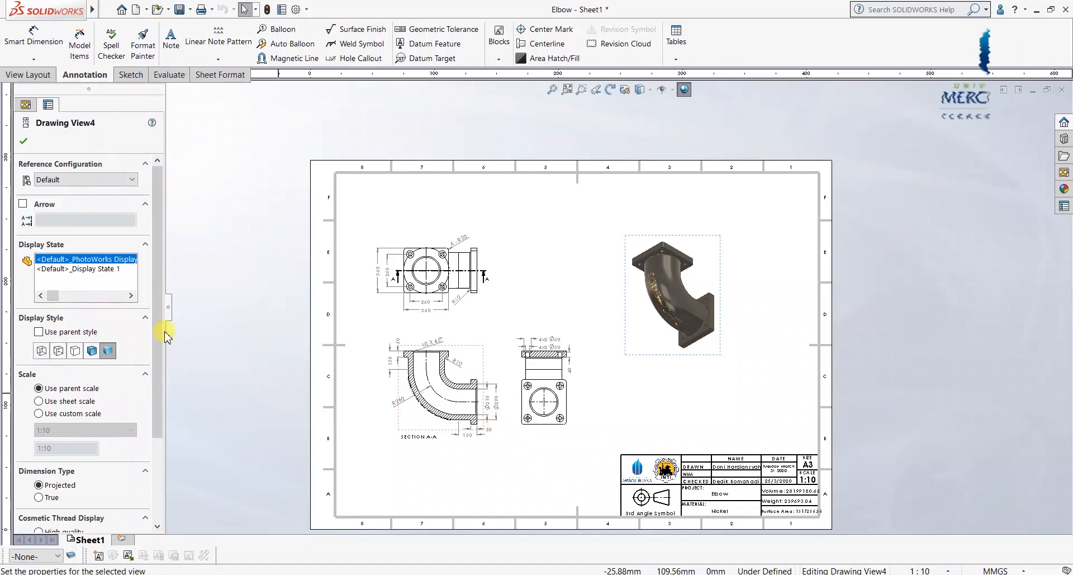
{"action": "scroll", "coordinate": [156, 364], "scroll_direction": "down", "scroll_amount": 3}
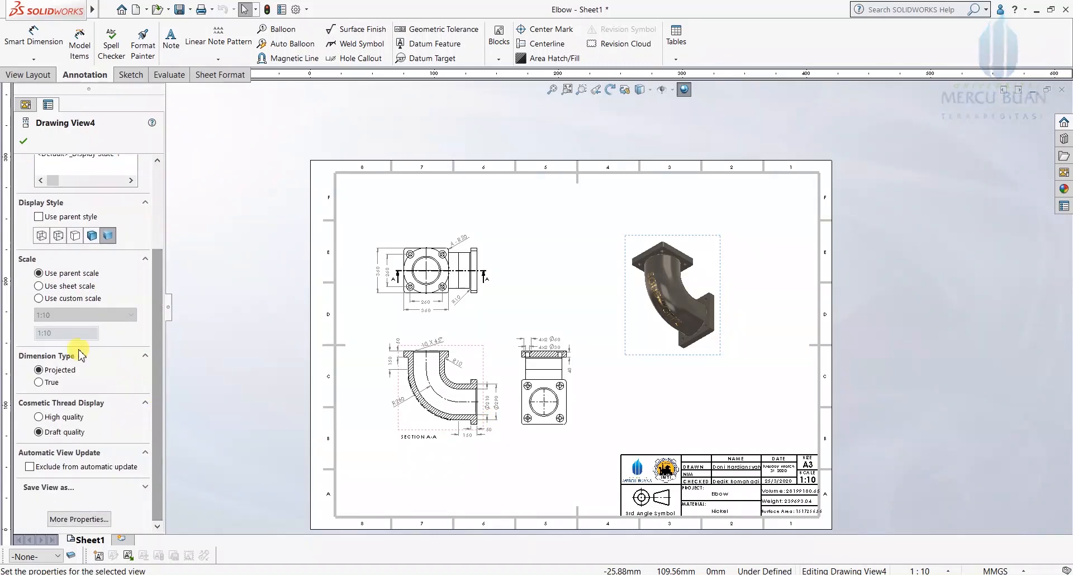
{"action": "left_click", "coordinate": [39, 299]}
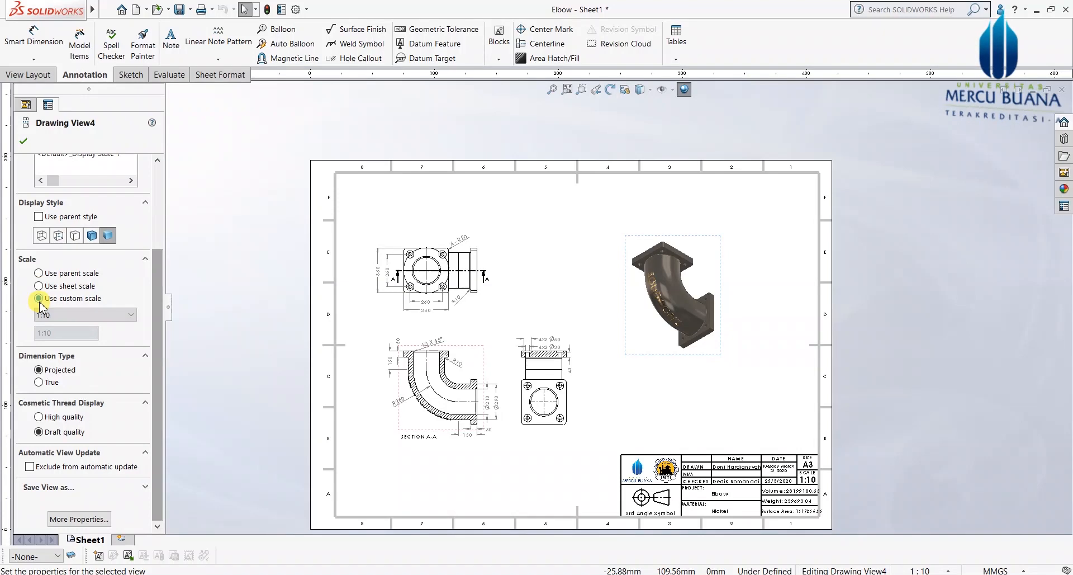
{"action": "left_click", "coordinate": [46, 314]}
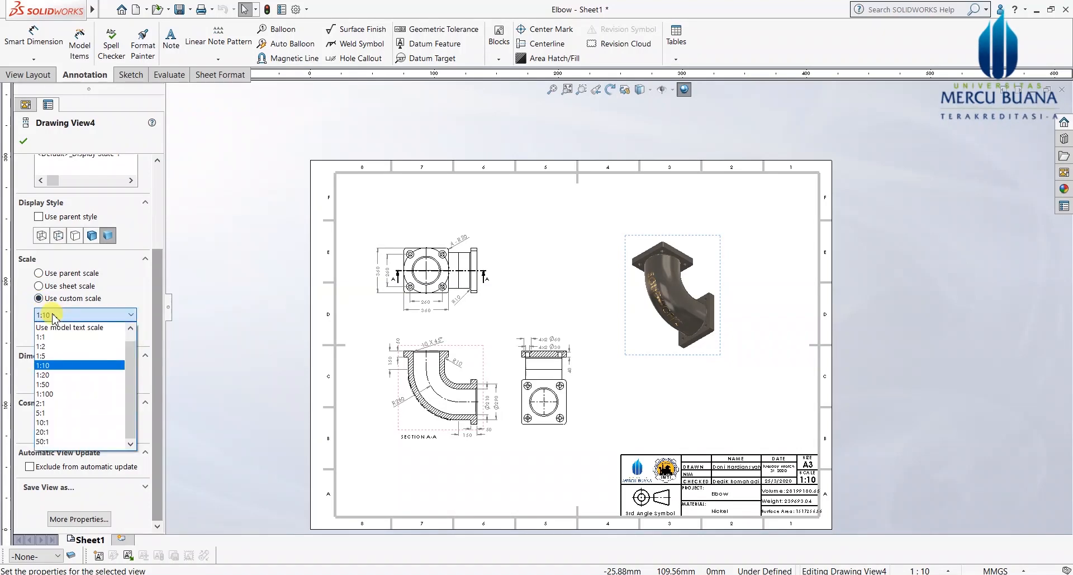
{"action": "left_click", "coordinate": [58, 356]}
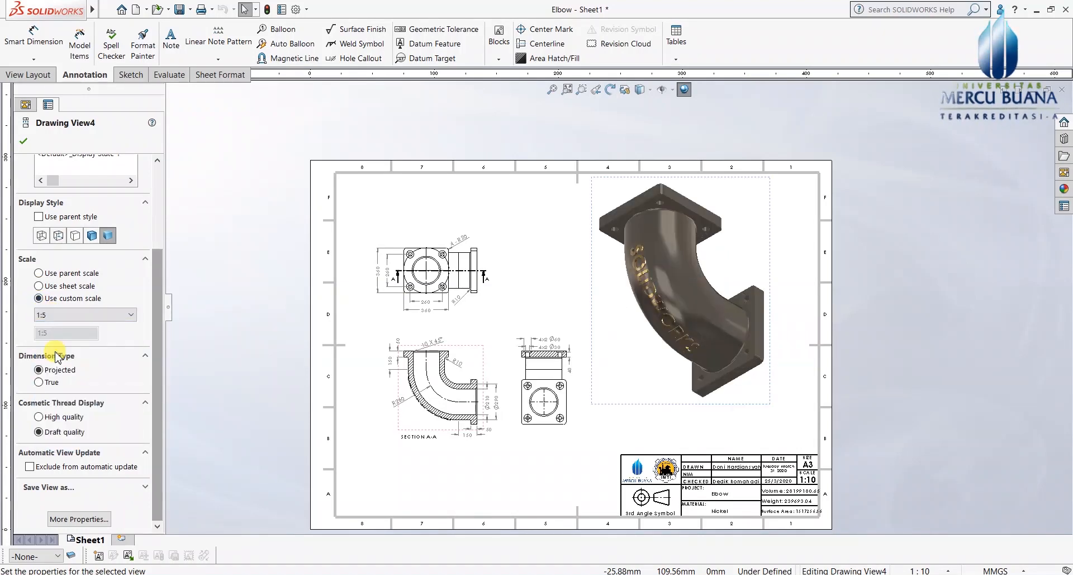
{"action": "left_click", "coordinate": [23, 140]}
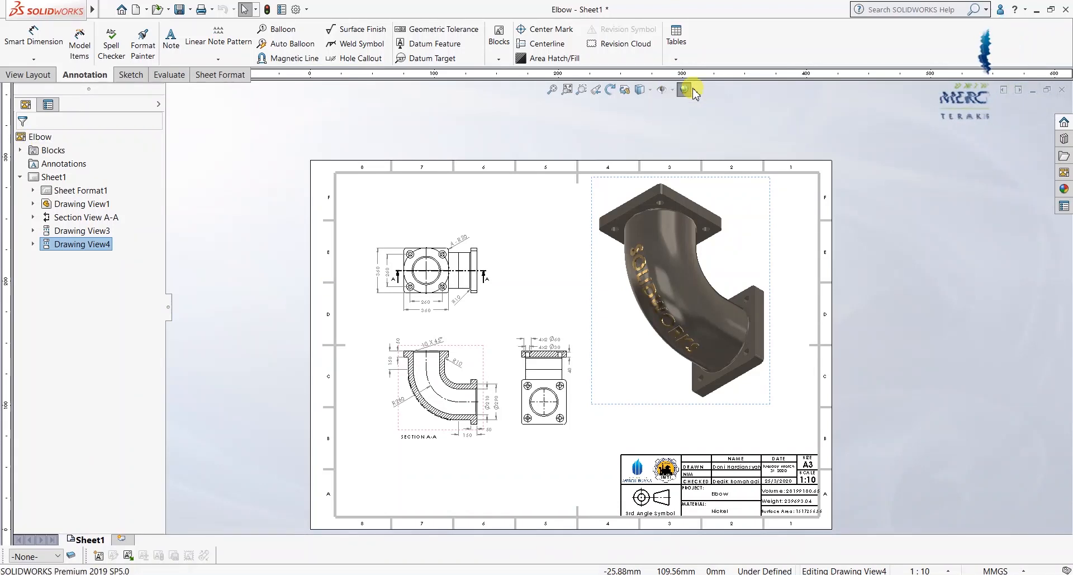
{"action": "scroll", "coordinate": [789, 252], "scroll_direction": "down", "scroll_amount": 1}
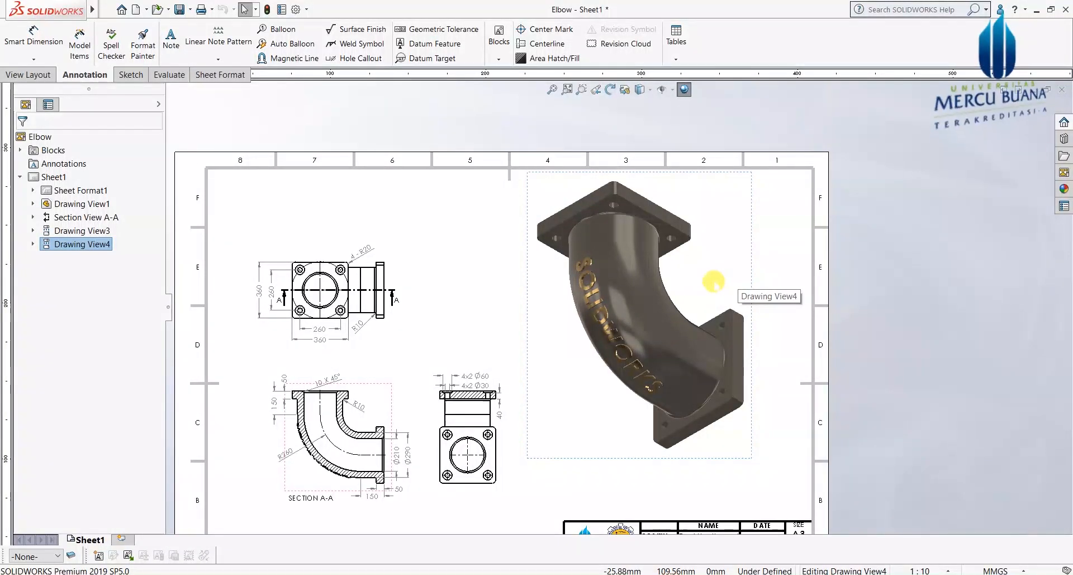
{"action": "left_click_drag", "start_coordinate": [754, 262], "coordinate": [756, 296]}
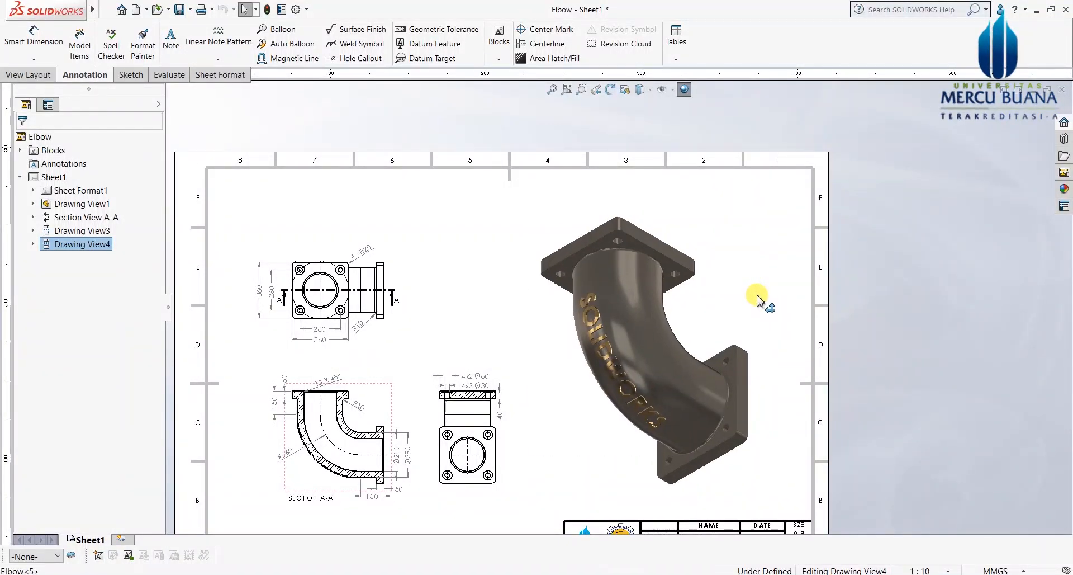
{"action": "left_click", "coordinate": [922, 312]}
{"action": "scroll", "coordinate": [620, 313], "scroll_direction": "up", "scroll_amount": 1}
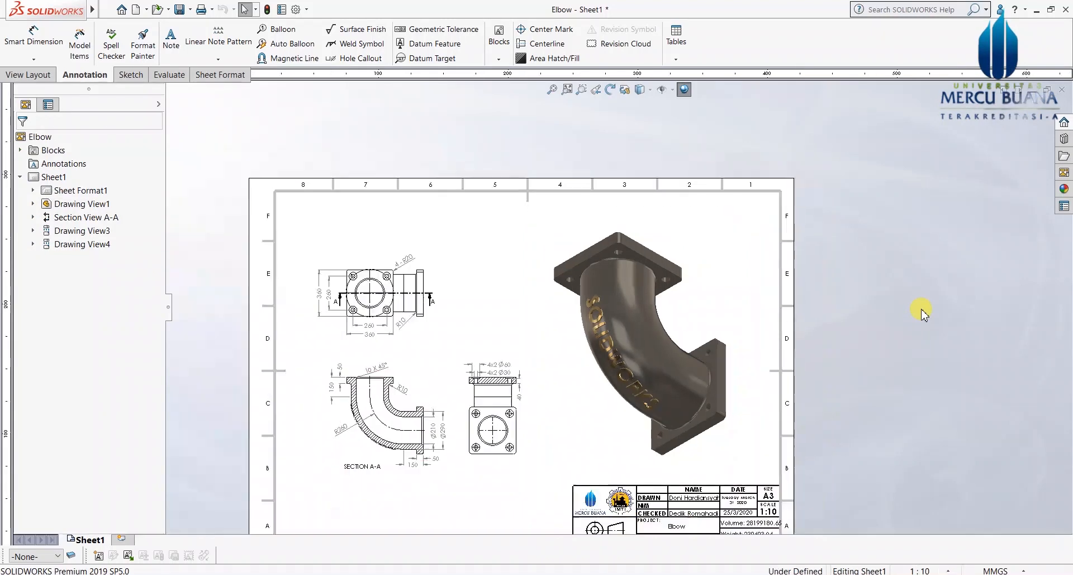
{"action": "scroll", "coordinate": [531, 439], "scroll_direction": "up", "scroll_amount": 1}
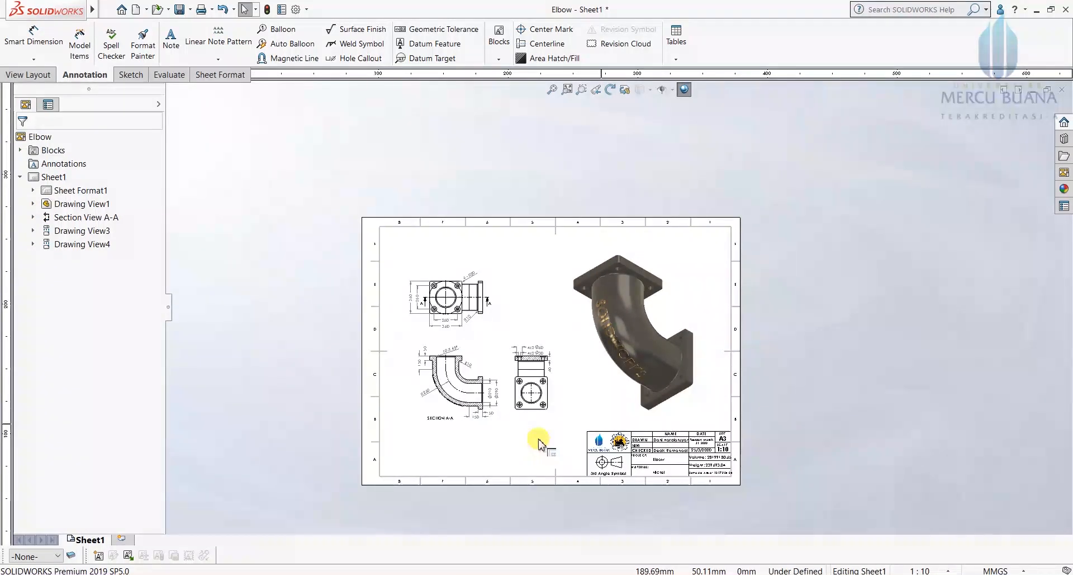
{"action": "scroll", "coordinate": [478, 402], "scroll_direction": "down", "scroll_amount": 1}
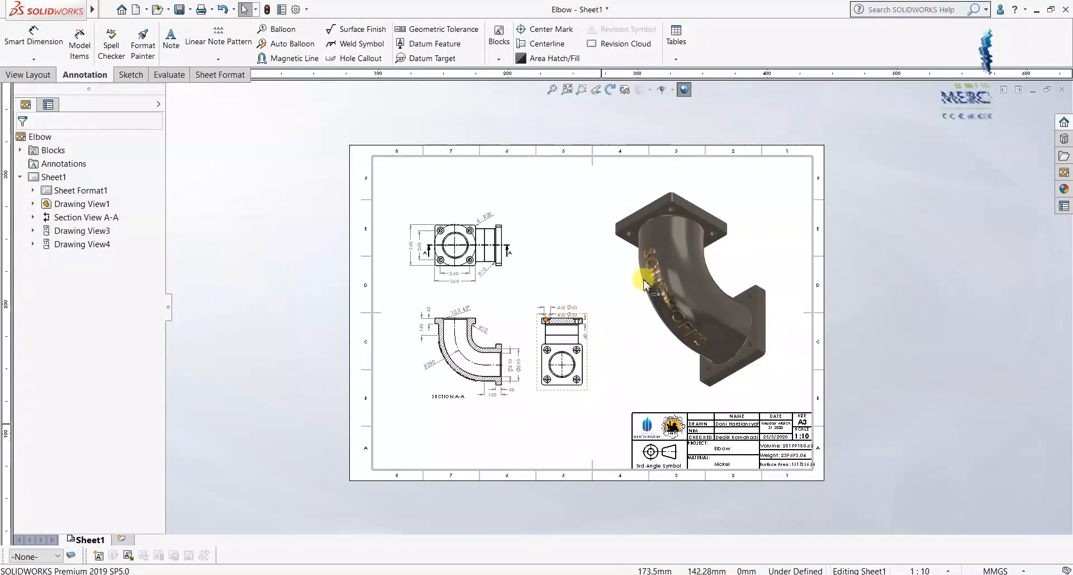
{"action": "scroll", "coordinate": [660, 268], "scroll_direction": "down", "scroll_amount": 2}
{"action": "scroll", "coordinate": [668, 268], "scroll_direction": "down", "scroll_amount": 1}
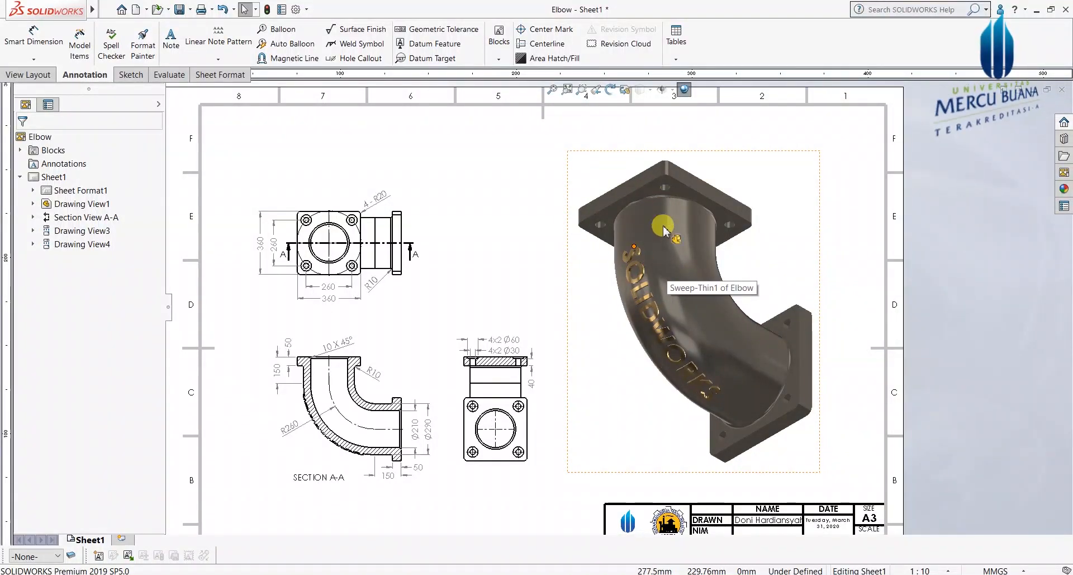
{"action": "scroll", "coordinate": [643, 230], "scroll_direction": "up", "scroll_amount": 2}
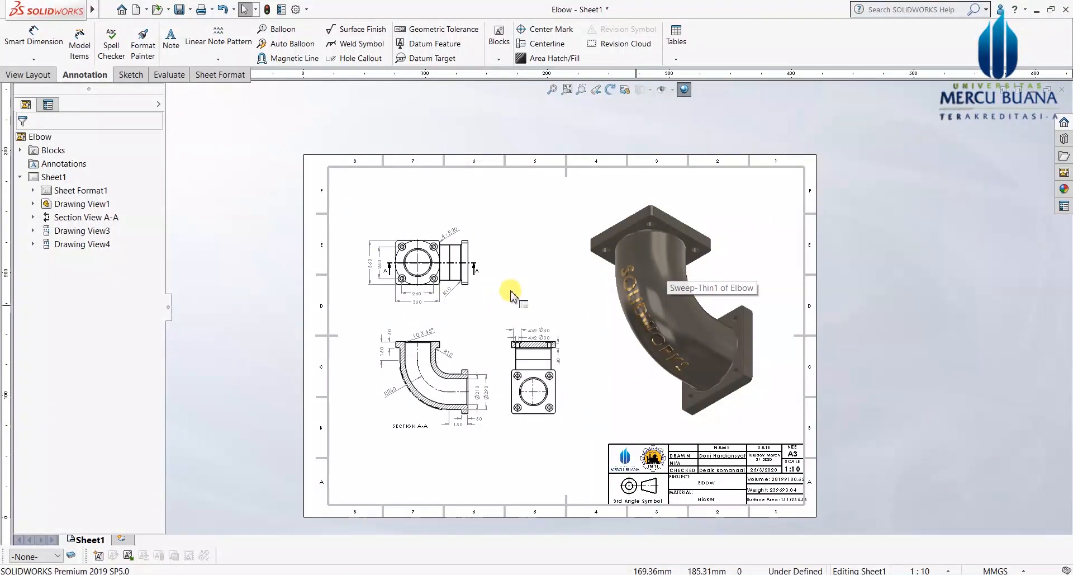
{"action": "scroll", "coordinate": [411, 428], "scroll_direction": "down", "scroll_amount": 1}
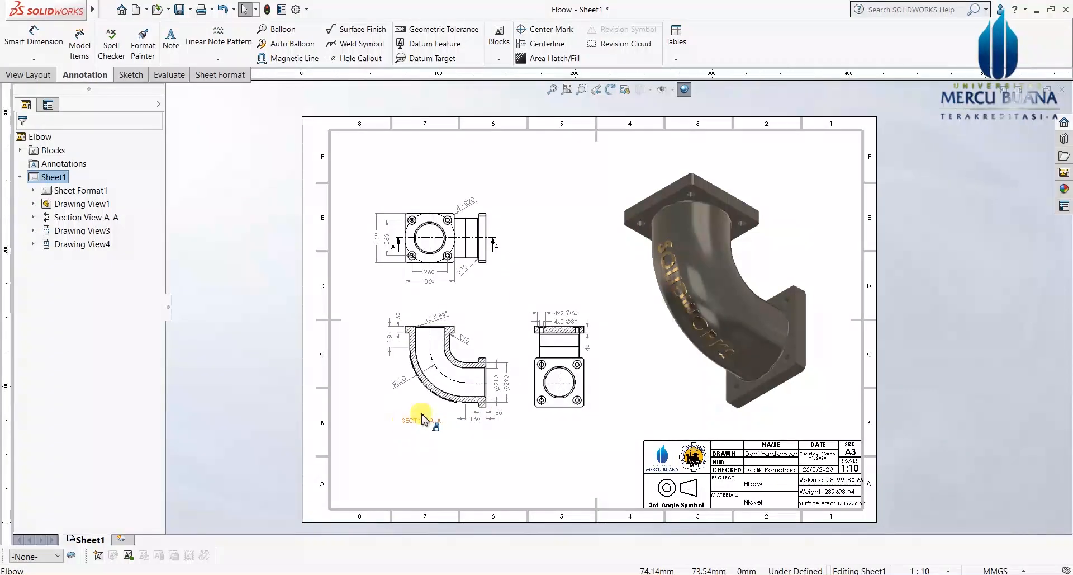
{"action": "middle_click_drag", "start_coordinate": [589, 370], "coordinate": [582, 361]}
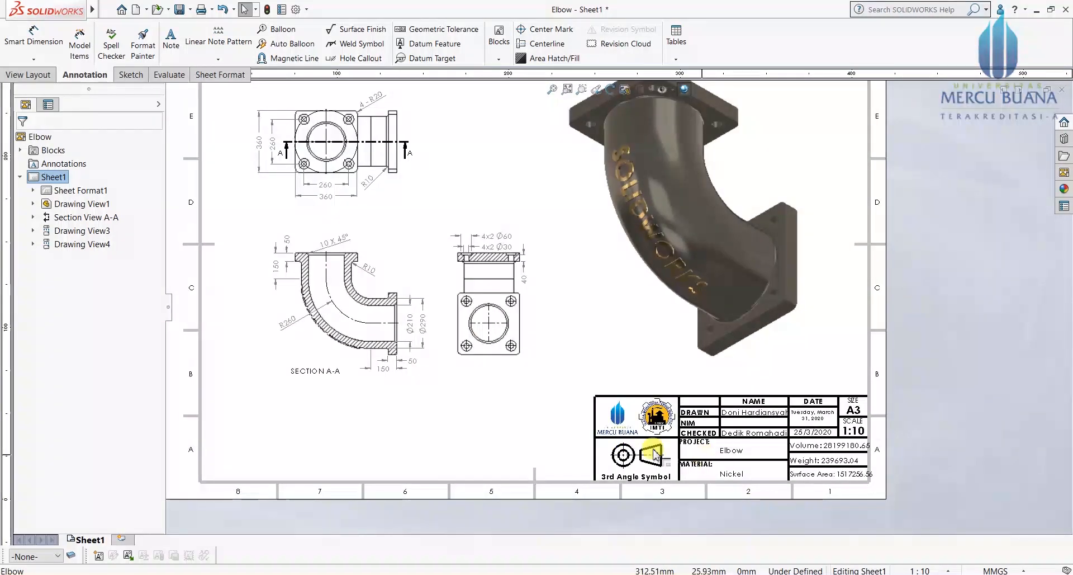
{"action": "scroll", "coordinate": [737, 498], "scroll_direction": "up", "scroll_amount": 3}
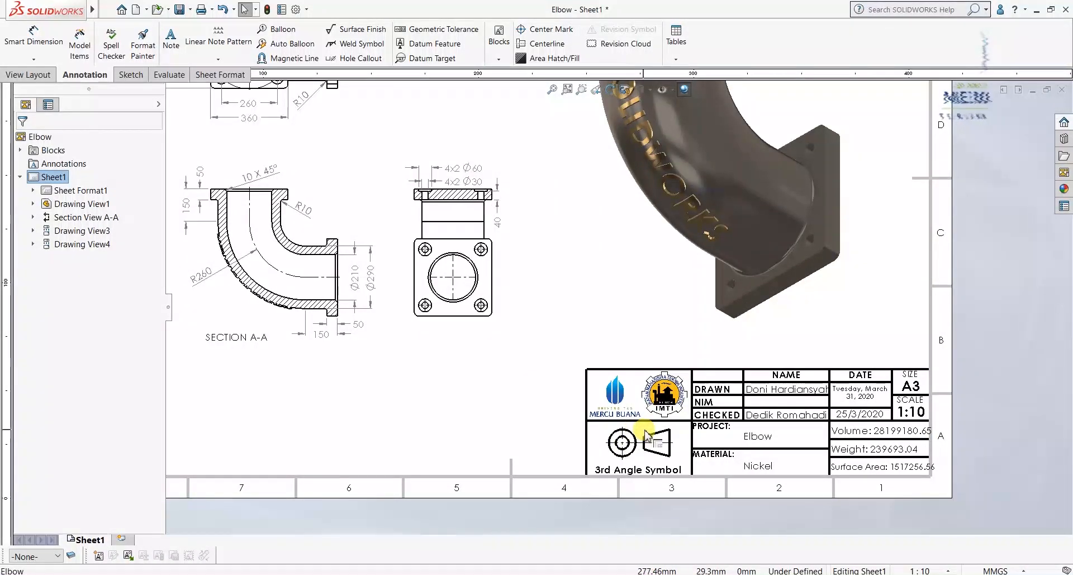
{"action": "scroll", "coordinate": [645, 433], "scroll_direction": "up", "scroll_amount": 2}
{"action": "scroll", "coordinate": [788, 419], "scroll_direction": "up", "scroll_amount": 2}
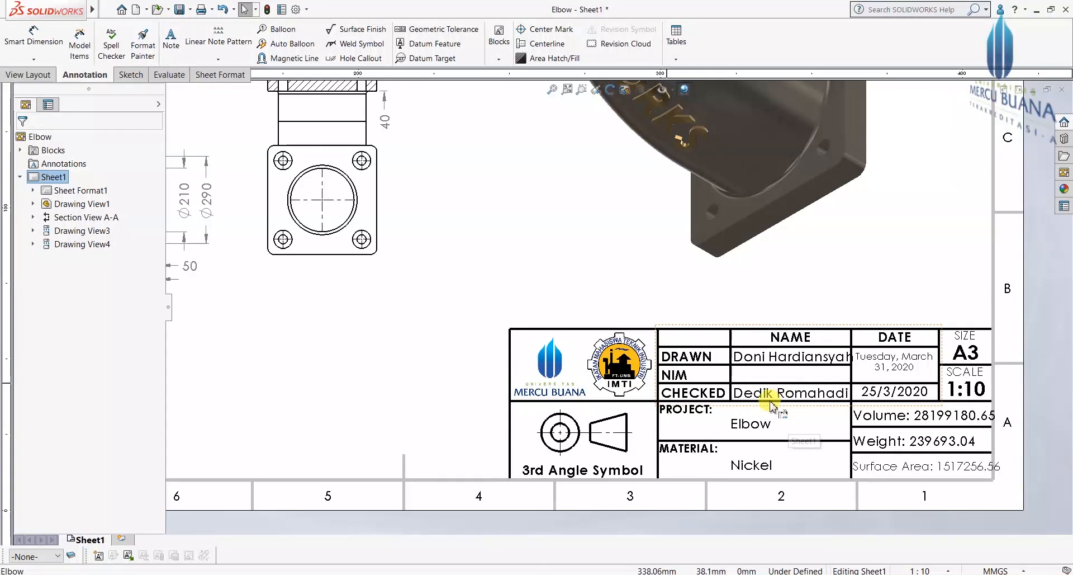
{"action": "scroll", "coordinate": [909, 436], "scroll_direction": "up", "scroll_amount": 1}
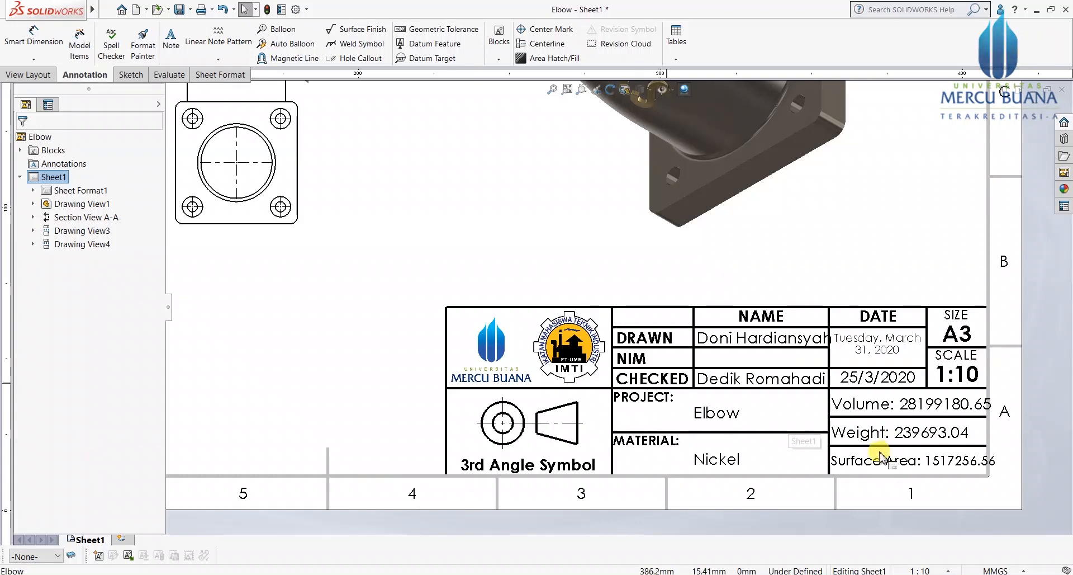
{"action": "scroll", "coordinate": [989, 420], "scroll_direction": "up", "scroll_amount": 1}
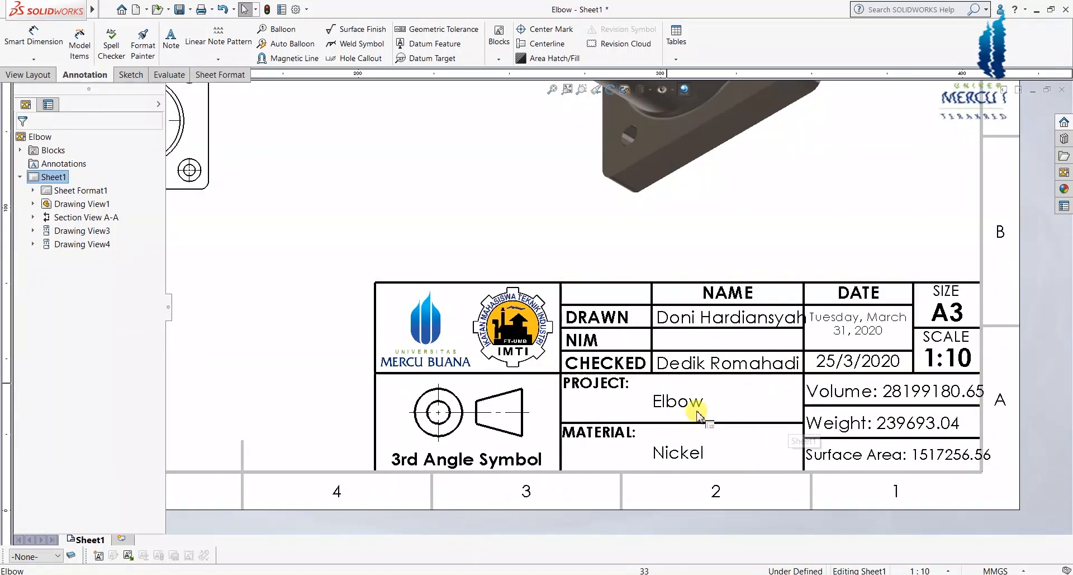
Step: Enter 31/3/2020 as the title block's checked date
{"action": "double_click", "coordinate": [845, 362]}
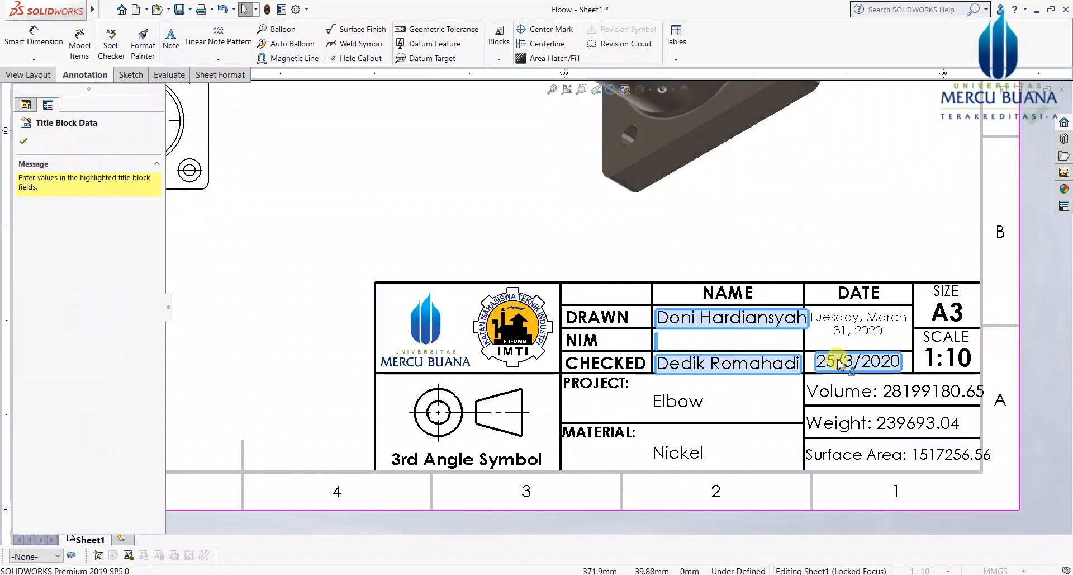
{"action": "left_click", "coordinate": [852, 362]}
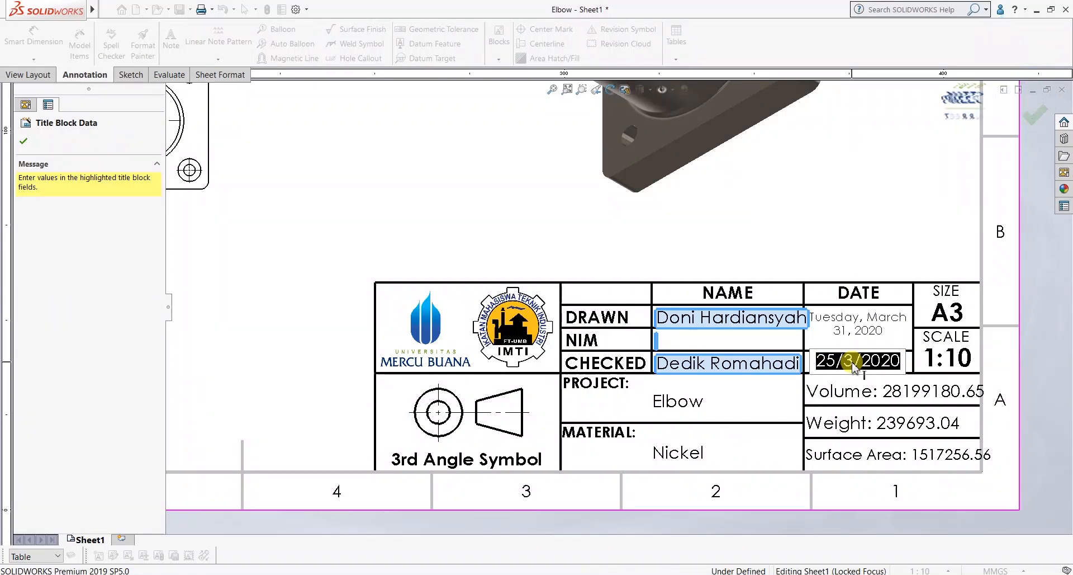
{"action": "type", "text": "31"}
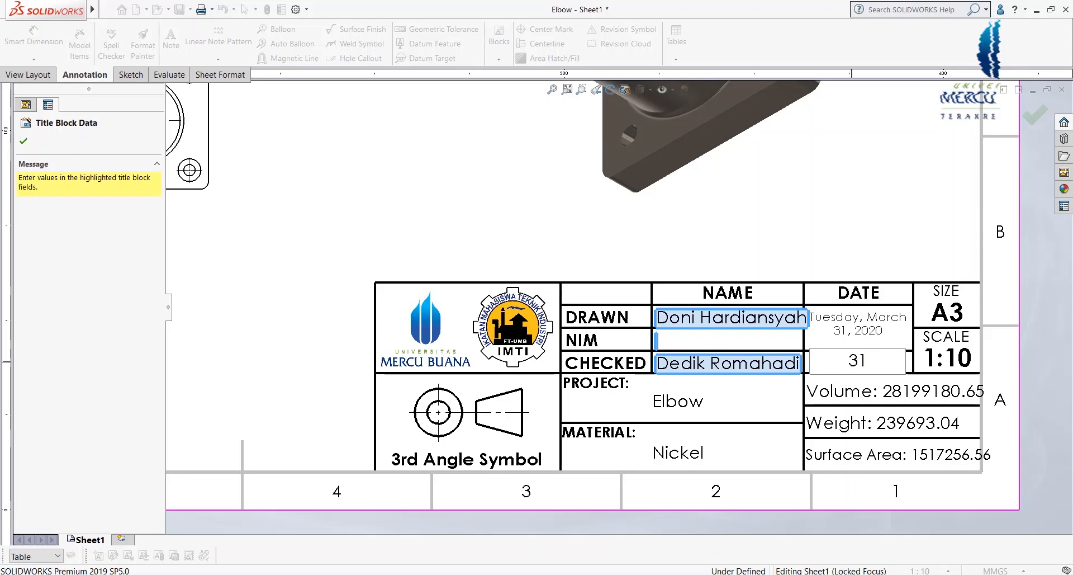
{"action": "type", "text": "/3/2020"}
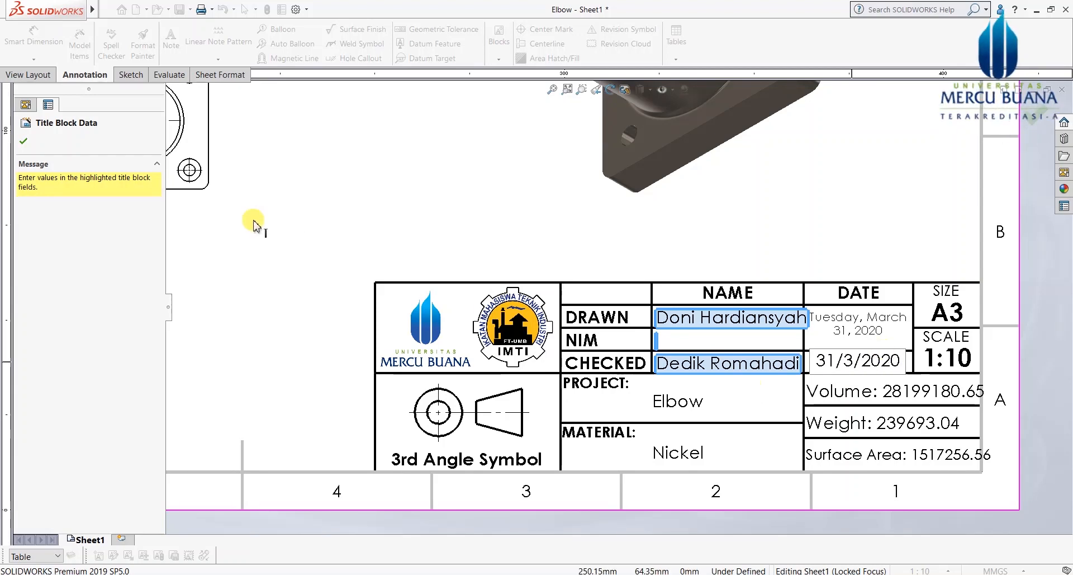
{"action": "left_click", "coordinate": [23, 142]}
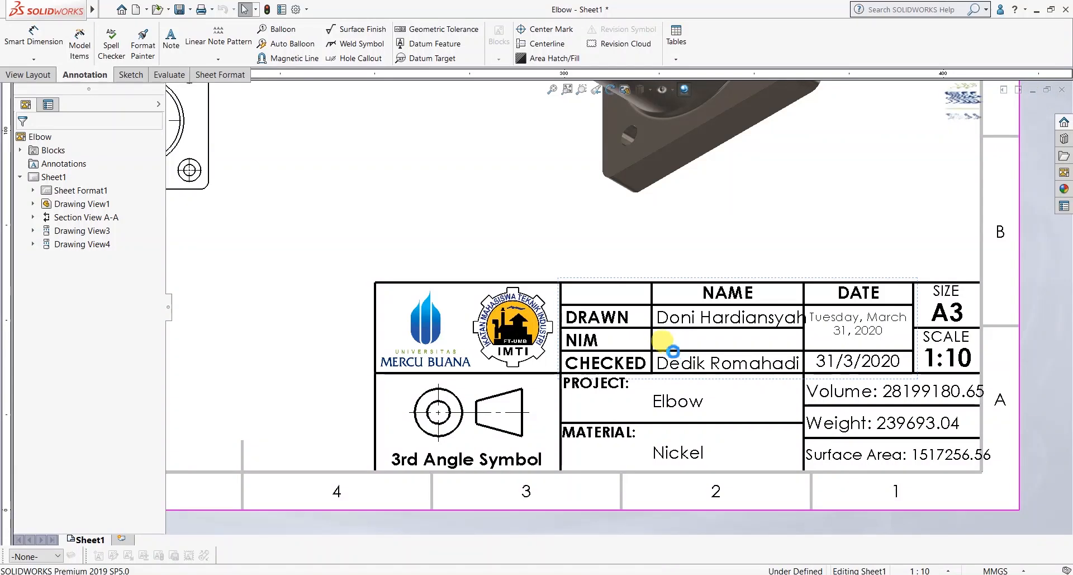
Step: Fill the title block's NIM field with the student ID number
{"action": "double_click", "coordinate": [656, 335]}
{"action": "left_click", "coordinate": [659, 342]}
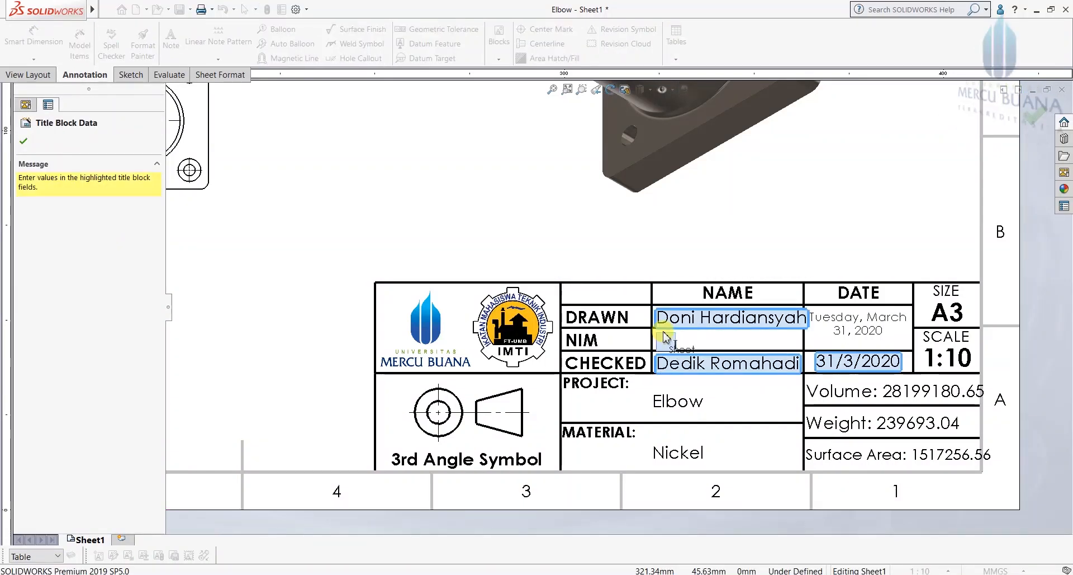
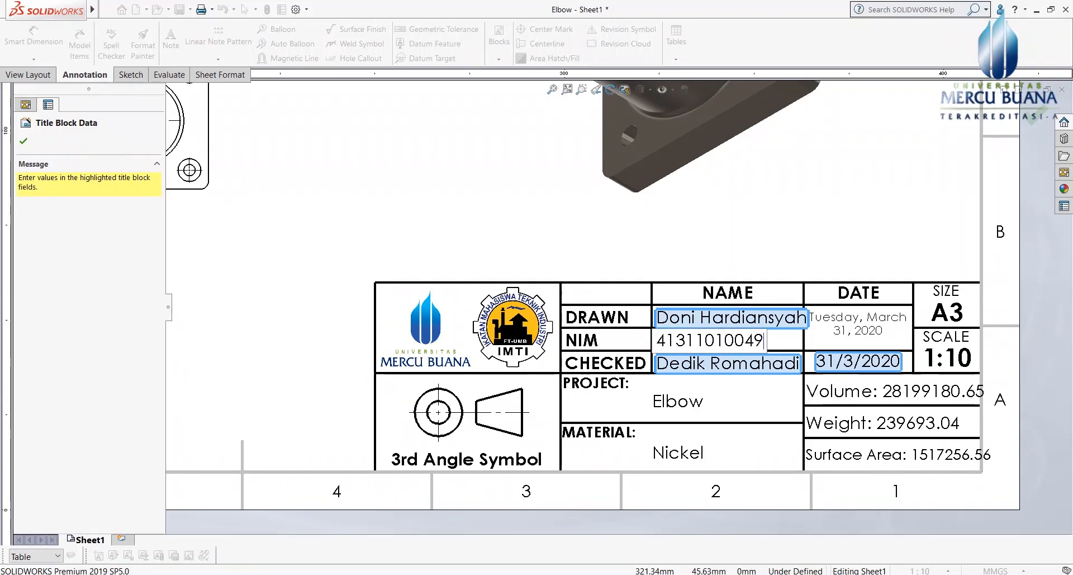
{"action": "left_click", "coordinate": [24, 142]}
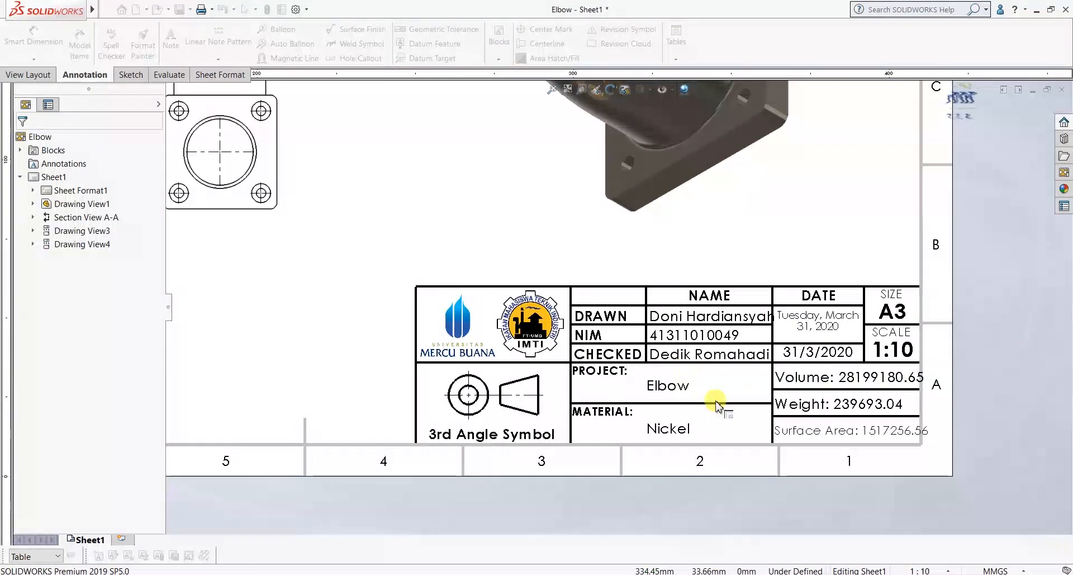
Step: Edit the sheet format and rename the title block's Volume label to Vlme
{"action": "scroll", "coordinate": [721, 408], "scroll_direction": "down", "scroll_amount": 5}
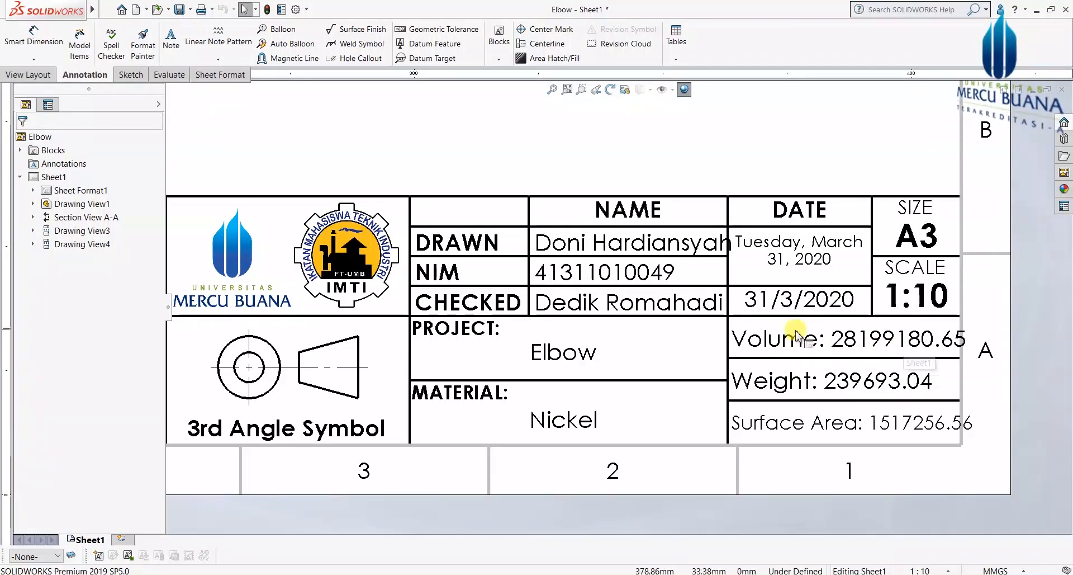
{"action": "left_click", "coordinate": [229, 79]}
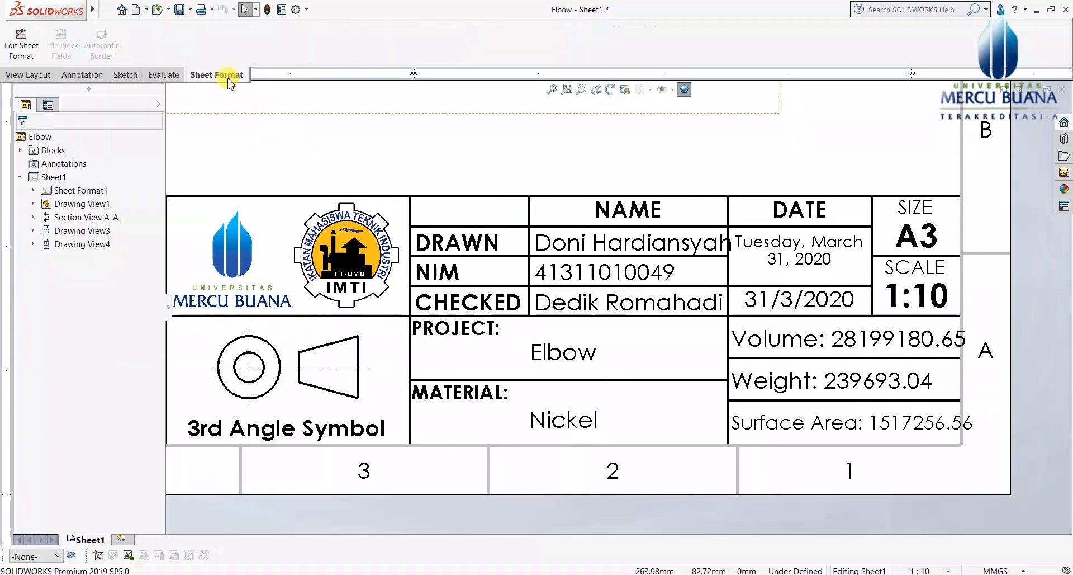
{"action": "left_click", "coordinate": [17, 44]}
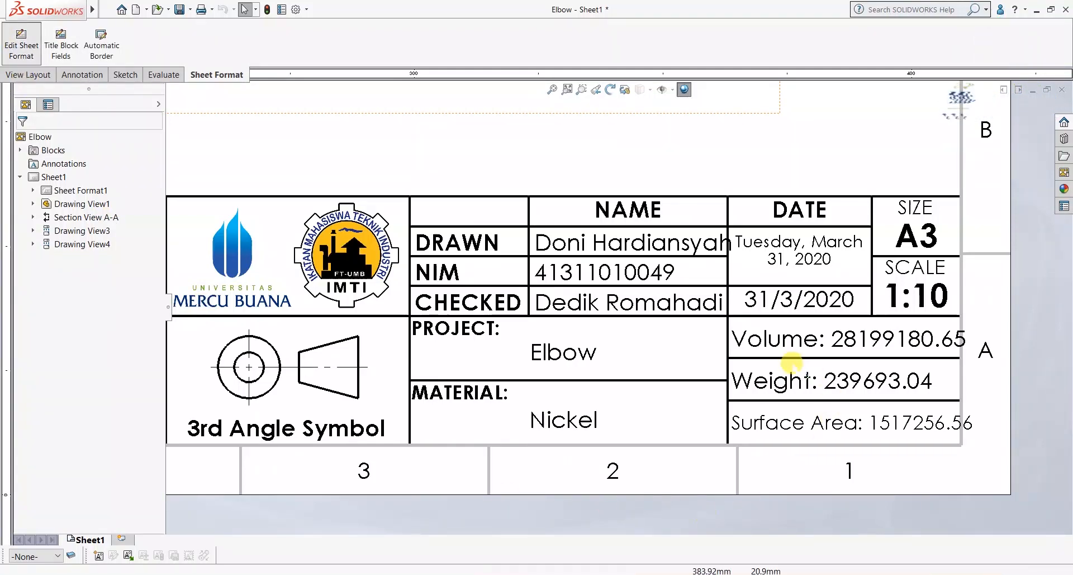
{"action": "left_click", "coordinate": [787, 342]}
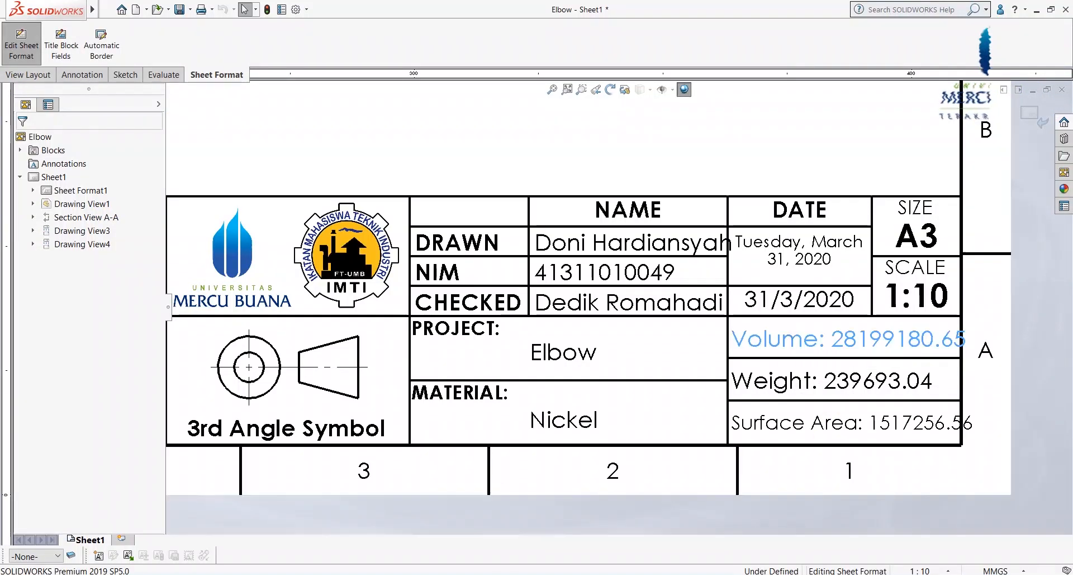
{"action": "double_click", "coordinate": [790, 340]}
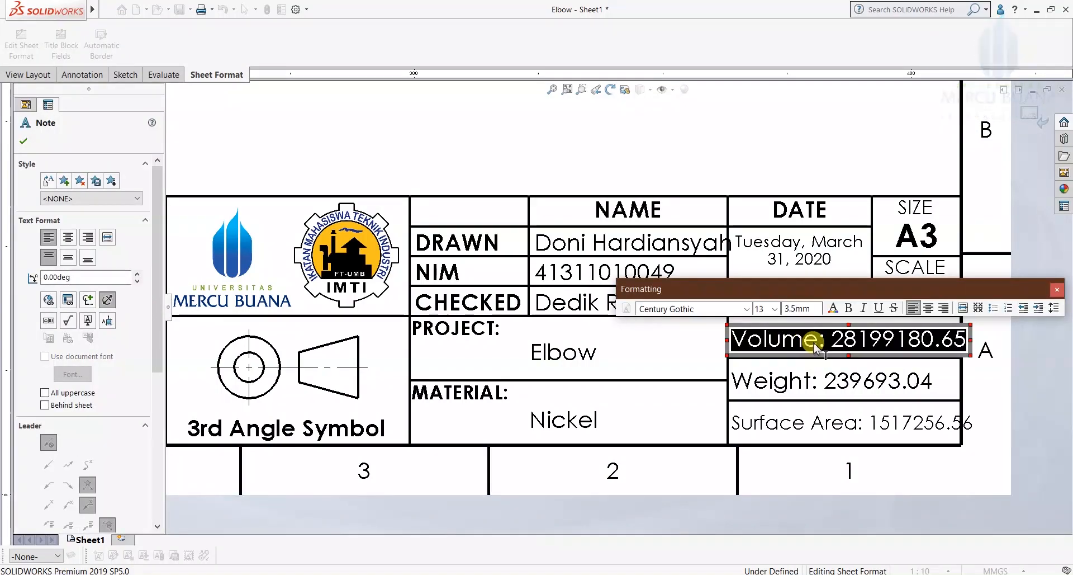
{"action": "left_click", "coordinate": [819, 346]}
{"action": "left_click_drag", "start_coordinate": [817, 343], "coordinate": [739, 347]}
{"action": "type", "text": "Vlme"}
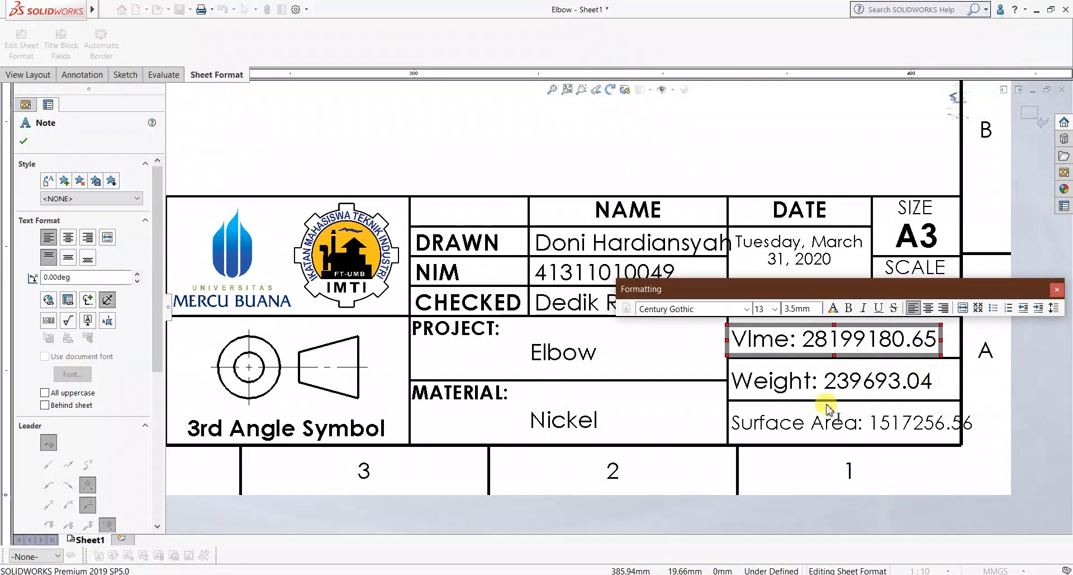
{"action": "left_click", "coordinate": [778, 426]}
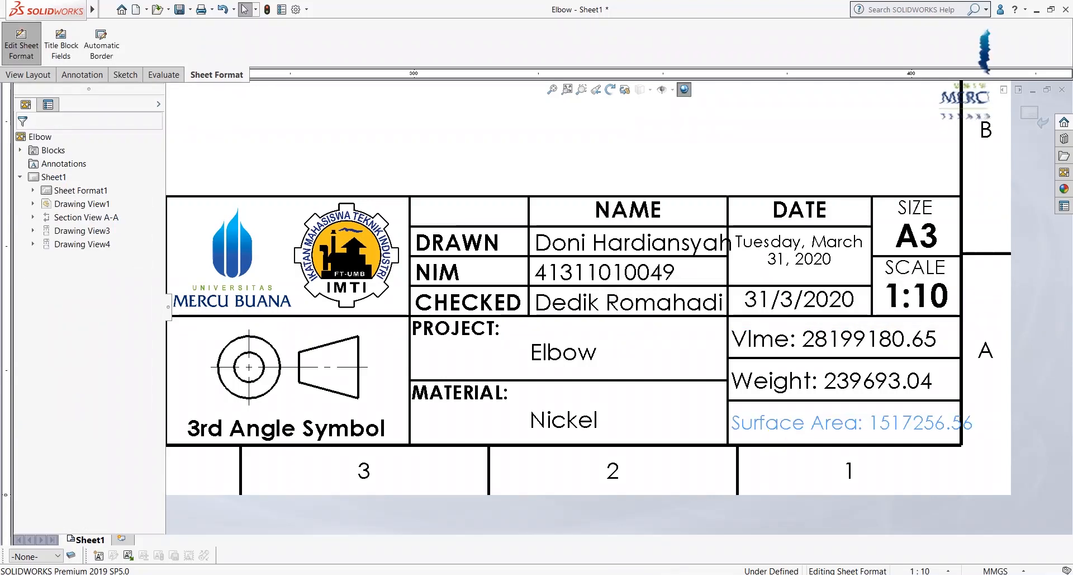
Step: Shorten the title block's Surface Area label to Surface A
{"action": "left_click", "coordinate": [777, 424]}
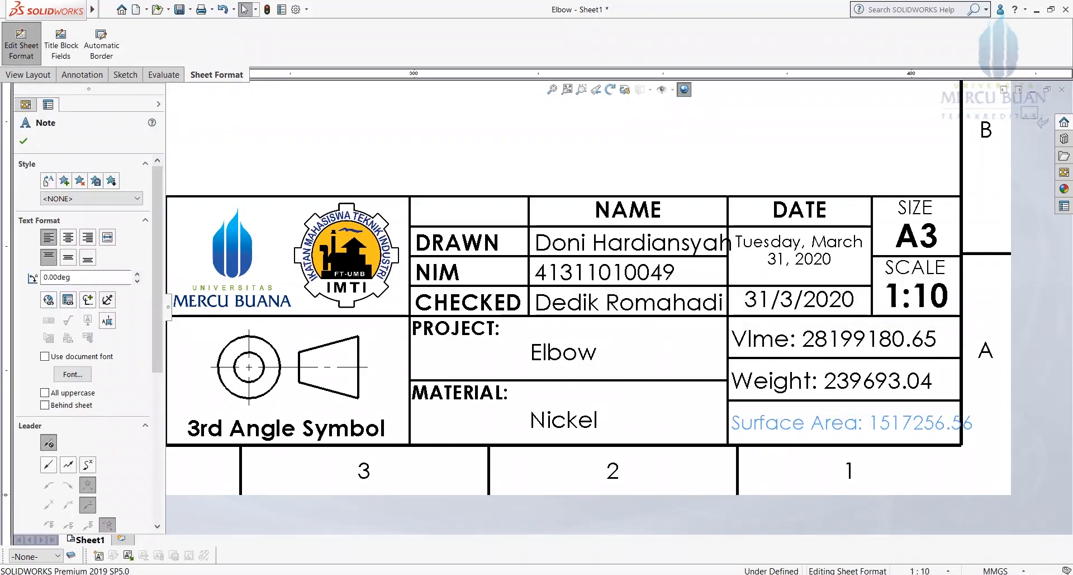
{"action": "double_click", "coordinate": [805, 425]}
{"action": "left_click_drag", "start_coordinate": [810, 430], "coordinate": [858, 431]}
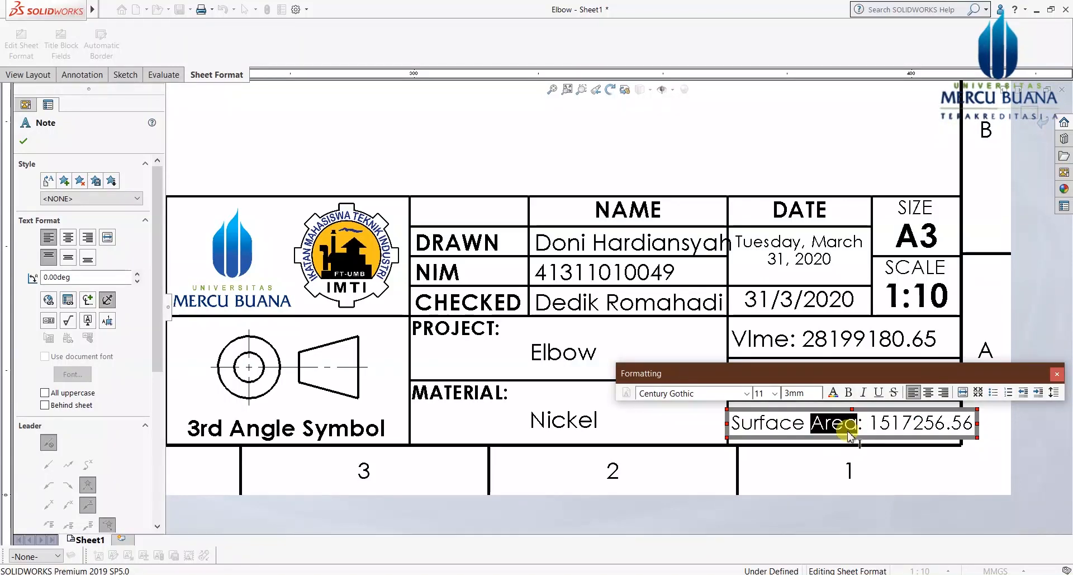
{"action": "type", "text": "A"}
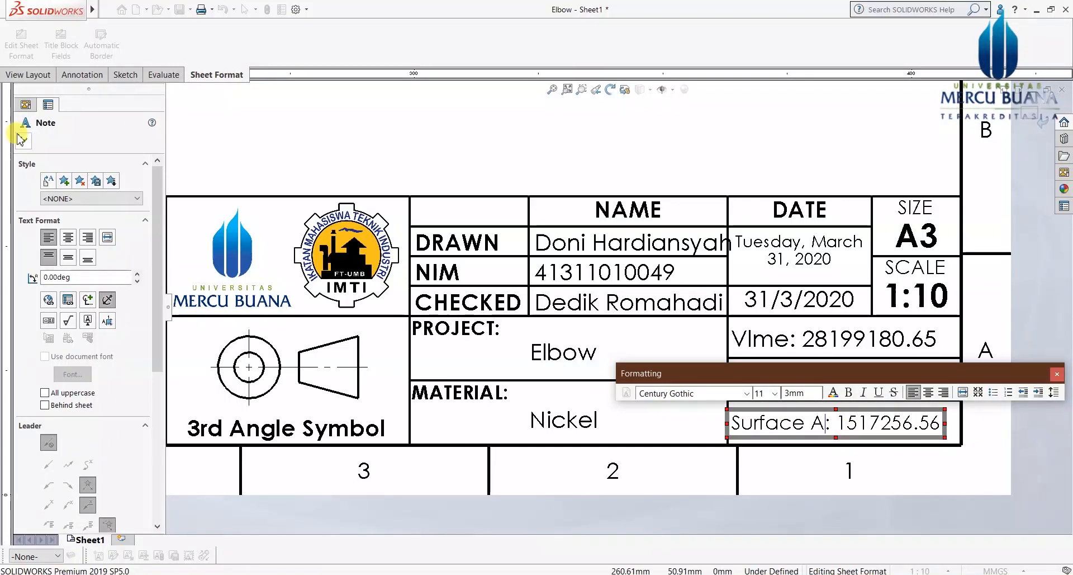
{"action": "left_click", "coordinate": [23, 141]}
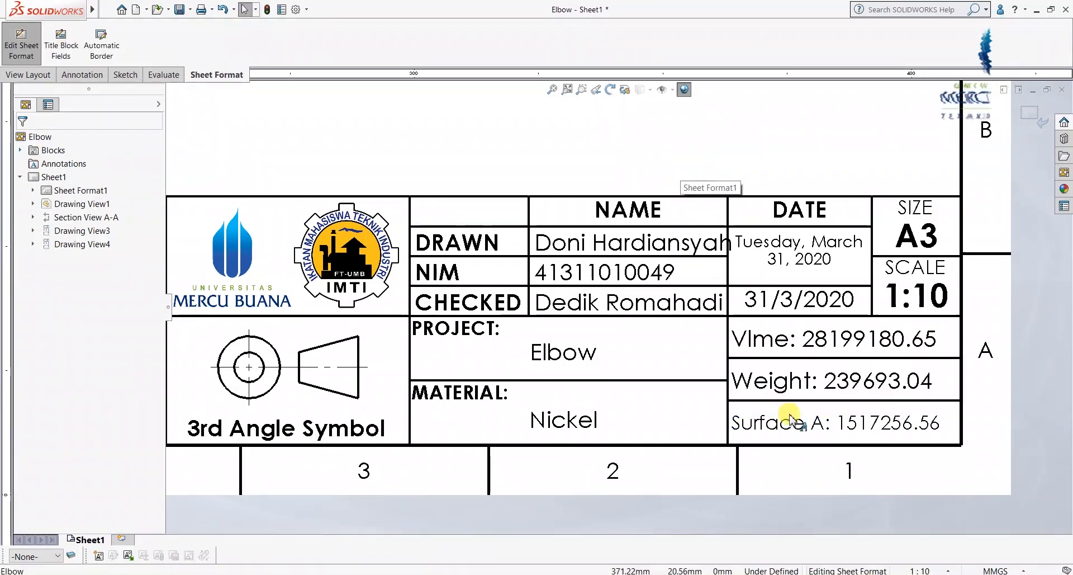
Step: Exit sheet format editing so all drawing views show again
{"action": "left_click", "coordinate": [798, 437]}
{"action": "scroll", "coordinate": [799, 437], "scroll_direction": "up", "scroll_amount": 7}
{"action": "scroll", "coordinate": [676, 296], "scroll_direction": "up", "scroll_amount": 2}
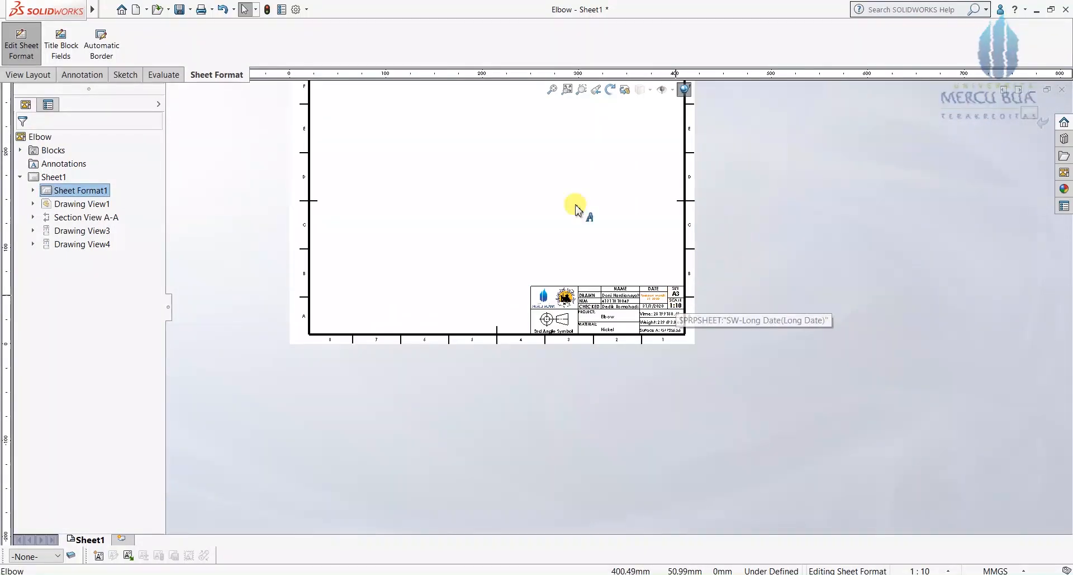
{"action": "scroll", "coordinate": [514, 160], "scroll_direction": "down", "scroll_amount": 2}
{"action": "left_click", "coordinate": [22, 51]}
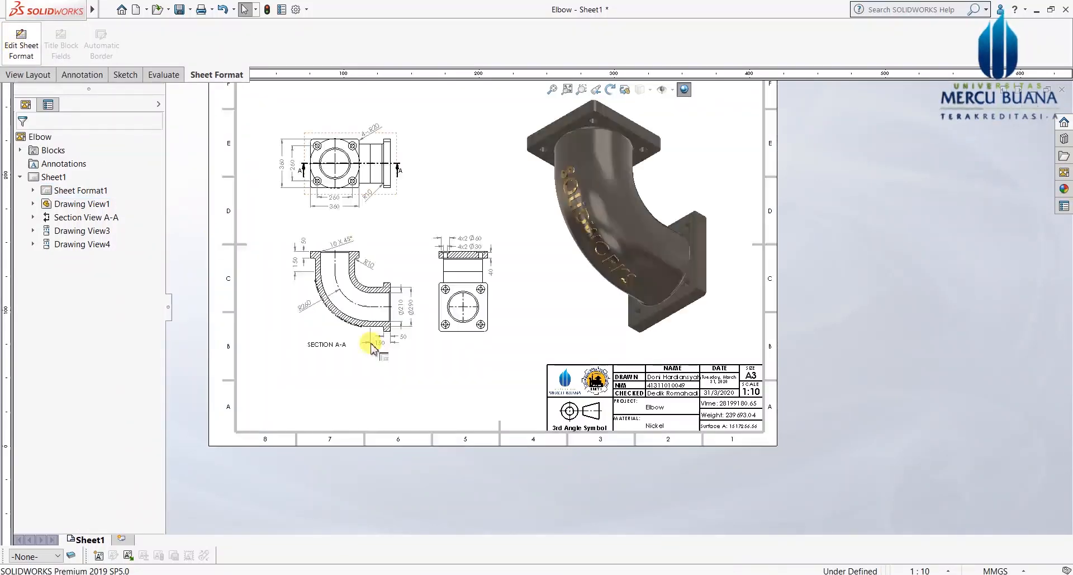
{"action": "scroll", "coordinate": [503, 263], "scroll_direction": "up", "scroll_amount": 1}
{"action": "scroll", "coordinate": [361, 199], "scroll_direction": "down", "scroll_amount": 2}
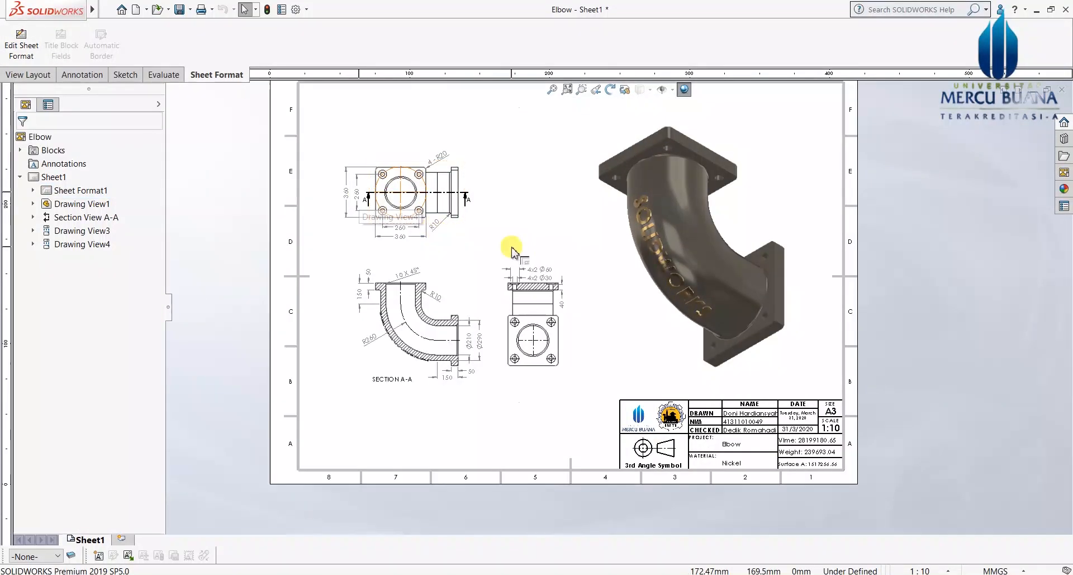